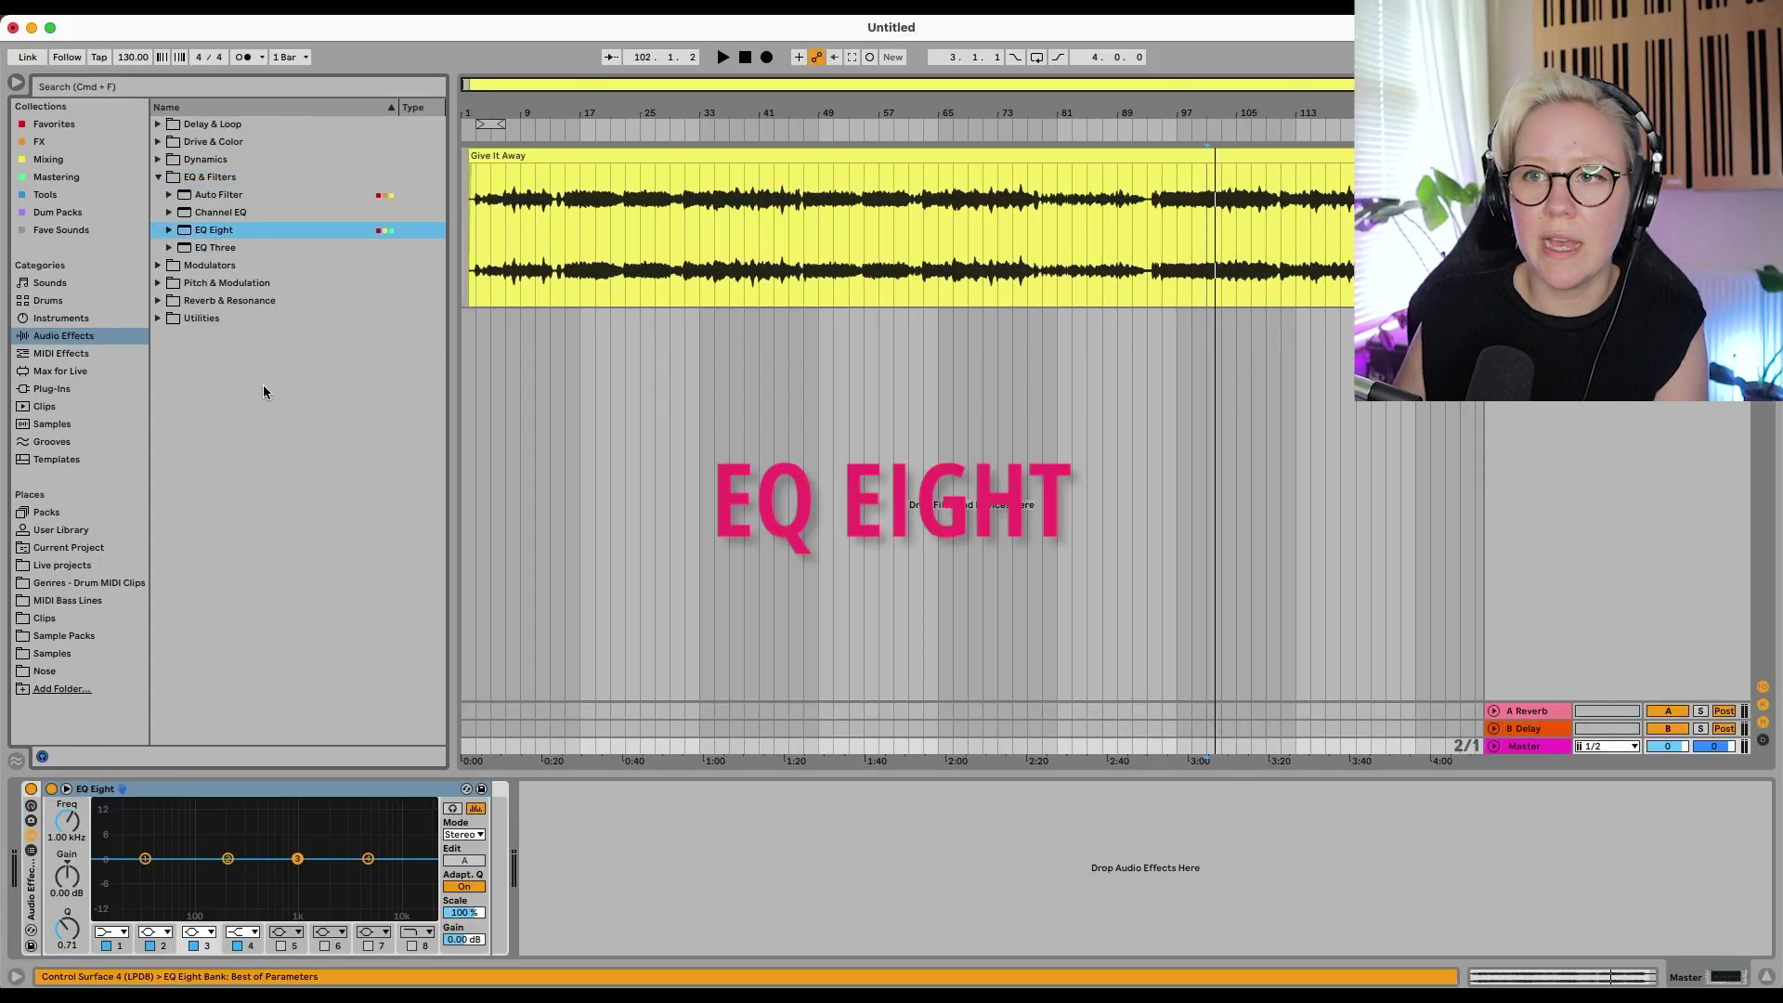
Add a Saturator and then a Glue Compressor after the first EQ Eight
{"action": "left_click", "coordinate": [158, 142]}
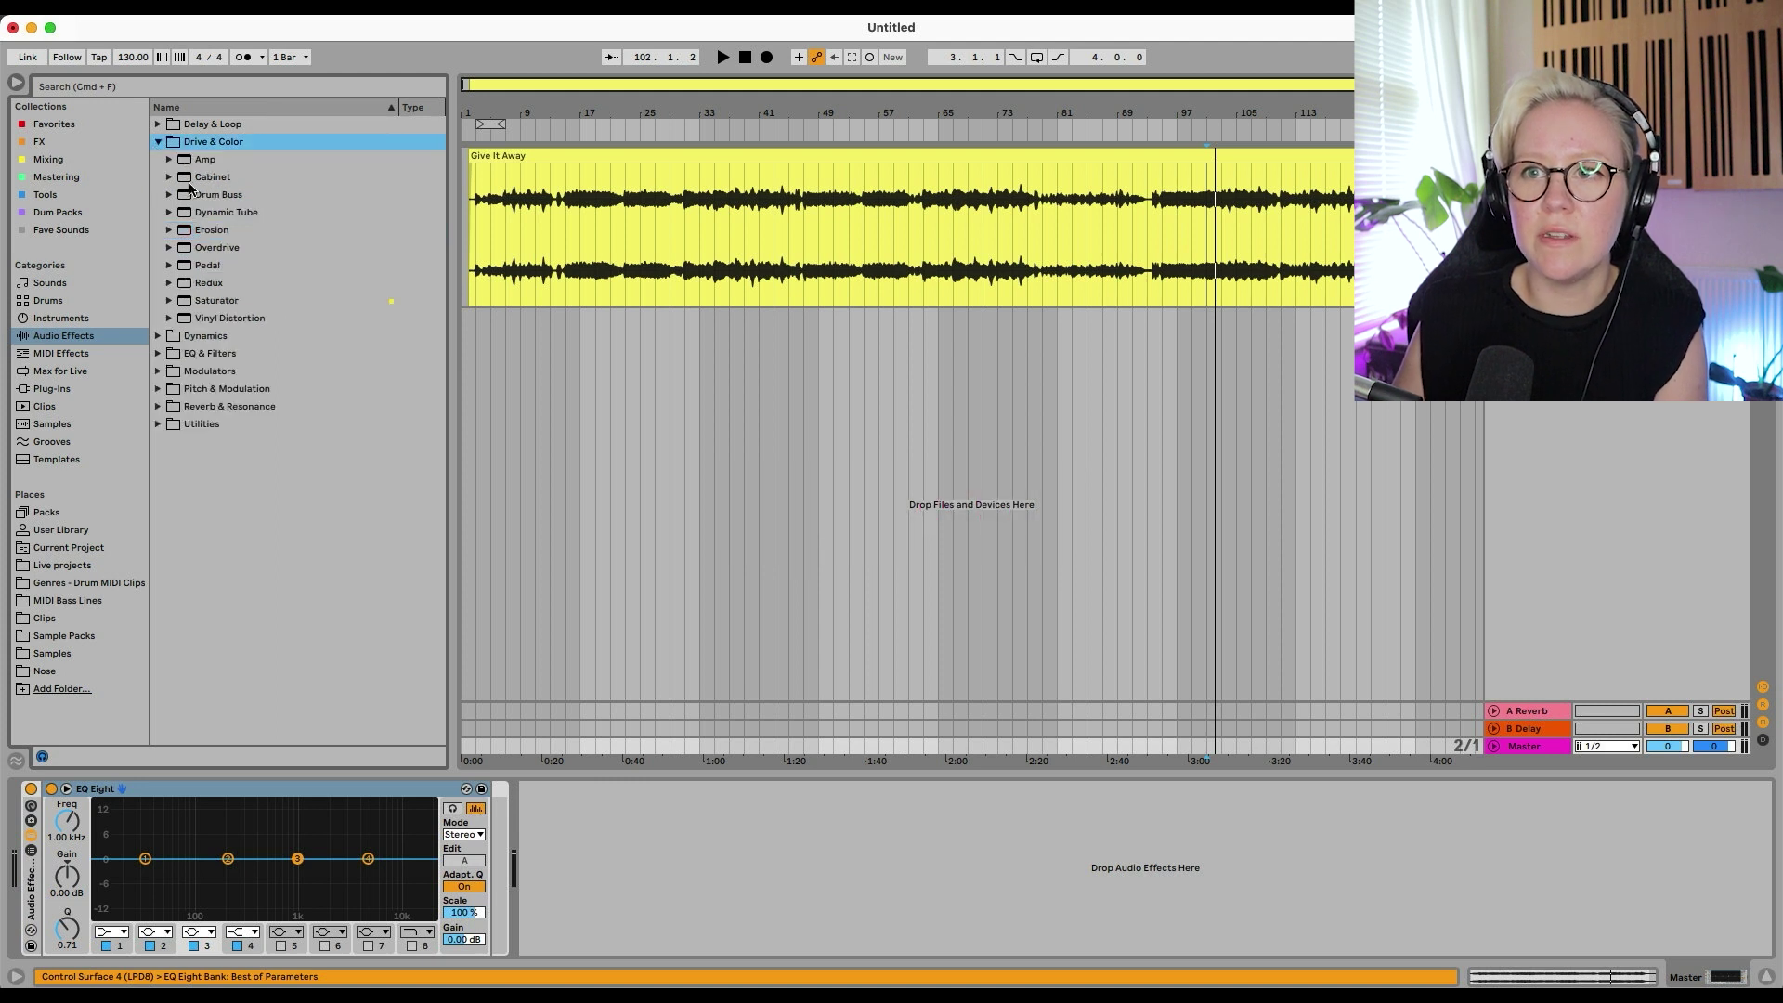
{"action": "left_click_drag", "start_coordinate": [216, 300], "coordinate": [479, 881]}
{"action": "left_click", "coordinate": [158, 335]}
{"action": "left_click_drag", "start_coordinate": [233, 212], "coordinate": [677, 733]}
{"action": "left_click_drag", "start_coordinate": [704, 862], "coordinate": [698, 849]}
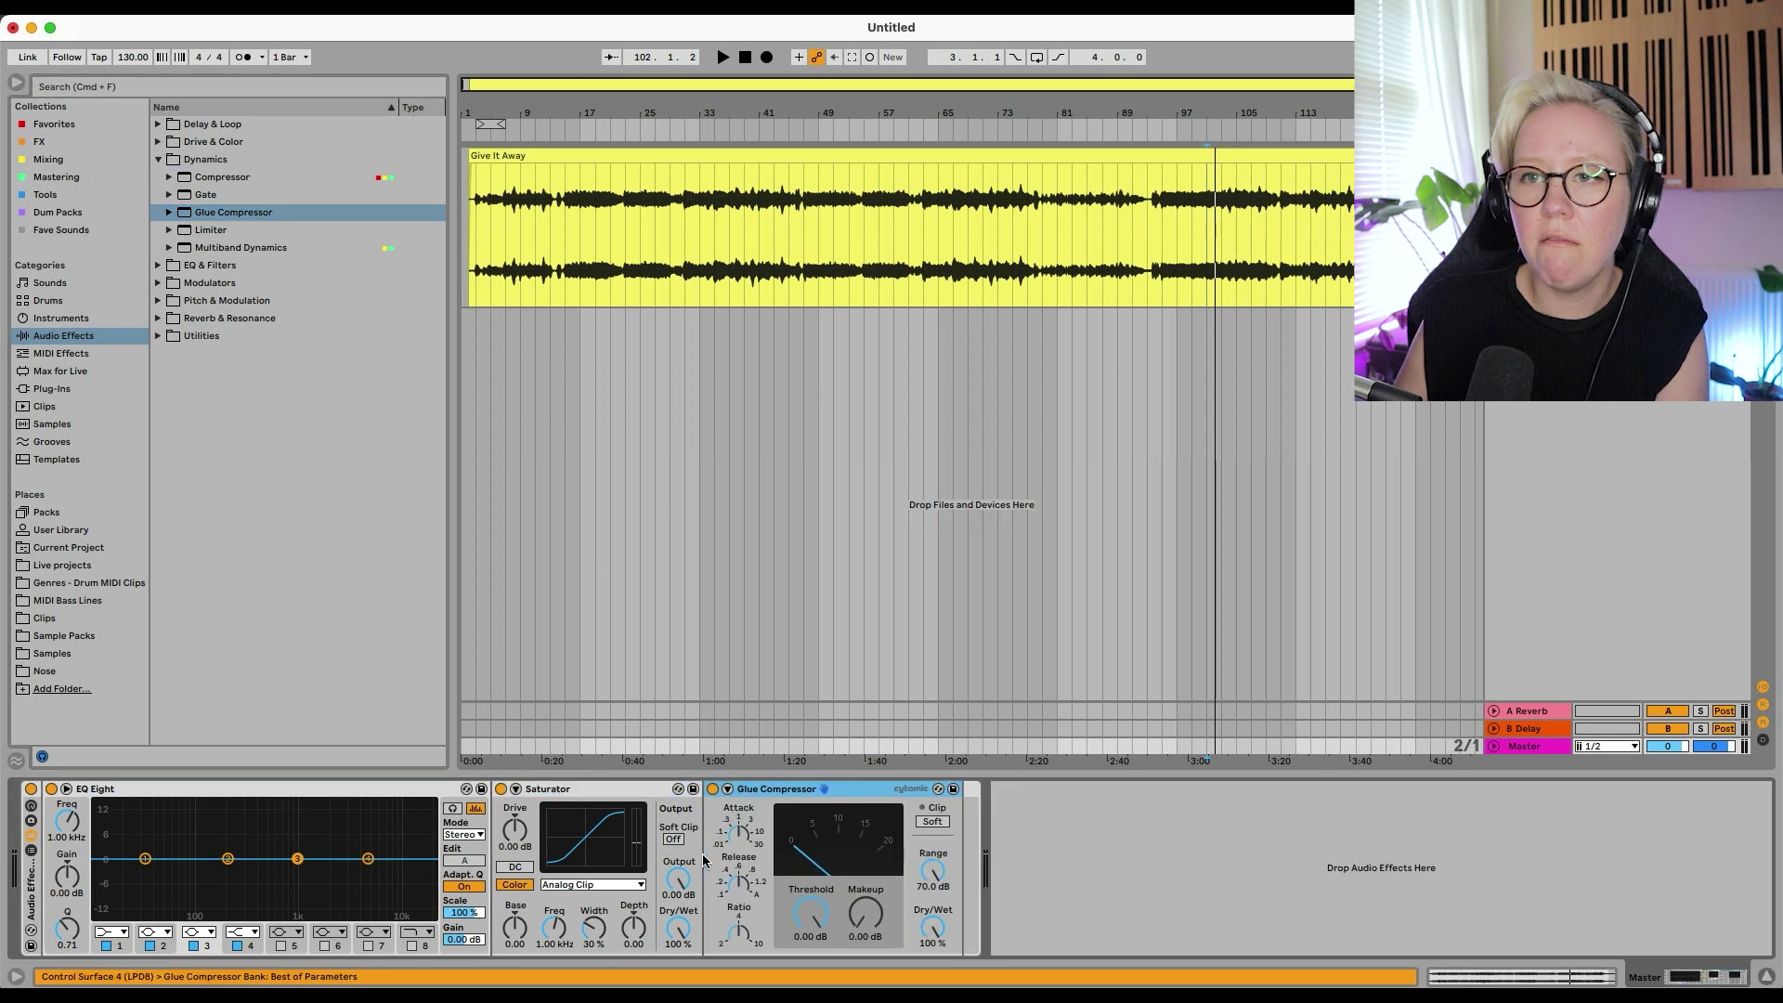
Add a second EQ Eight after the Glue Compressor and hide the browser
{"action": "left_click", "coordinate": [167, 268]}
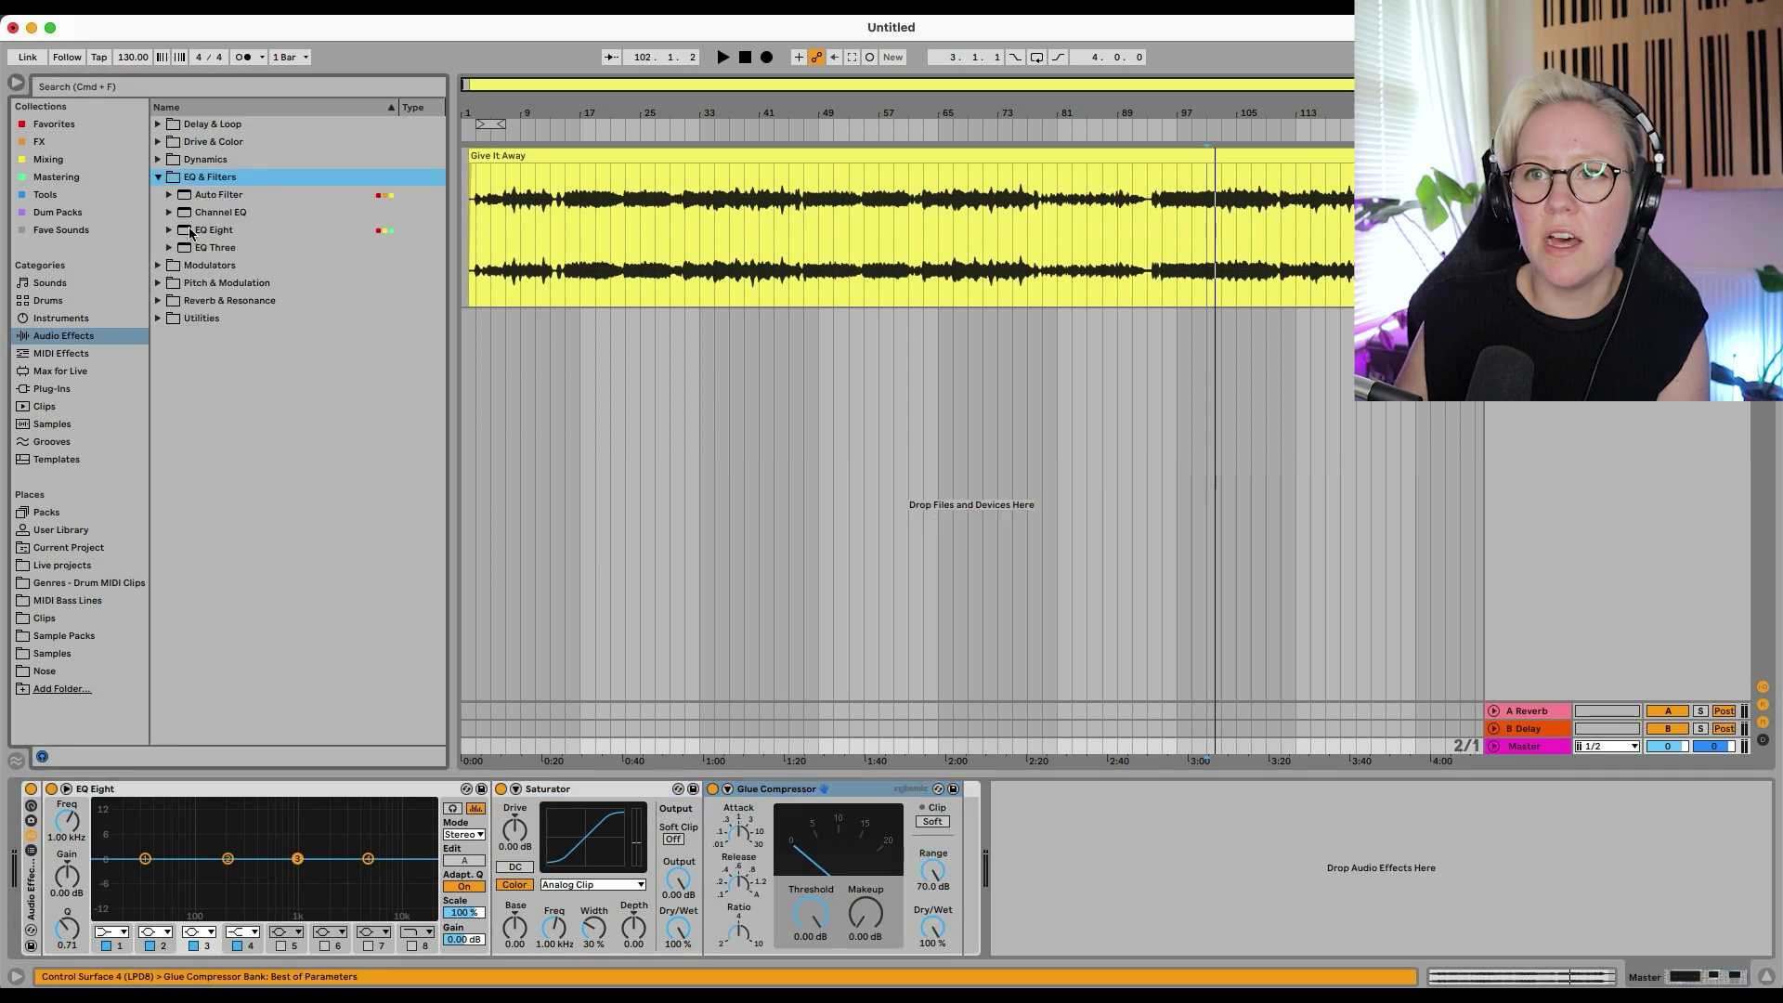
{"action": "left_click_drag", "start_coordinate": [193, 232], "coordinate": [963, 856]}
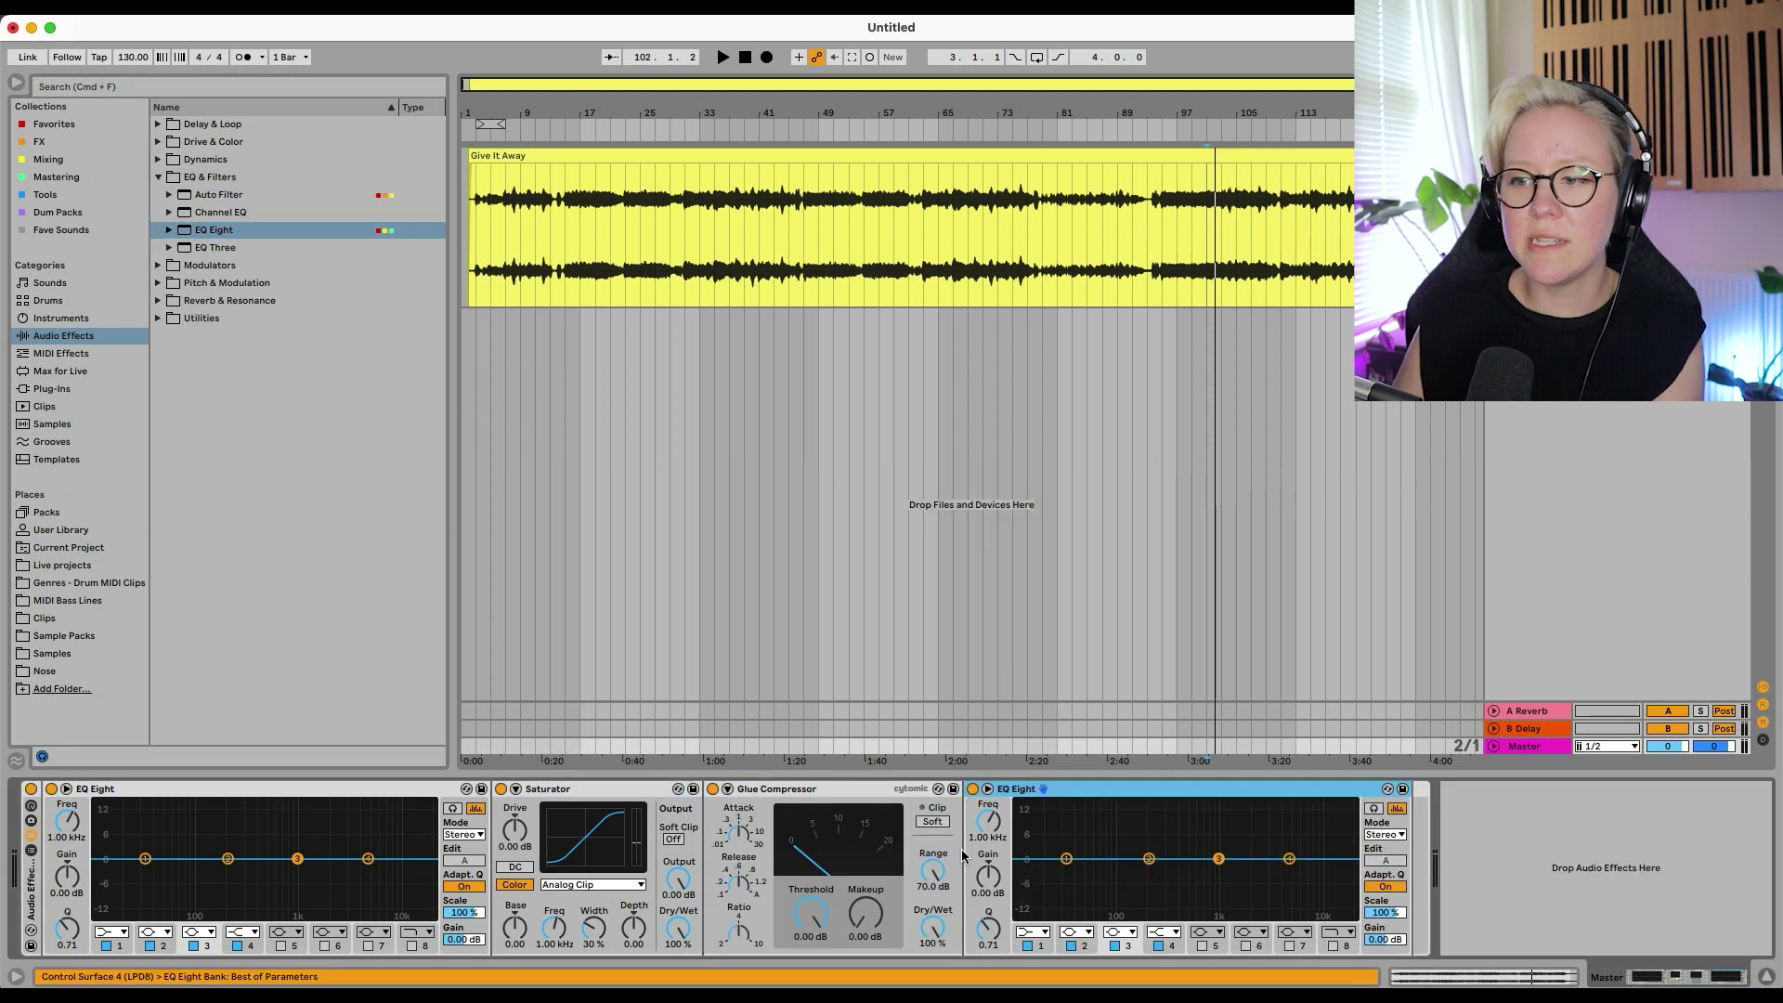
{"action": "left_click", "coordinate": [16, 82]}
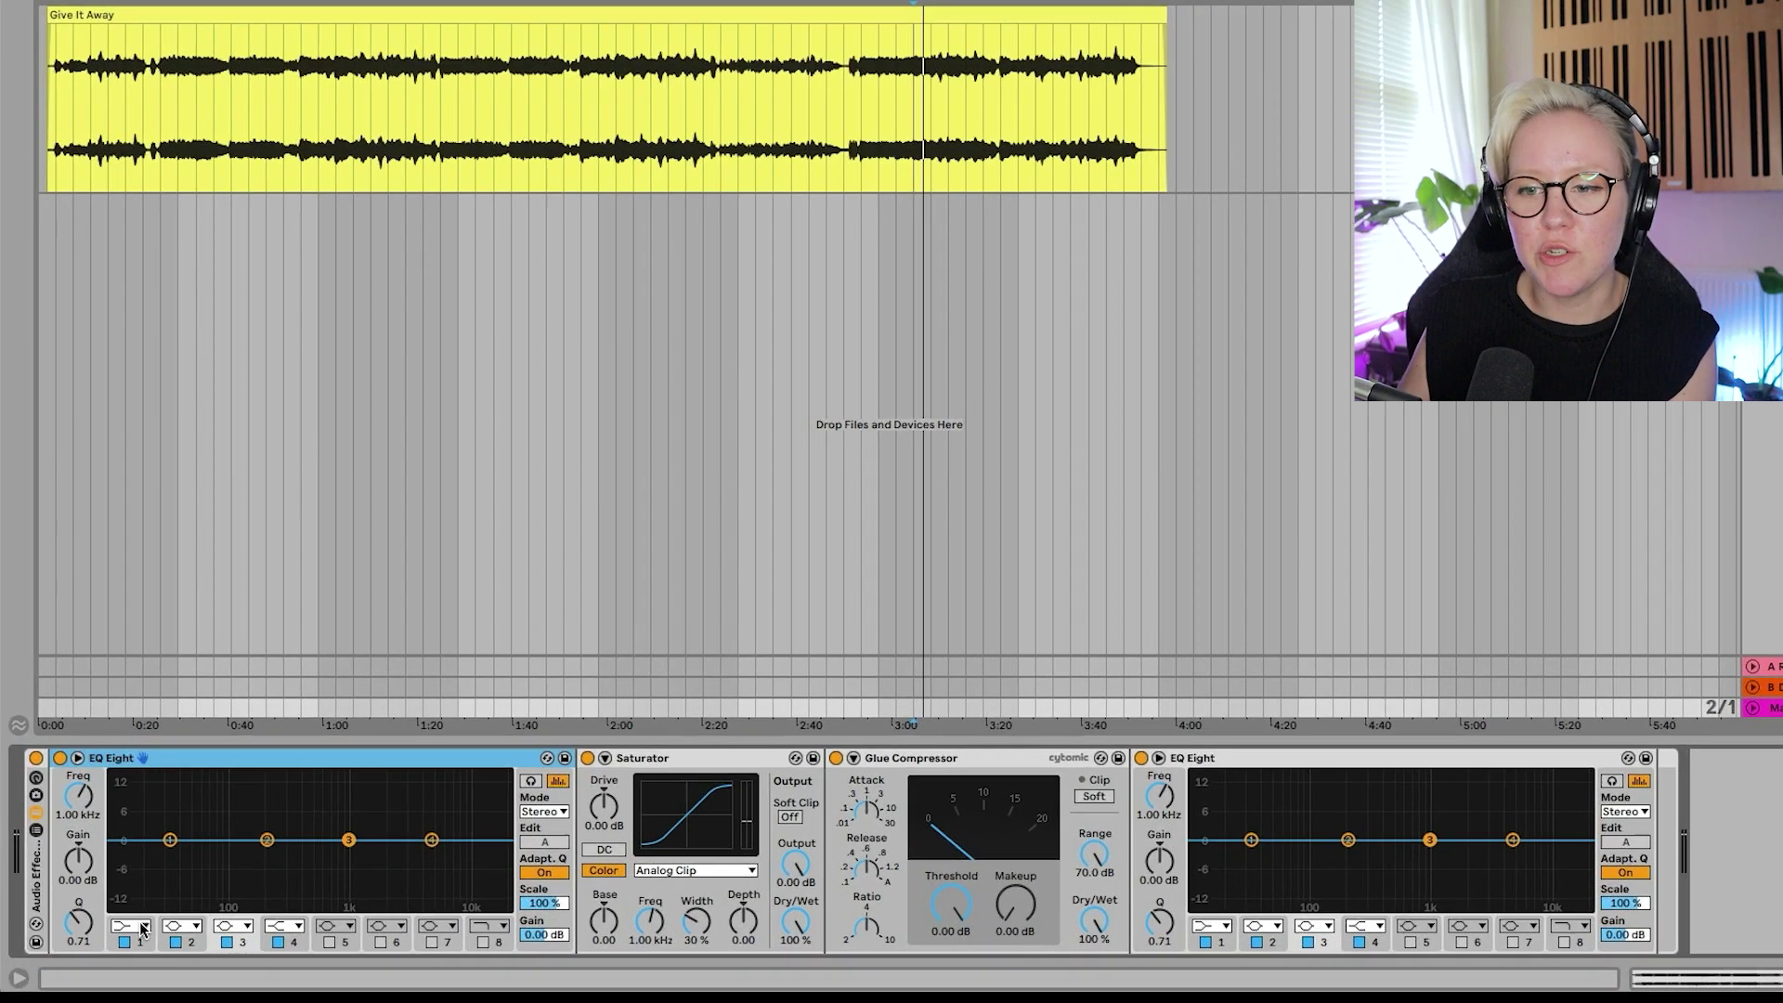
Make band 1 of the first EQ Eight a steep 48 dB low cut at about 20.6 Hz
{"action": "left_click", "coordinate": [111, 931]}
{"action": "left_click", "coordinate": [203, 740]}
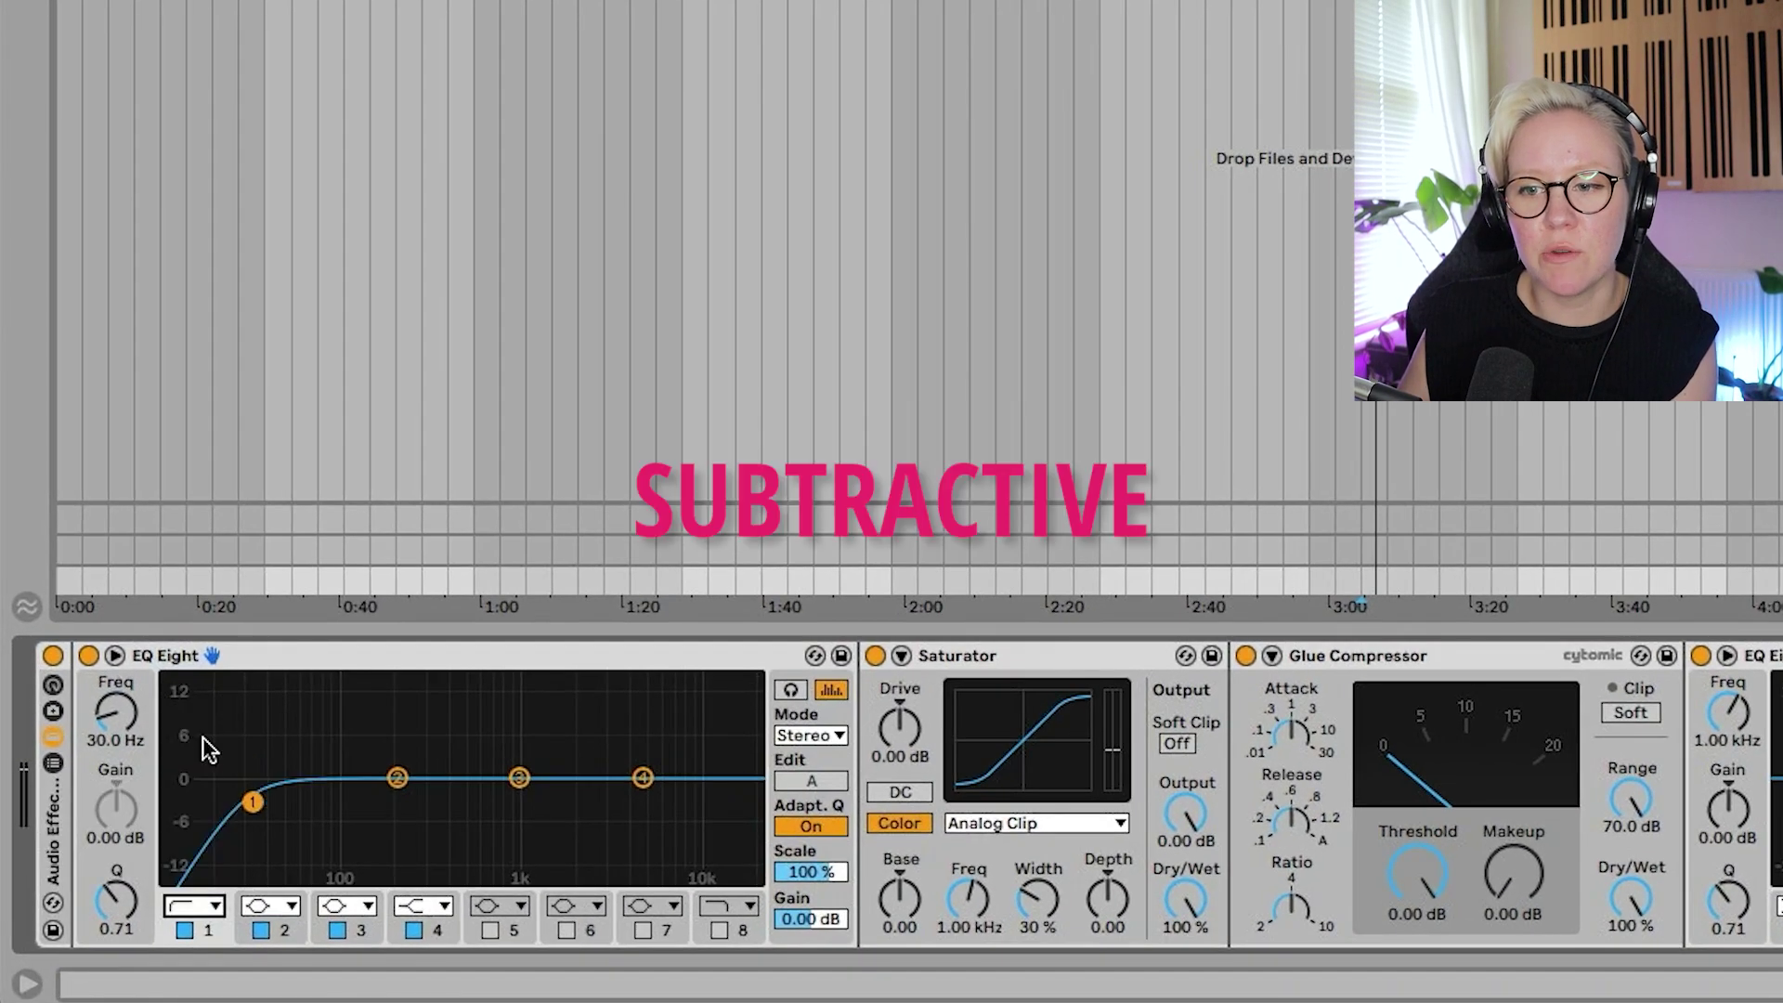
{"action": "left_click", "coordinate": [193, 906]}
{"action": "left_click", "coordinate": [256, 810]}
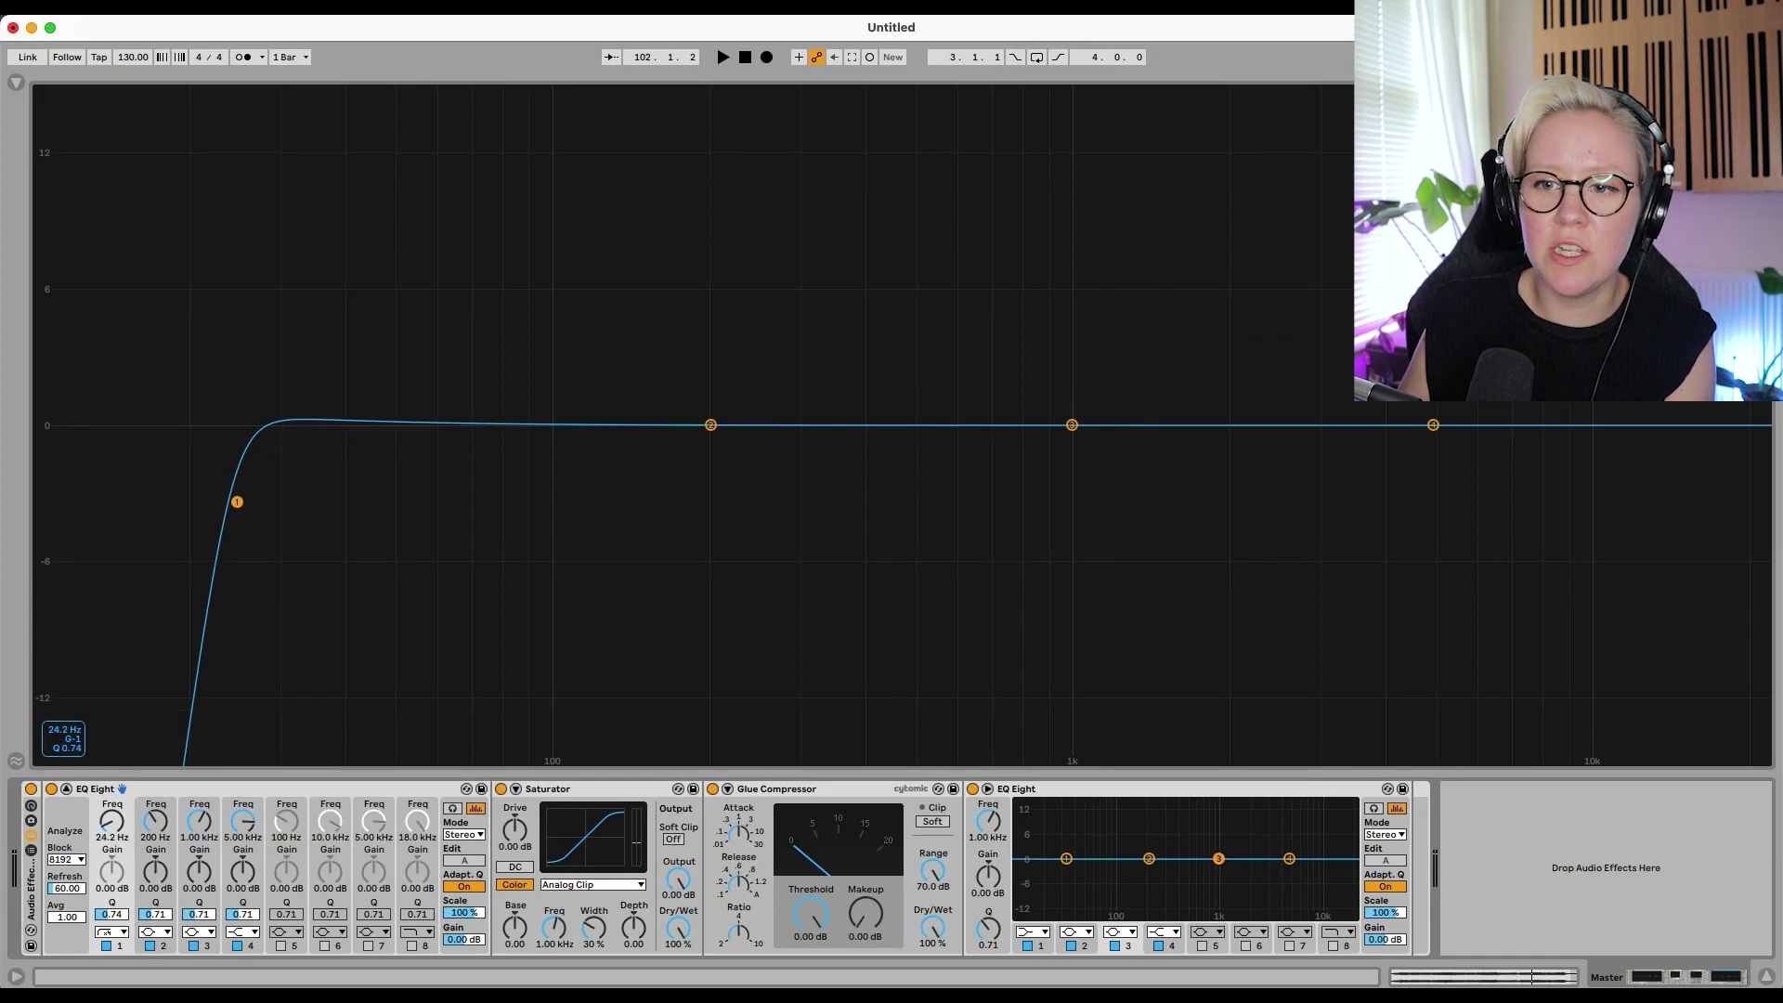
{"action": "left_click_drag", "start_coordinate": [253, 508], "coordinate": [244, 508]}
{"action": "left_click_drag", "start_coordinate": [222, 509], "coordinate": [201, 508]}
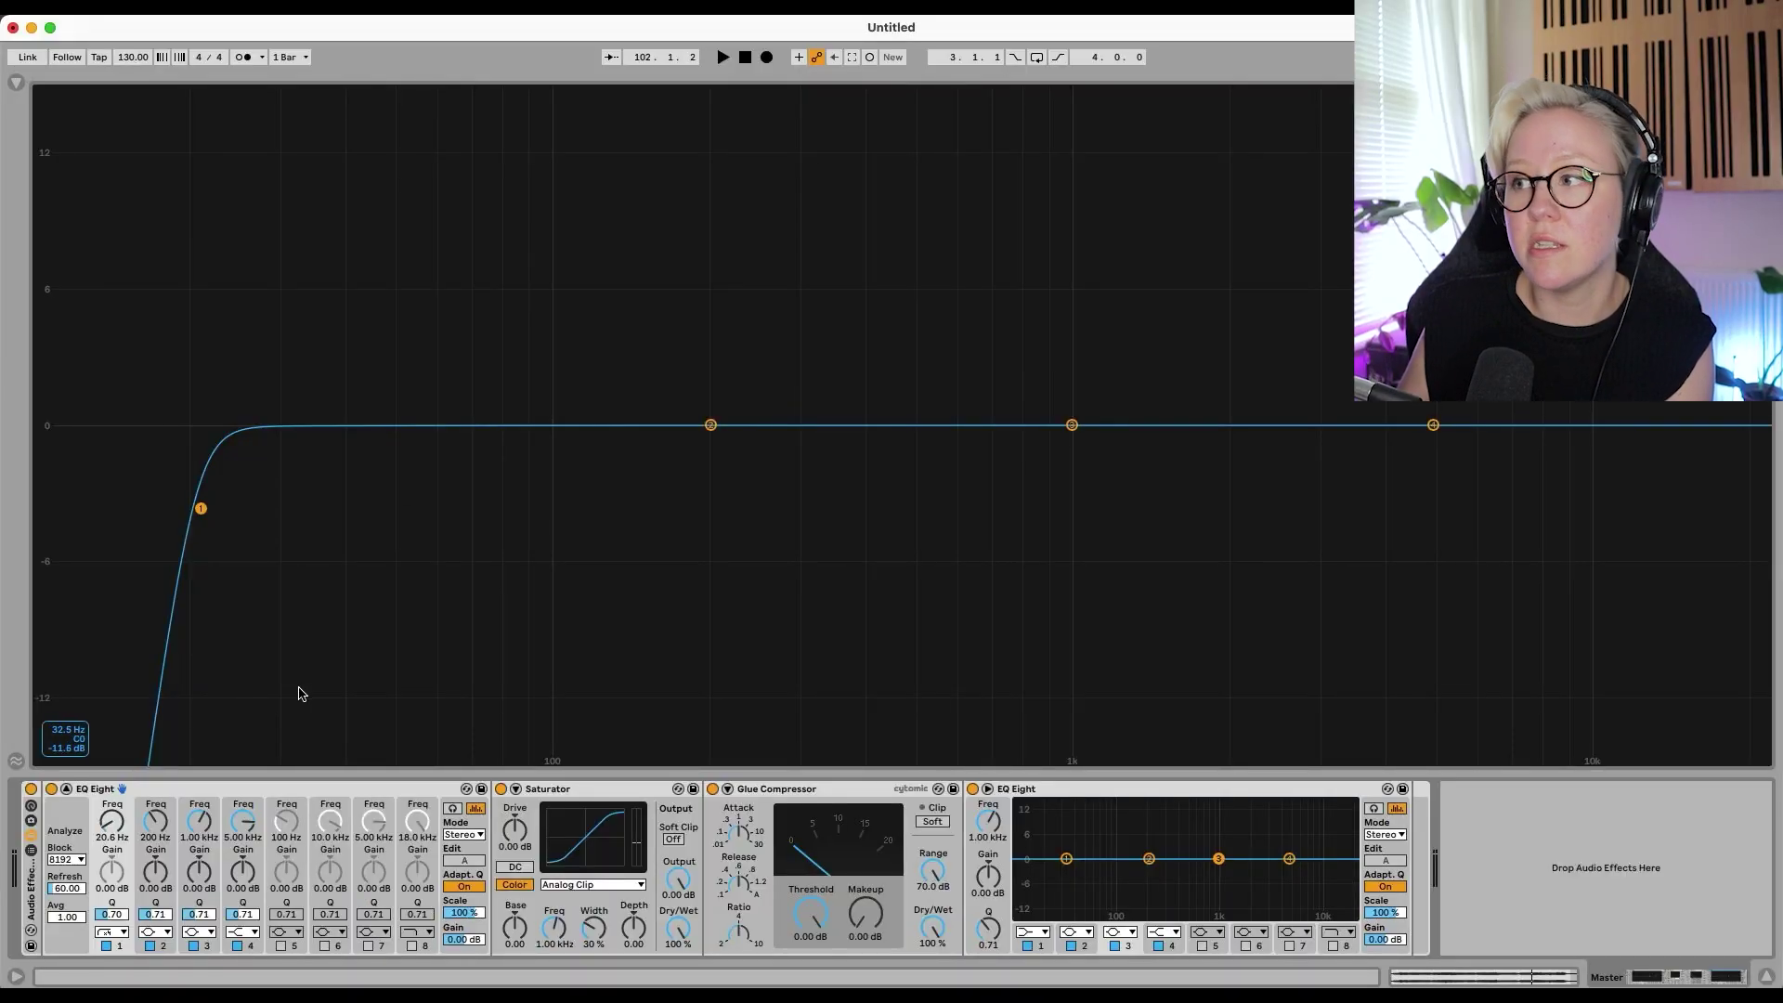
Boost band 4 by 2.98 dB near 18.6 kHz with a narrow Q of 7.66
{"action": "left_click", "coordinate": [241, 932]}
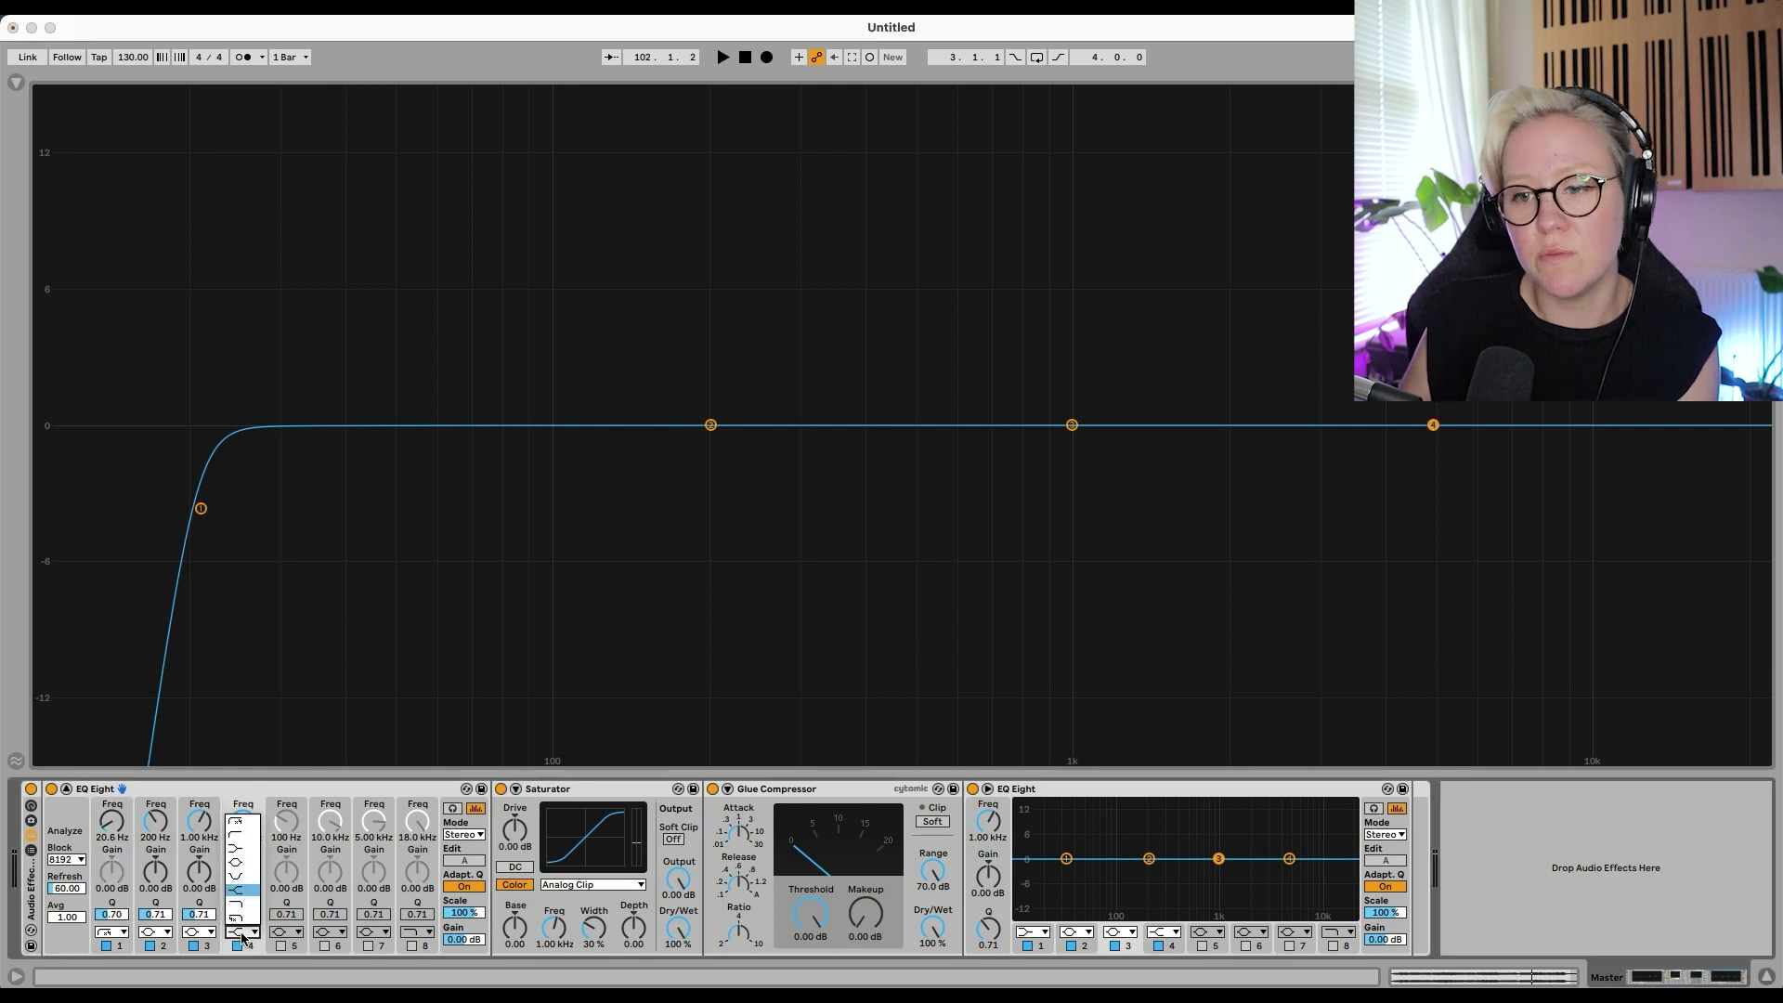
{"action": "left_click", "coordinate": [251, 876]}
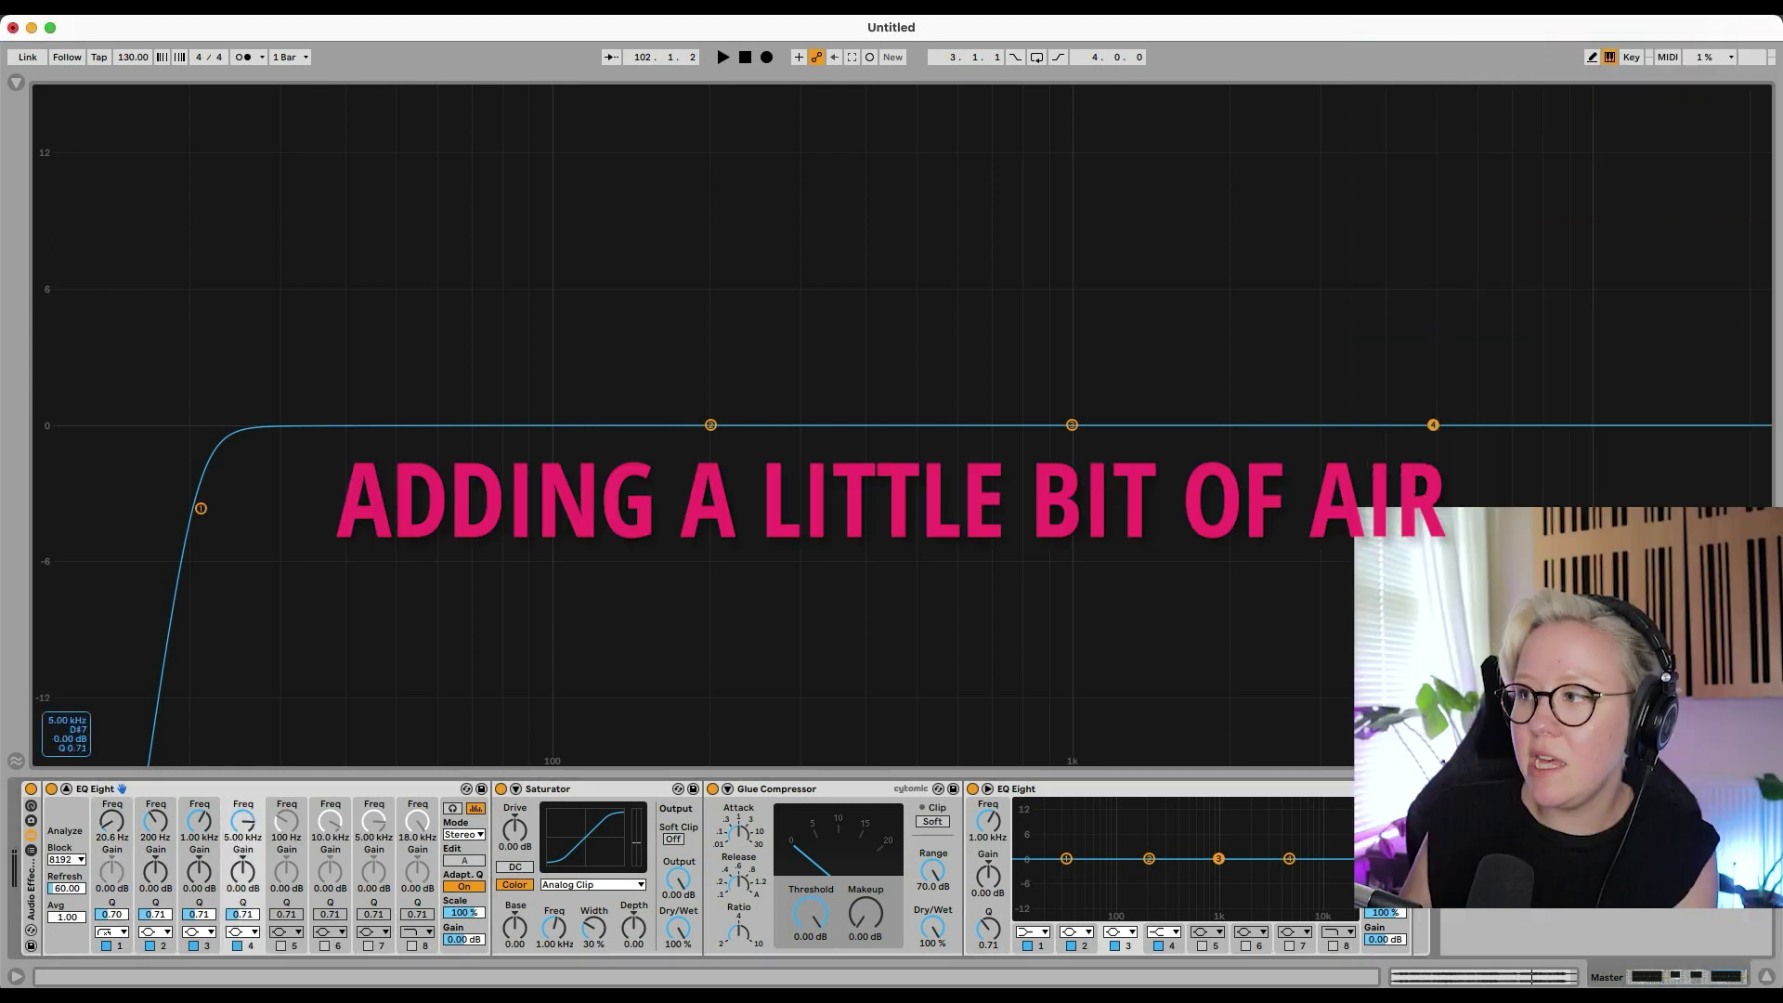
{"action": "left_click_drag", "start_coordinate": [1696, 404], "coordinate": [1702, 360]}
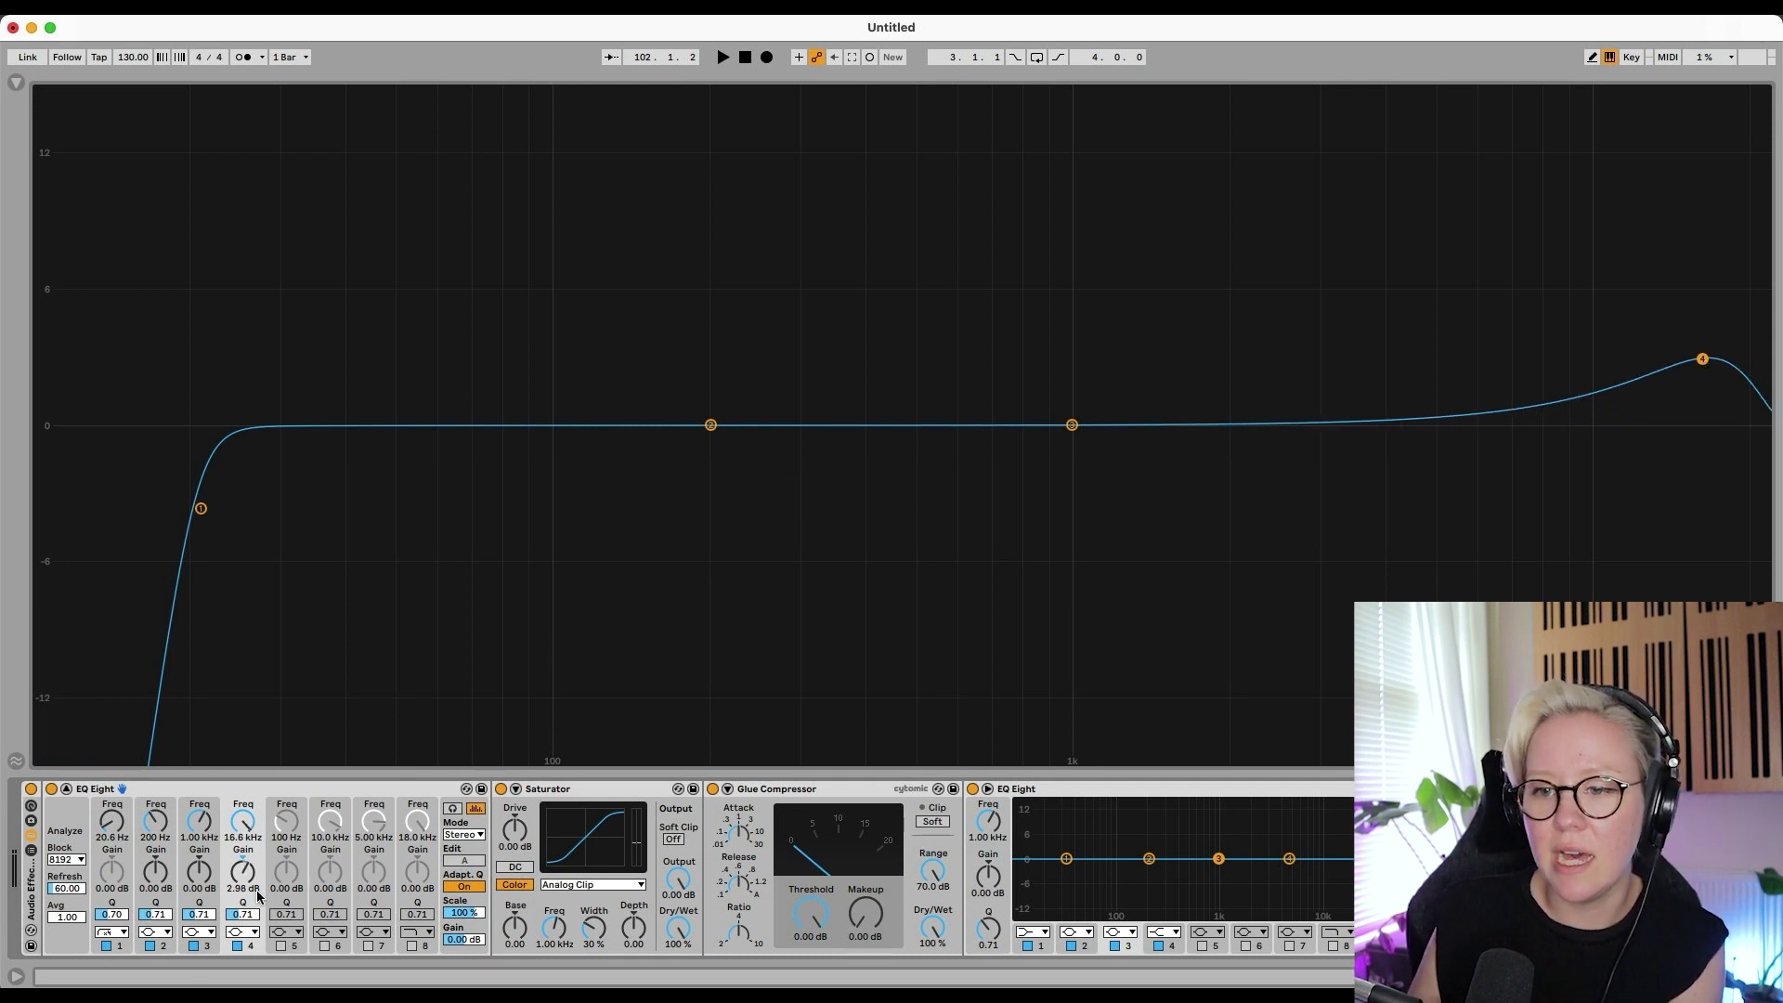
{"action": "left_click_drag", "start_coordinate": [1702, 359], "coordinate": [1702, 371]}
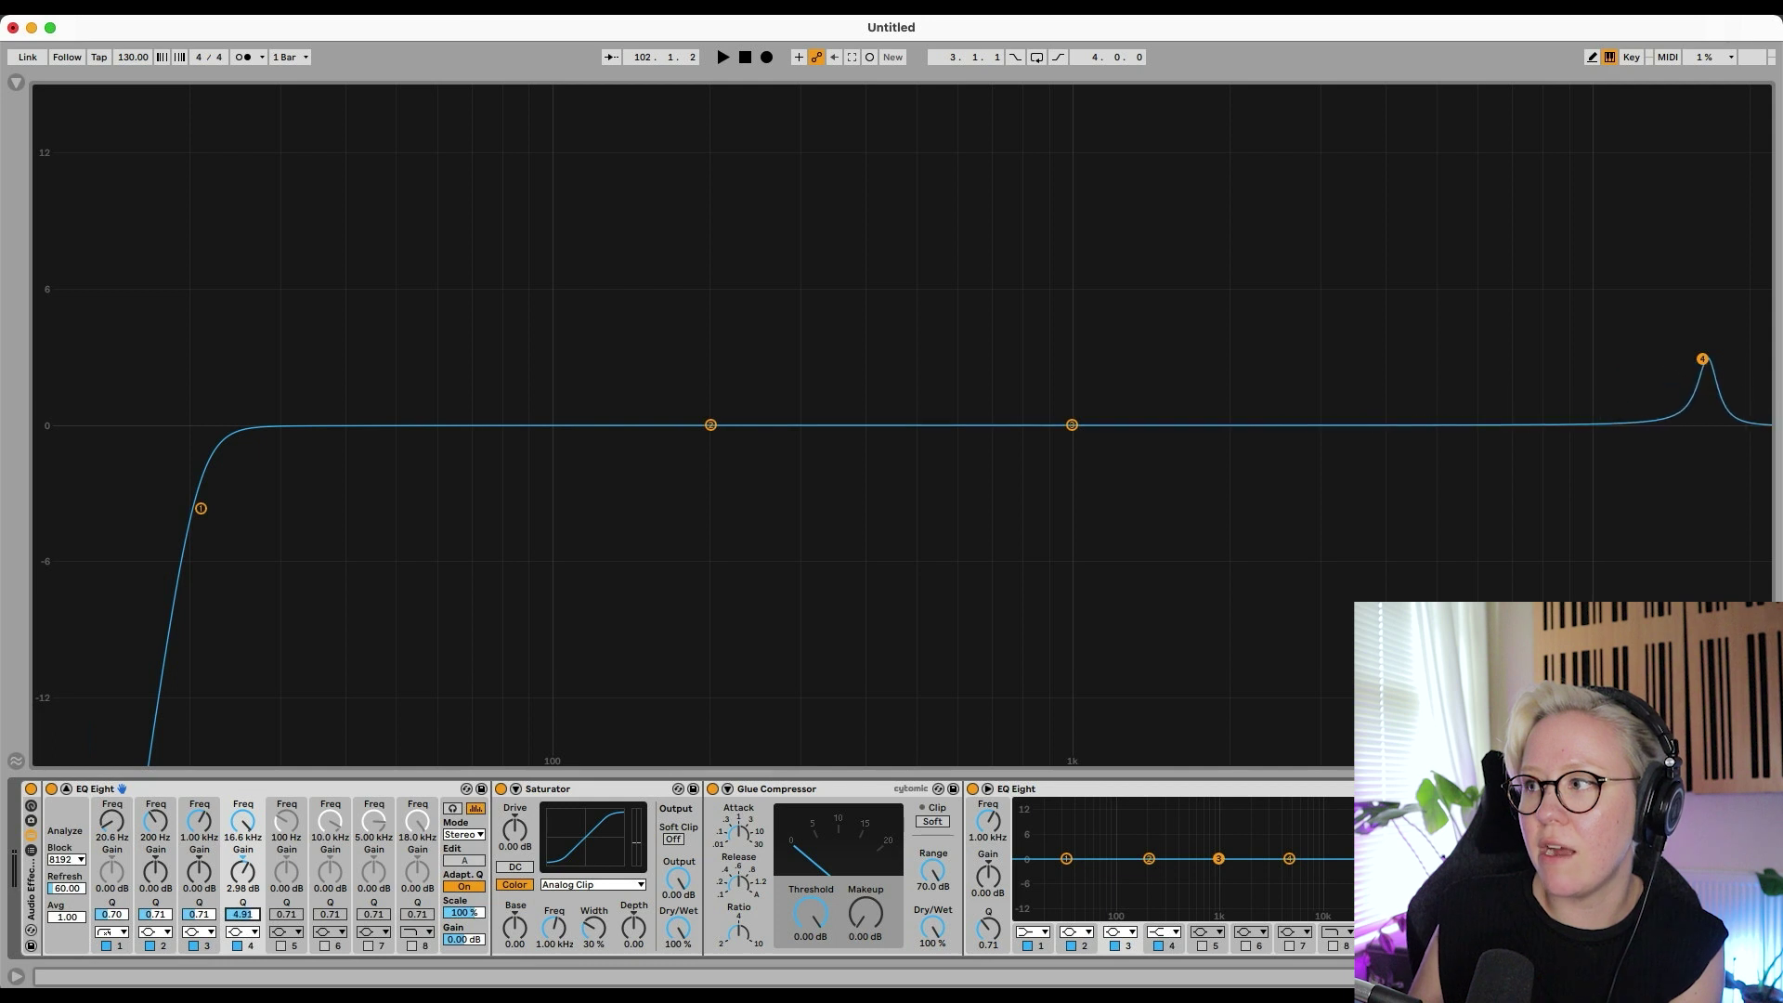
{"action": "key", "text": "Tab"}
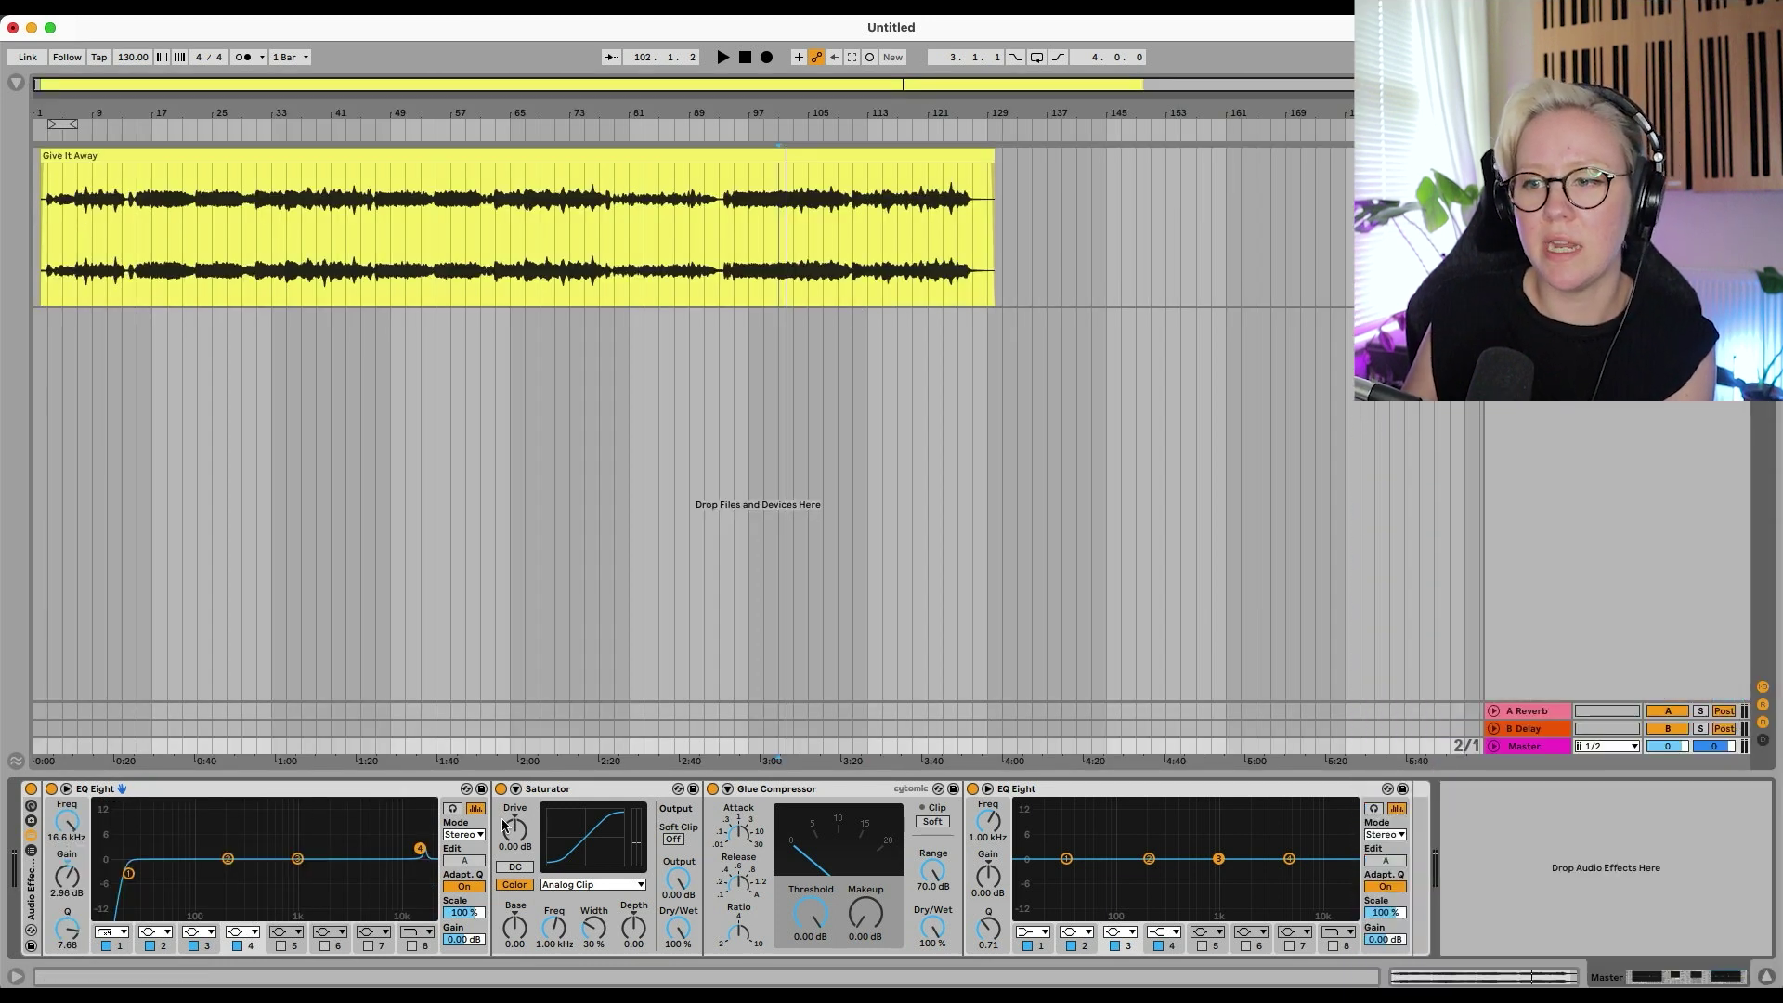
Set the Saturator to 24.6 dB drive, -19.4 dB output and -13.1 base, keeping Analog Clip
{"action": "left_click", "coordinate": [517, 789]}
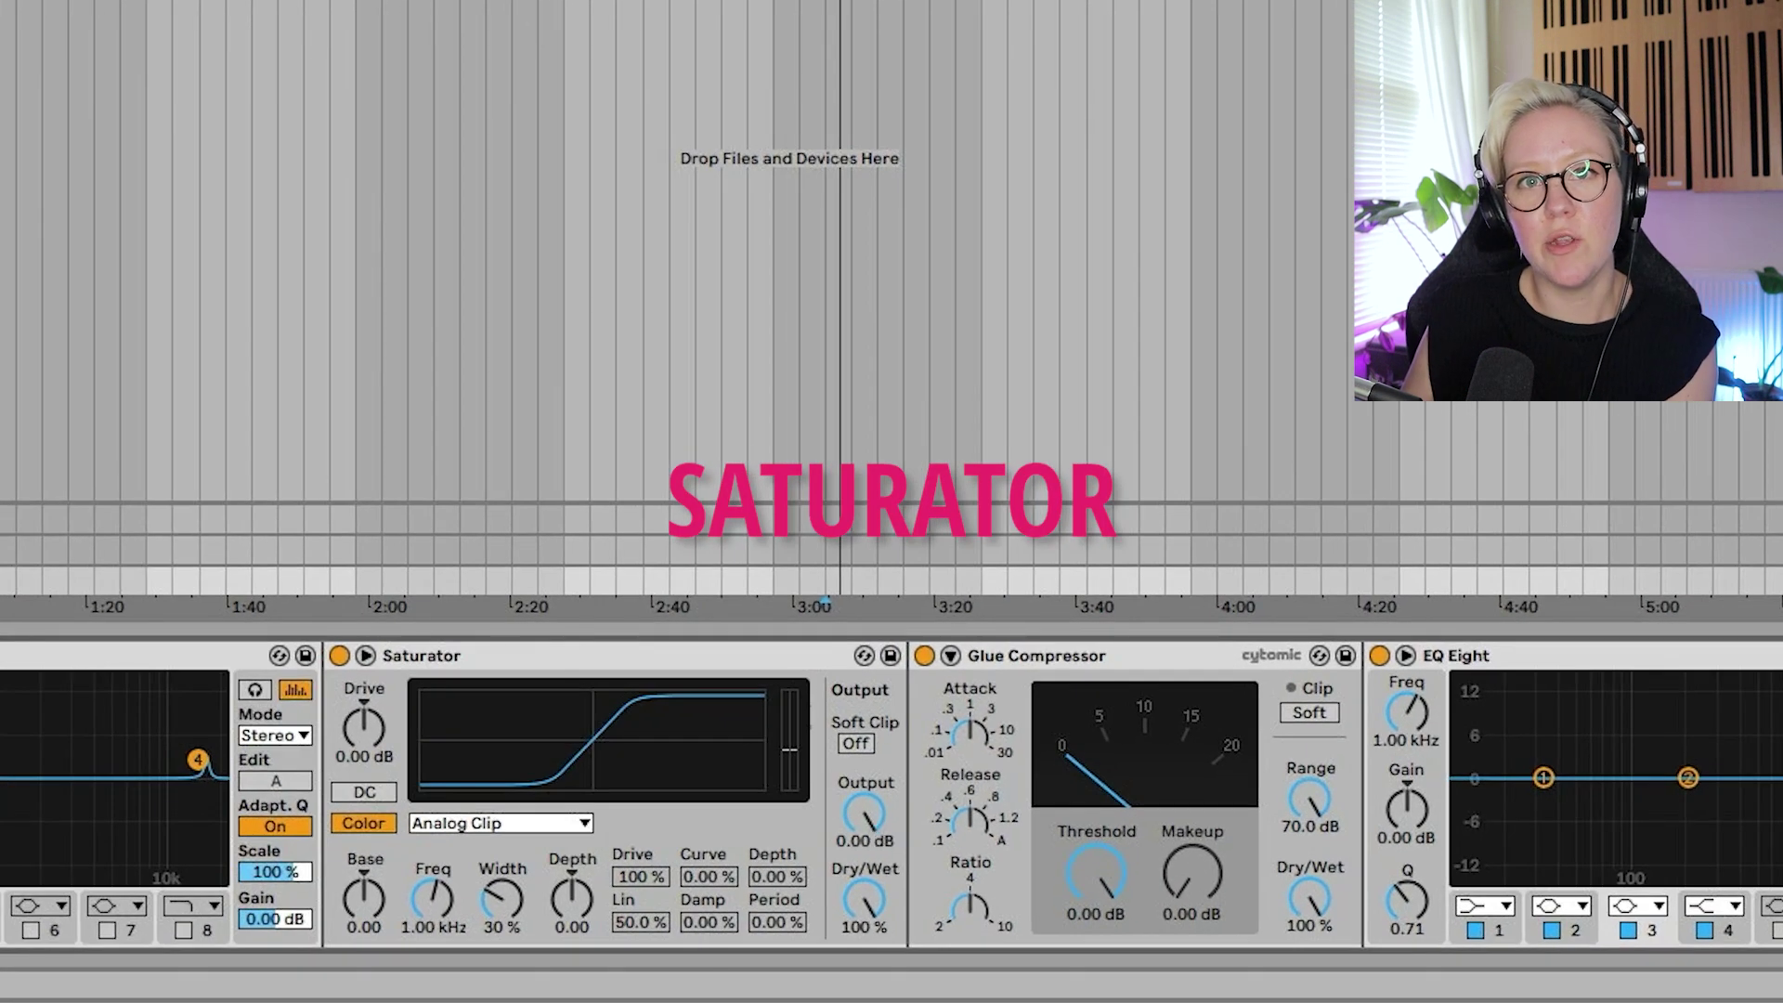
{"action": "left_click_drag", "start_coordinate": [864, 814], "coordinate": [876, 835]}
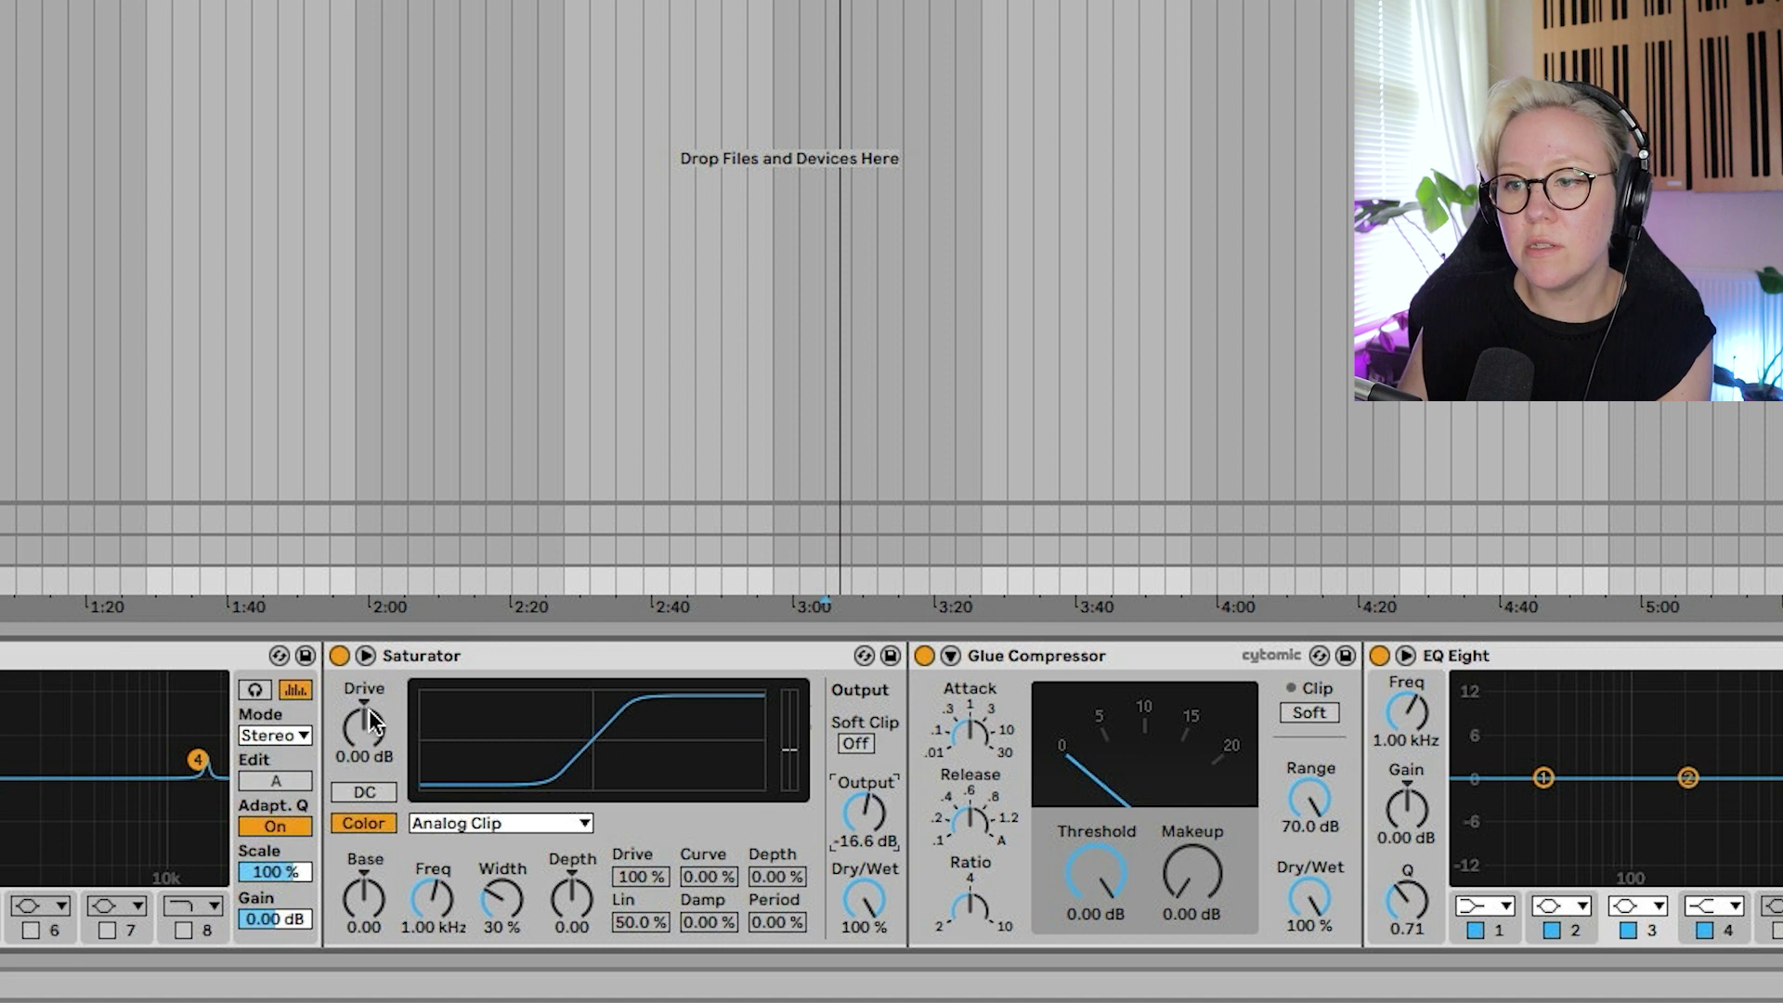
{"action": "left_click_drag", "start_coordinate": [359, 726], "coordinate": [358, 674]}
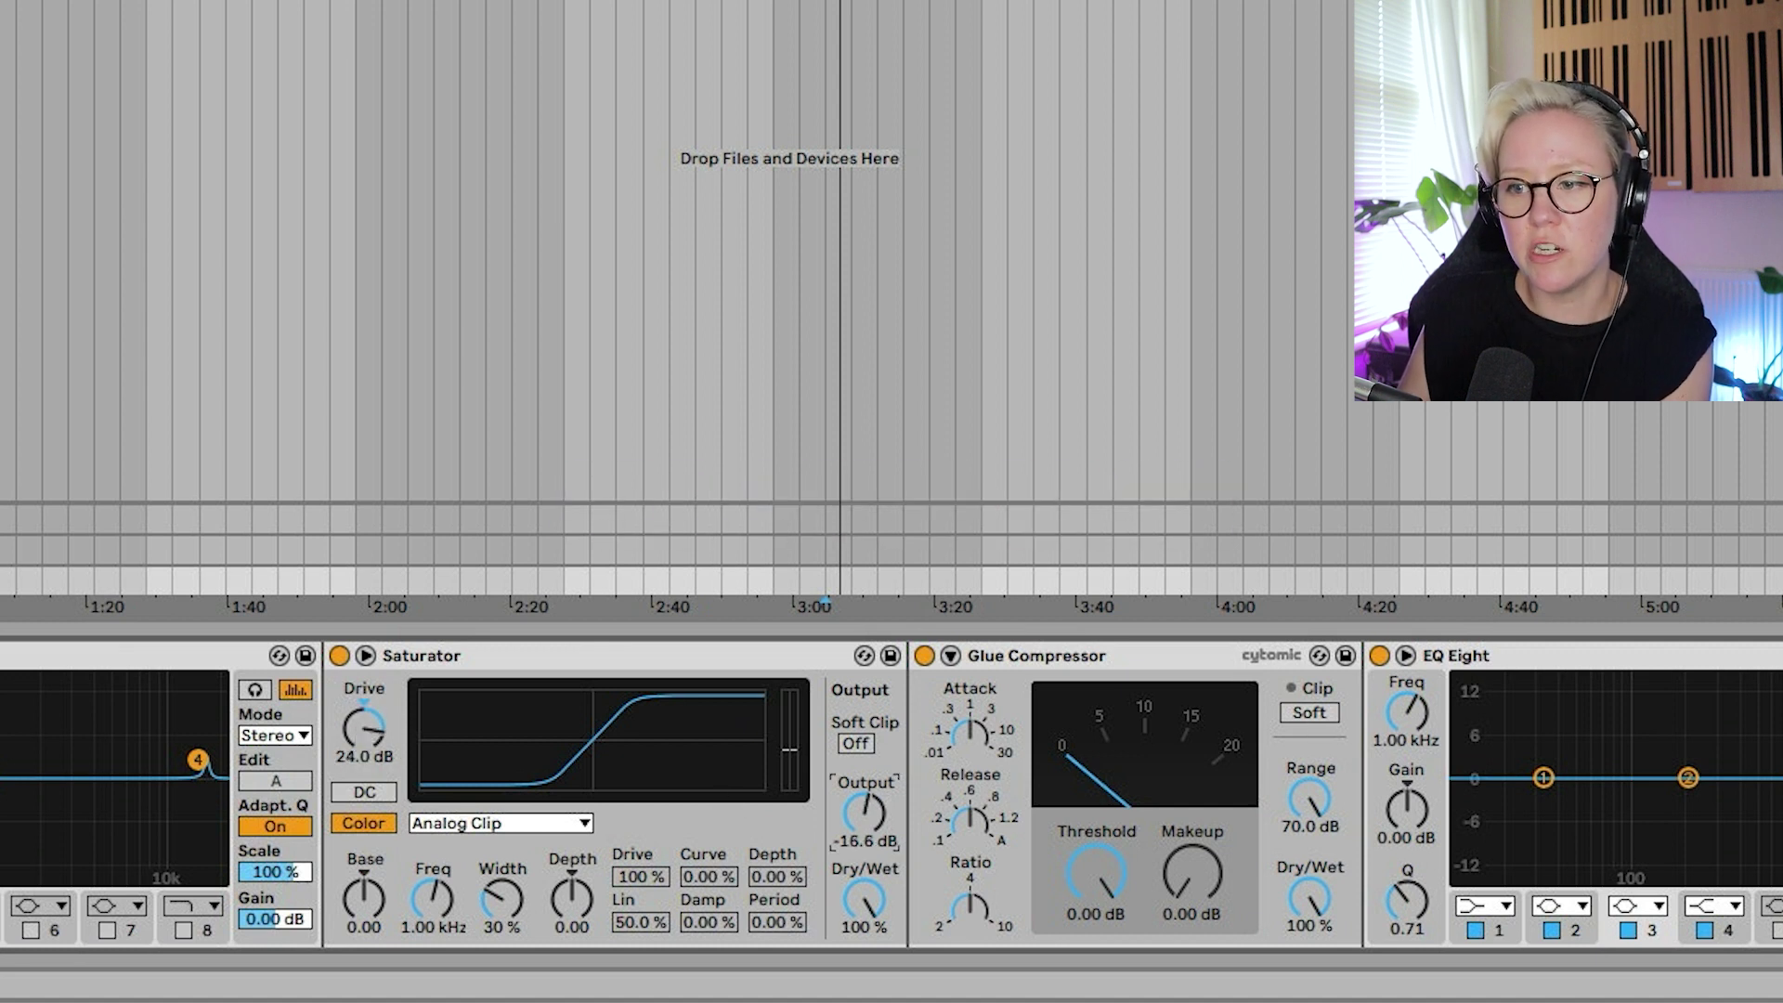
{"action": "left_click", "coordinate": [453, 819]}
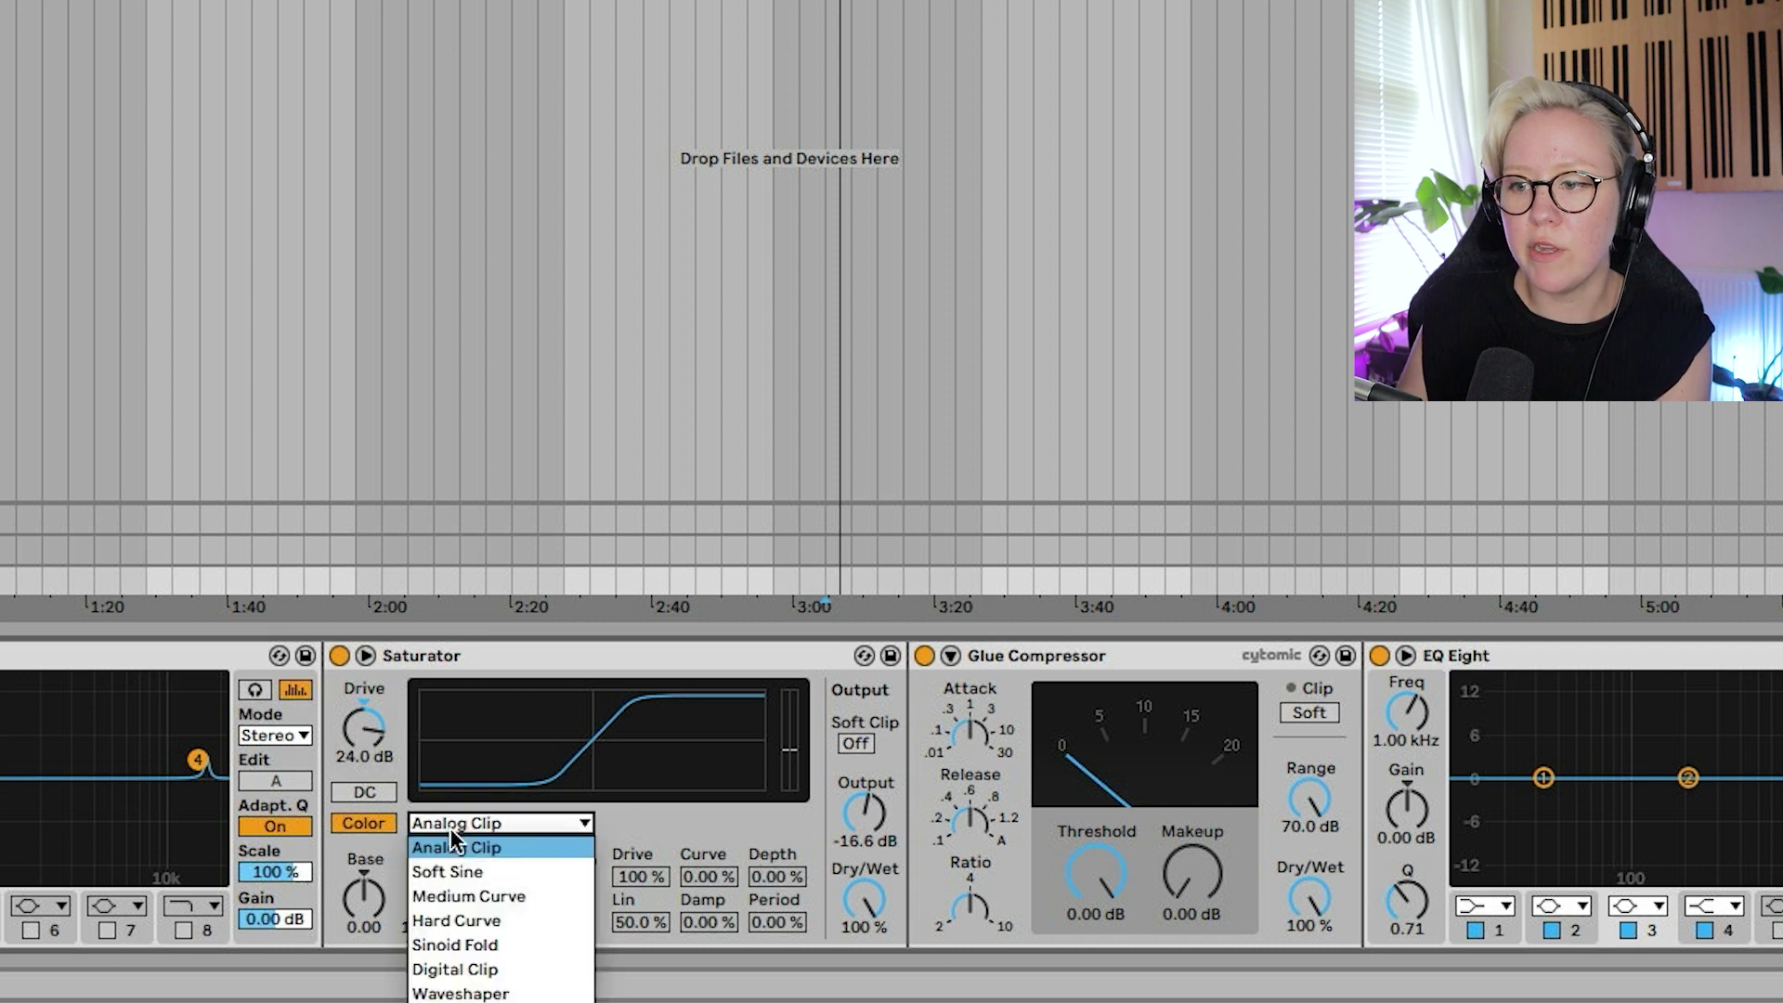
{"action": "left_click", "coordinate": [533, 848]}
{"action": "left_click_drag", "start_coordinate": [371, 904], "coordinate": [371, 921]}
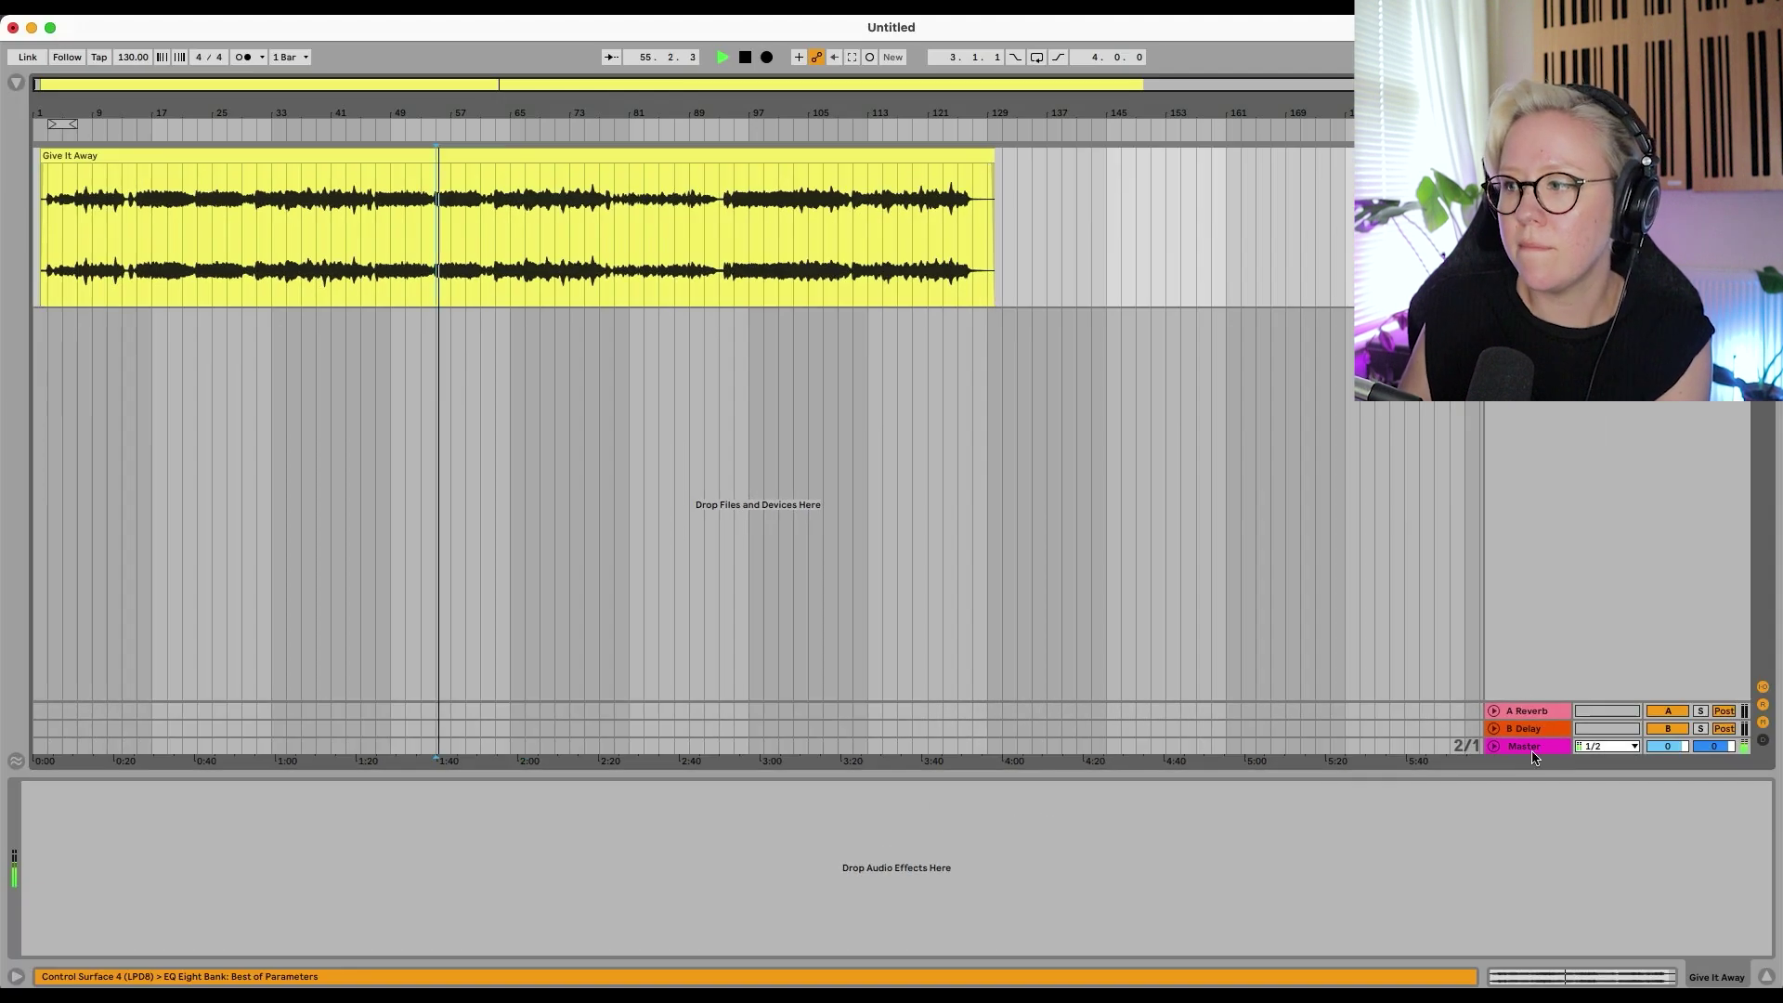
Play the song through the Master track's effect chain to audition the Saturator
{"action": "left_click", "coordinate": [1531, 748]}
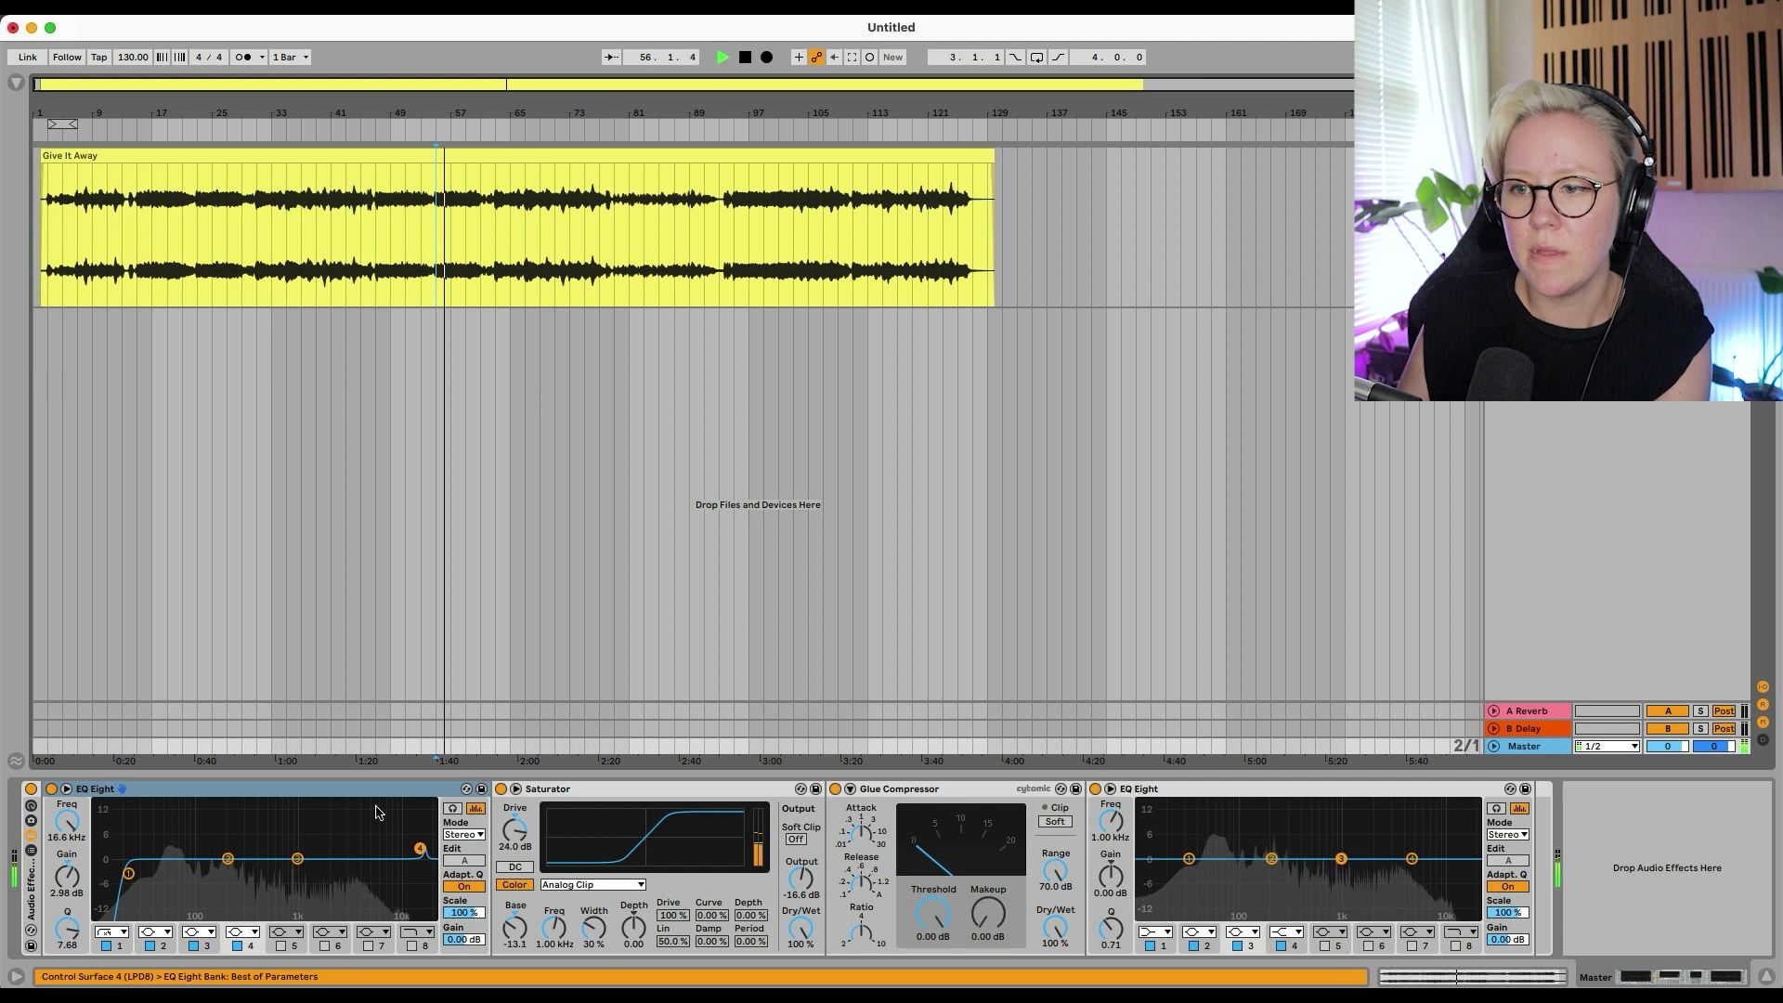
{"action": "left_click", "coordinate": [503, 794]}
{"action": "key", "text": "space"}
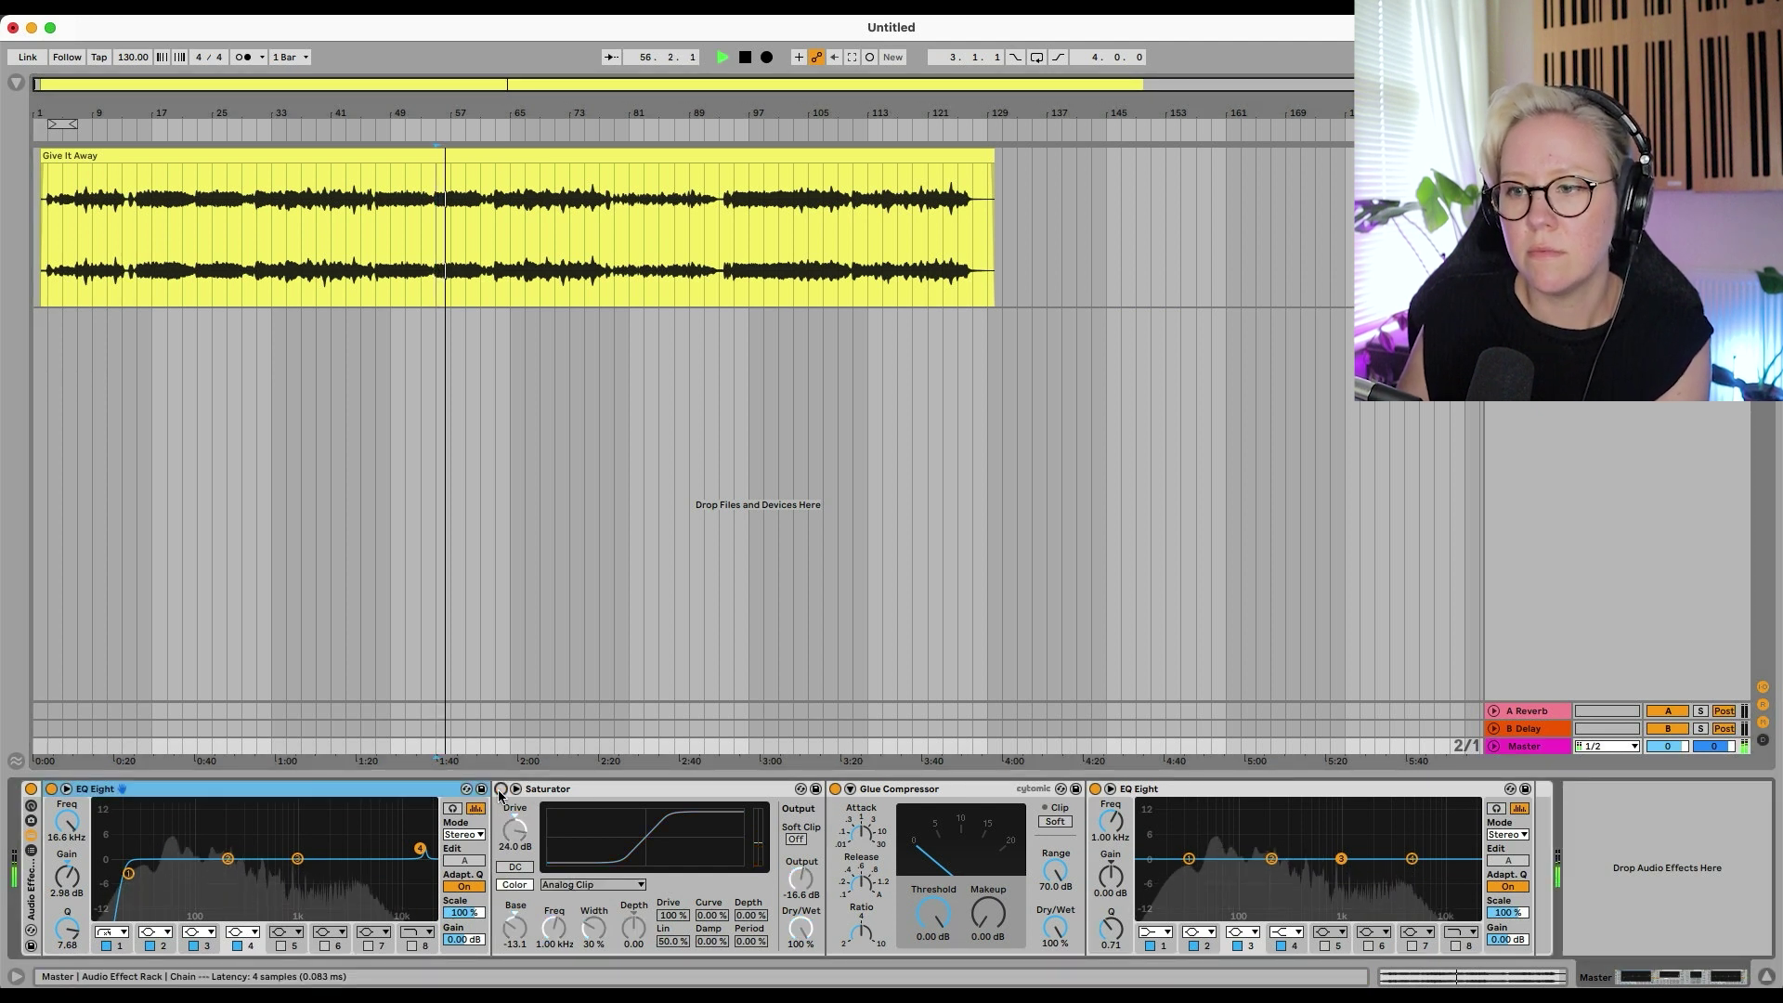
{"action": "key", "text": "space"}
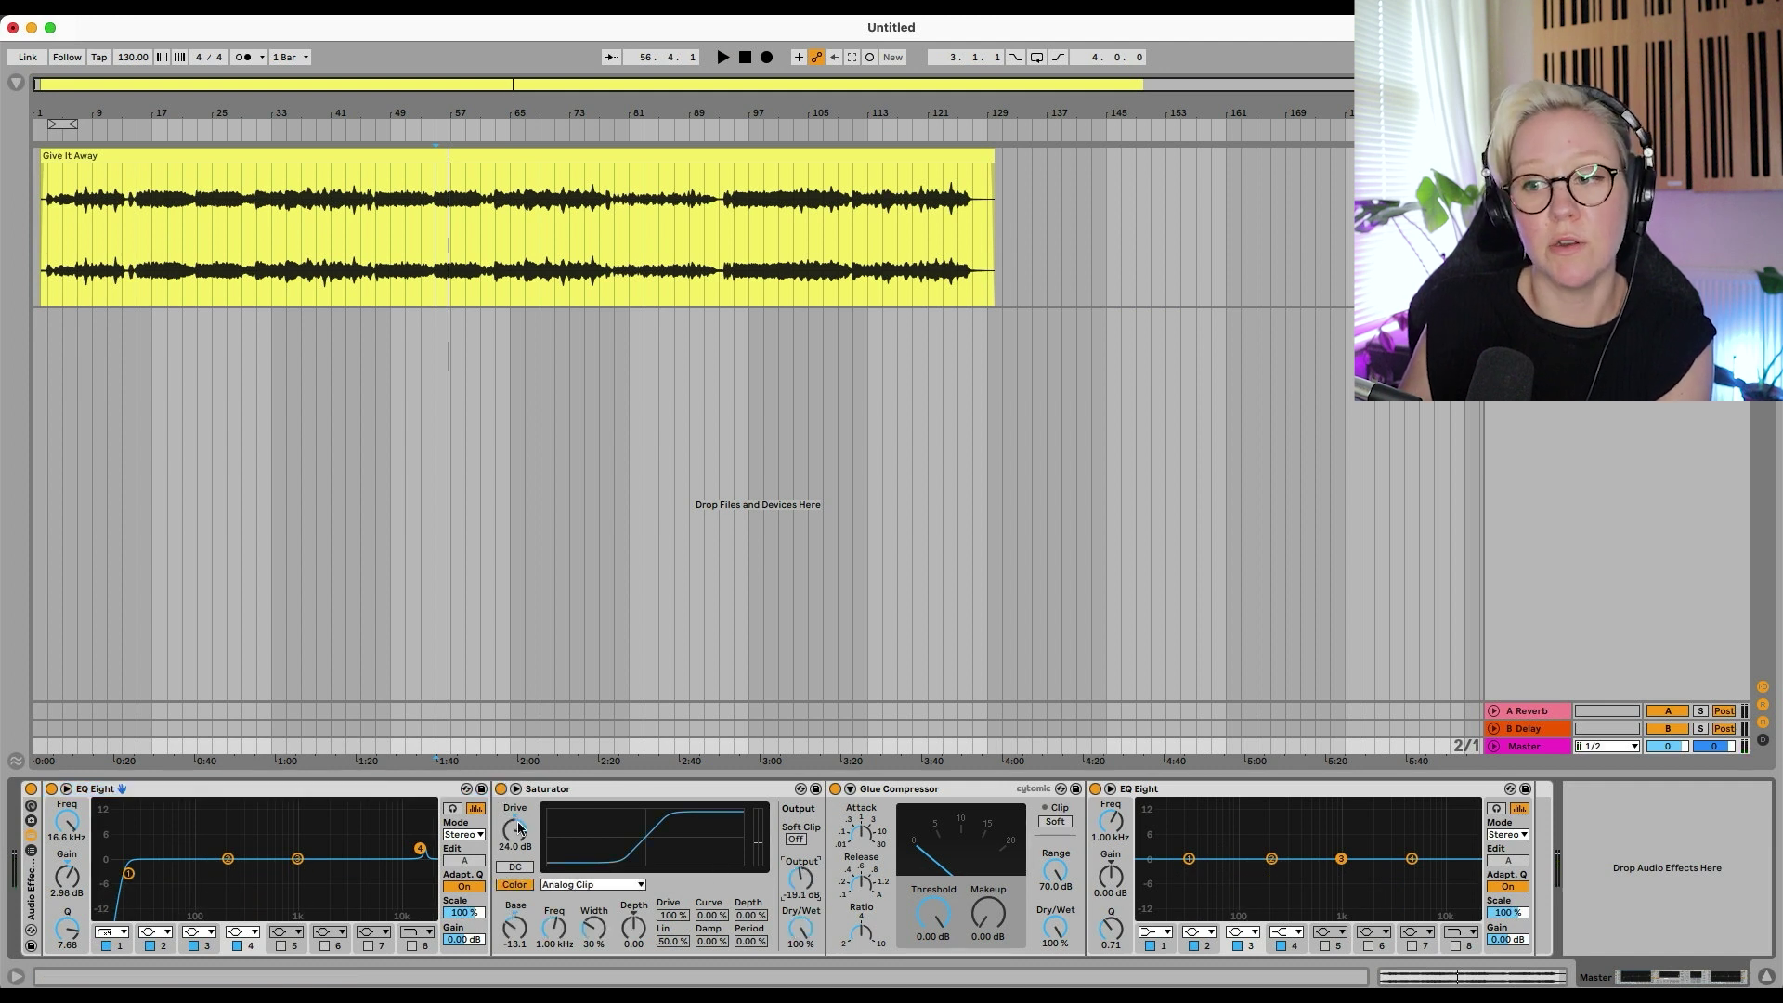
{"action": "key", "text": "space"}
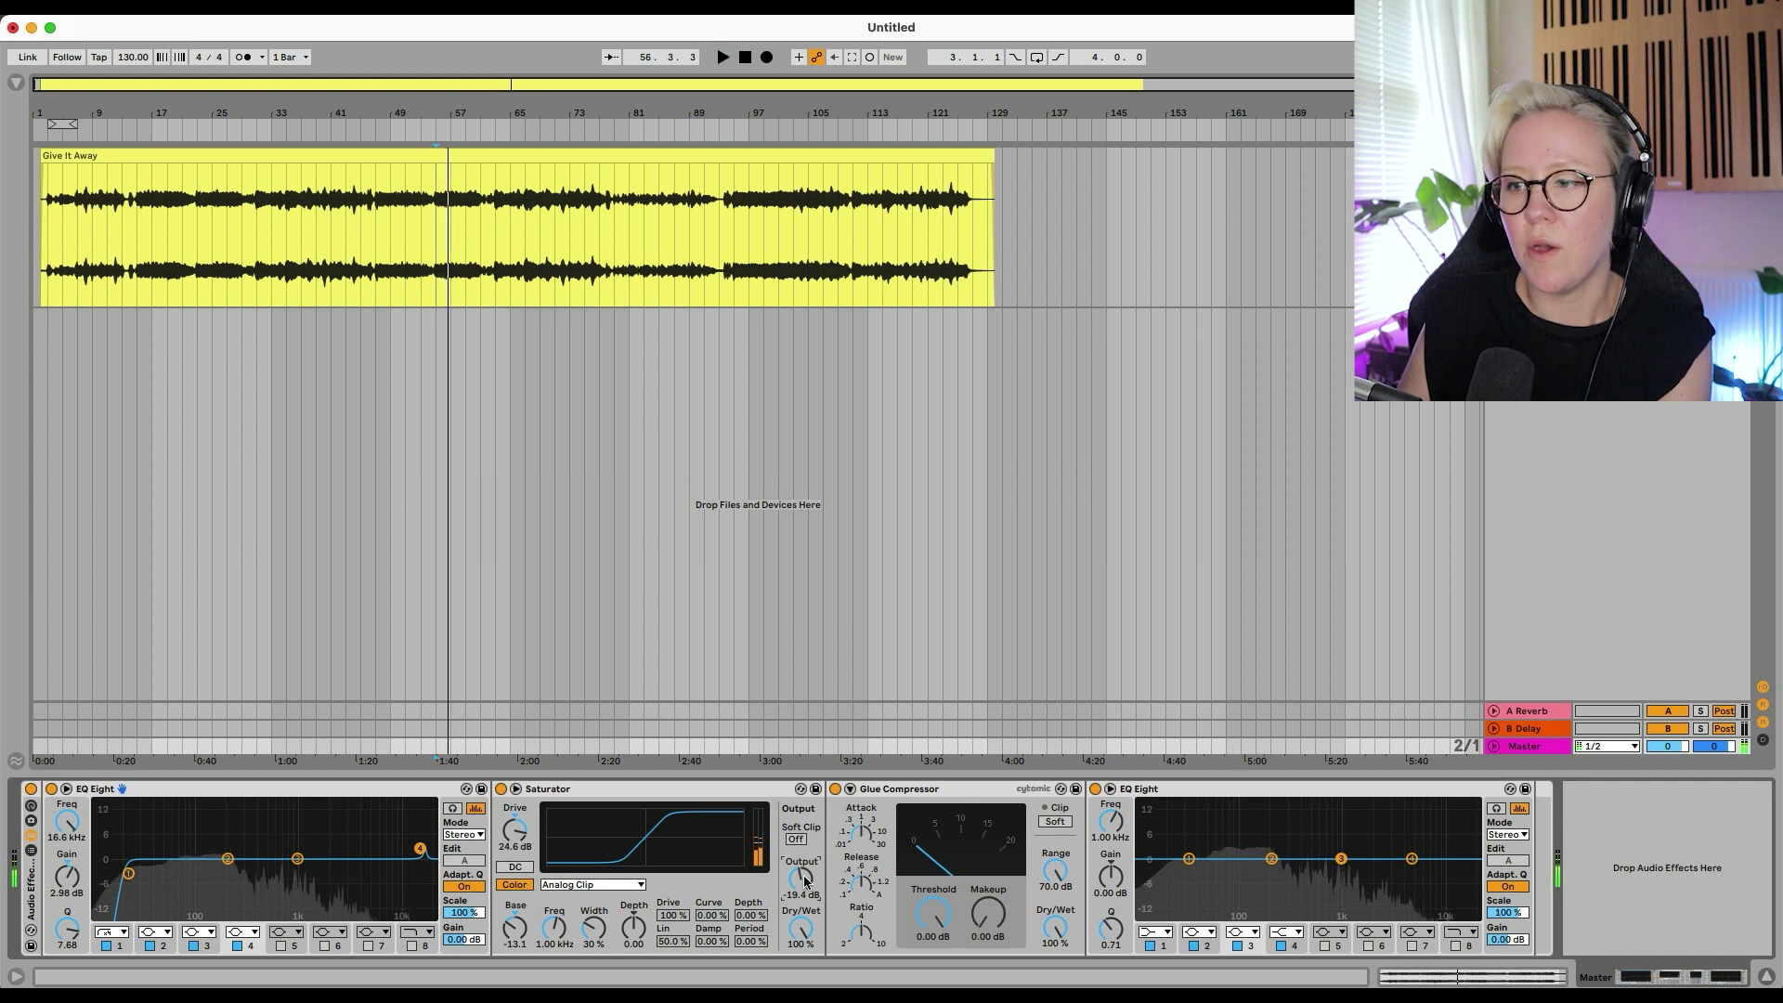
{"action": "left_click", "coordinate": [909, 796]}
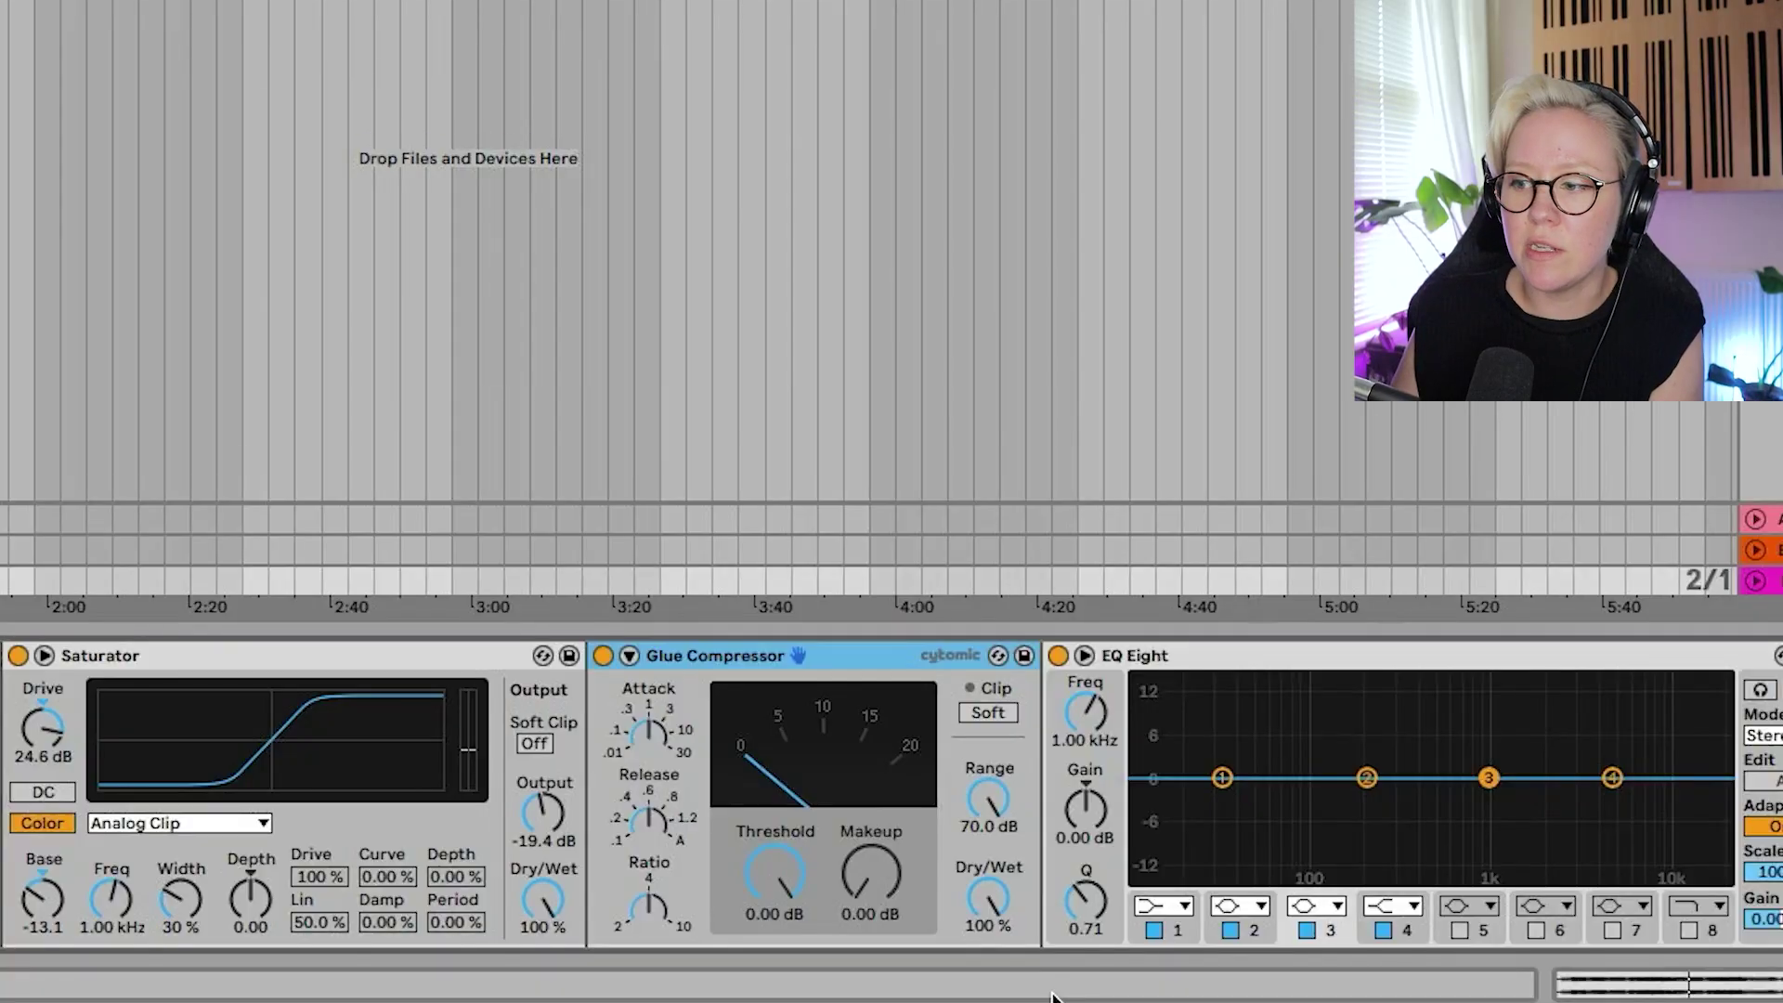
Set the Glue Compressor threshold to -30.5 dB and makeup to 3.17 dB, comparing it bypassed
{"action": "left_click_drag", "start_coordinate": [992, 915], "coordinate": [992, 975]}
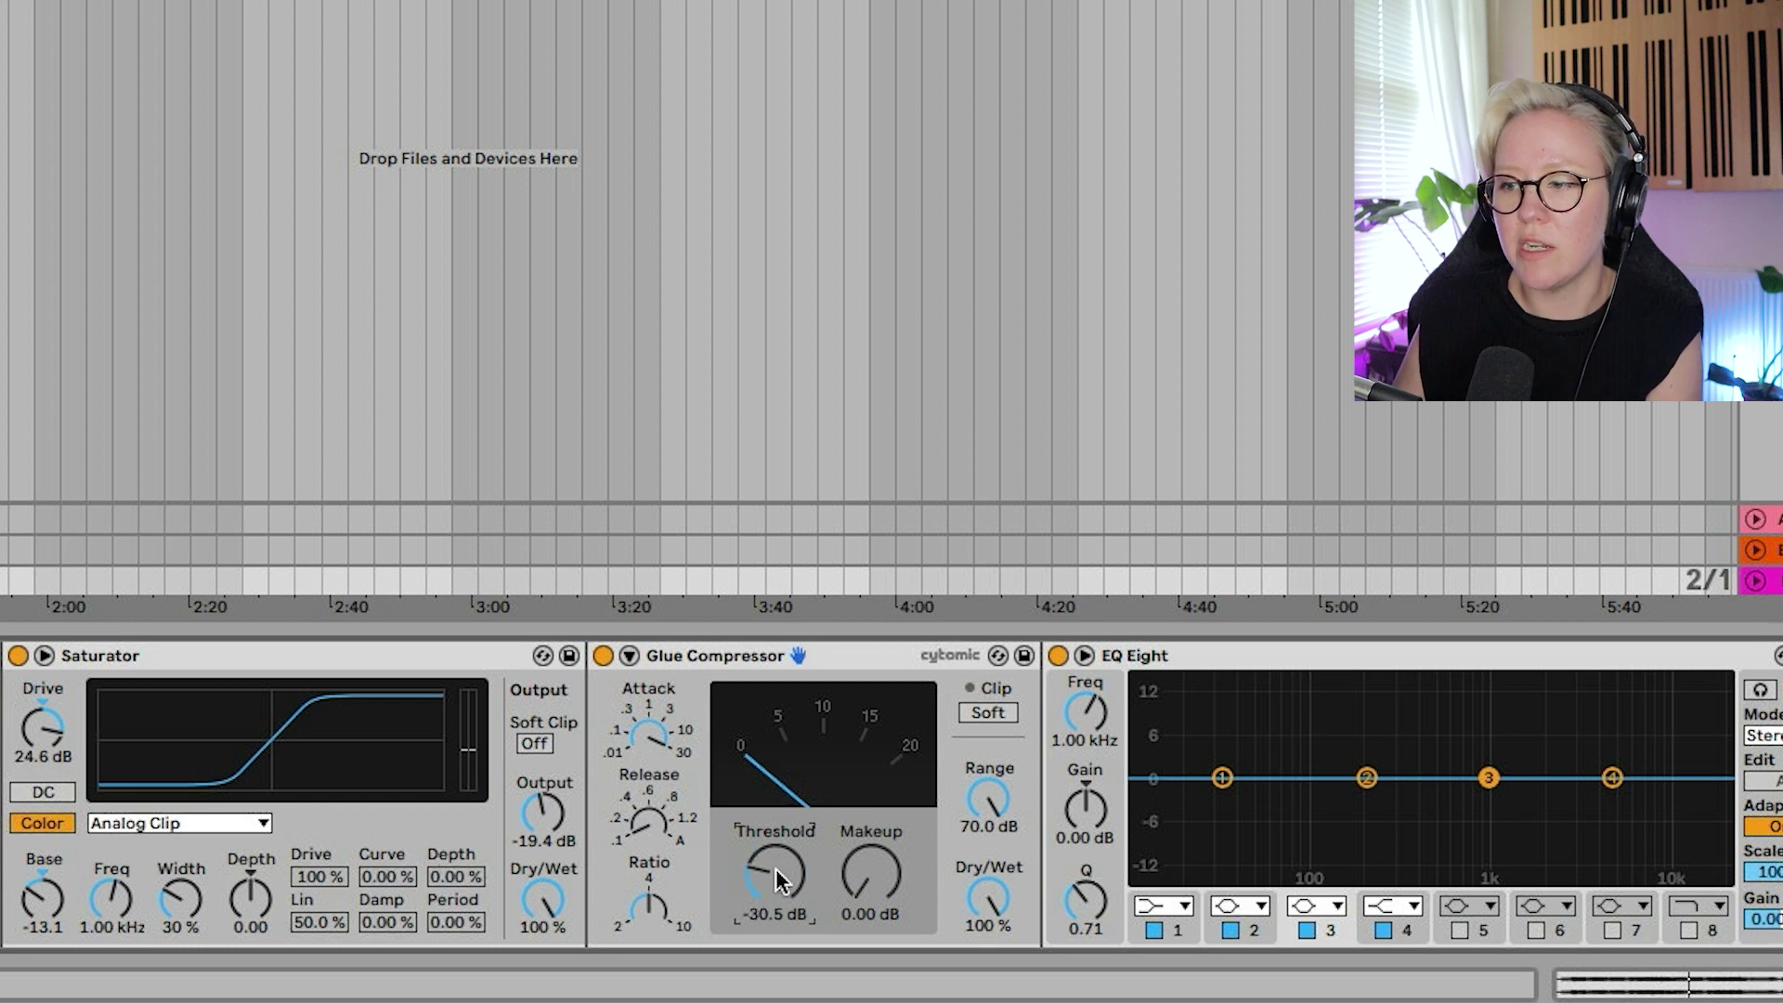
{"action": "key", "text": "space"}
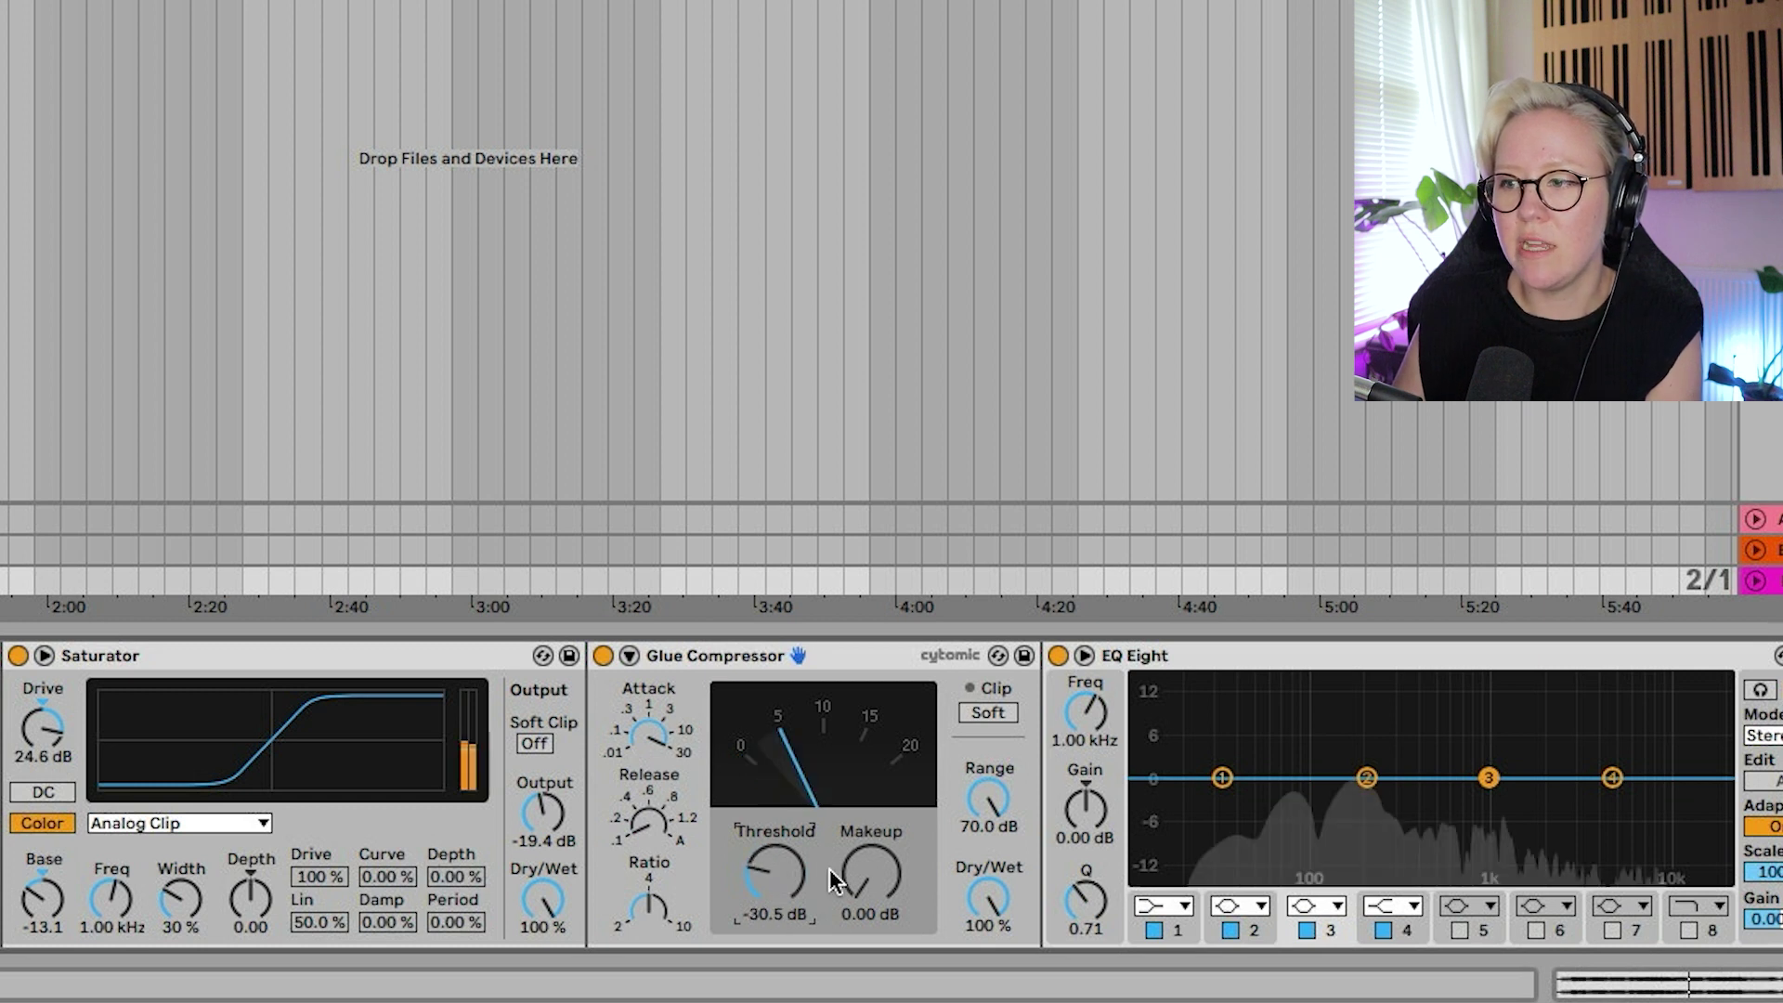
{"action": "left_click", "coordinate": [606, 657]}
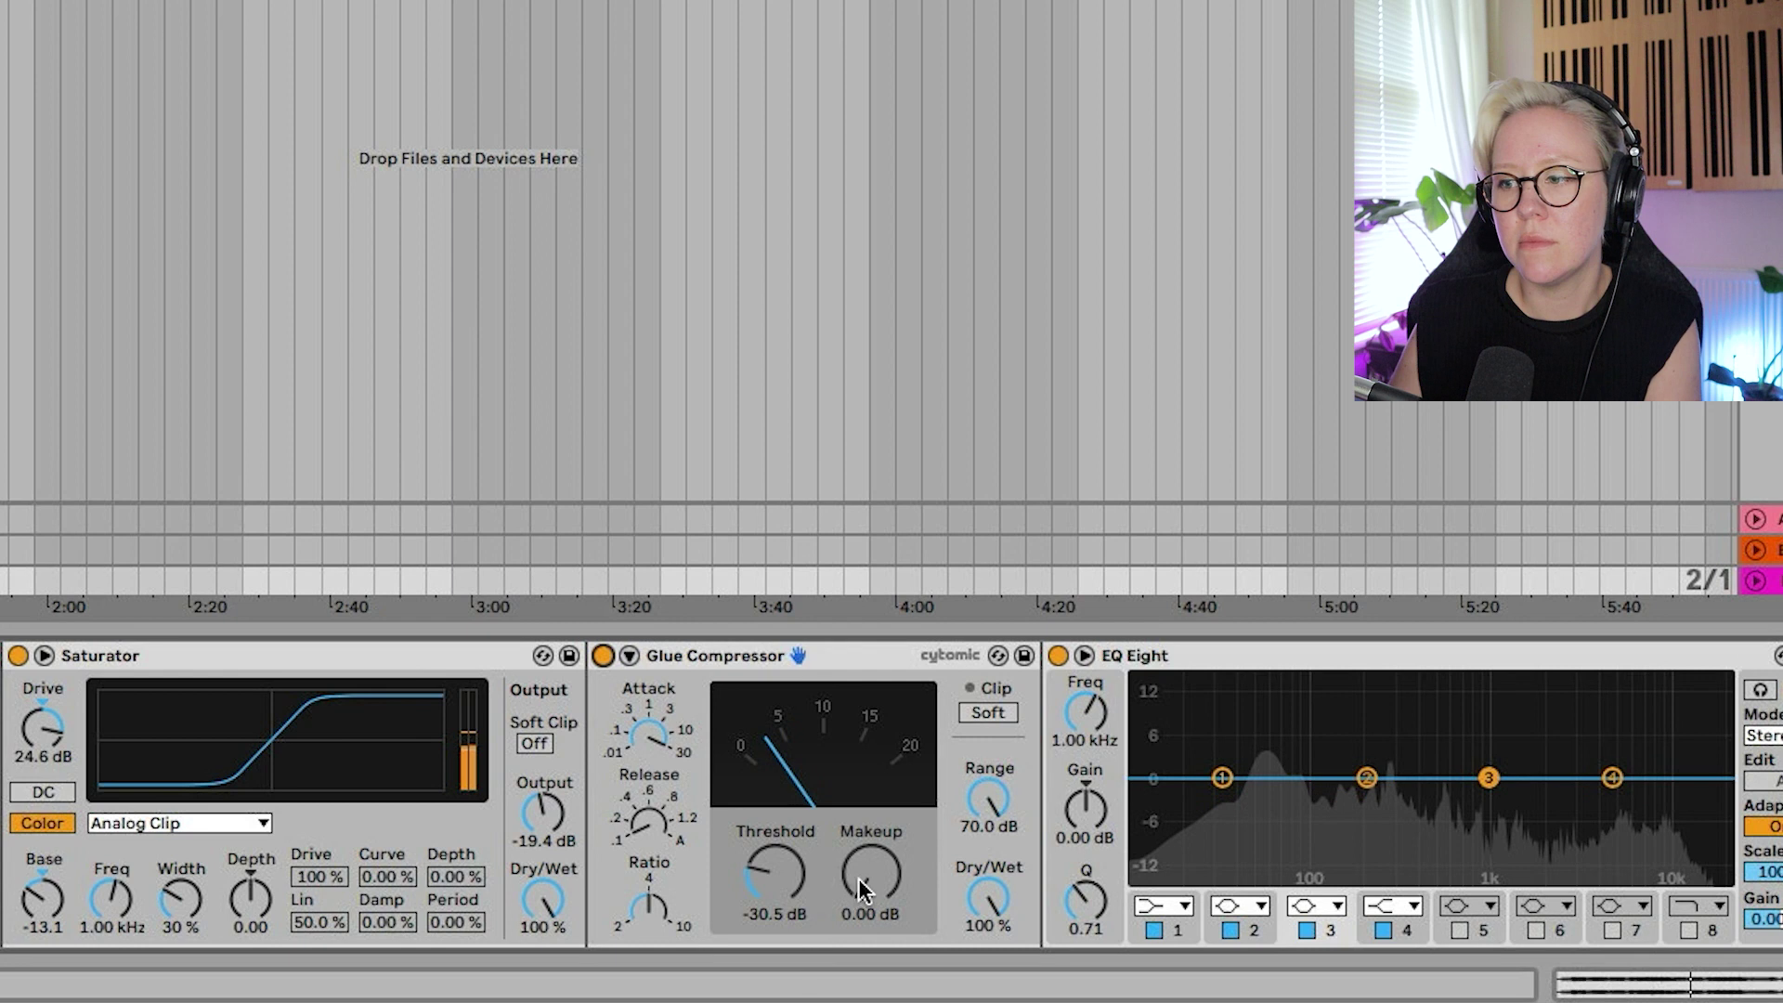
{"action": "left_click_drag", "start_coordinate": [871, 873], "coordinate": [870, 859]}
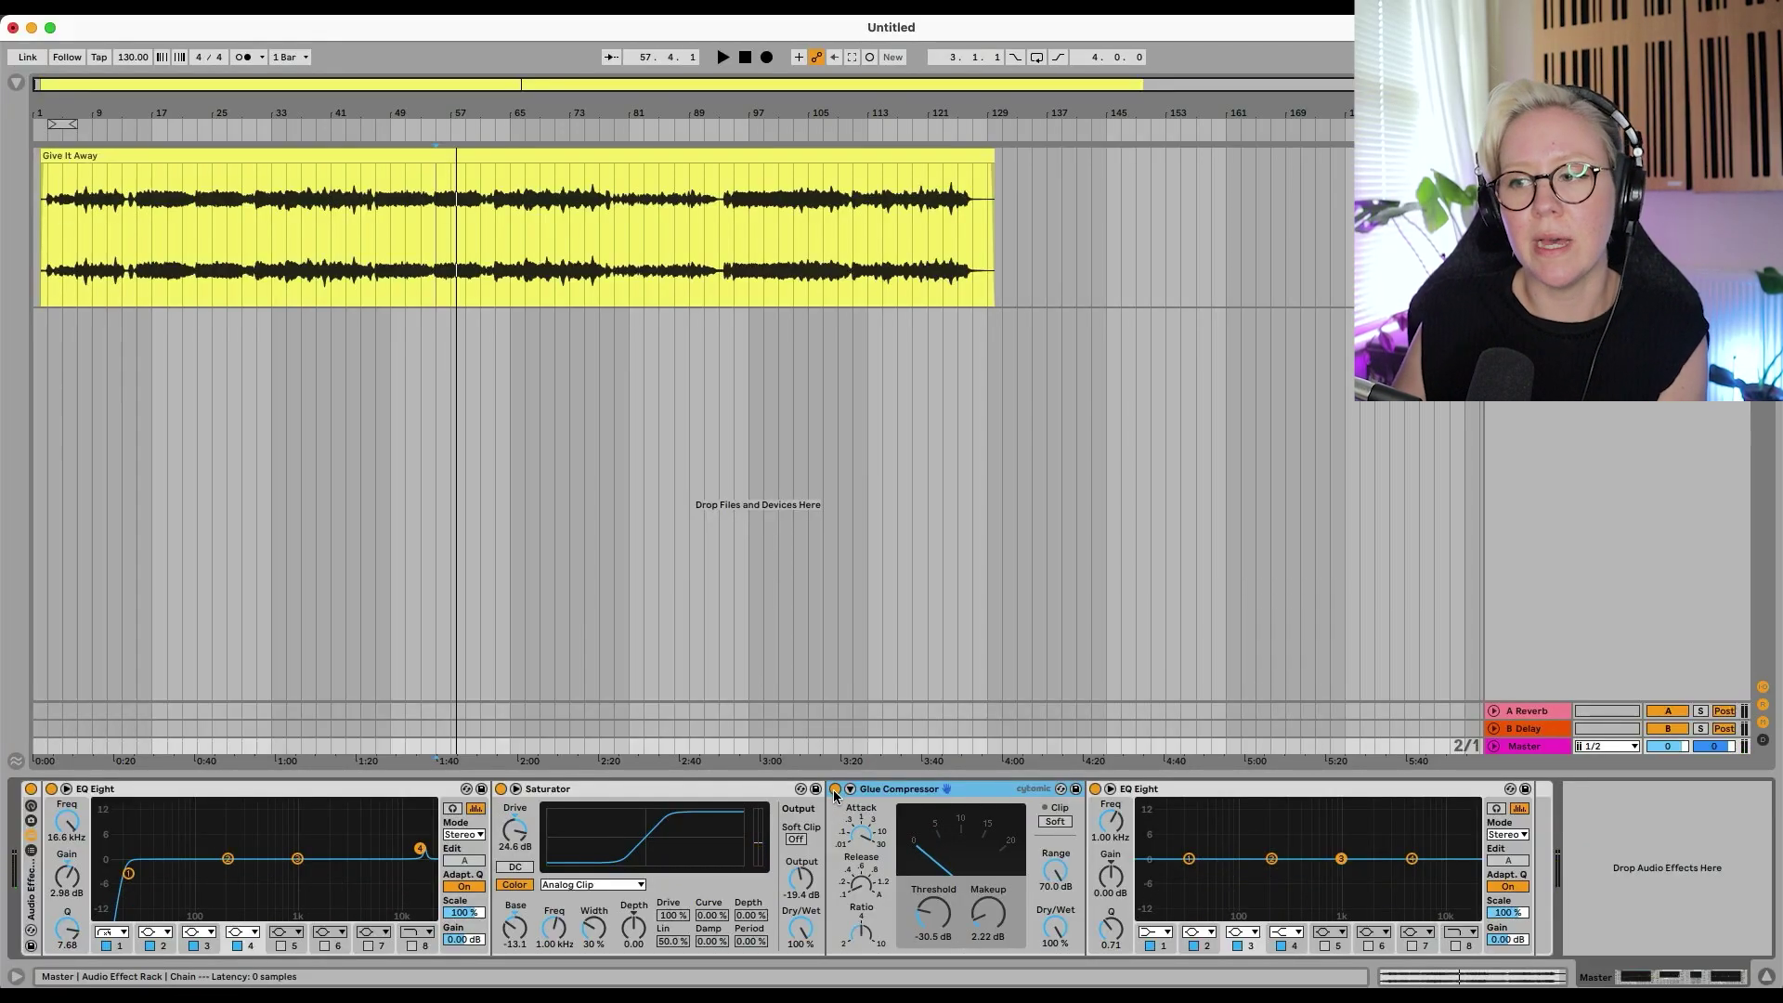
{"action": "key", "text": "space"}
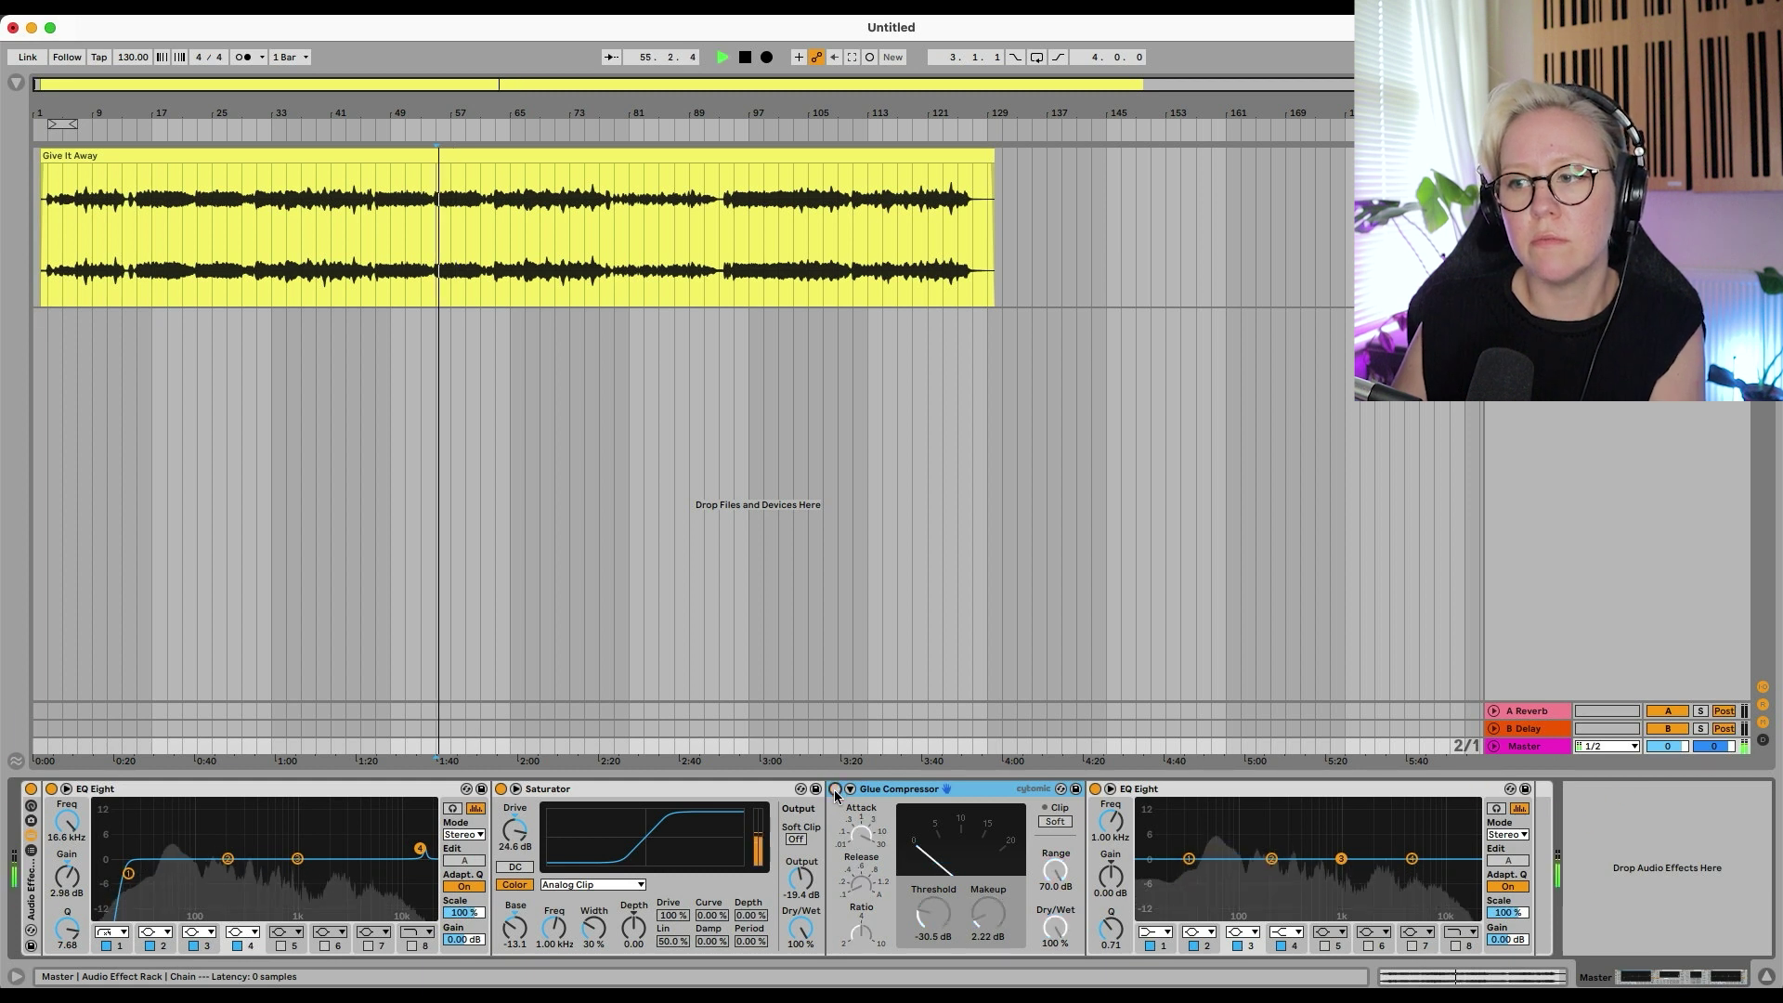
{"action": "left_click_drag", "start_coordinate": [1001, 920], "coordinate": [1002, 908]}
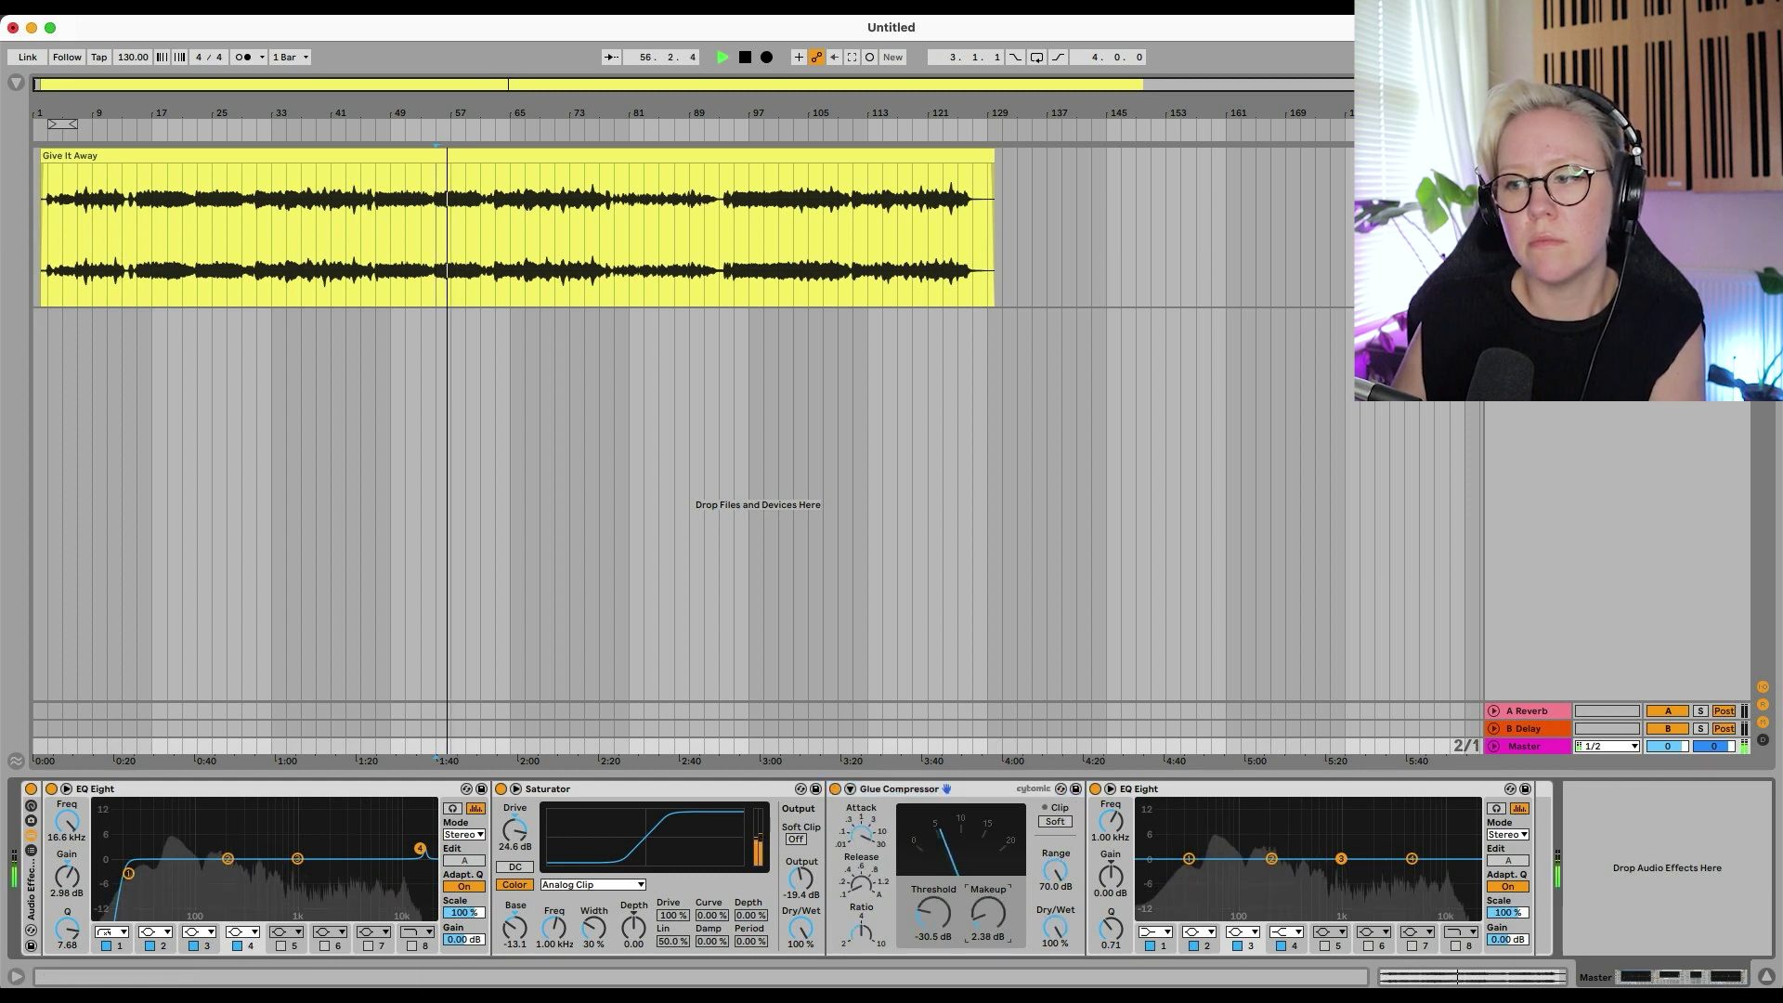
{"action": "left_click", "coordinate": [836, 789]}
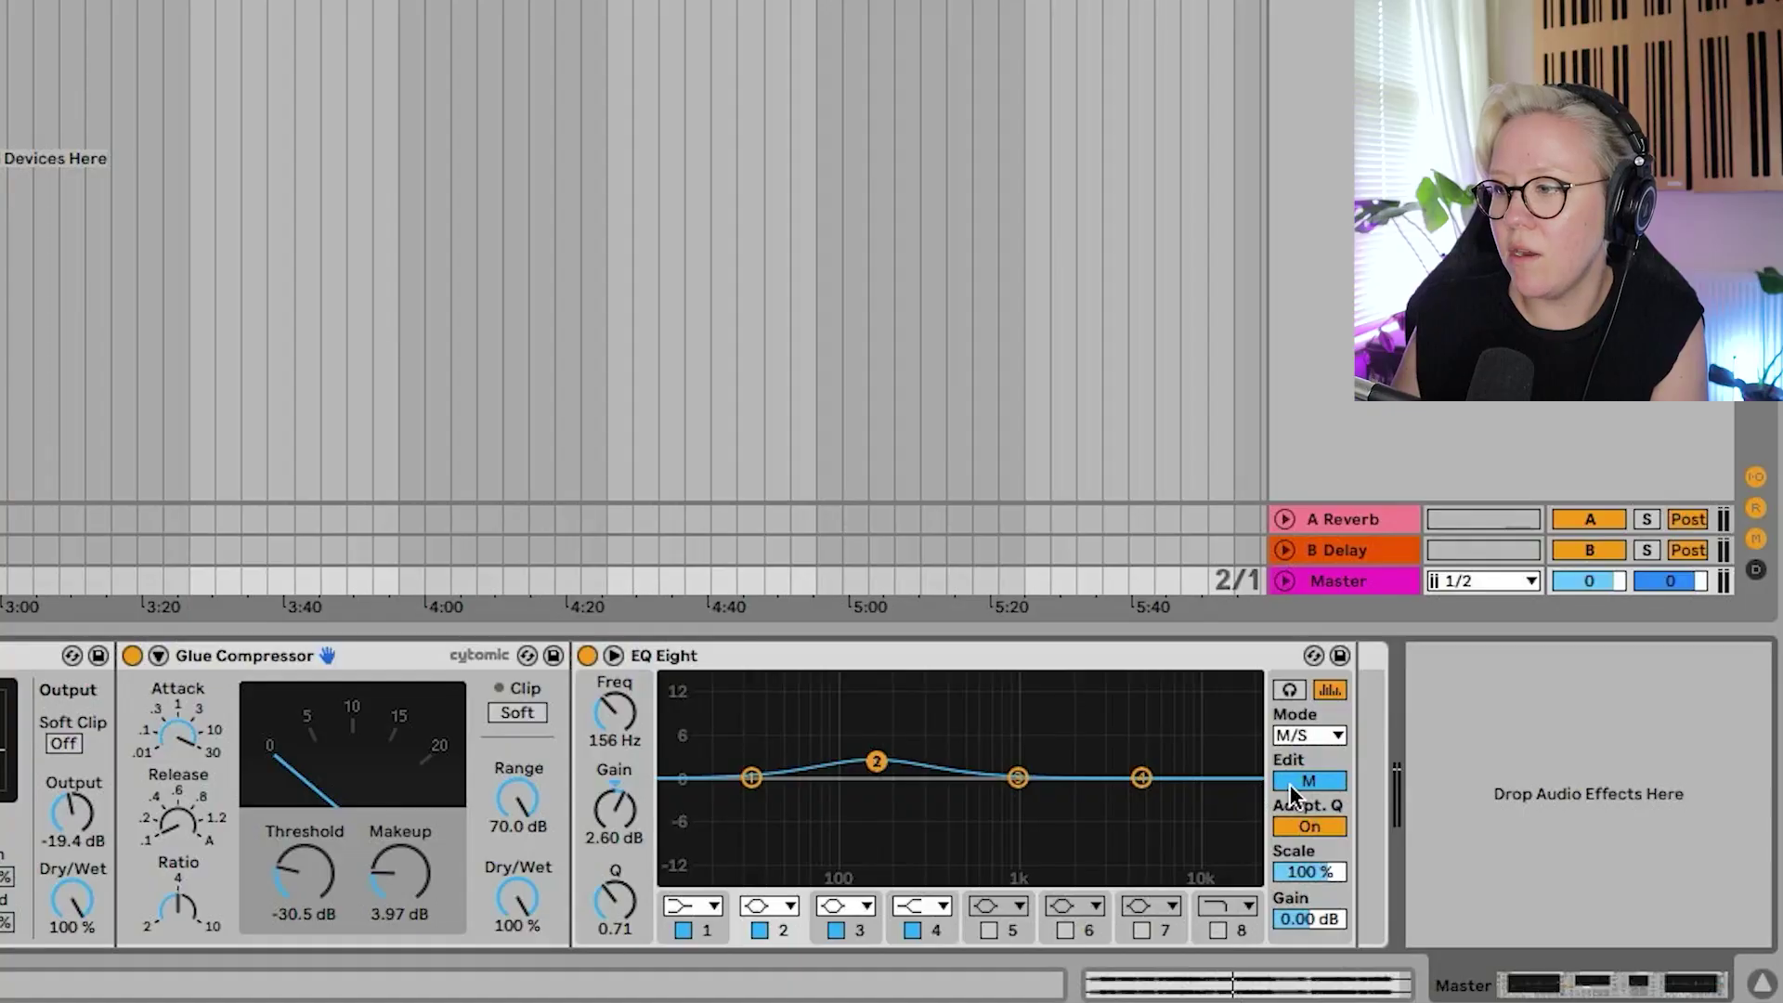
On the second EQ Eight's side channel, boost band 5 by 2.6 dB around 1.07 kHz and audition it
{"action": "left_click", "coordinate": [1290, 784]}
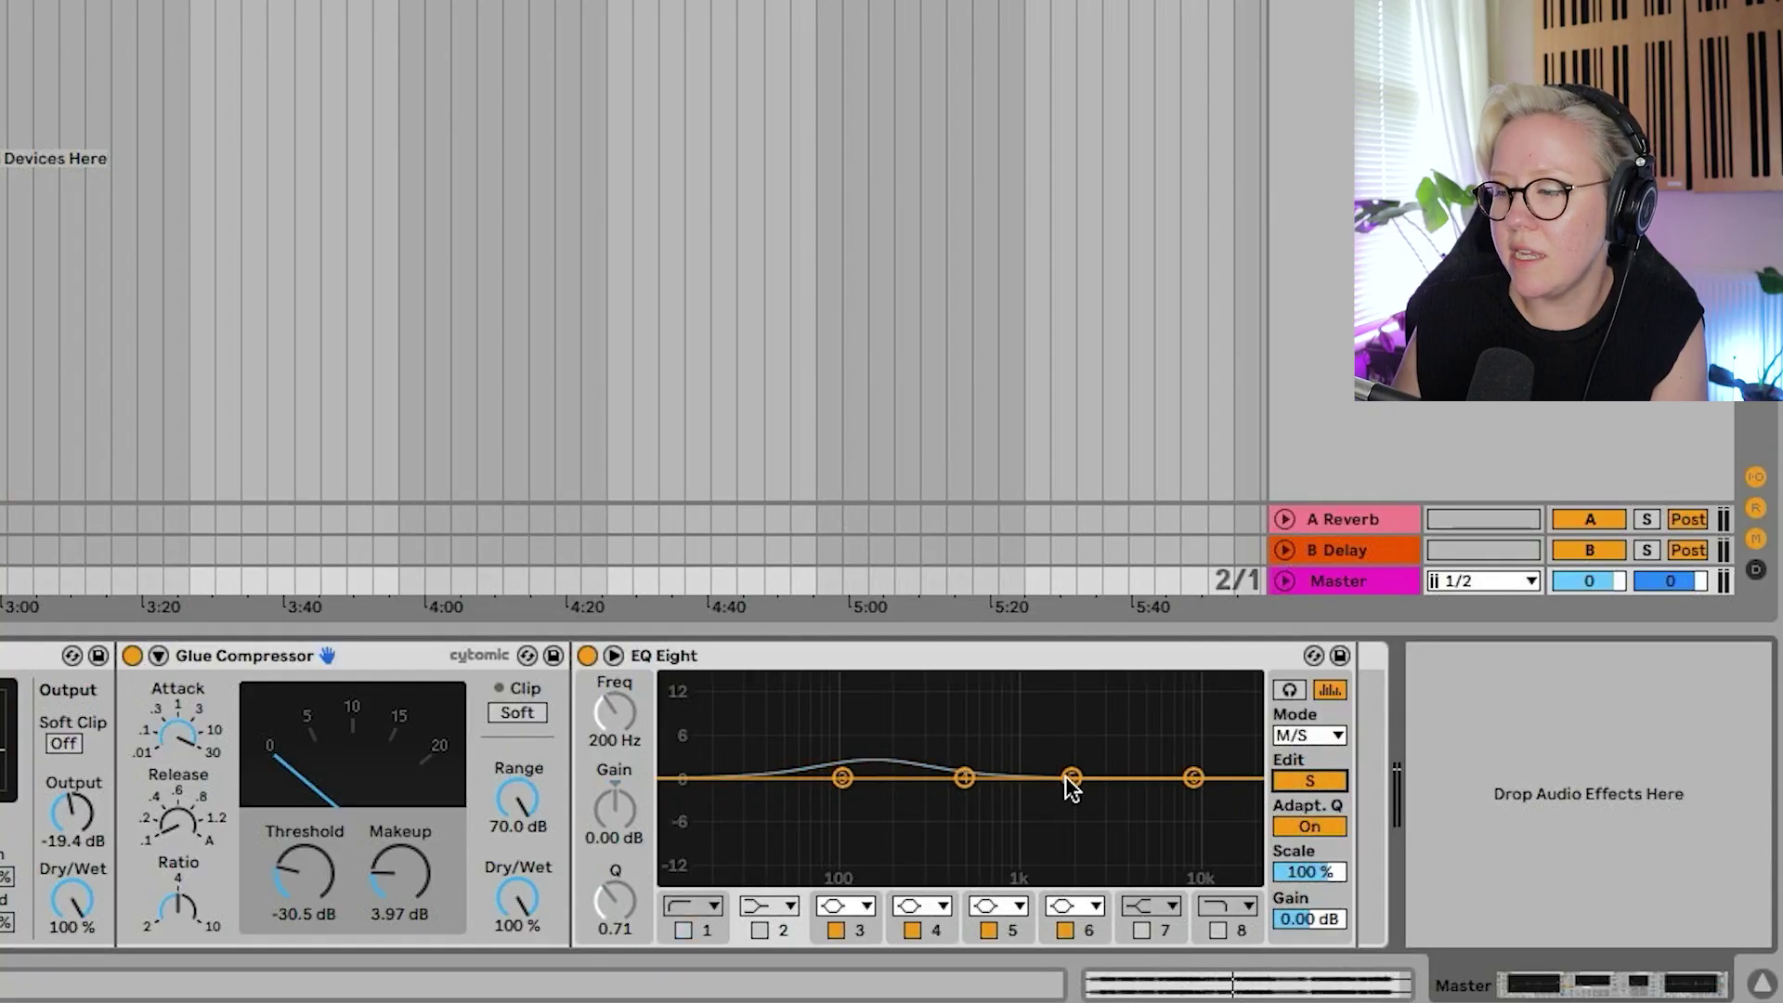
{"action": "left_click_drag", "start_coordinate": [1071, 777], "coordinate": [1079, 804]}
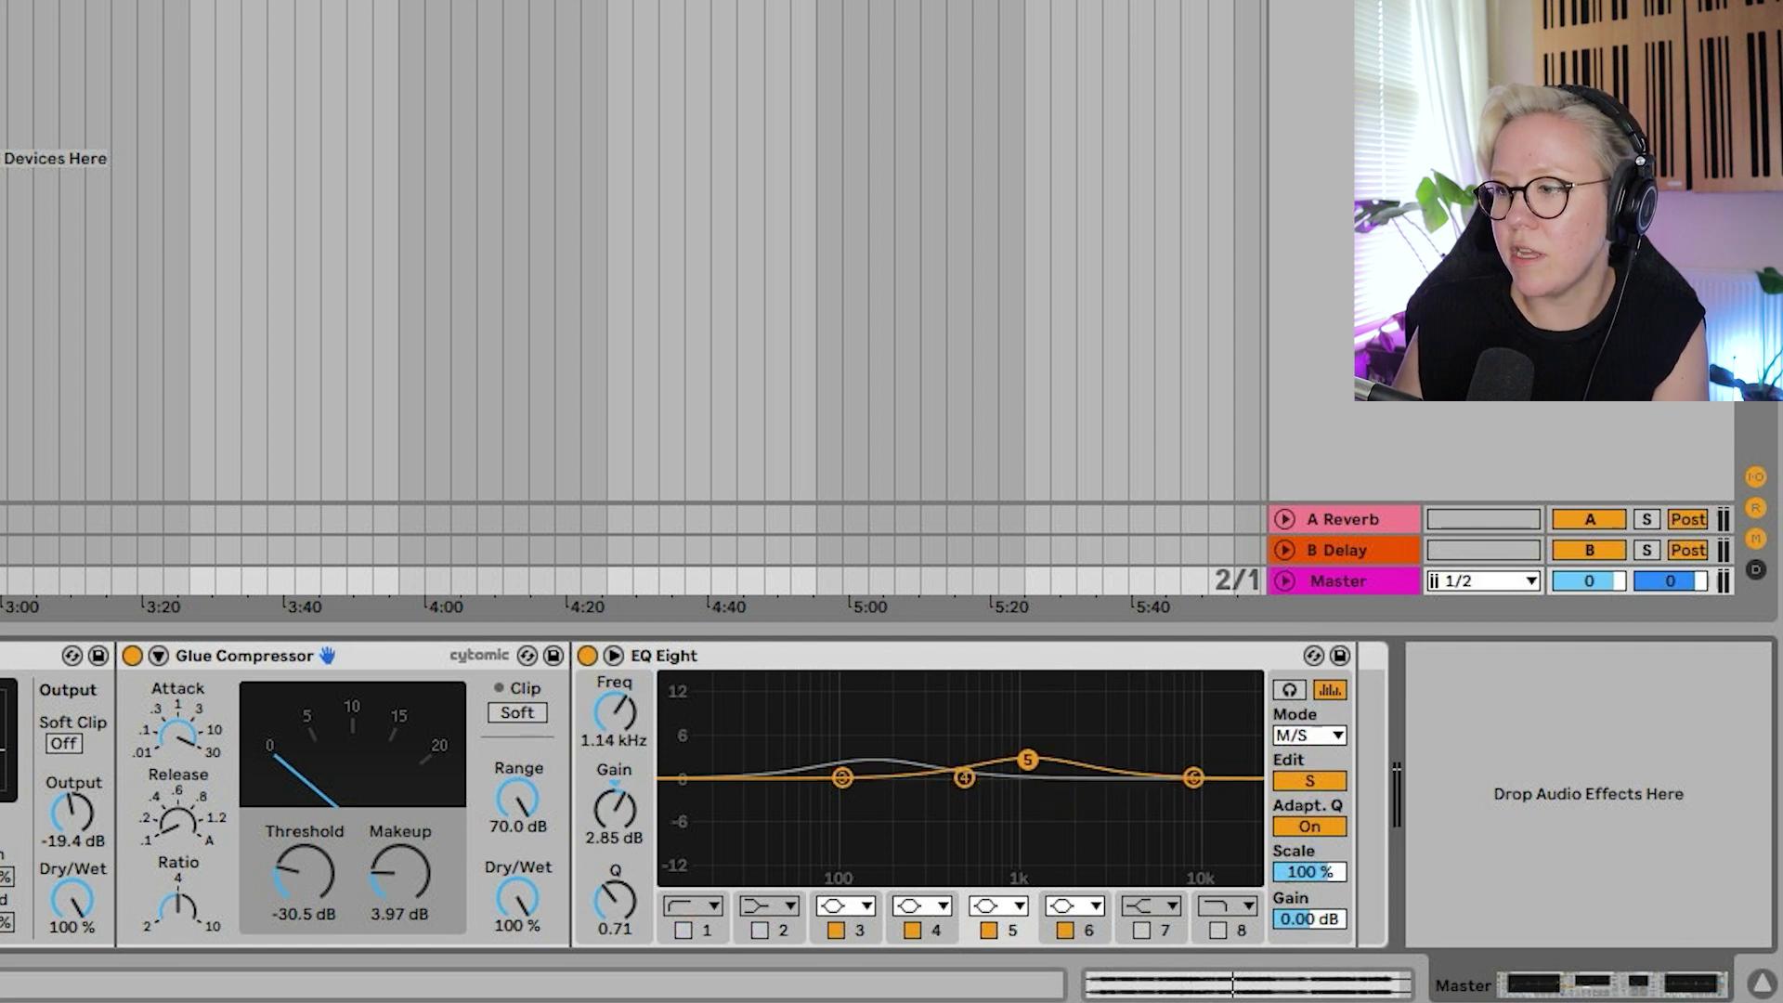
{"action": "key", "text": "space"}
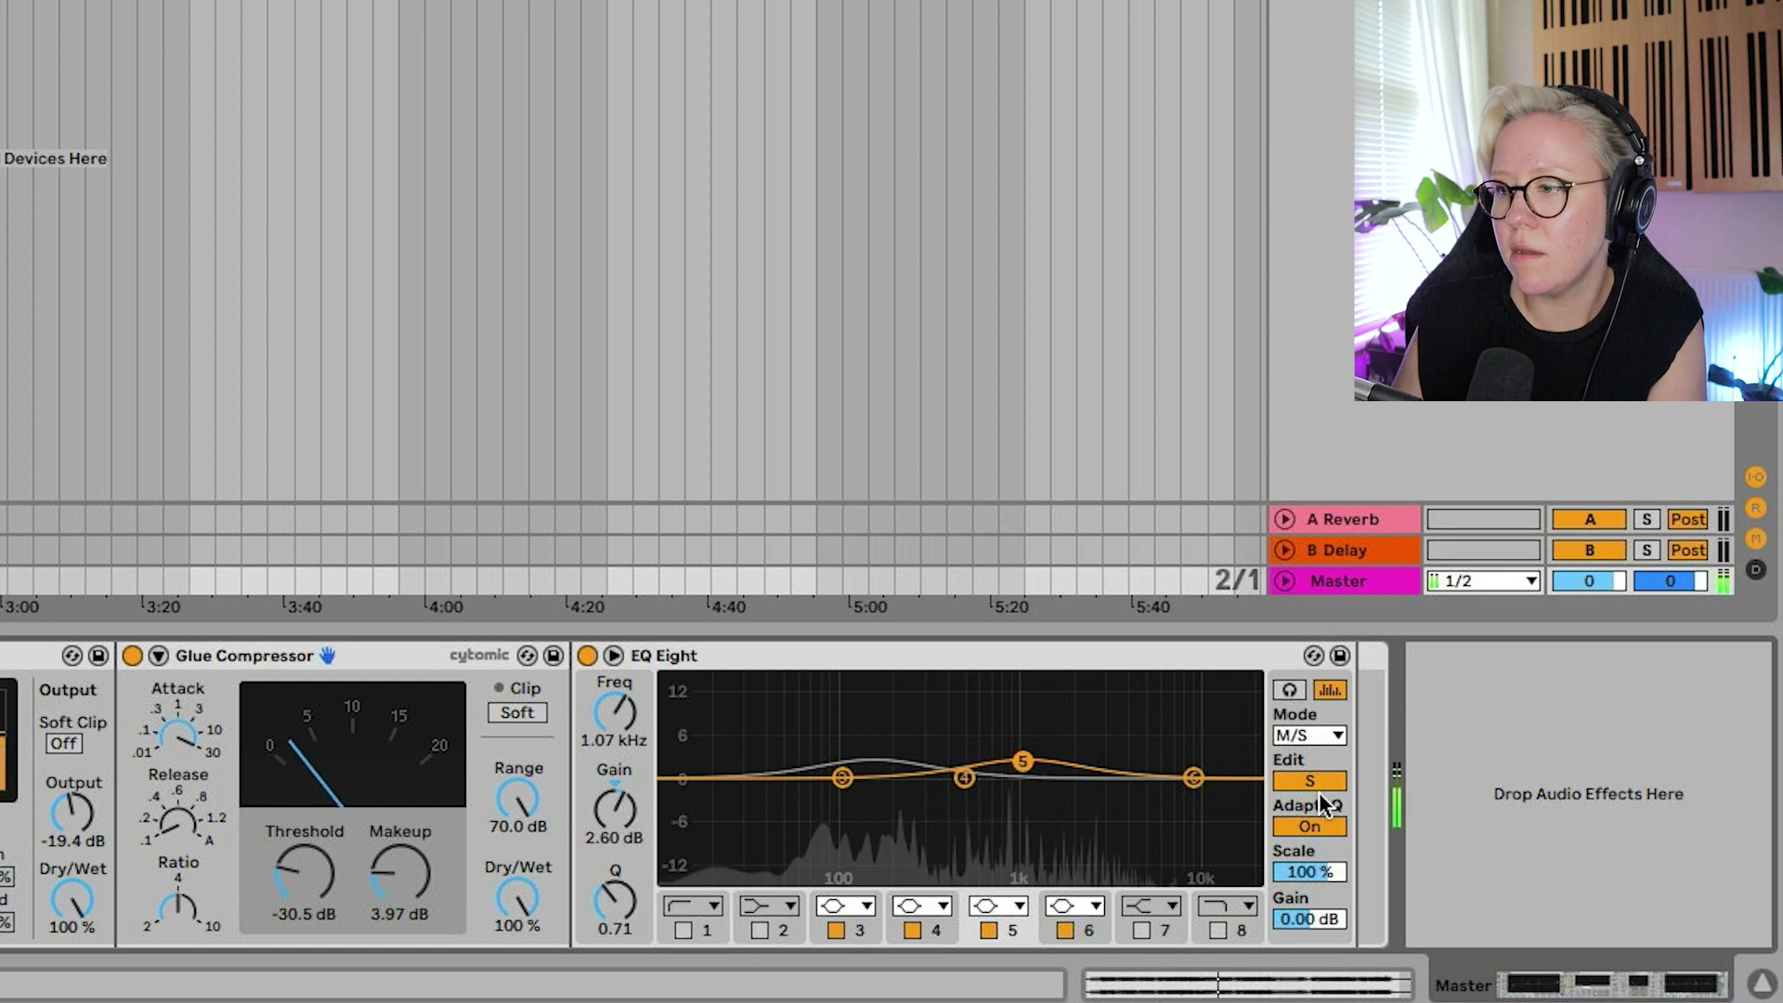
{"action": "key", "text": "space"}
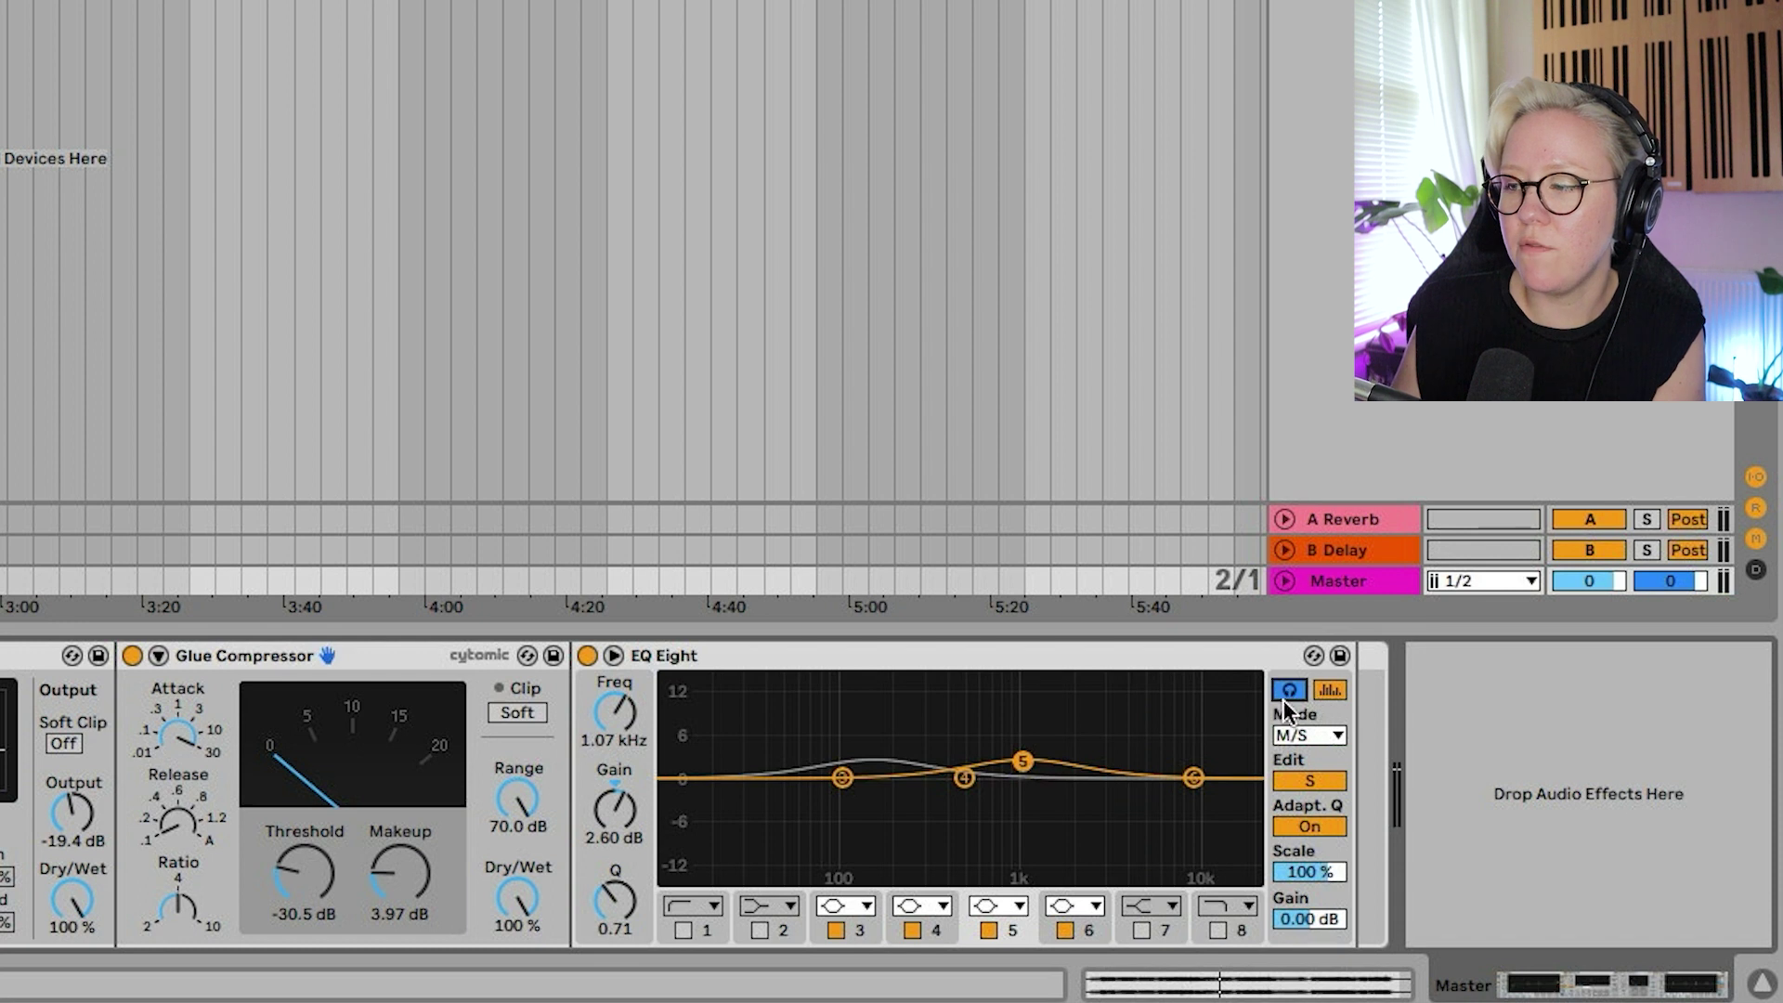
Retune side band 5, then boost mid band 2 near 100 Hz and adjust mid bands 3 and 4
{"action": "mouse_move", "coordinate": [1022, 762]}
{"action": "left_mouse_down"}
{"action": "mouse_move", "coordinate": [1019, 728]}
{"action": "mouse_move", "coordinate": [973, 748]}
{"action": "mouse_move", "coordinate": [1003, 737]}
{"action": "mouse_move", "coordinate": [1015, 685]}
{"action": "mouse_move", "coordinate": [1005, 754]}
{"action": "left_mouse_up"}
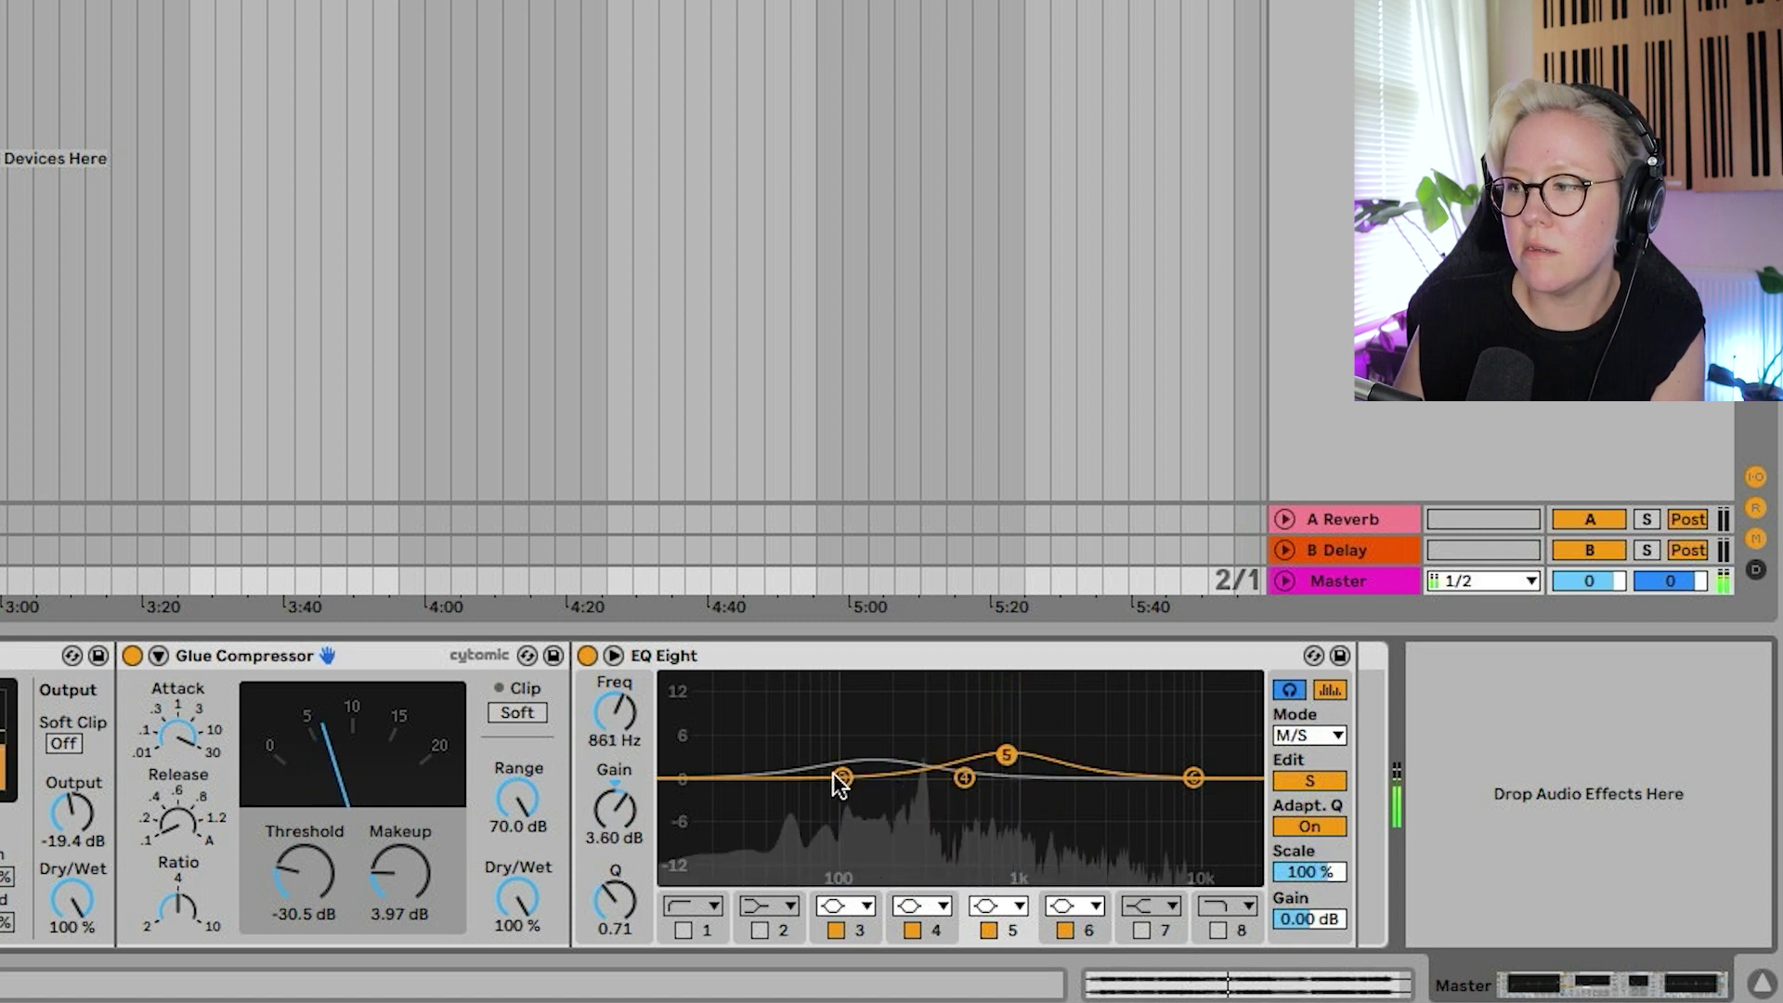
{"action": "left_click", "coordinate": [1309, 780]}
{"action": "left_click_drag", "start_coordinate": [876, 762], "coordinate": [842, 727]}
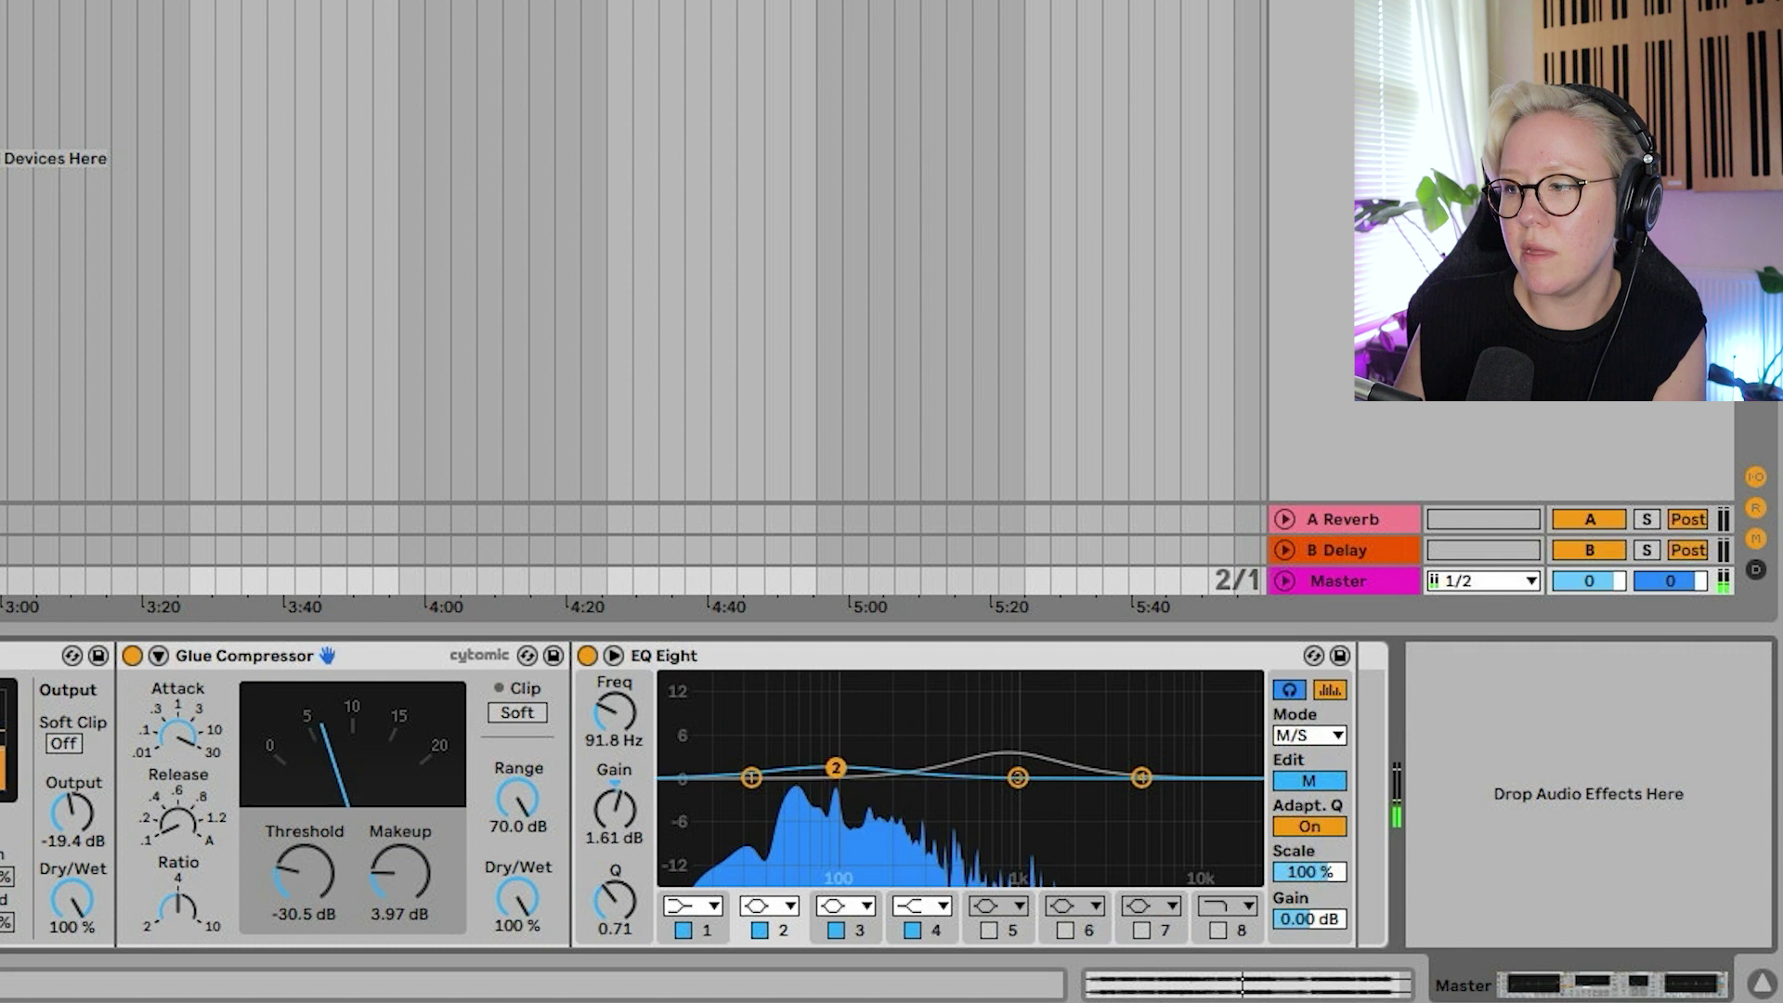
{"action": "left_click_drag", "start_coordinate": [836, 767], "coordinate": [855, 777]}
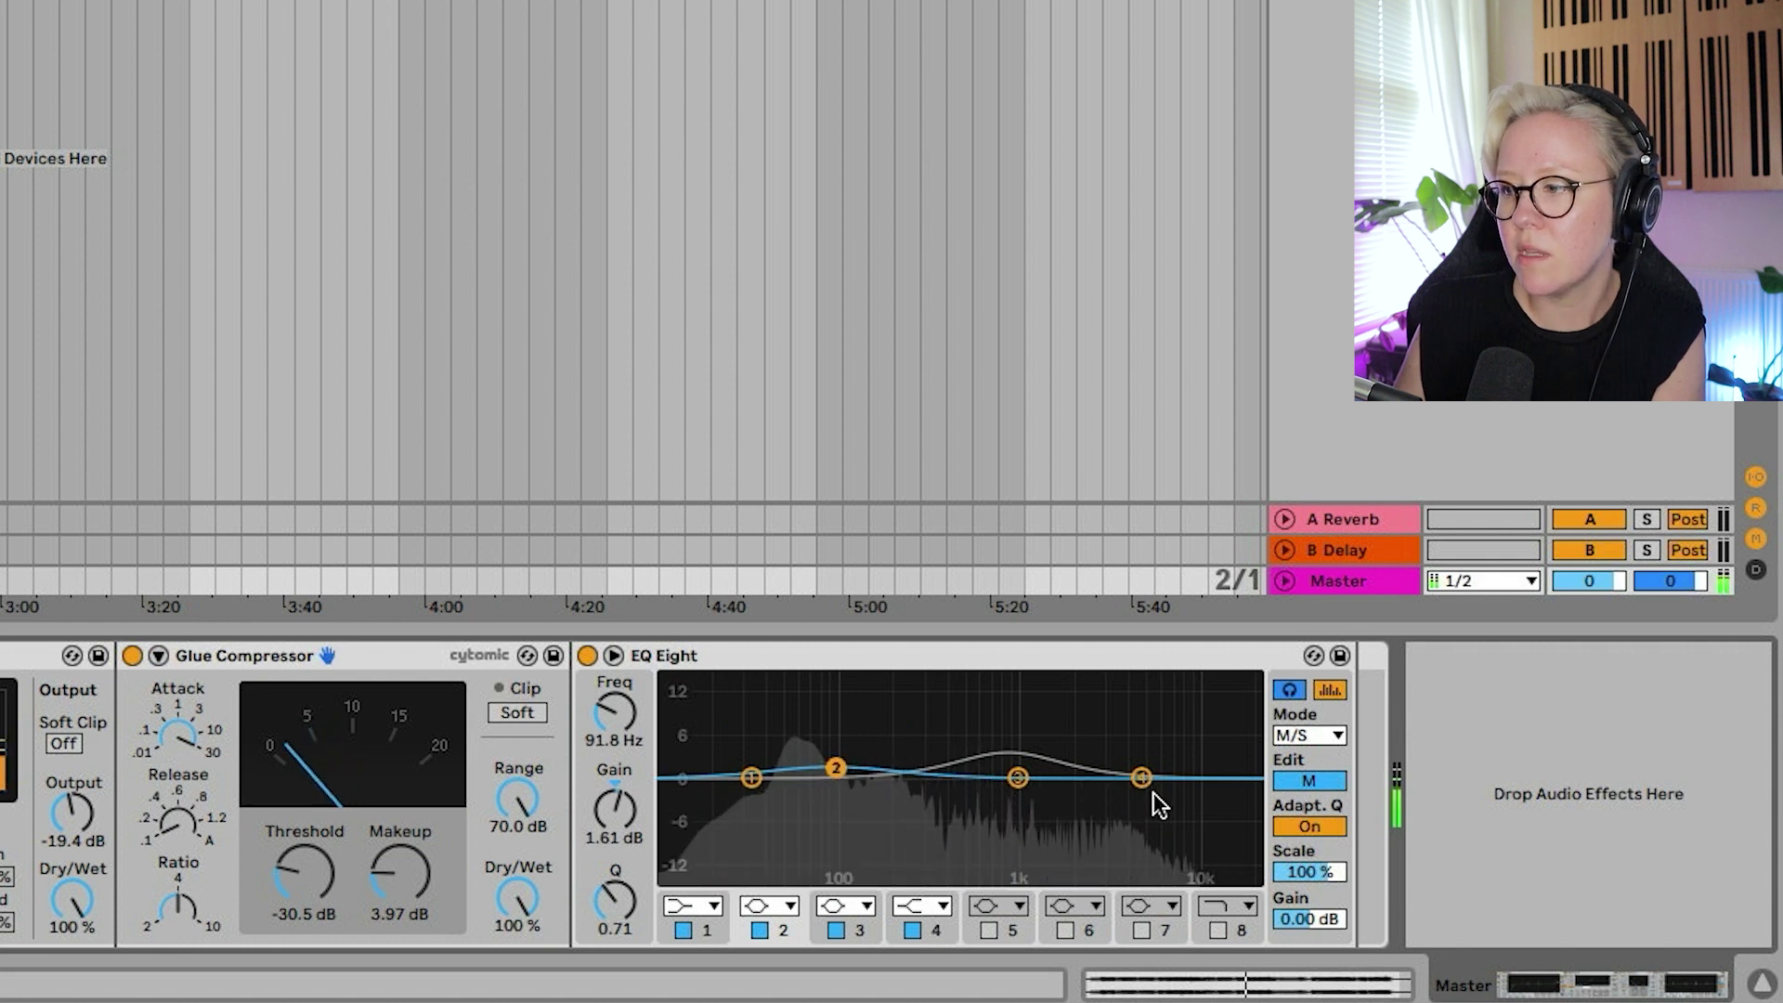
{"action": "left_click_drag", "start_coordinate": [1142, 776], "coordinate": [1133, 776]}
{"action": "left_click_drag", "start_coordinate": [1017, 776], "coordinate": [1191, 779]}
Make side band 6 a high shelf boosting around 11.6 kHz
{"action": "left_click", "coordinate": [1309, 780]}
{"action": "left_click", "coordinate": [1074, 905]}
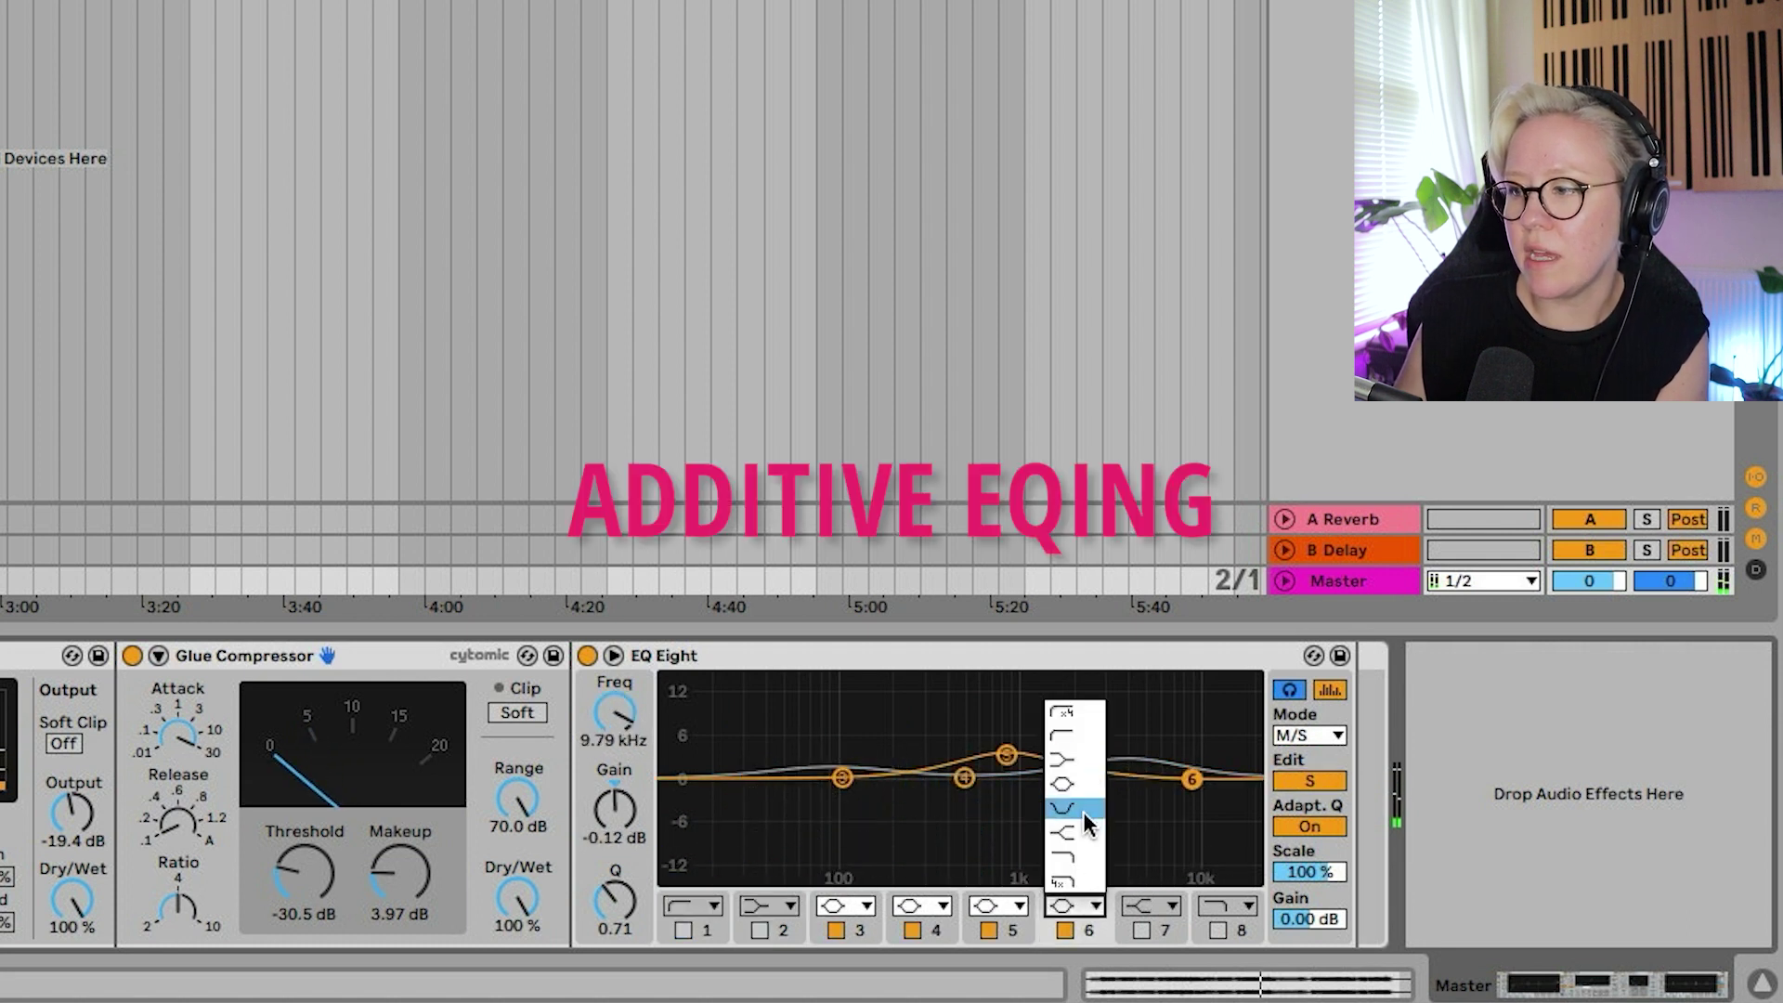
{"action": "left_click", "coordinate": [1086, 832]}
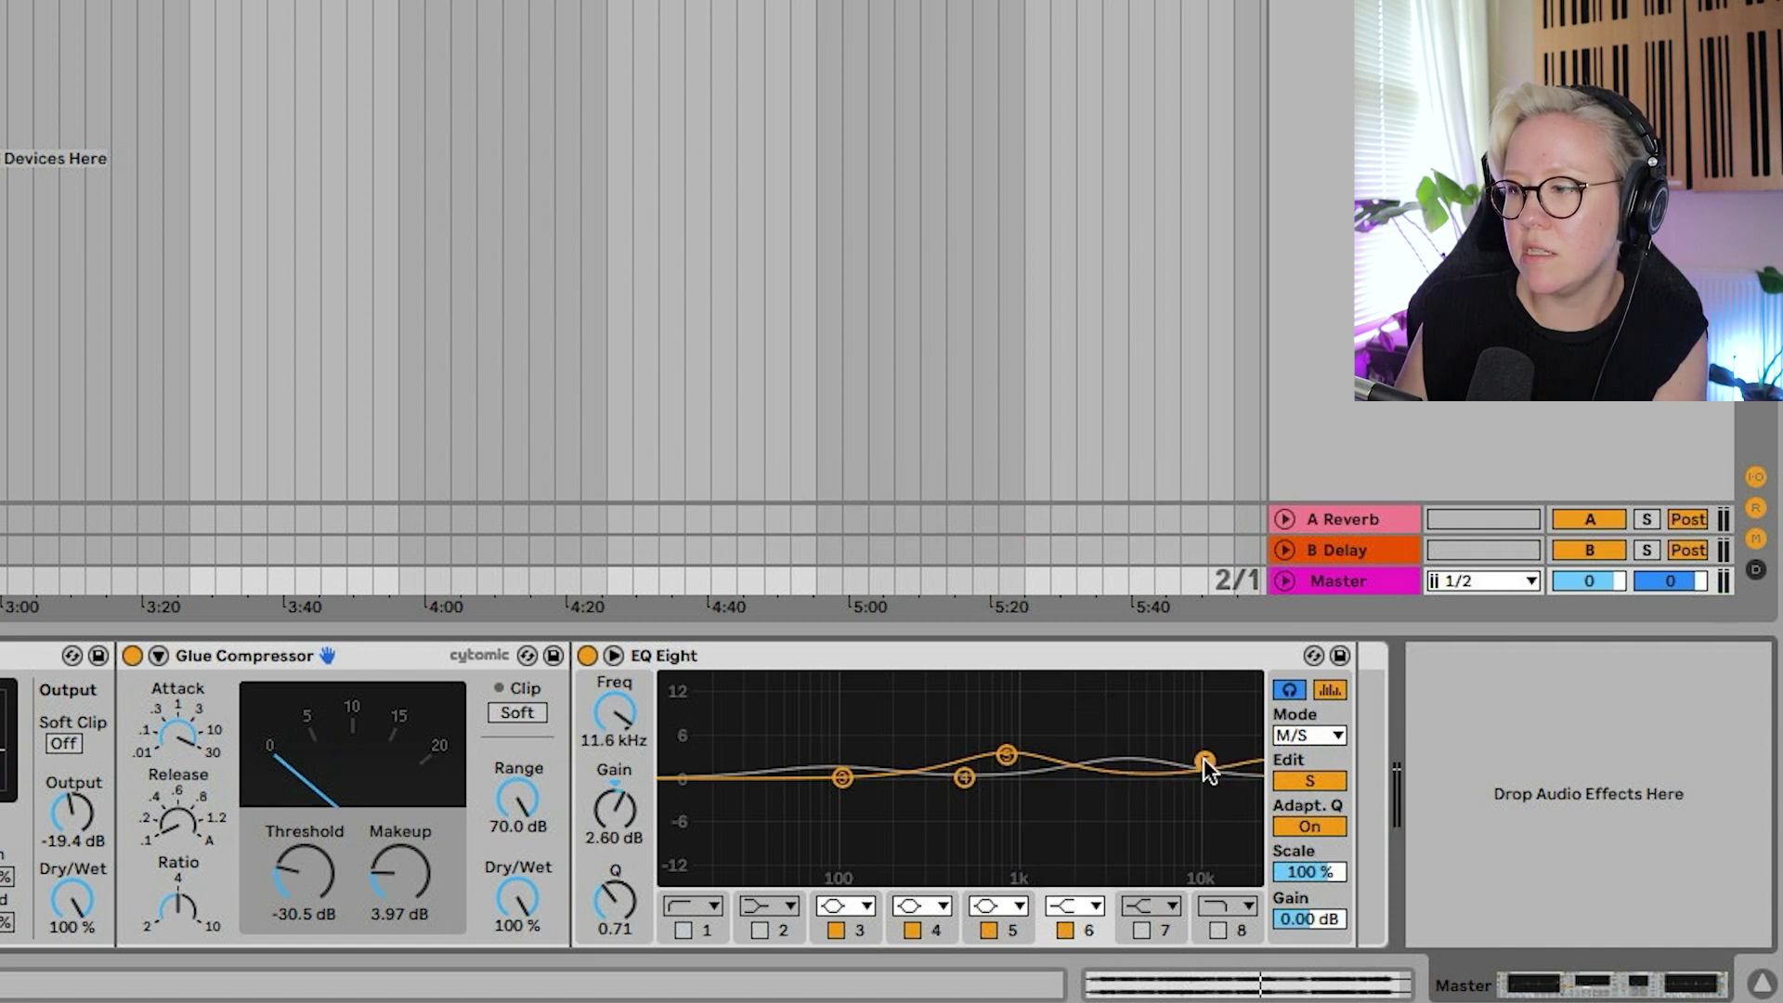
{"action": "left_click", "coordinate": [1311, 919]}
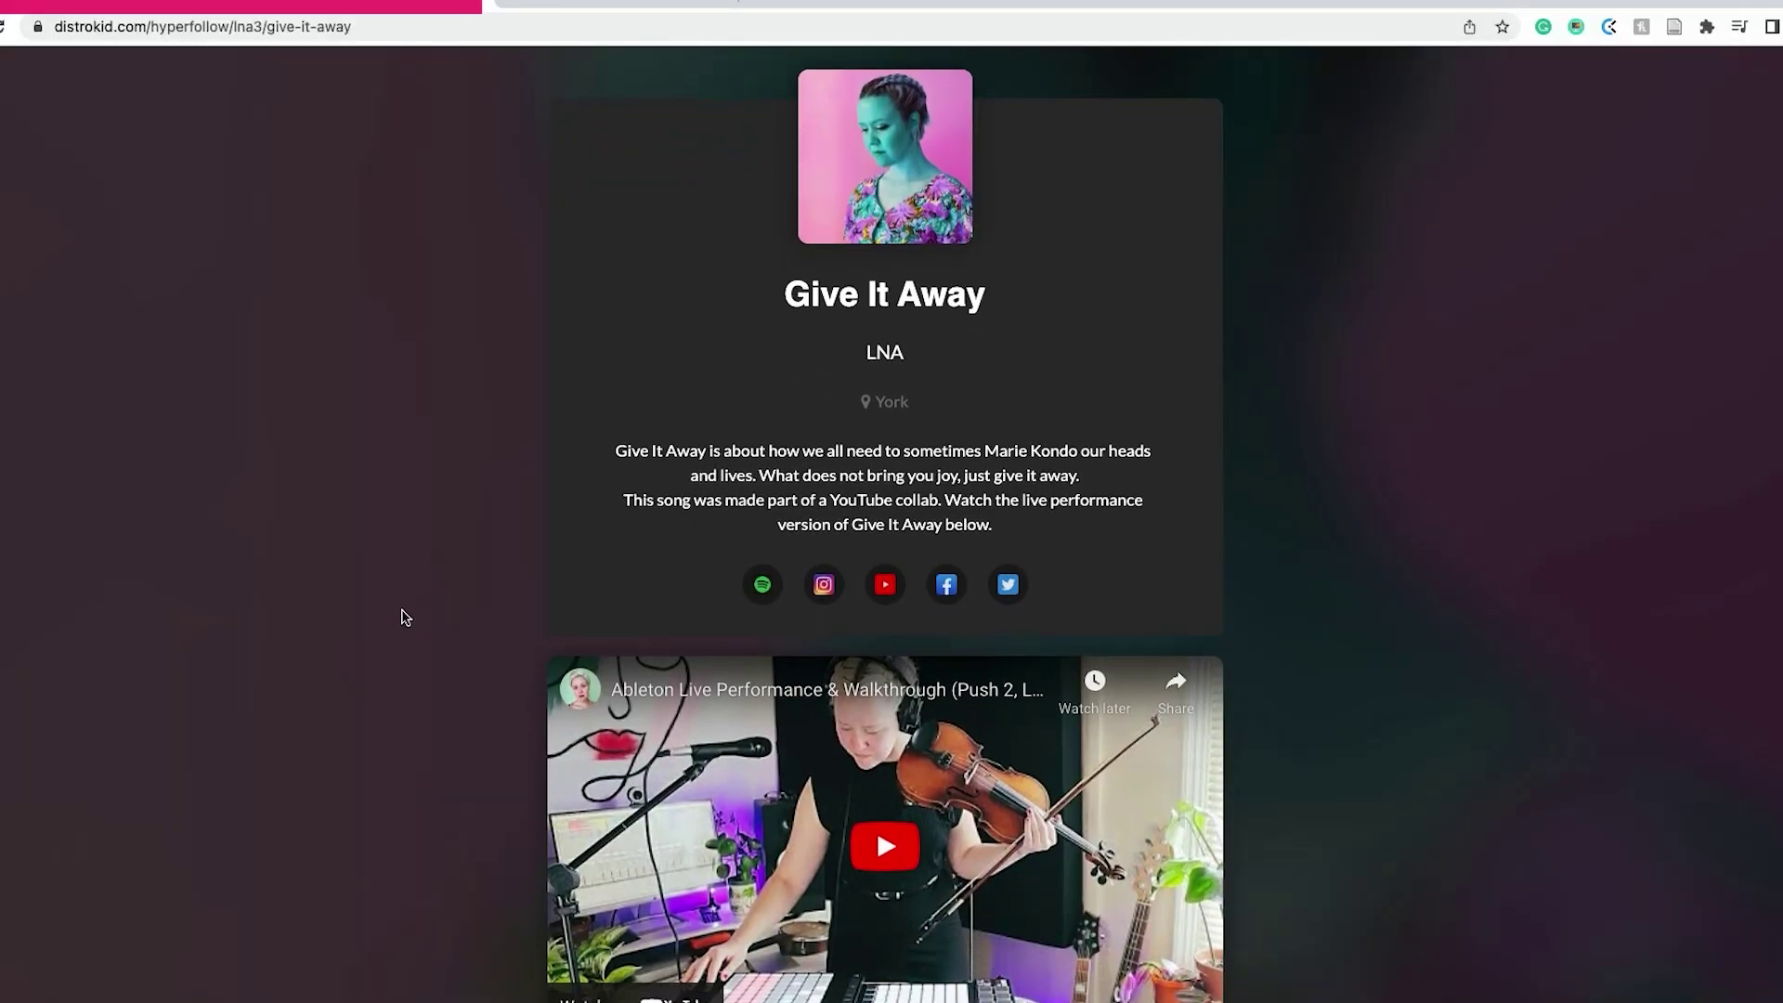
Choose the song Give It Away for the video
{"action": "scroll", "coordinate": [405, 616], "scroll_direction": "down", "scroll_amount": 6}
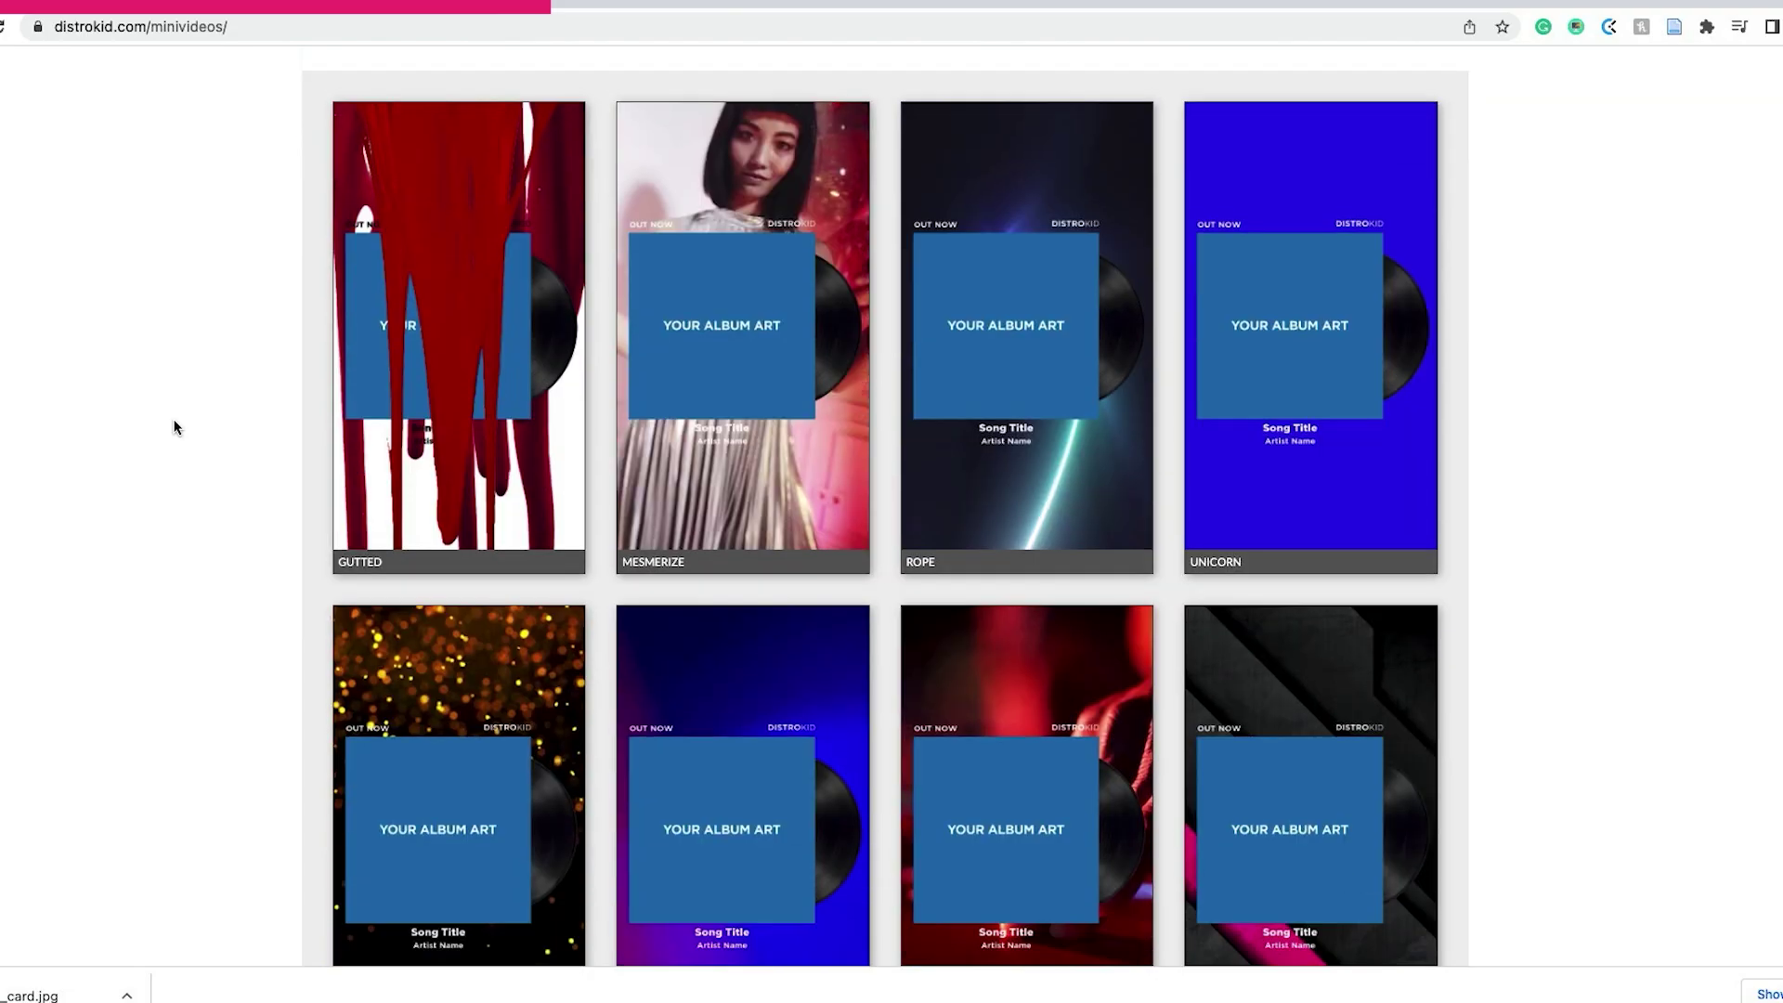
{"action": "scroll", "coordinate": [176, 427], "scroll_direction": "down", "scroll_amount": 5}
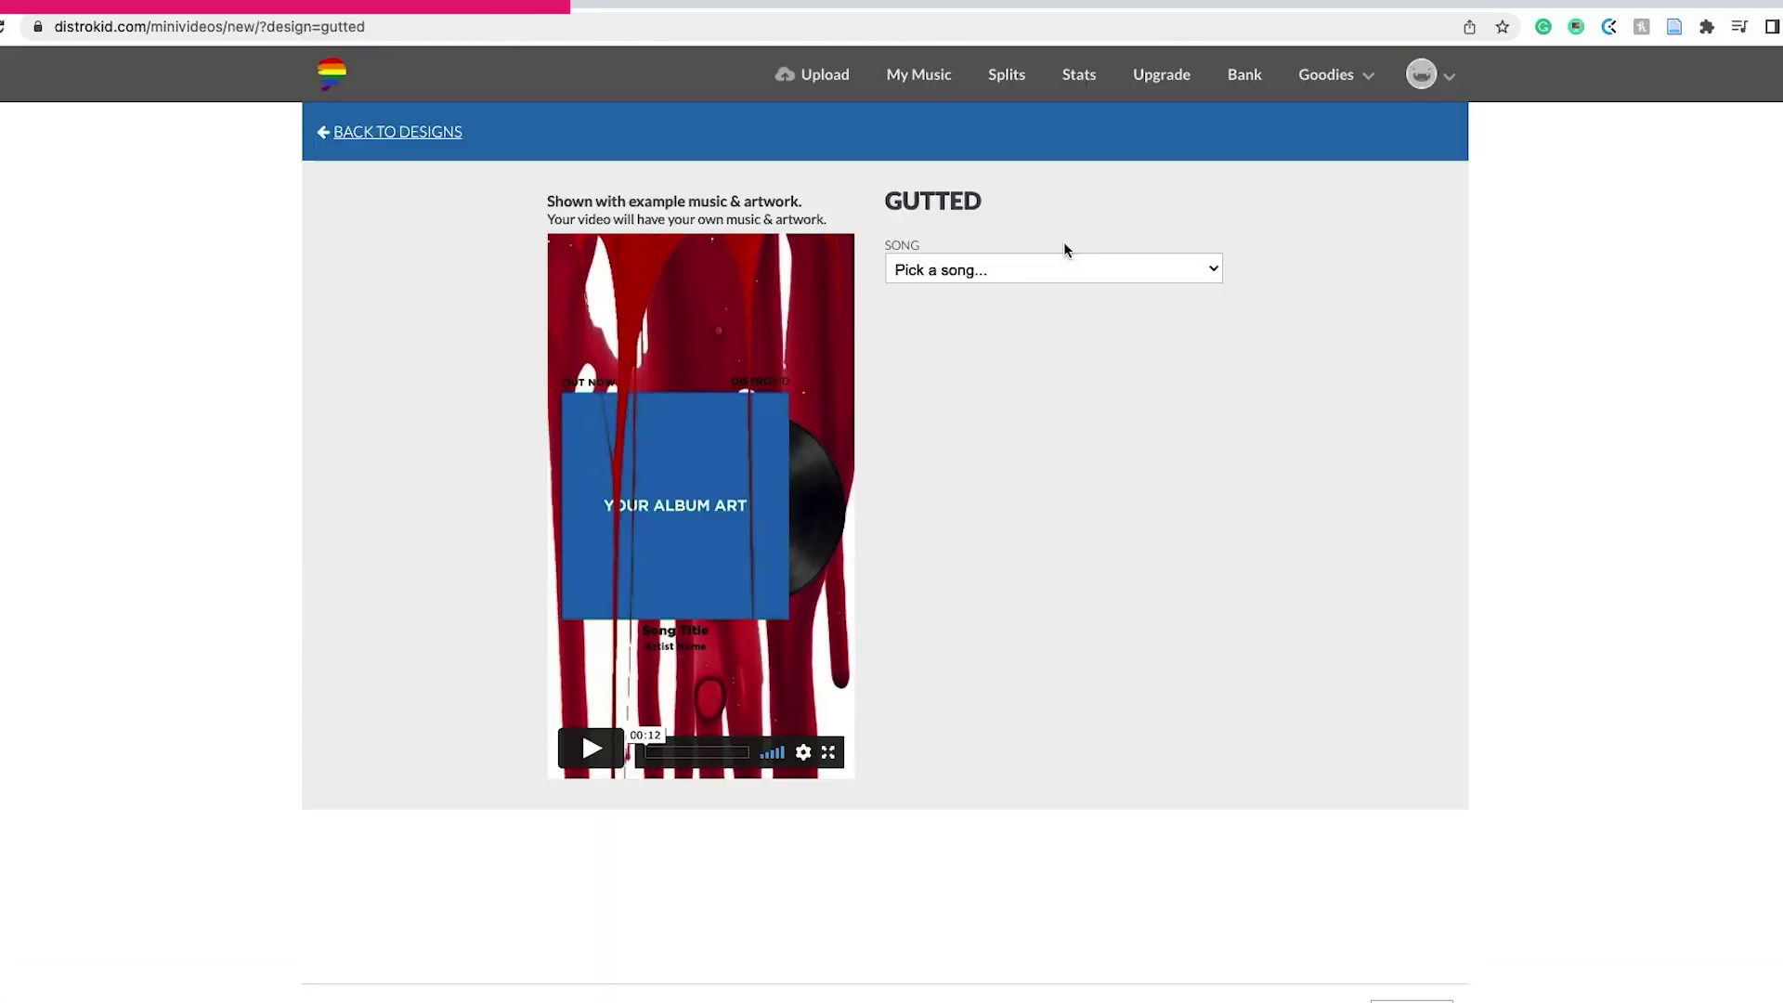
{"action": "left_click", "coordinate": [1045, 268]}
{"action": "left_click", "coordinate": [1010, 399]}
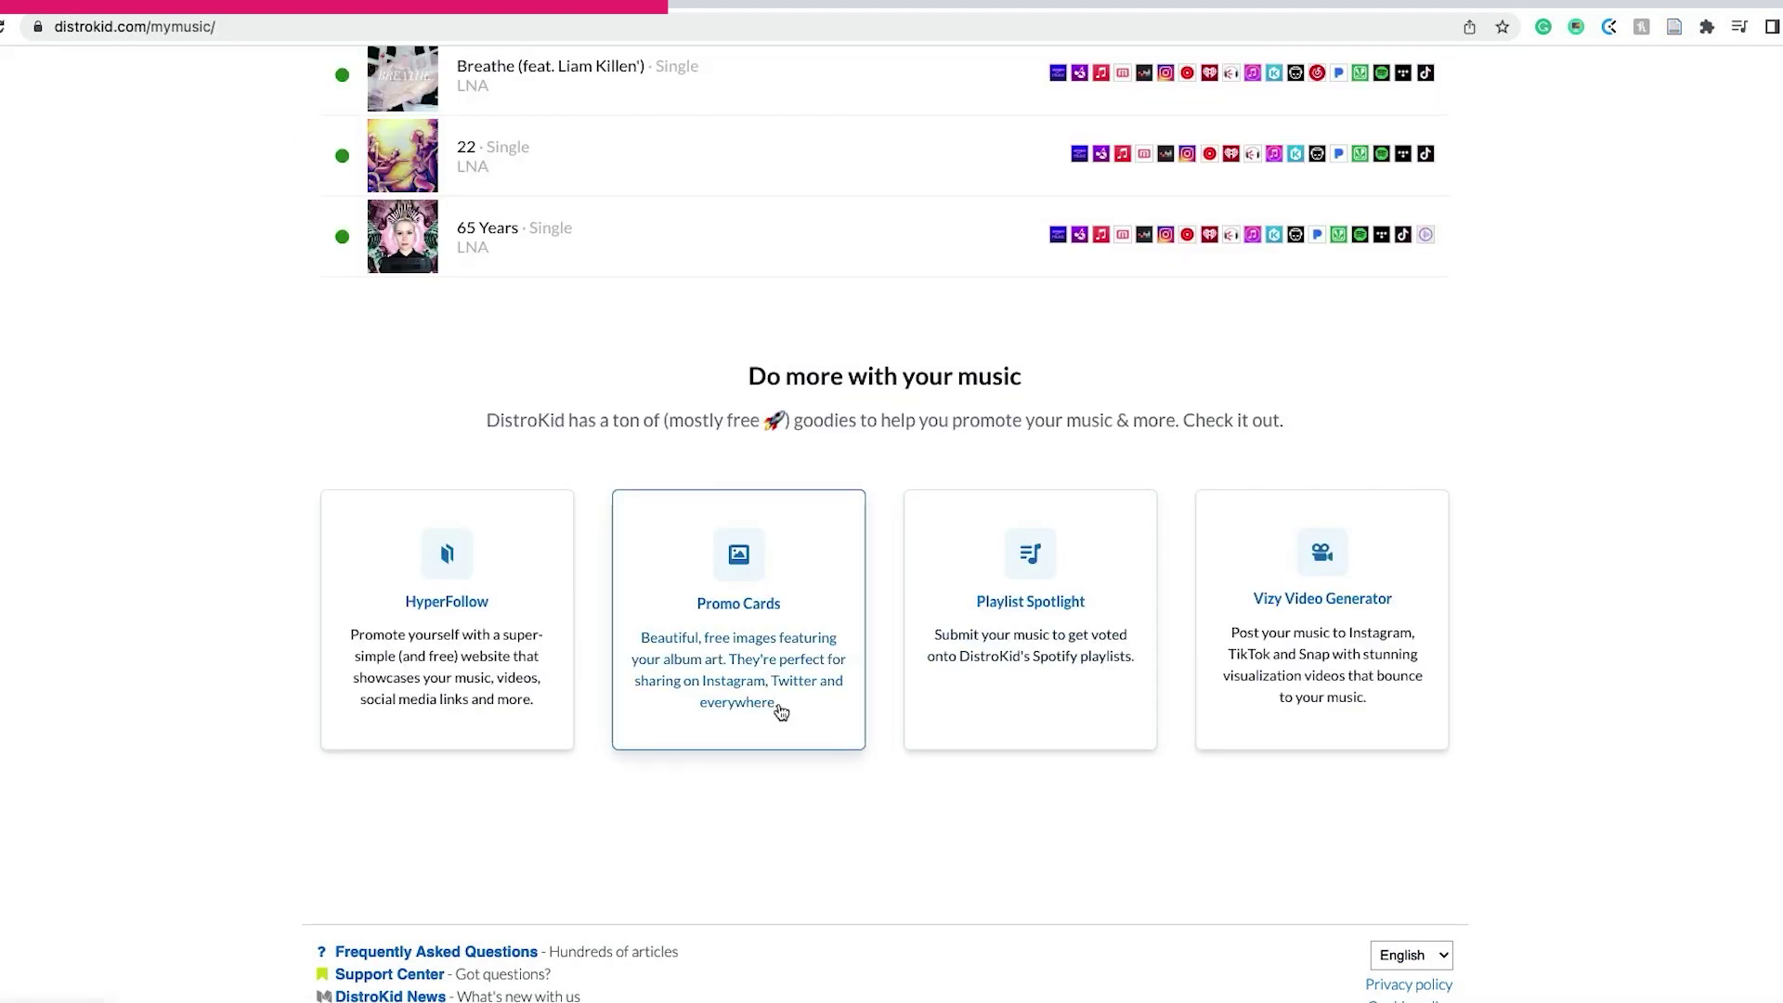
Generate the promo cards for the release Give It Away
{"action": "left_click", "coordinate": [779, 705]}
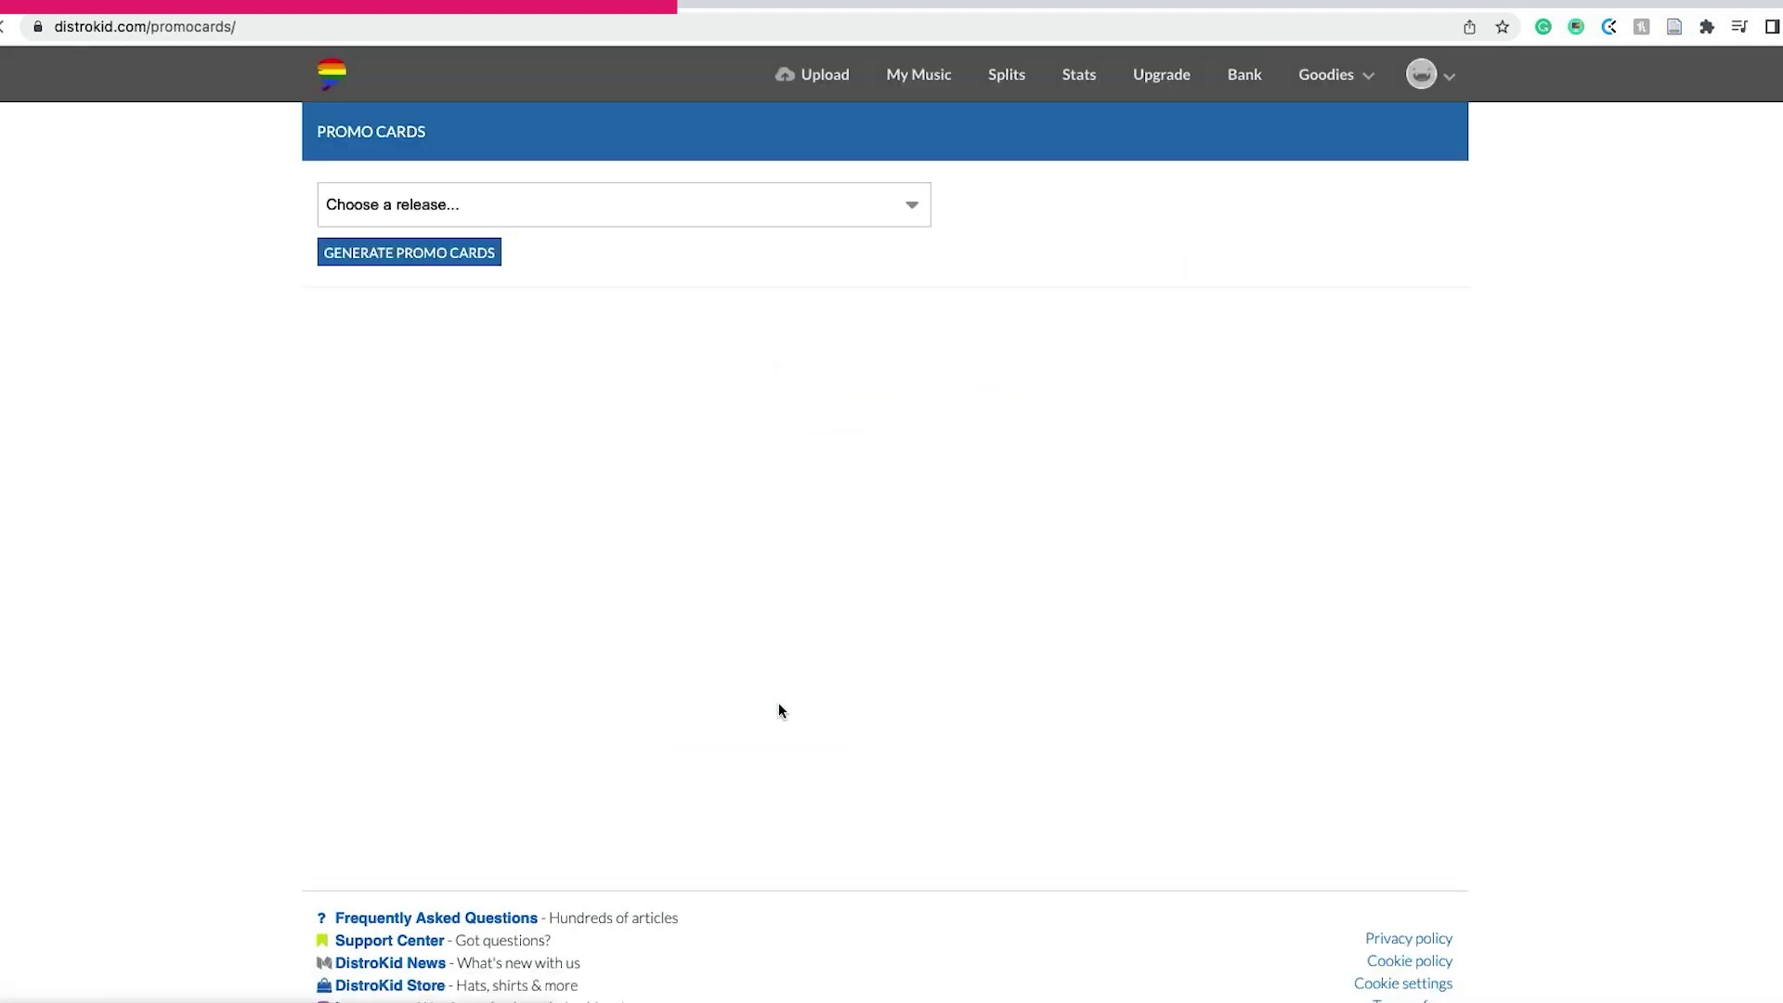
{"action": "left_click", "coordinate": [458, 204]}
{"action": "left_click", "coordinate": [458, 304]}
{"action": "left_click", "coordinate": [400, 252]}
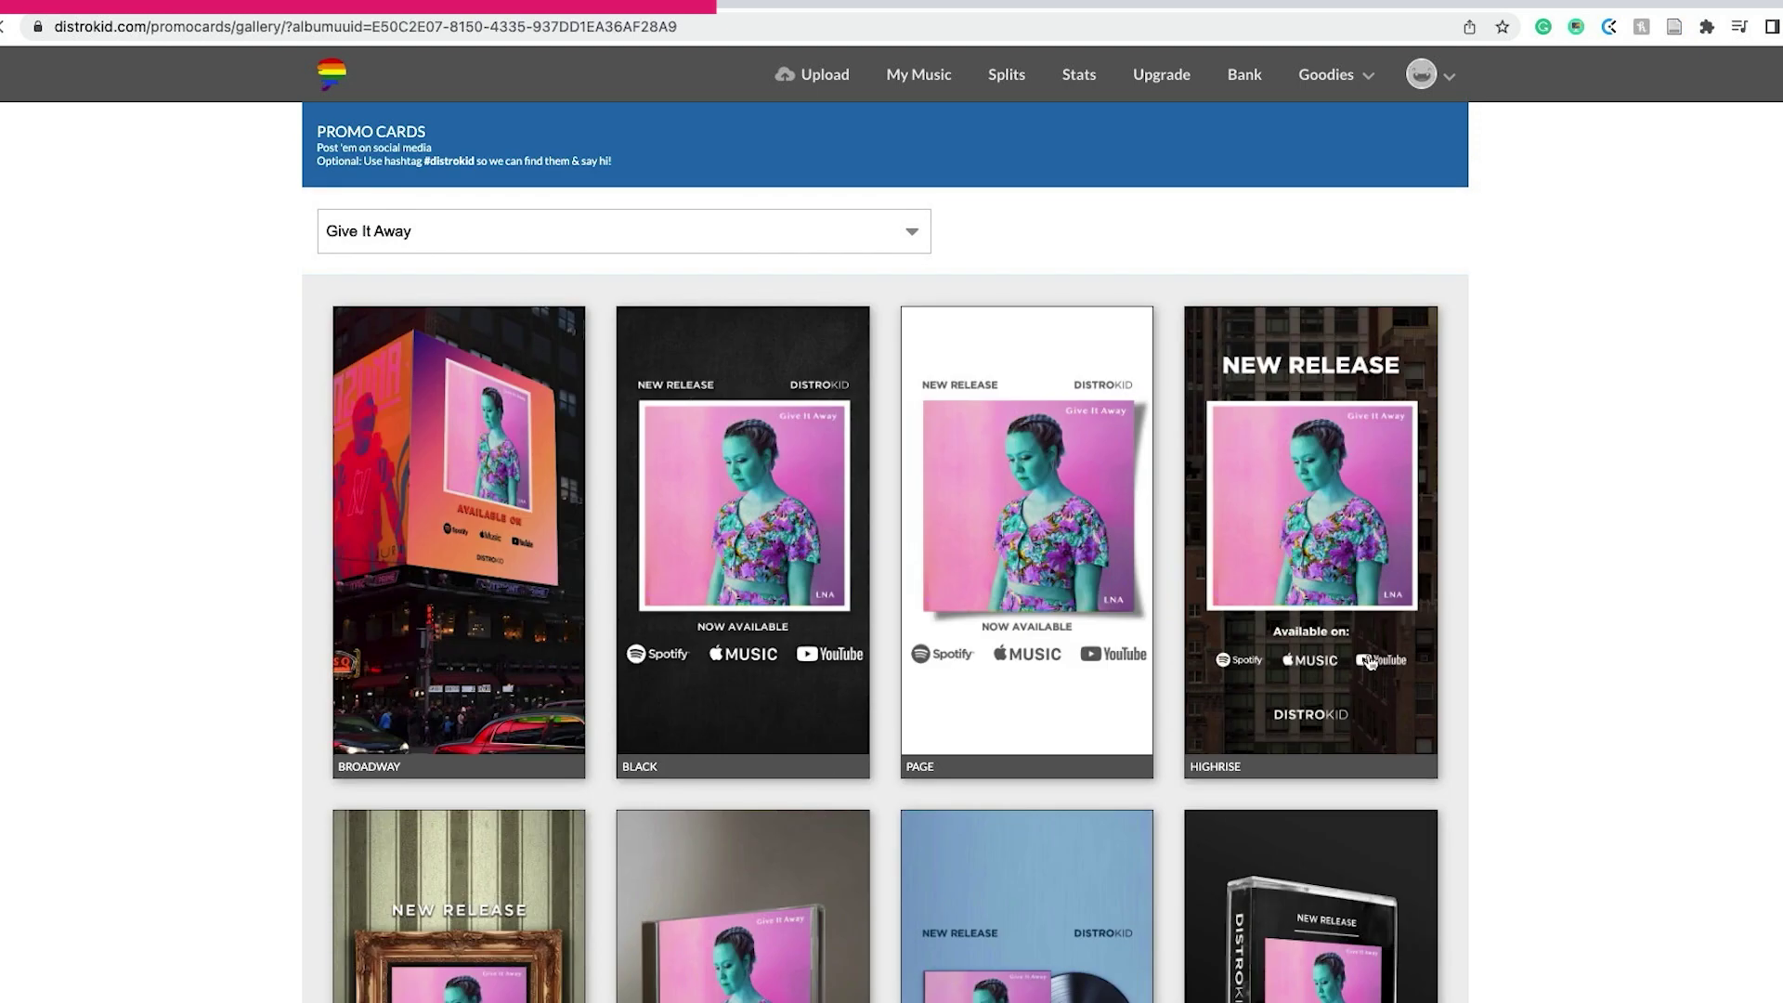
{"action": "scroll", "coordinate": [1452, 641], "scroll_direction": "down", "scroll_amount": 10}
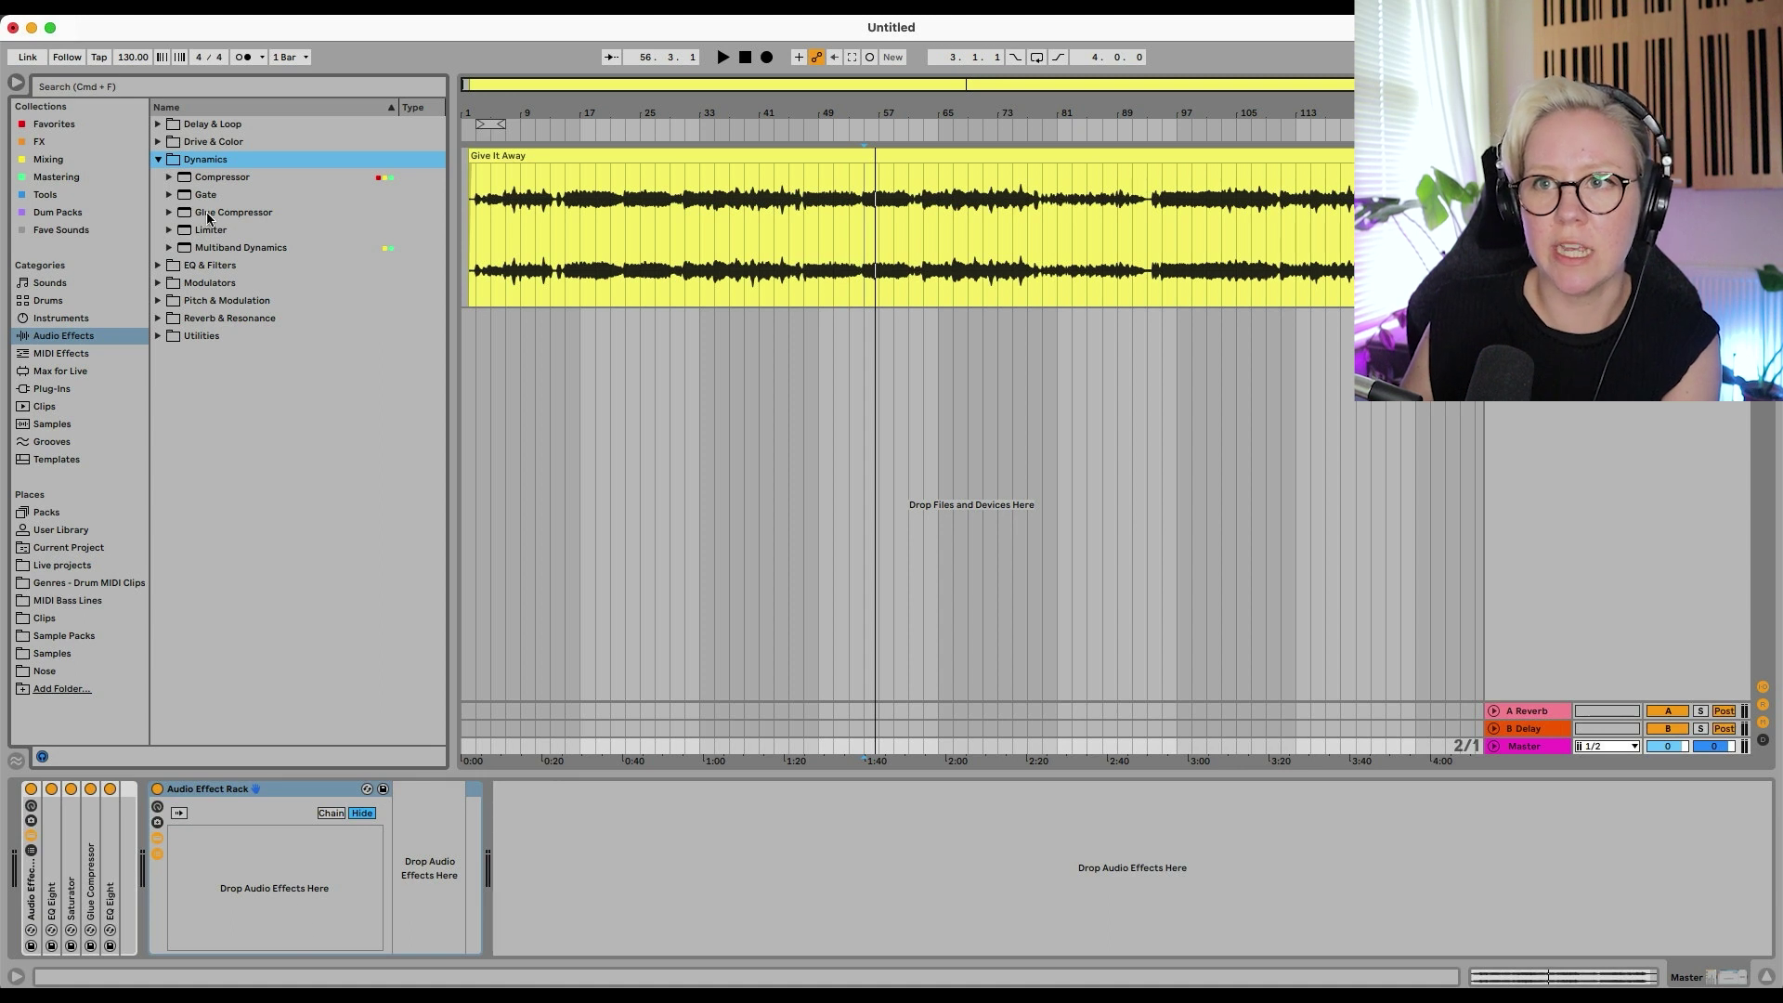
Add Multiband Dynamics in a chain named High with its mid and low bands turned off
{"action": "left_click_drag", "start_coordinate": [223, 254], "coordinate": [405, 842]}
{"action": "double_click", "coordinate": [186, 833]}
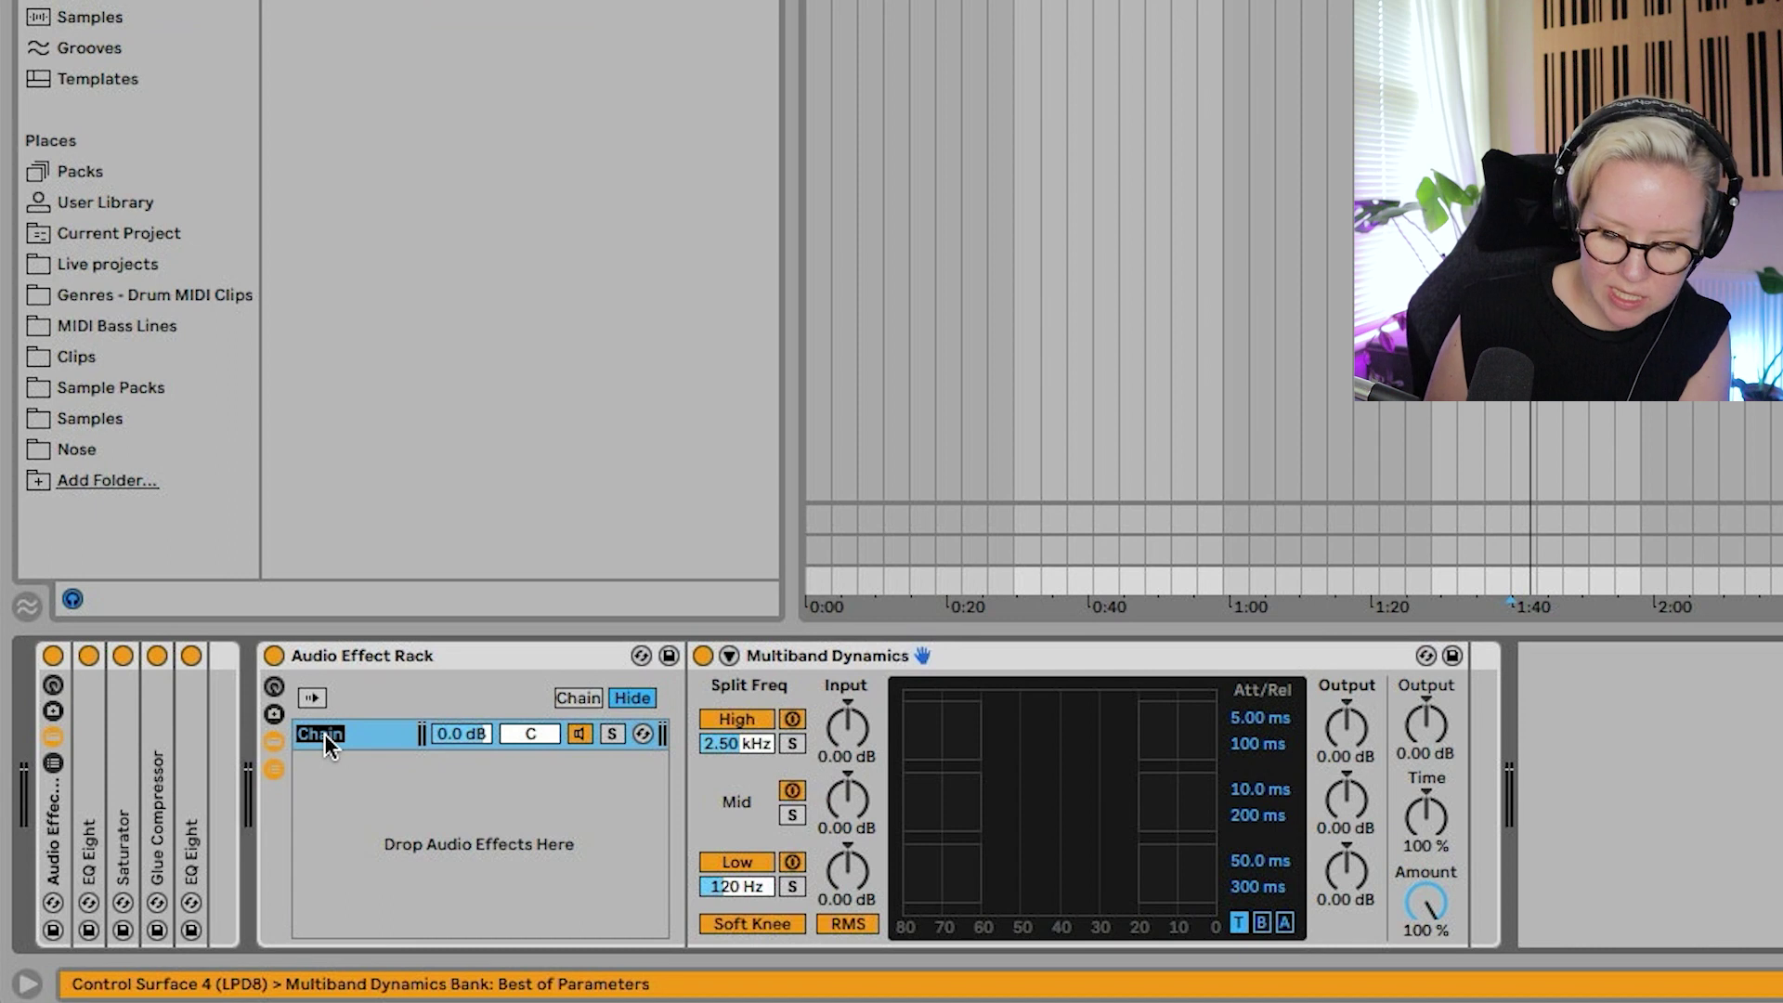
{"action": "type", "text": "High"}
{"action": "left_click", "coordinate": [792, 791]}
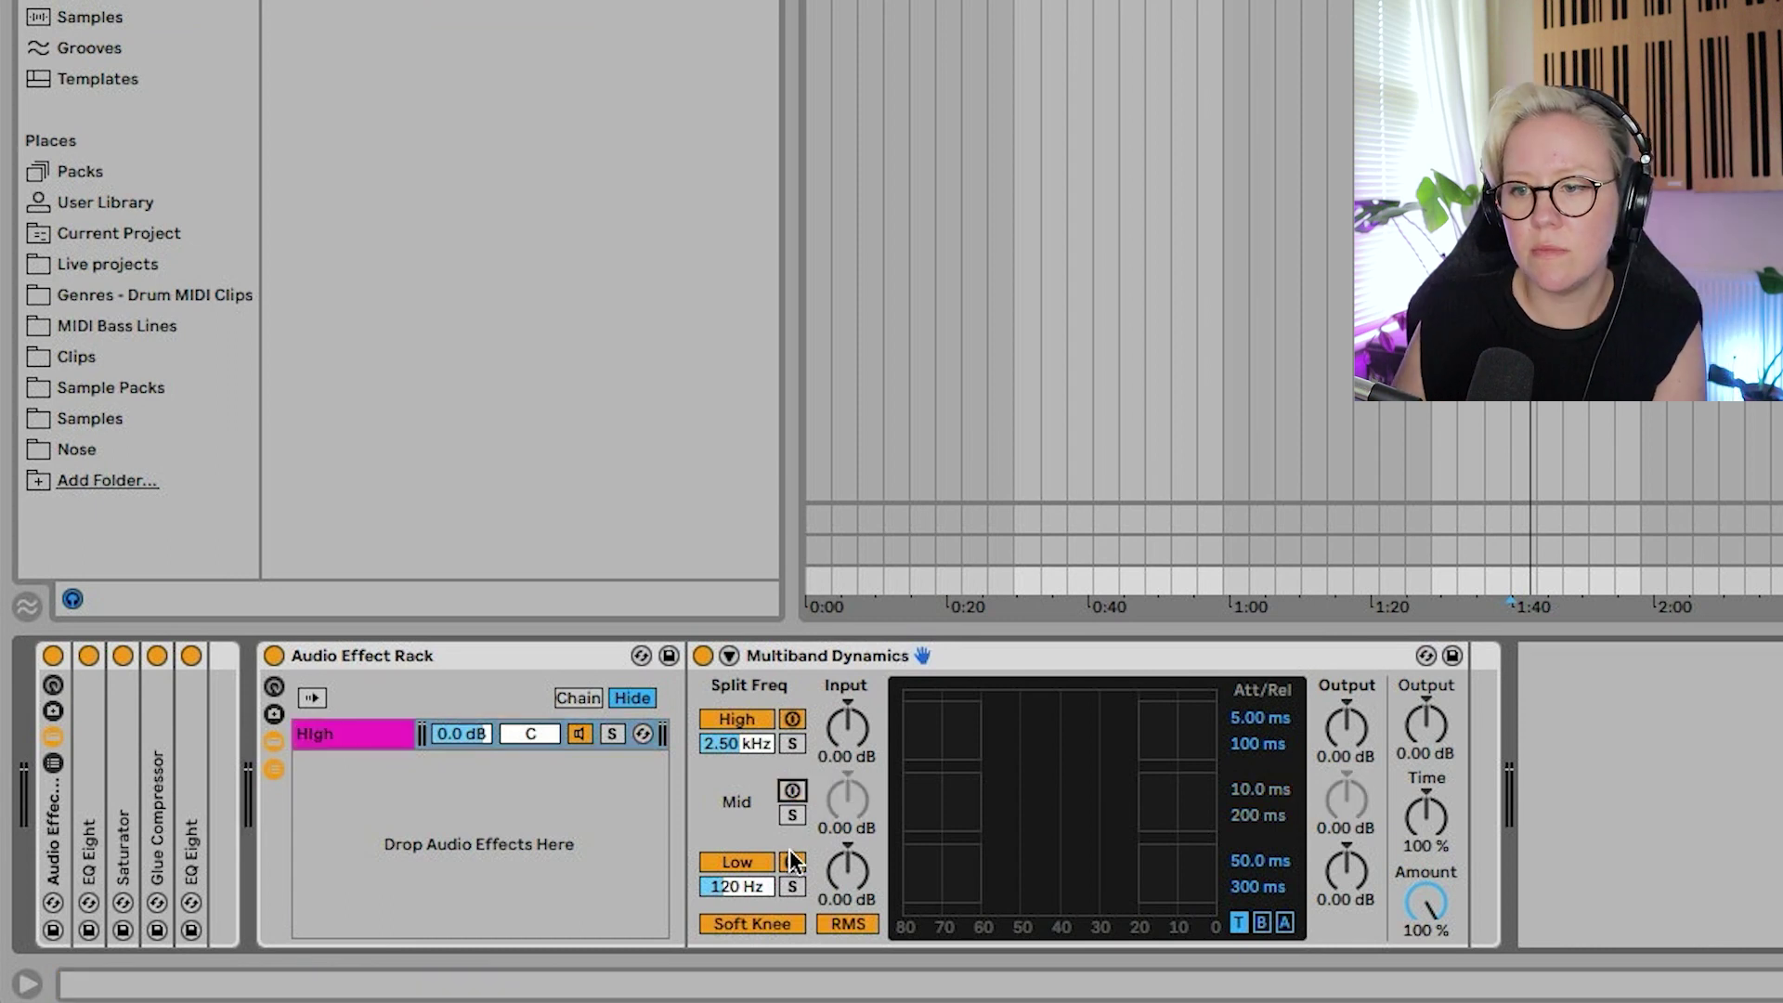
{"action": "left_click", "coordinate": [792, 862]}
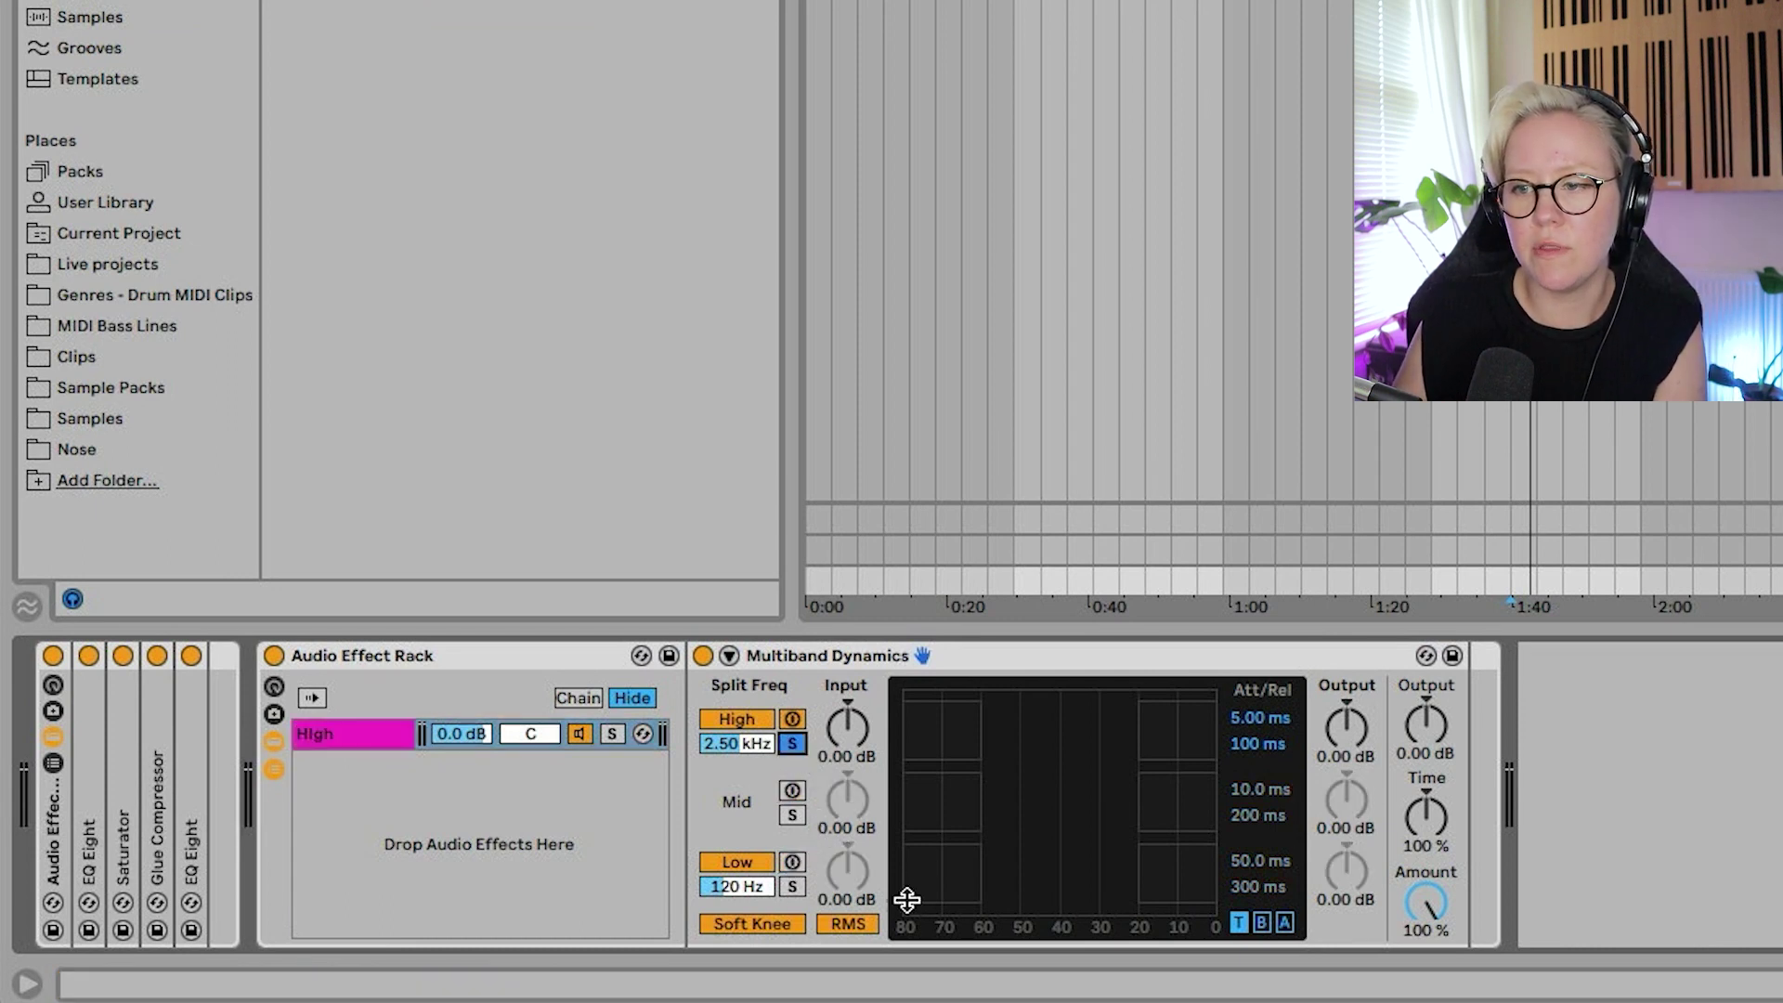
Add a second Multiband Dynamics chain named Mind isolating the mid band, soloing each chain to audition
{"action": "left_click_drag", "start_coordinate": [748, 95], "coordinate": [307, 761]}
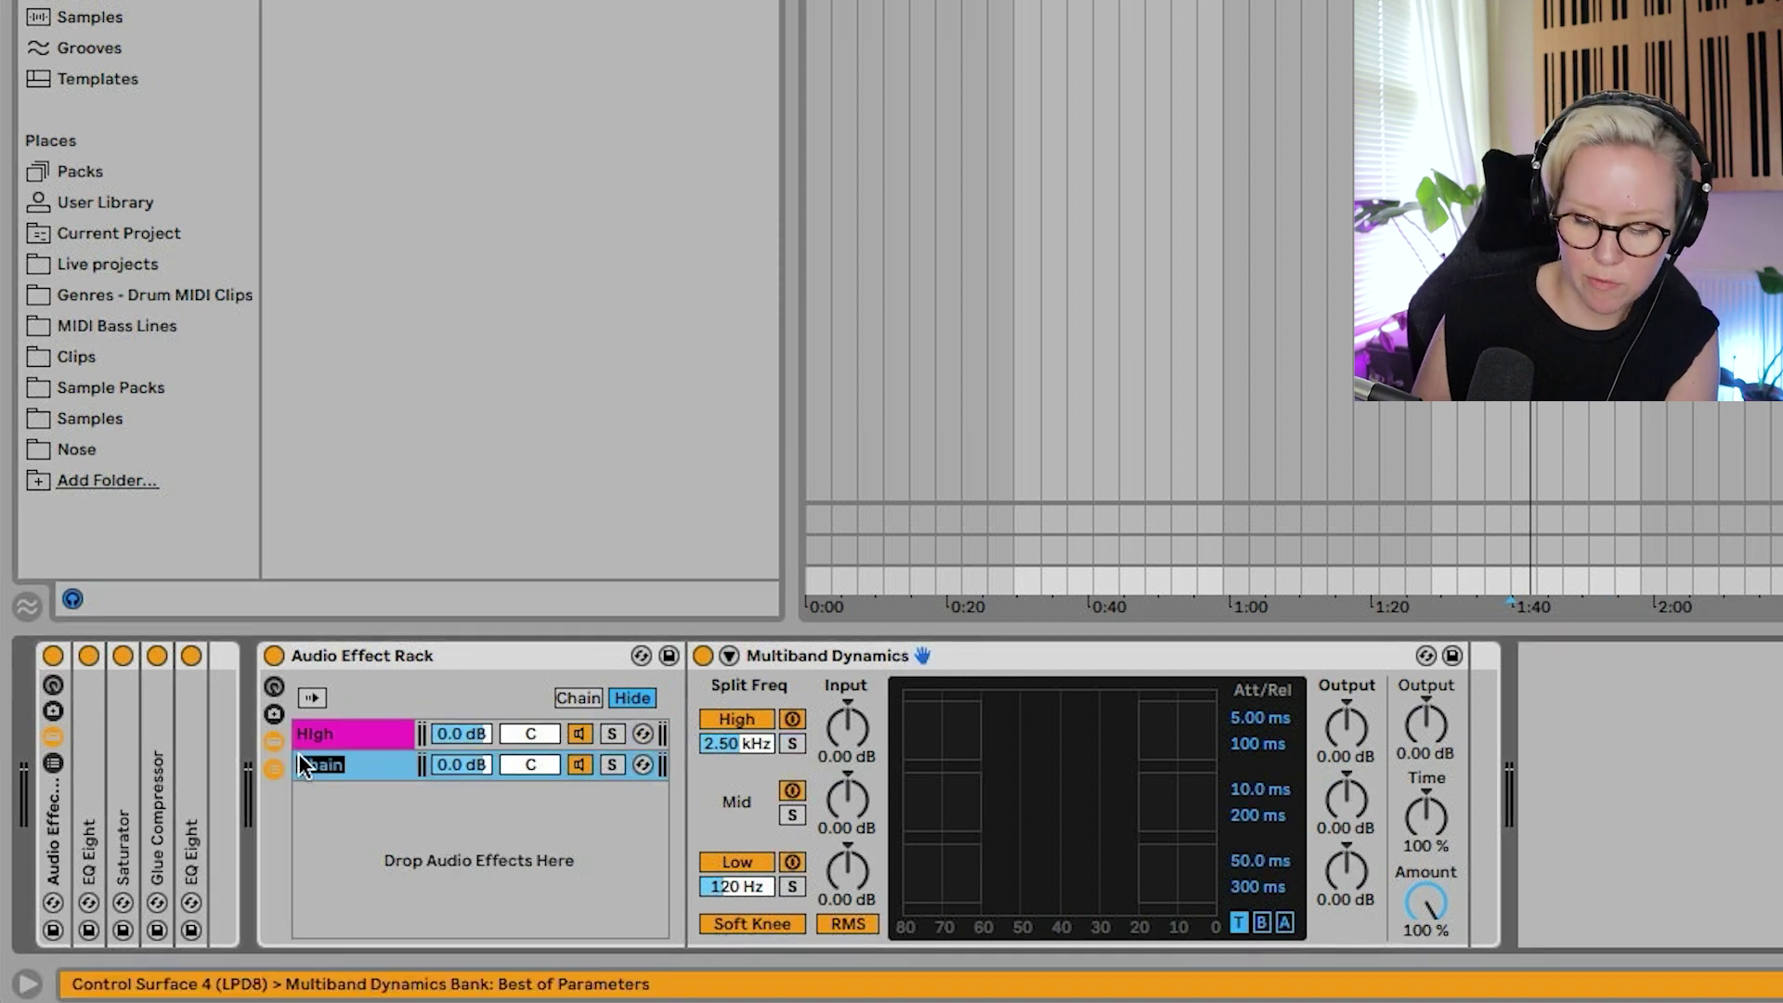
{"action": "type", "text": "Mind"}
{"action": "left_click", "coordinate": [472, 833]}
{"action": "left_click", "coordinate": [792, 814]}
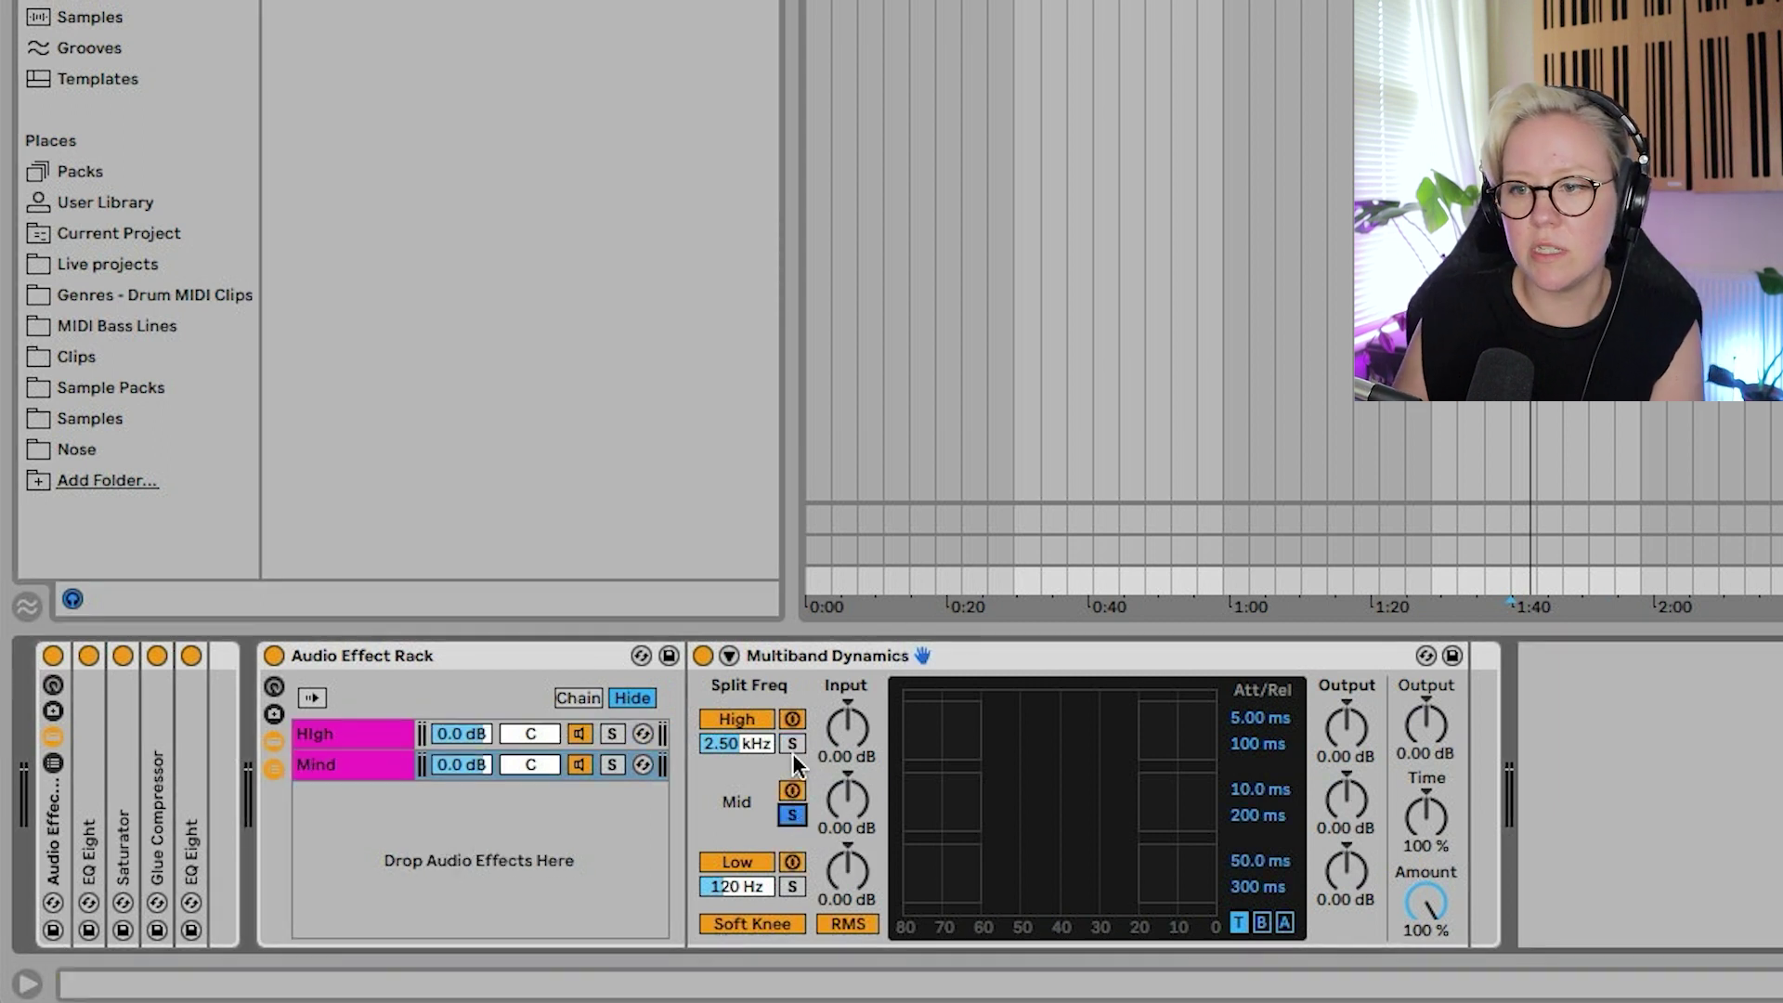
{"action": "left_click", "coordinate": [793, 862]}
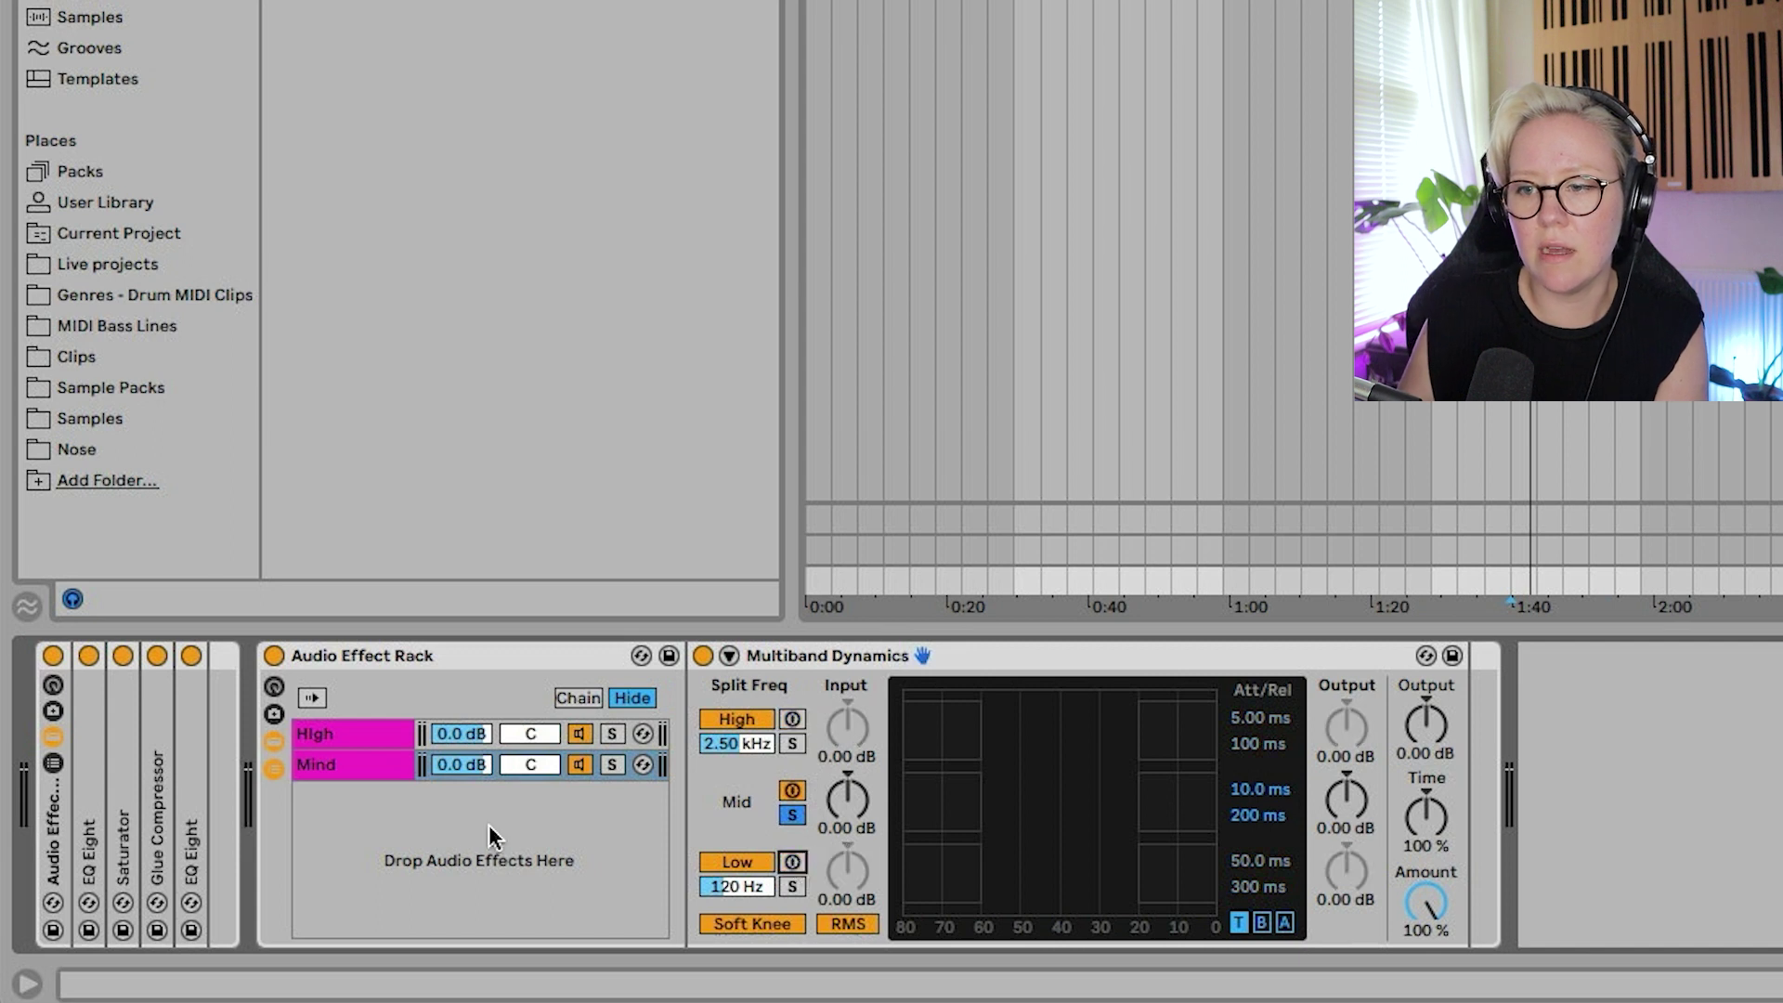
{"action": "left_click", "coordinate": [612, 733]}
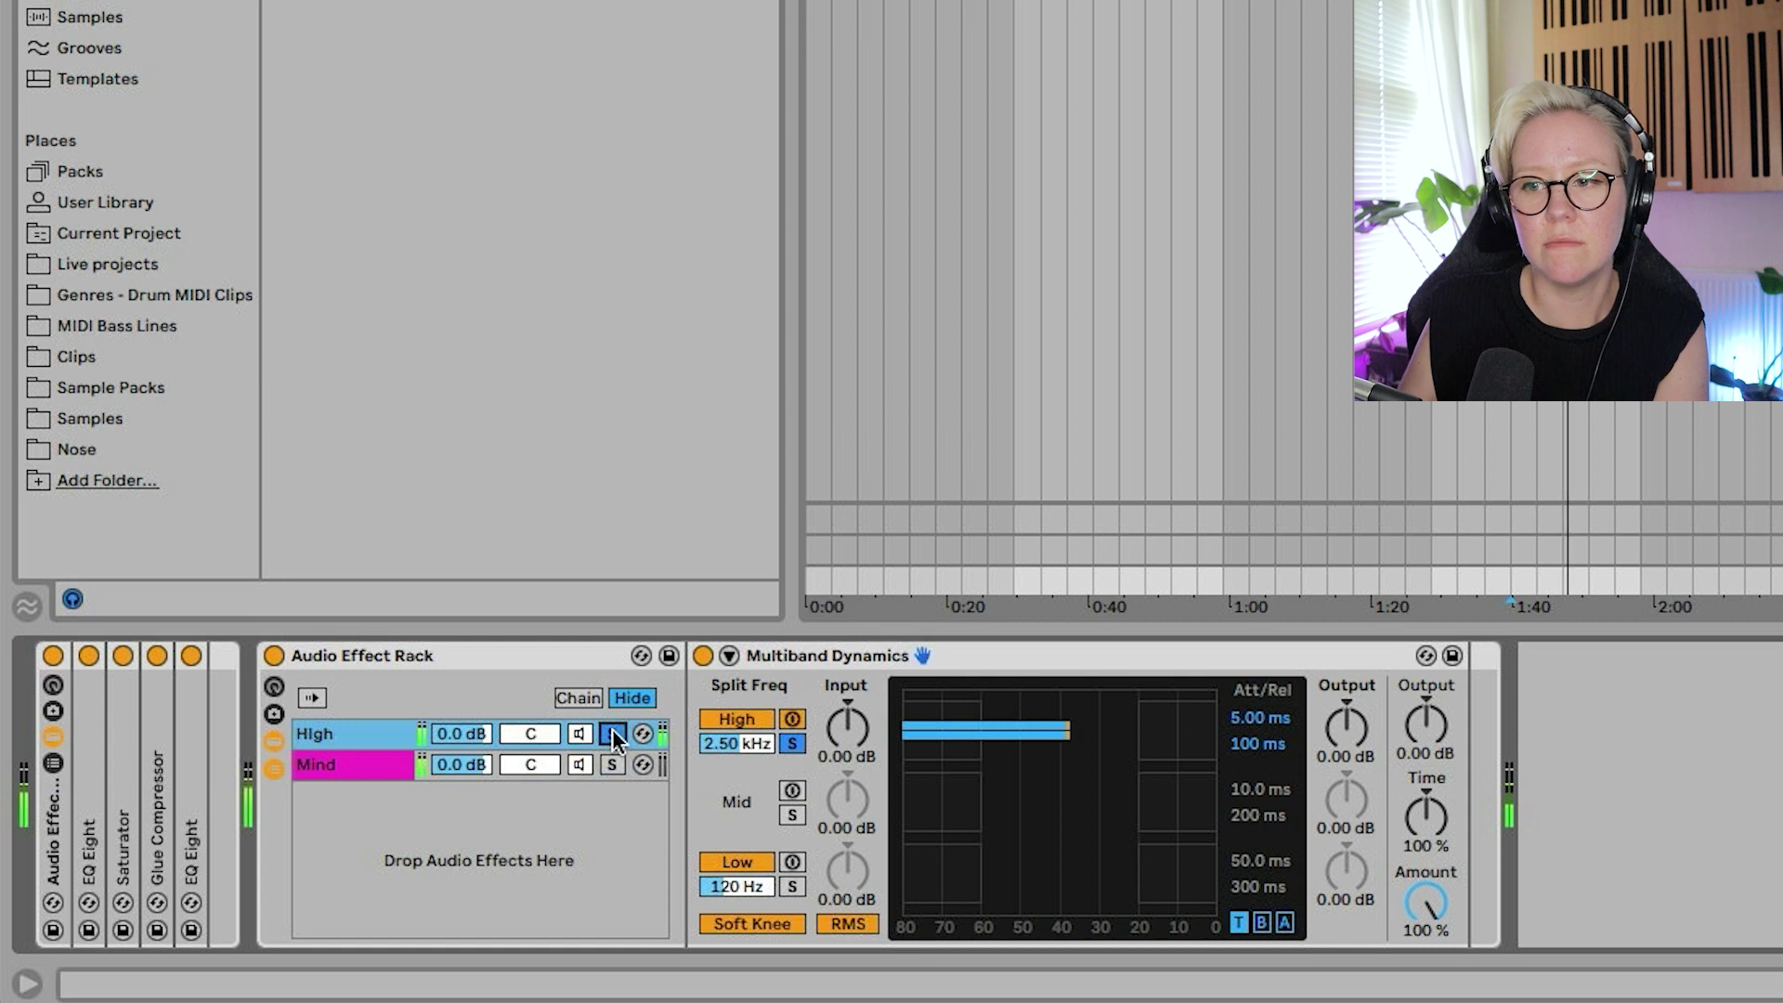
{"action": "left_click", "coordinate": [611, 765]}
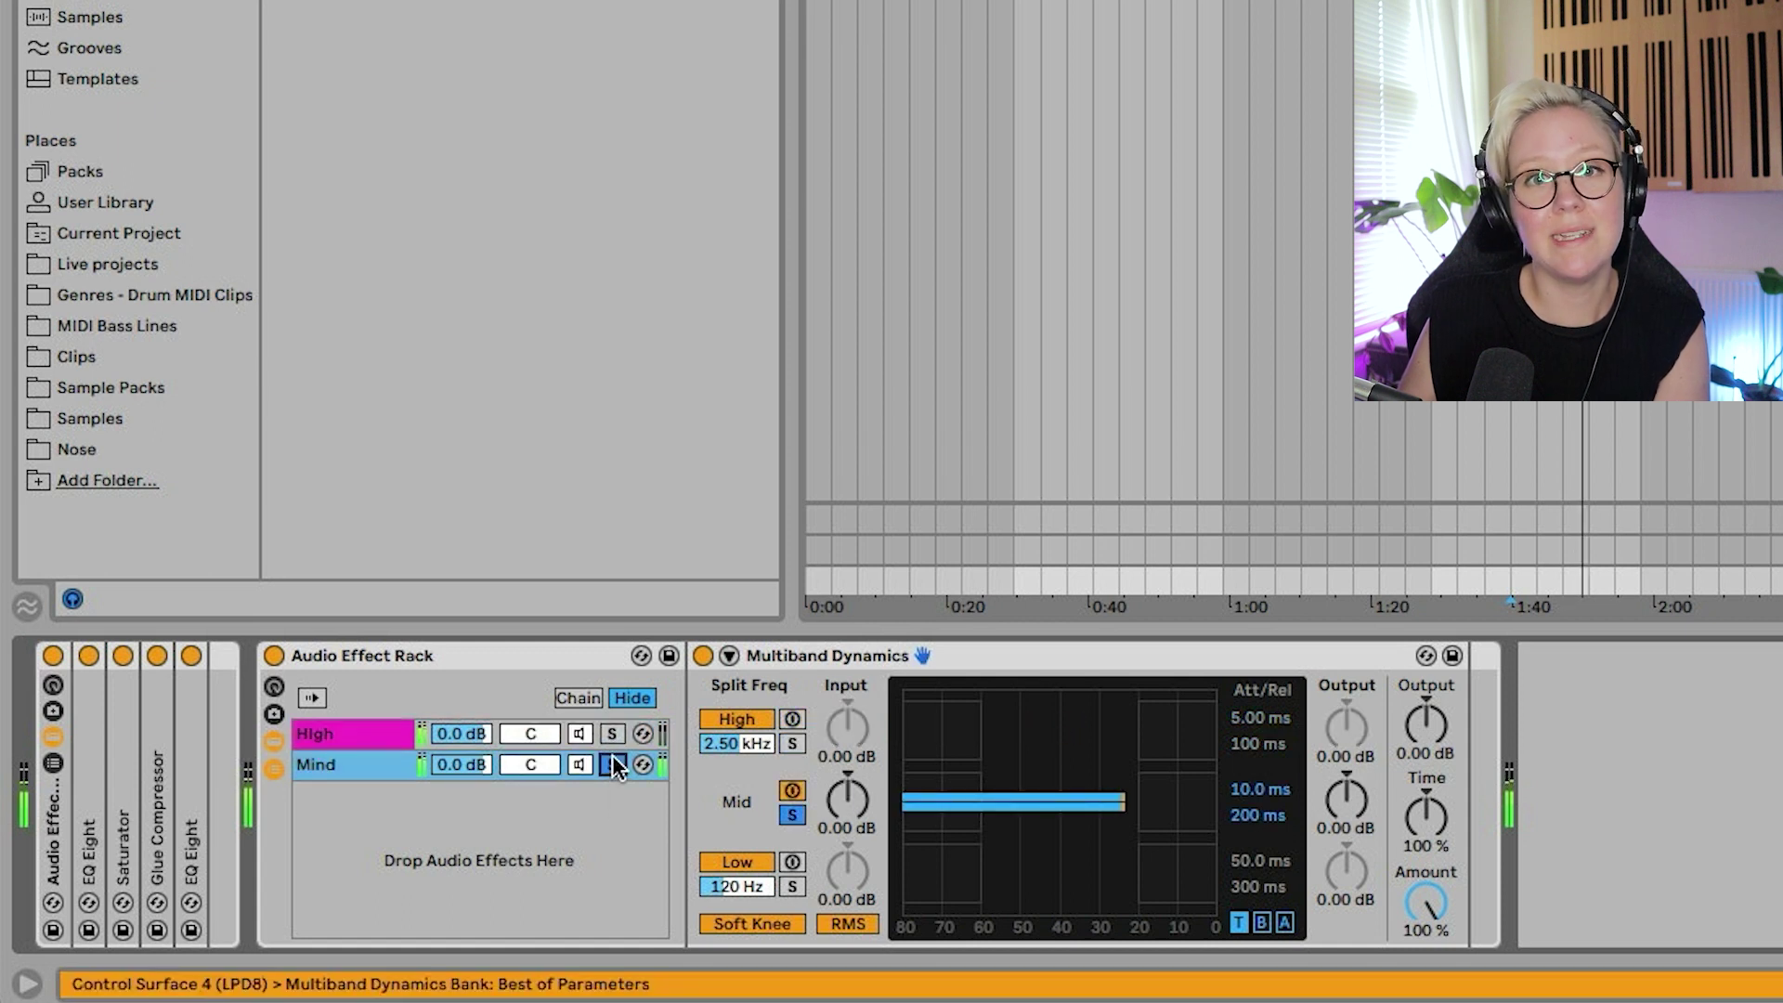
{"action": "left_click", "coordinate": [611, 764]}
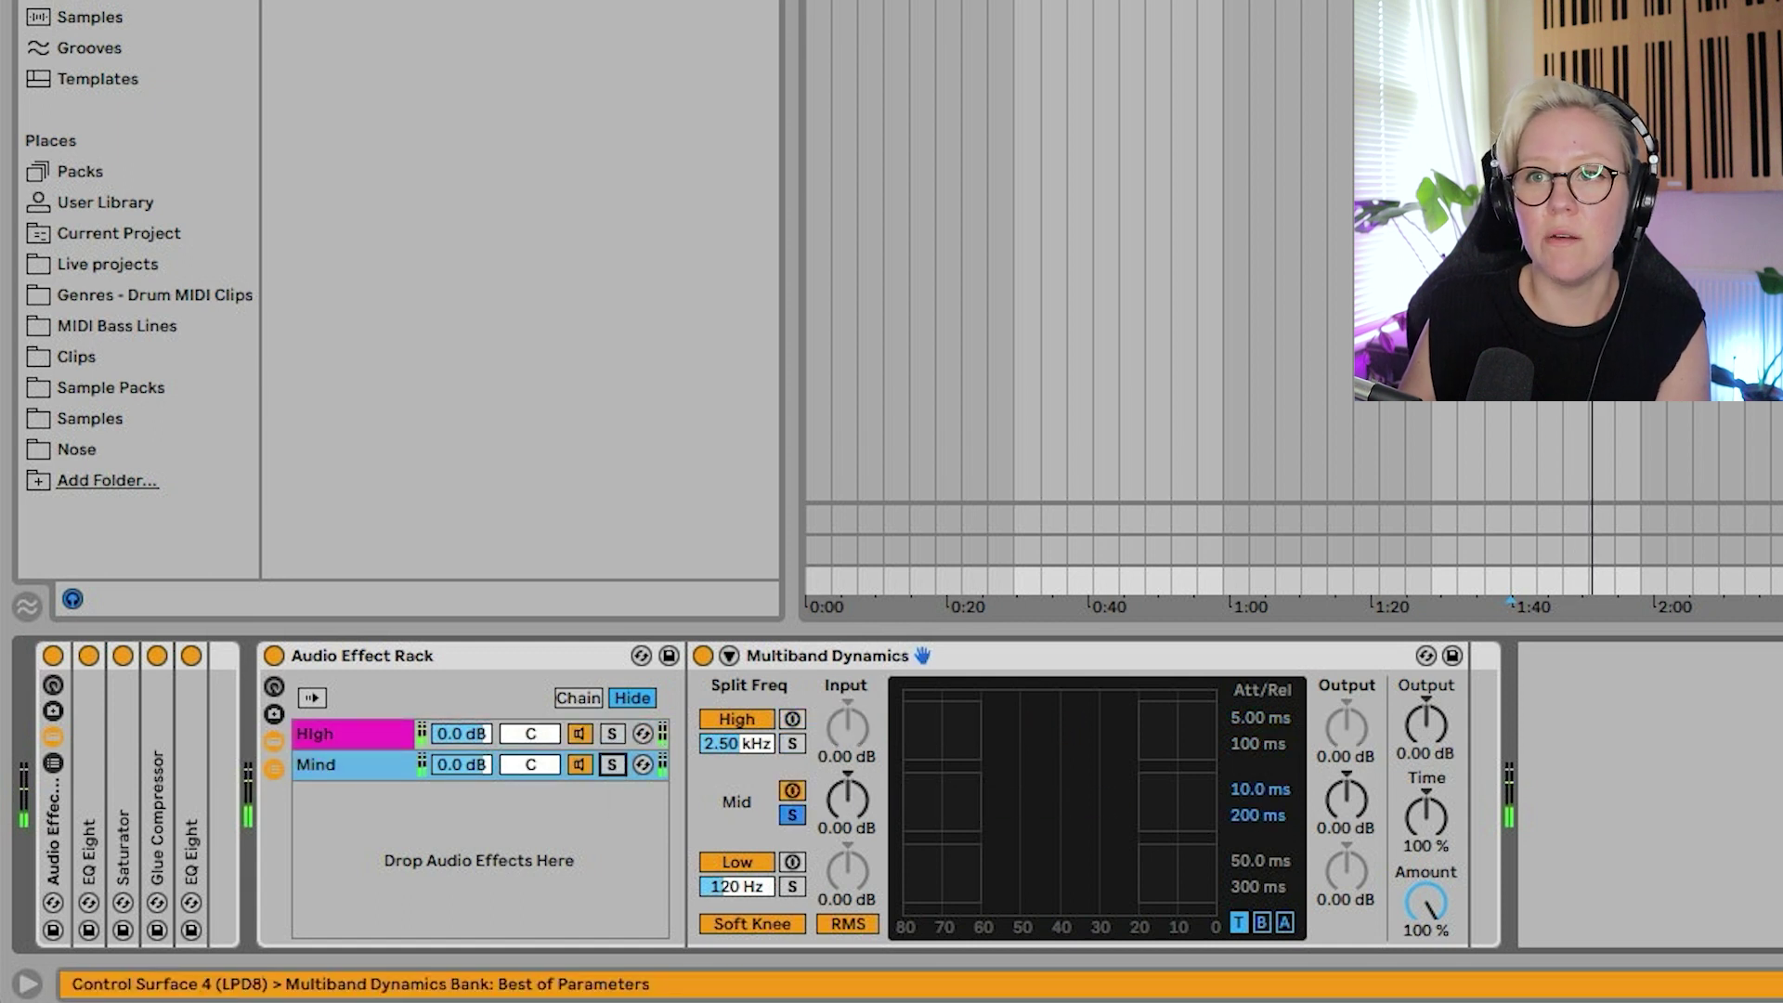
Add a third chain that isolates the low band and solo it
{"action": "left_click", "coordinate": [473, 876]}
{"action": "key", "text": "ctrl+t"}
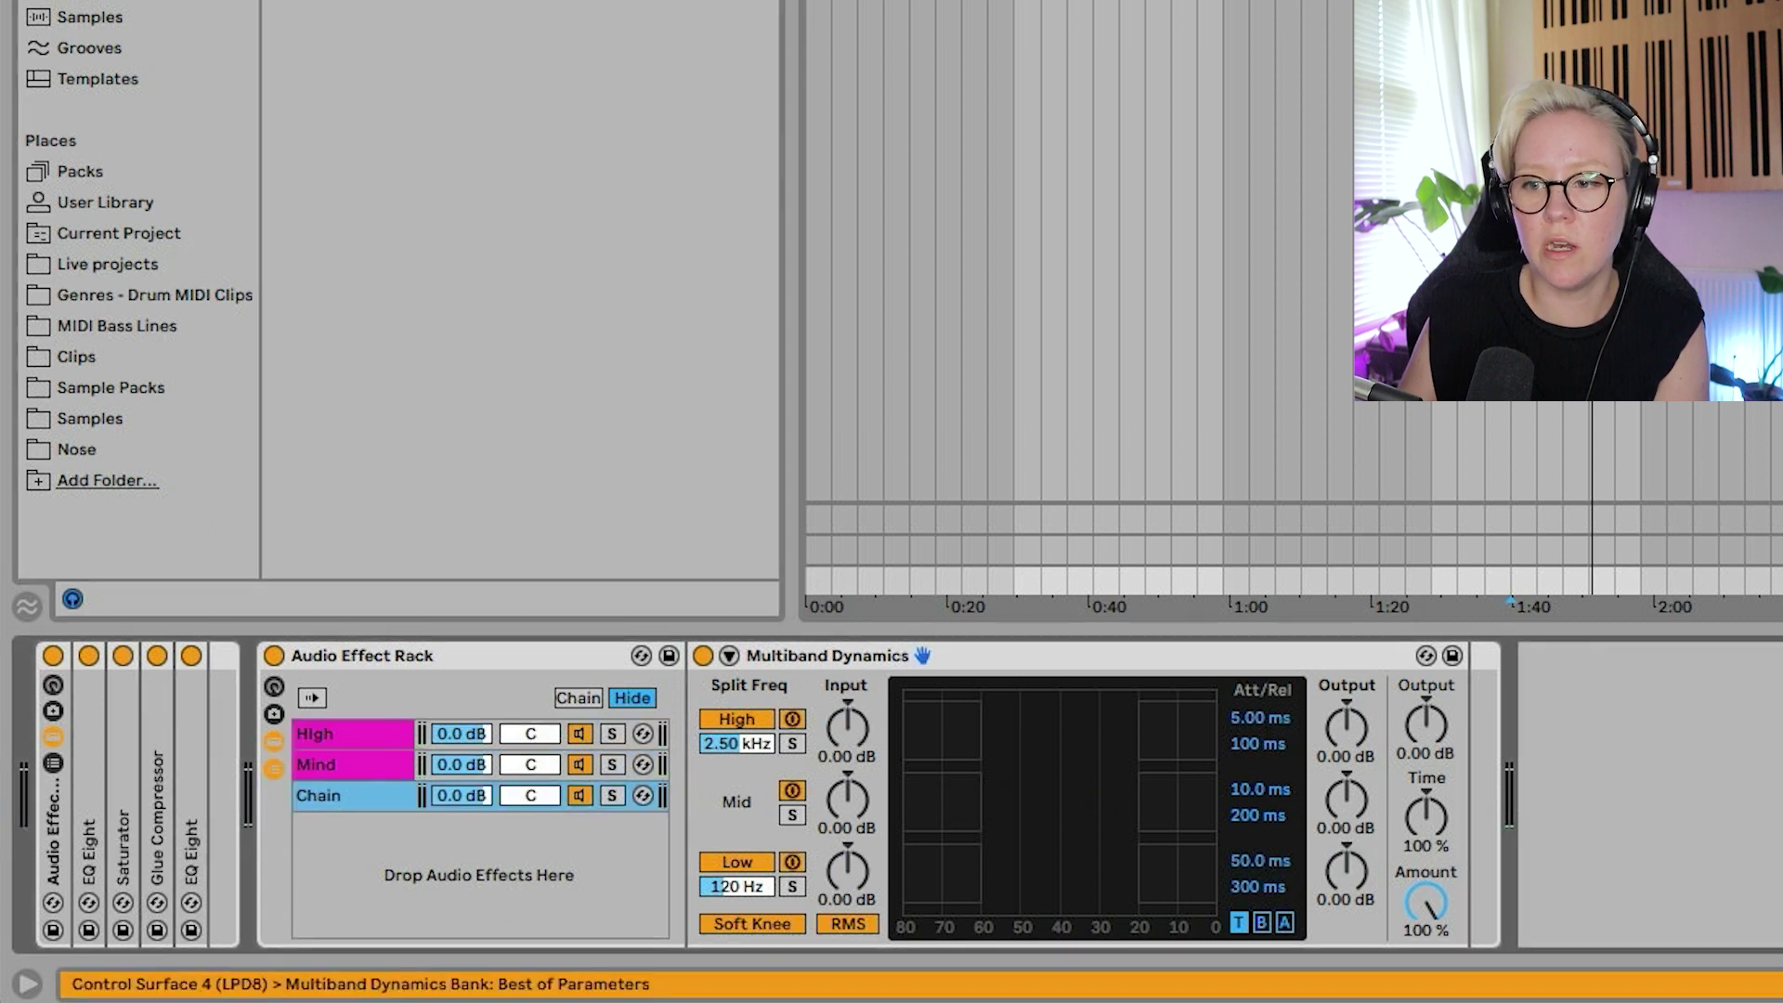
{"action": "left_click", "coordinate": [790, 888]}
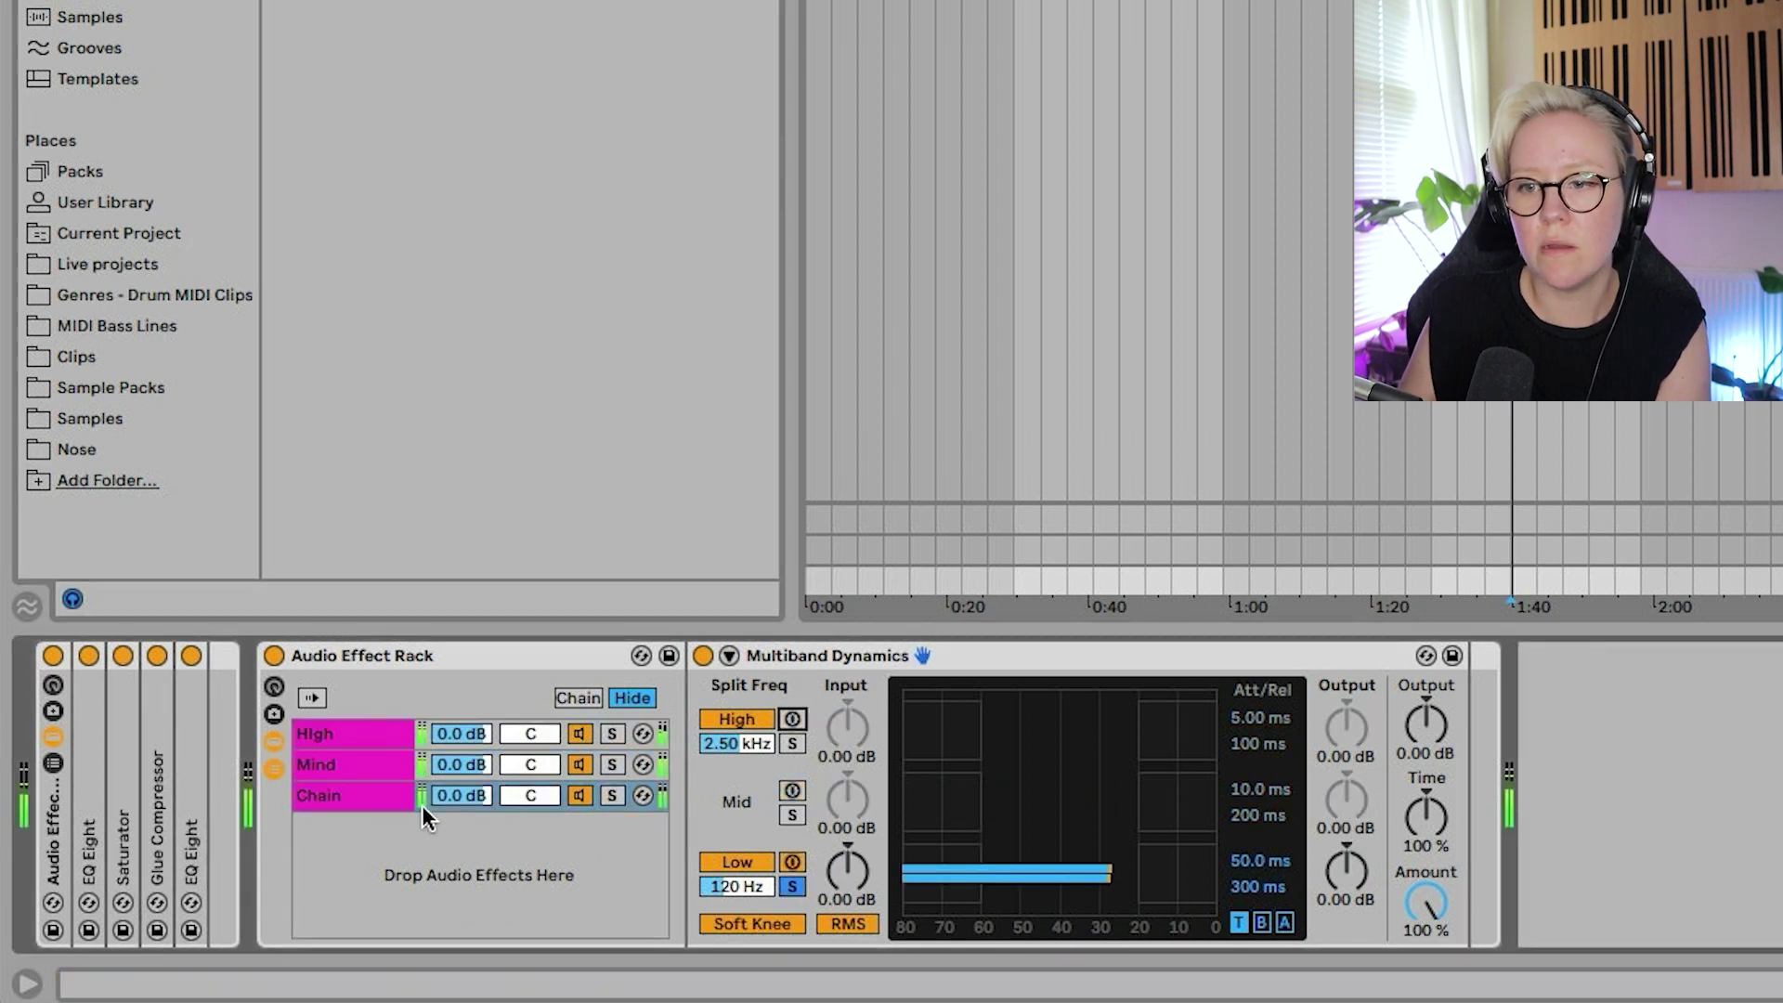
{"action": "left_click", "coordinate": [612, 795]}
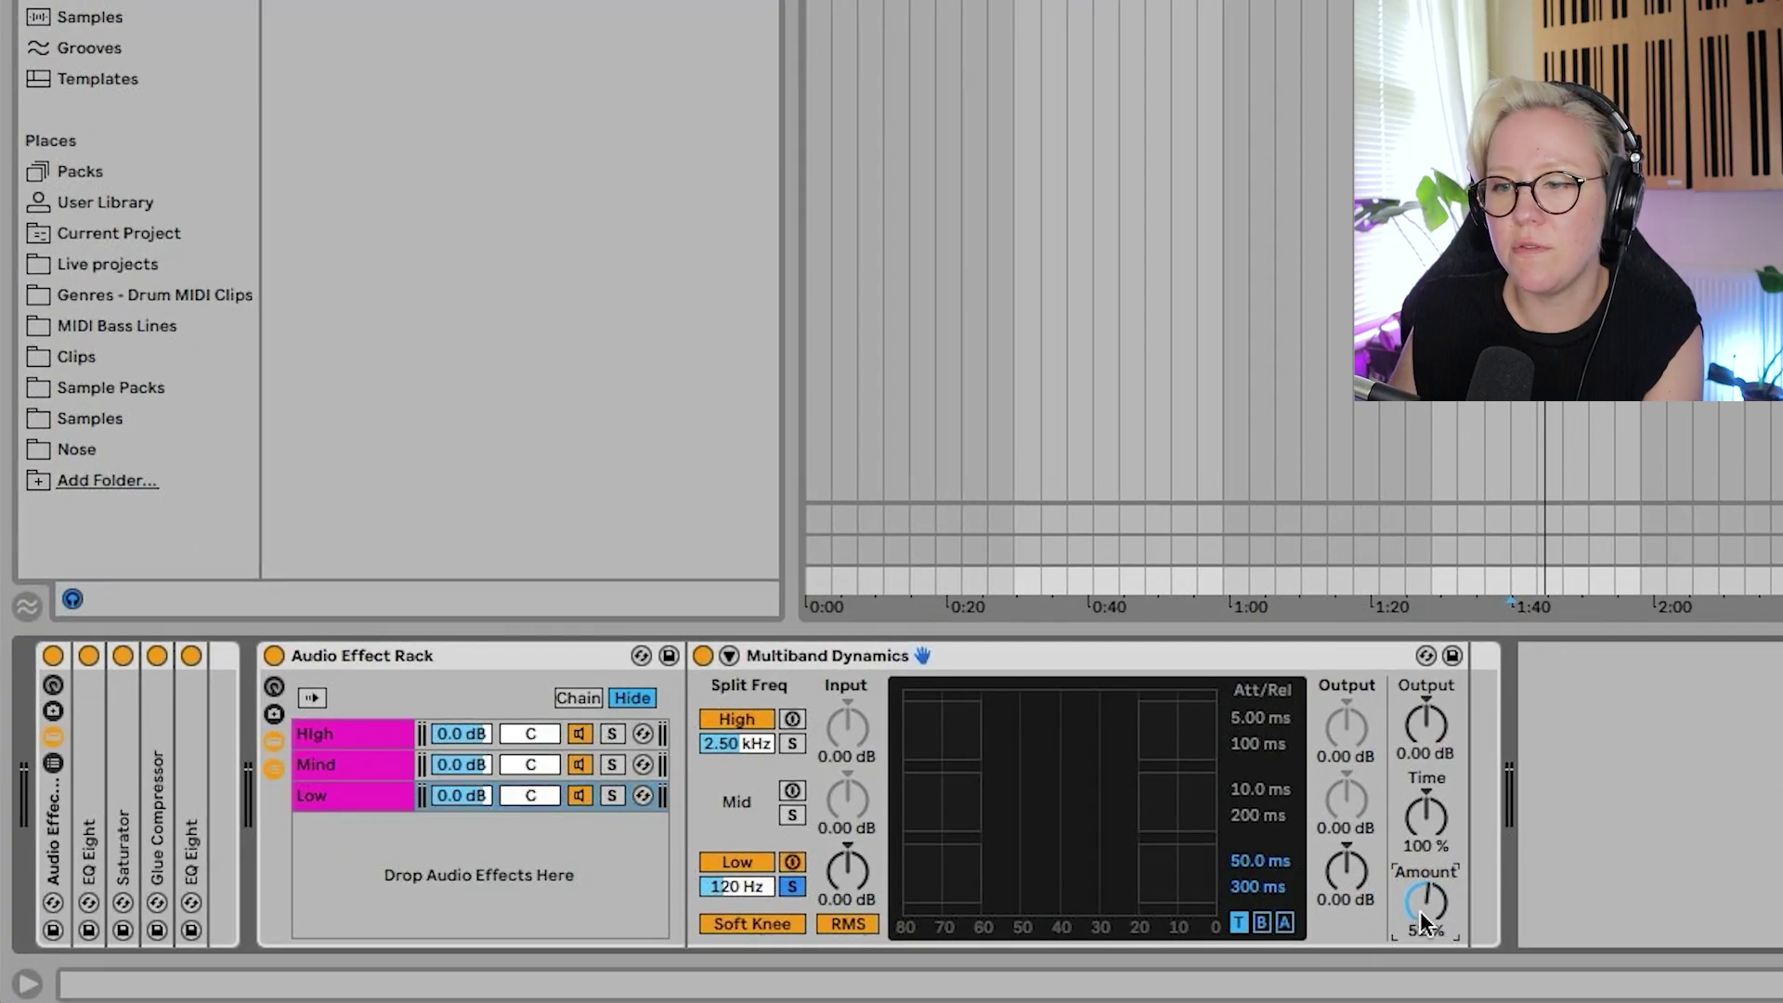
Lower the Mind chain's Multiband Dynamics Amount to 59% and add a Utility to the Low chain for 120 Hz Bass Mono
{"action": "left_click", "coordinate": [354, 769]}
{"action": "left_click_drag", "start_coordinate": [1426, 902], "coordinate": [1426, 935]}
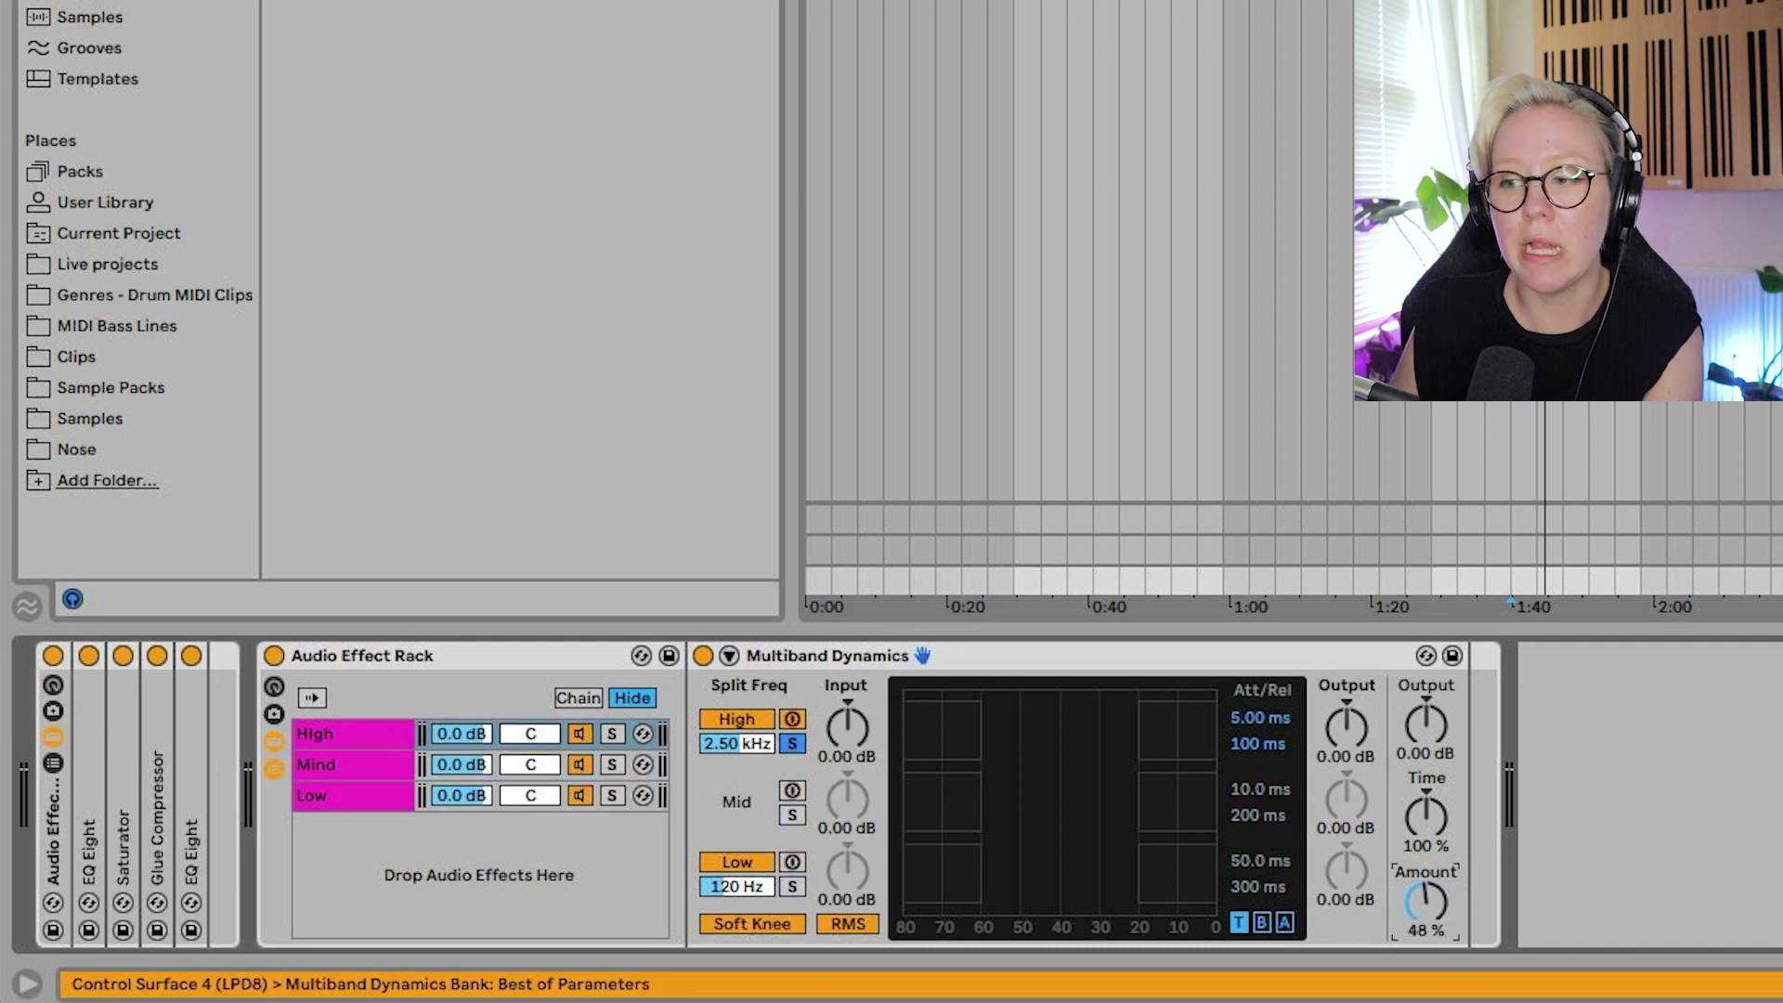
{"action": "left_click", "coordinate": [342, 802]}
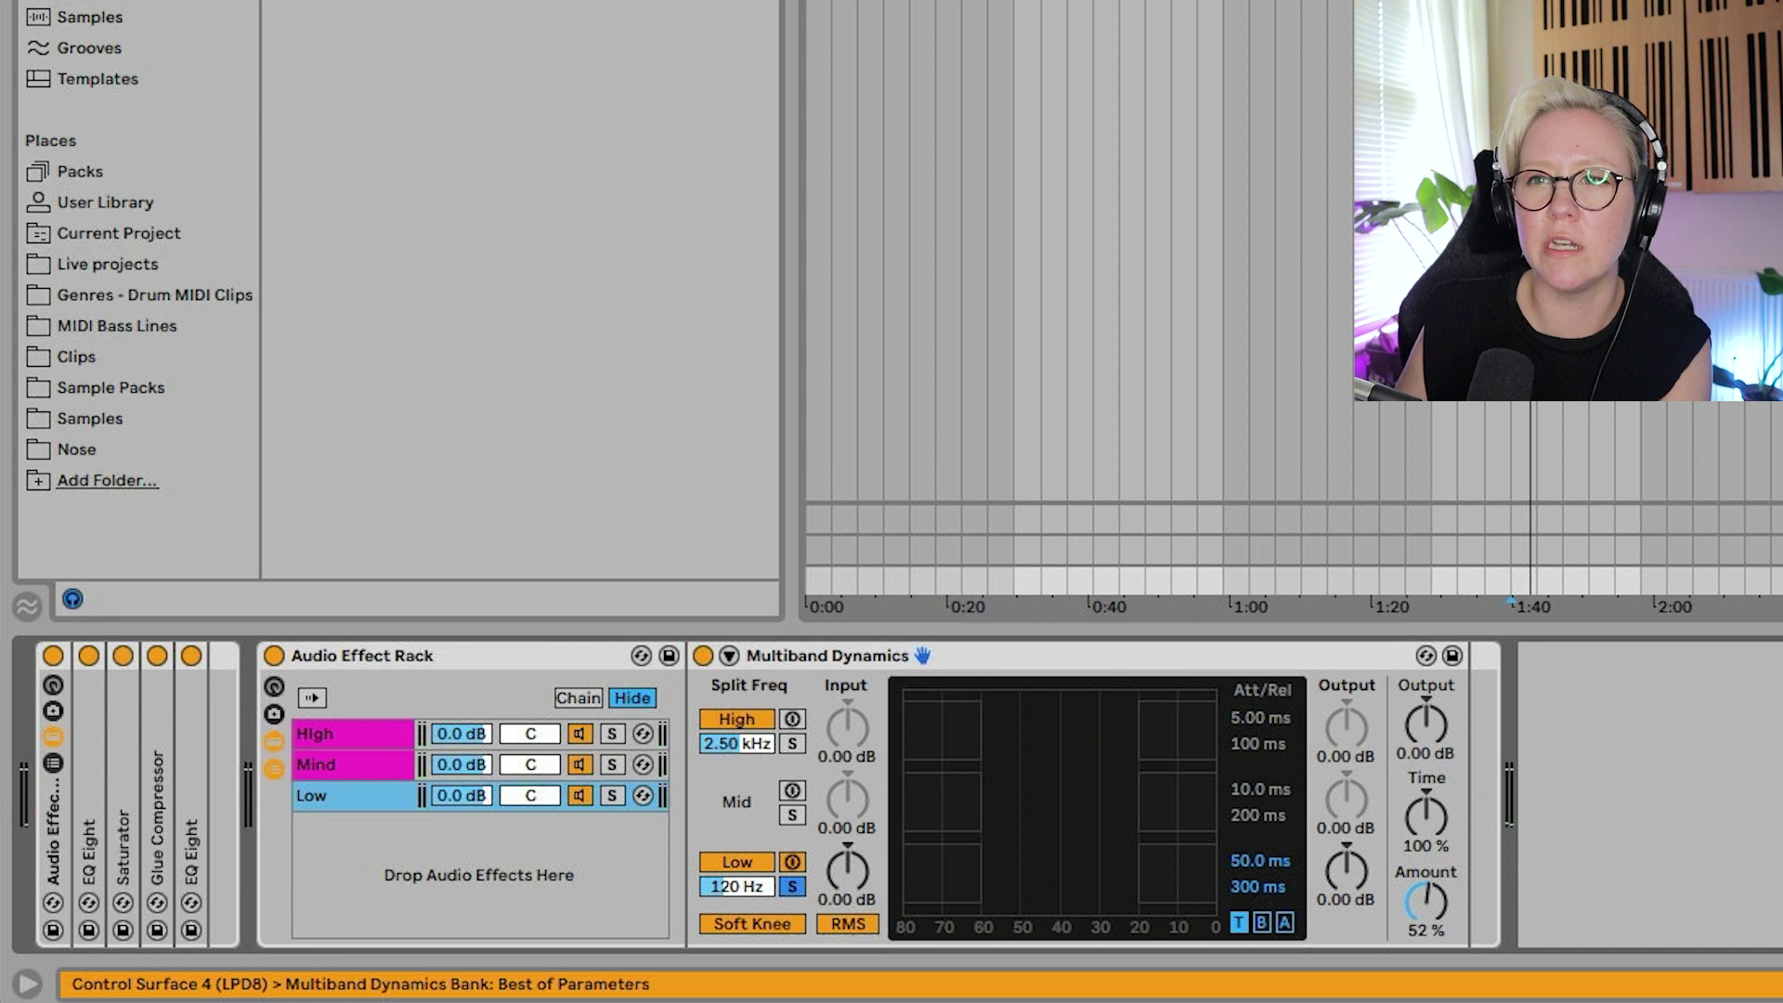
{"action": "left_click_drag", "start_coordinate": [1782, 817], "coordinate": [1462, 836]}
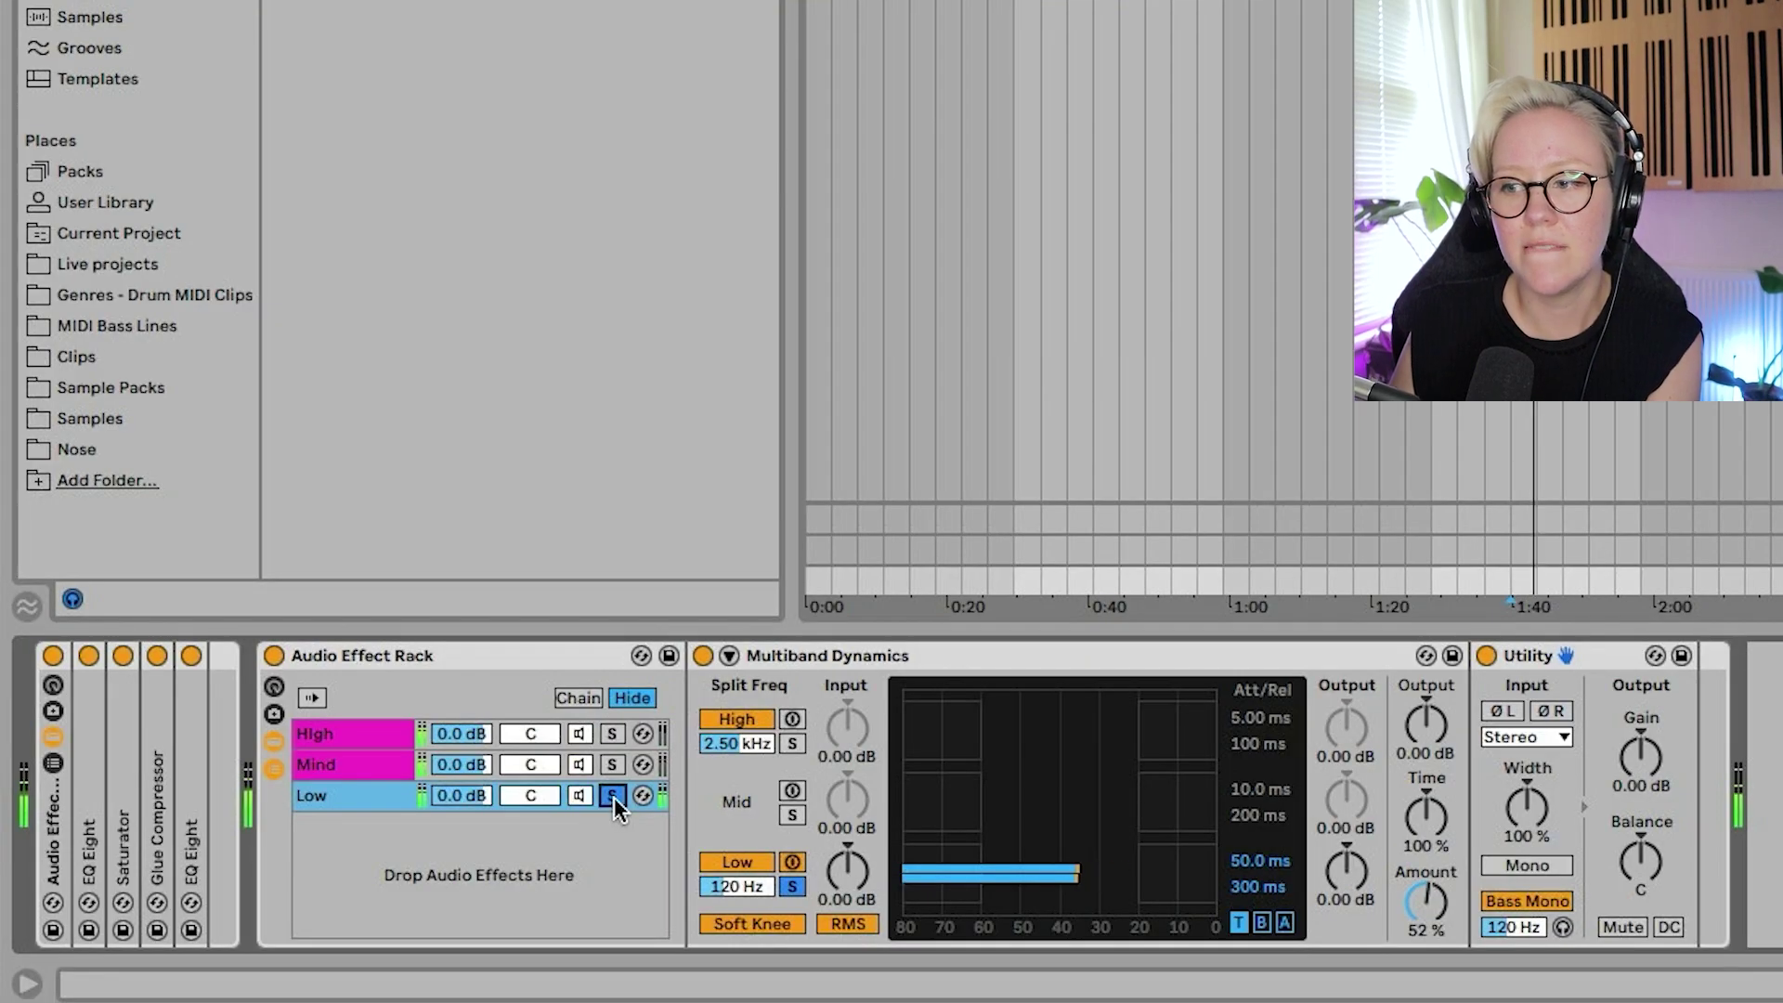
Unsolo the Low chain and add a Limiter after the Mind chain's Multiband Dynamics
{"action": "left_click", "coordinate": [612, 796]}
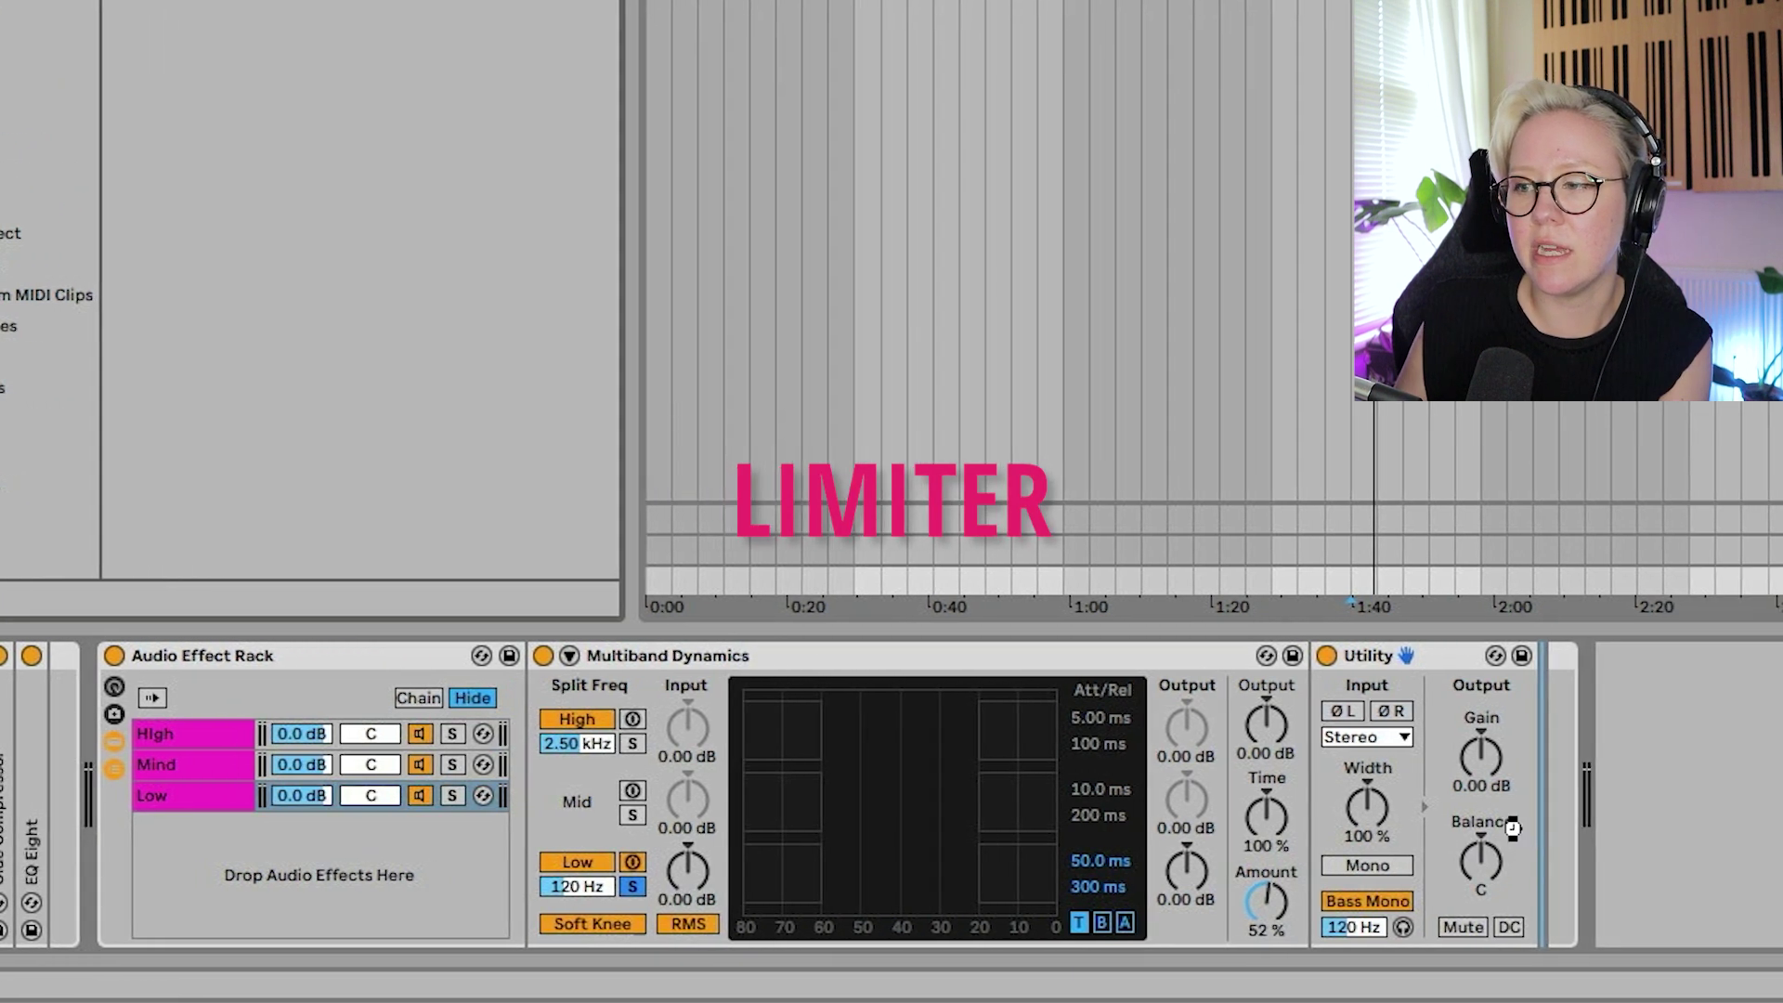
{"action": "left_click", "coordinate": [202, 766]}
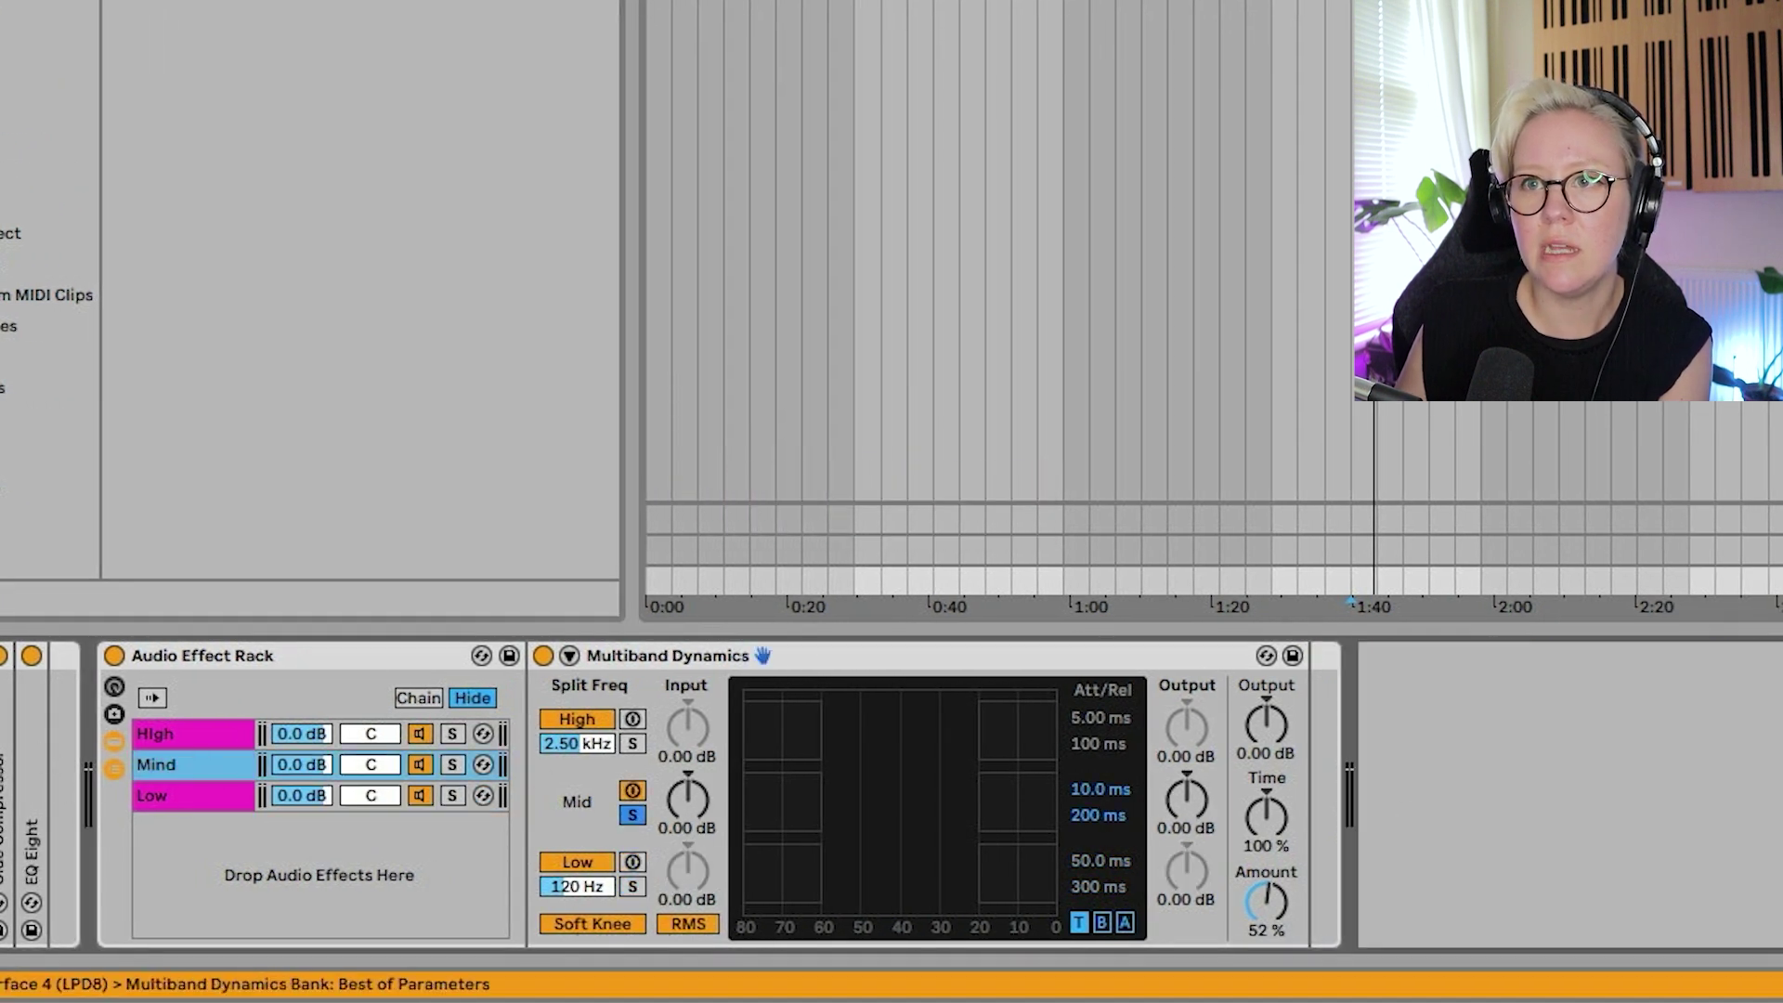
{"action": "left_click_drag", "start_coordinate": [1222, 728], "coordinate": [1327, 790]}
In the Low chain, set the low band's attack, release, and a -30.6 dB threshold at 1:8.00
{"action": "left_click", "coordinate": [178, 736]}
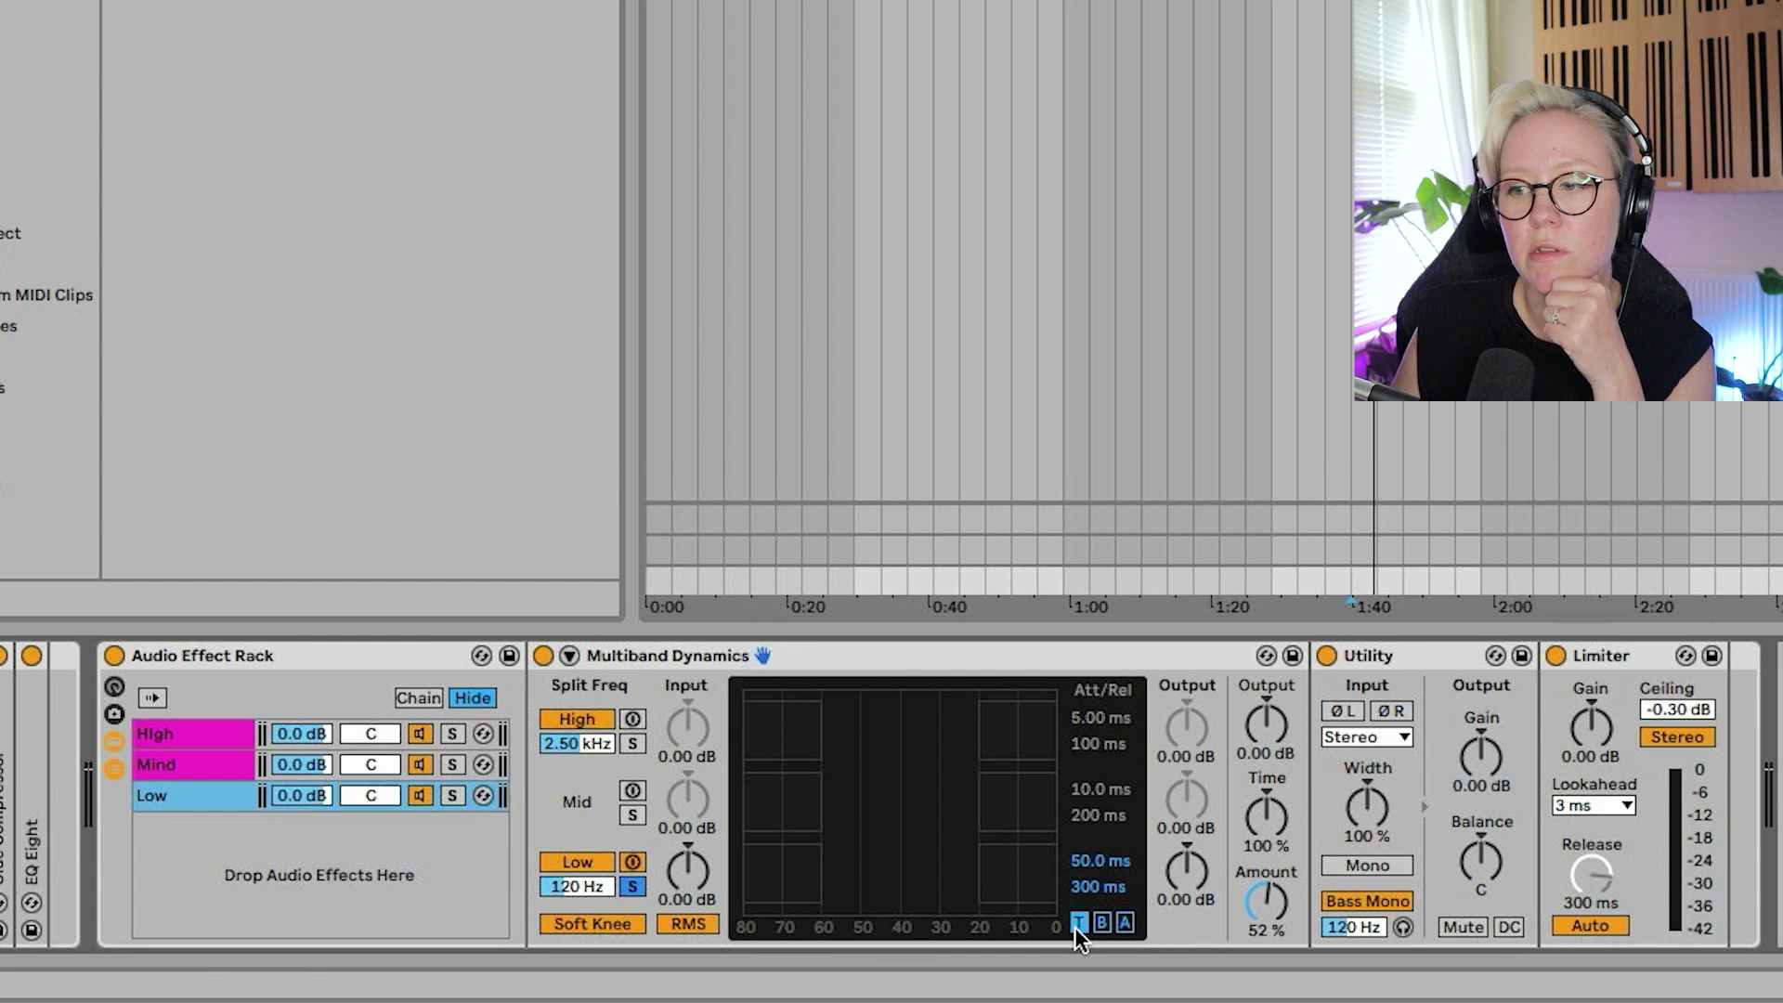
{"action": "left_click", "coordinate": [1078, 924]}
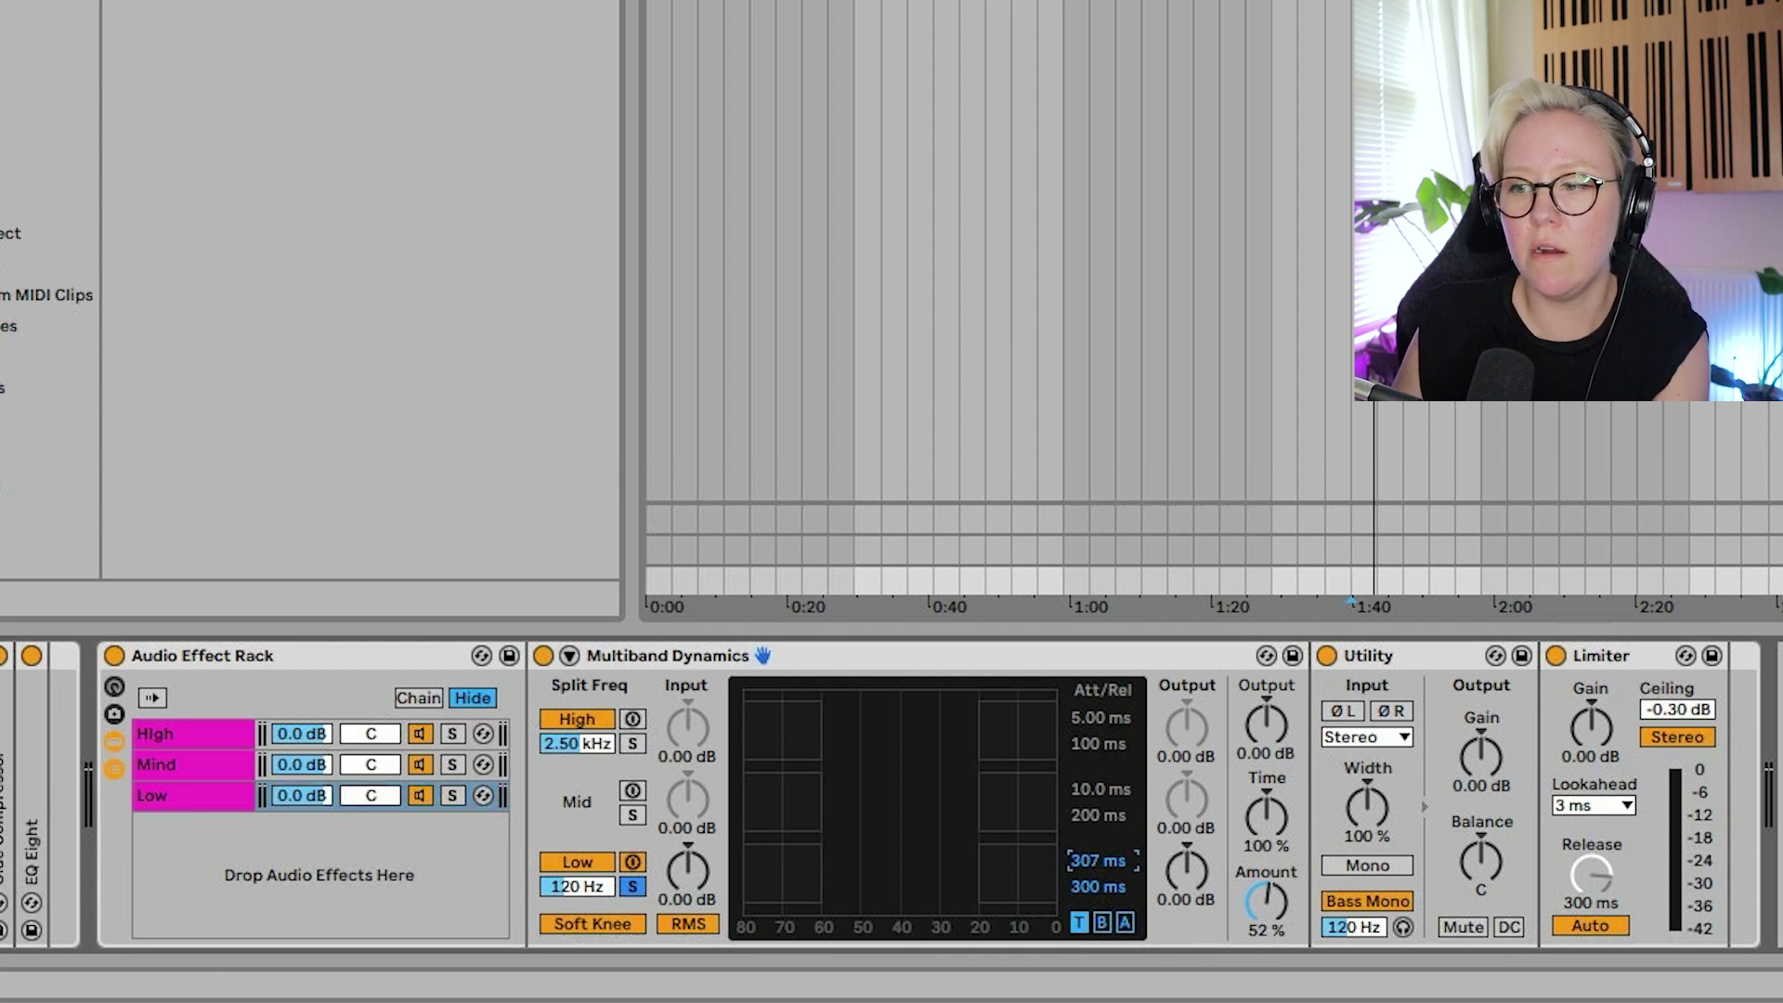
{"action": "left_click", "coordinate": [1100, 886]}
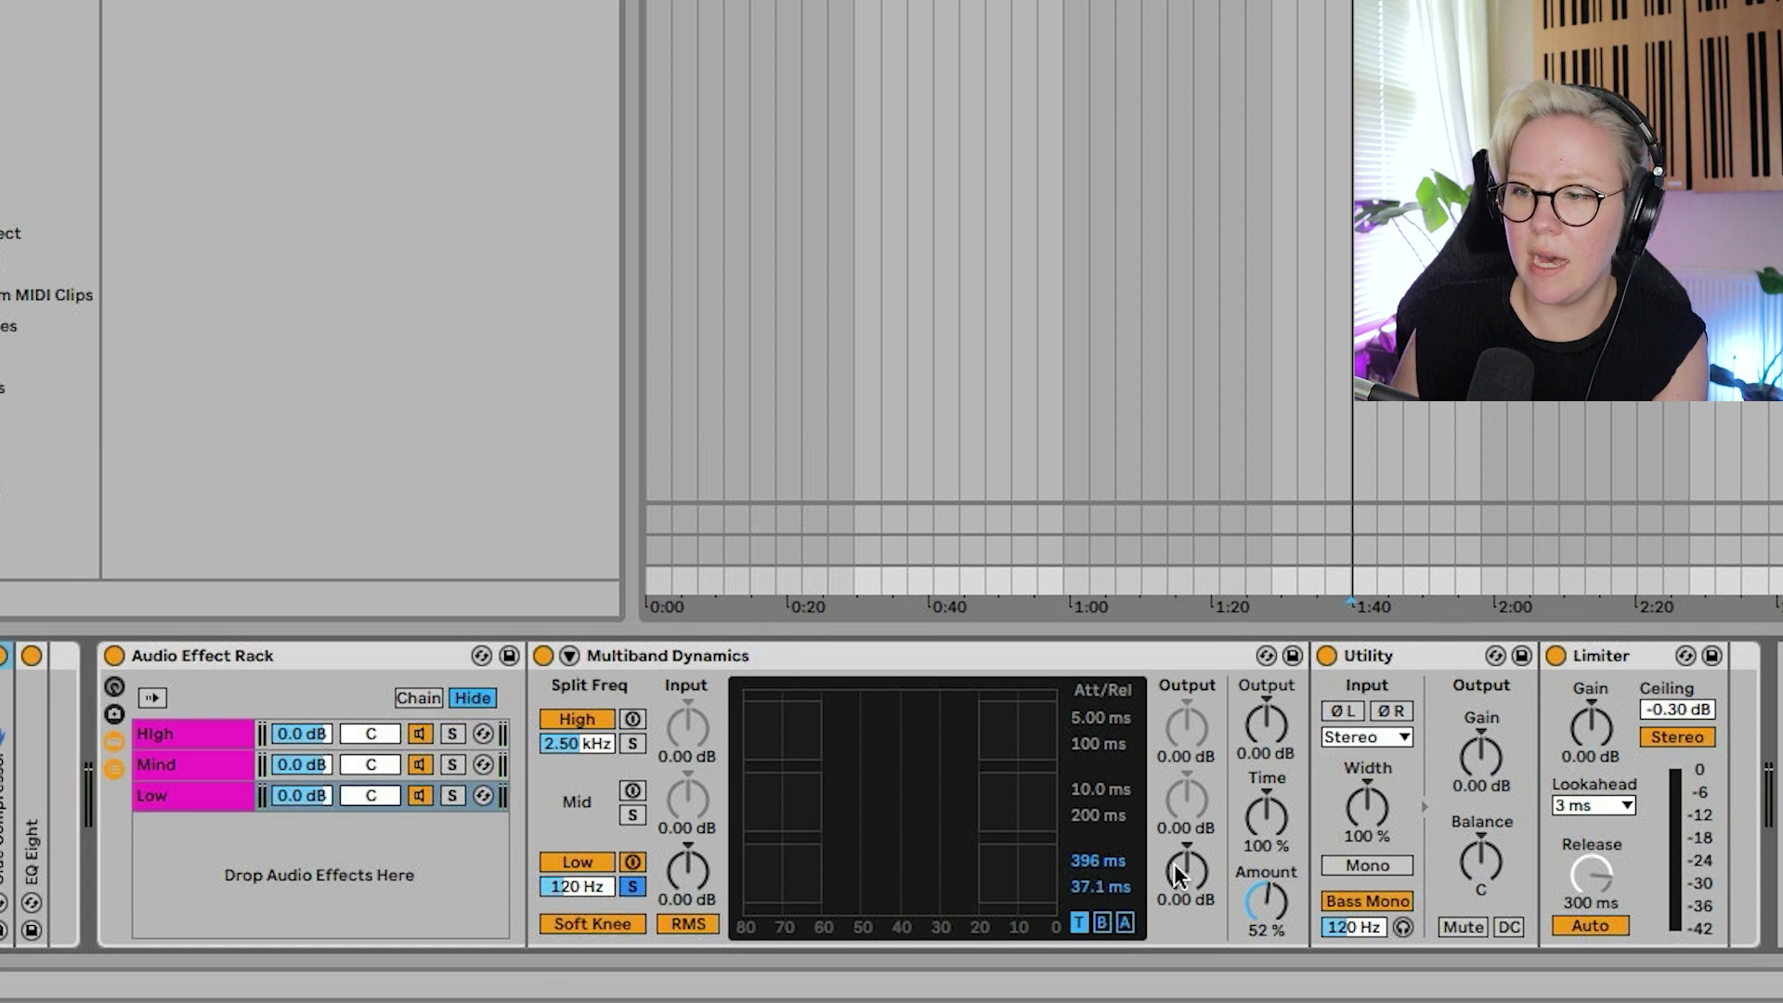
{"action": "left_click", "coordinate": [1125, 922]}
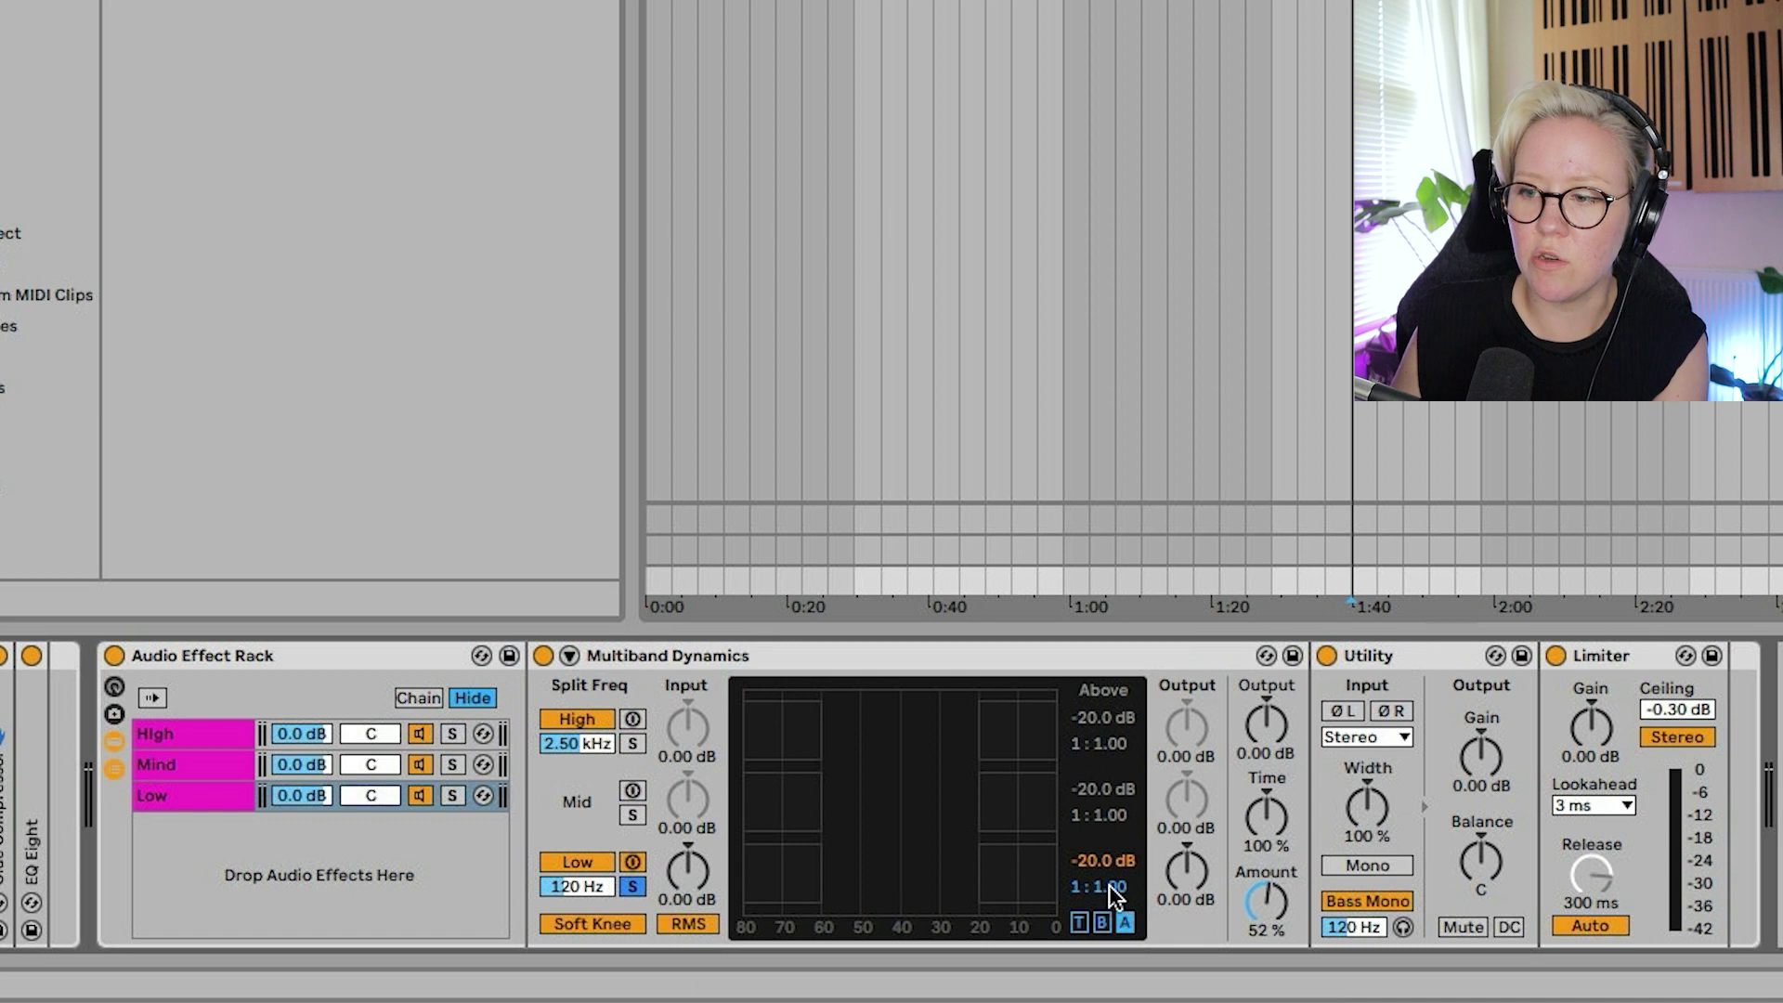
{"action": "mouse_move", "coordinate": [1112, 888]}
{"action": "left_mouse_down"}
{"action": "mouse_move", "coordinate": [1124, 901]}
{"action": "mouse_move", "coordinate": [1103, 900]}
{"action": "left_mouse_up"}
Raise the low band output to 7.70 dB and A/B the Multiband Dynamics with the Low chain soloed
{"action": "left_click", "coordinate": [452, 794]}
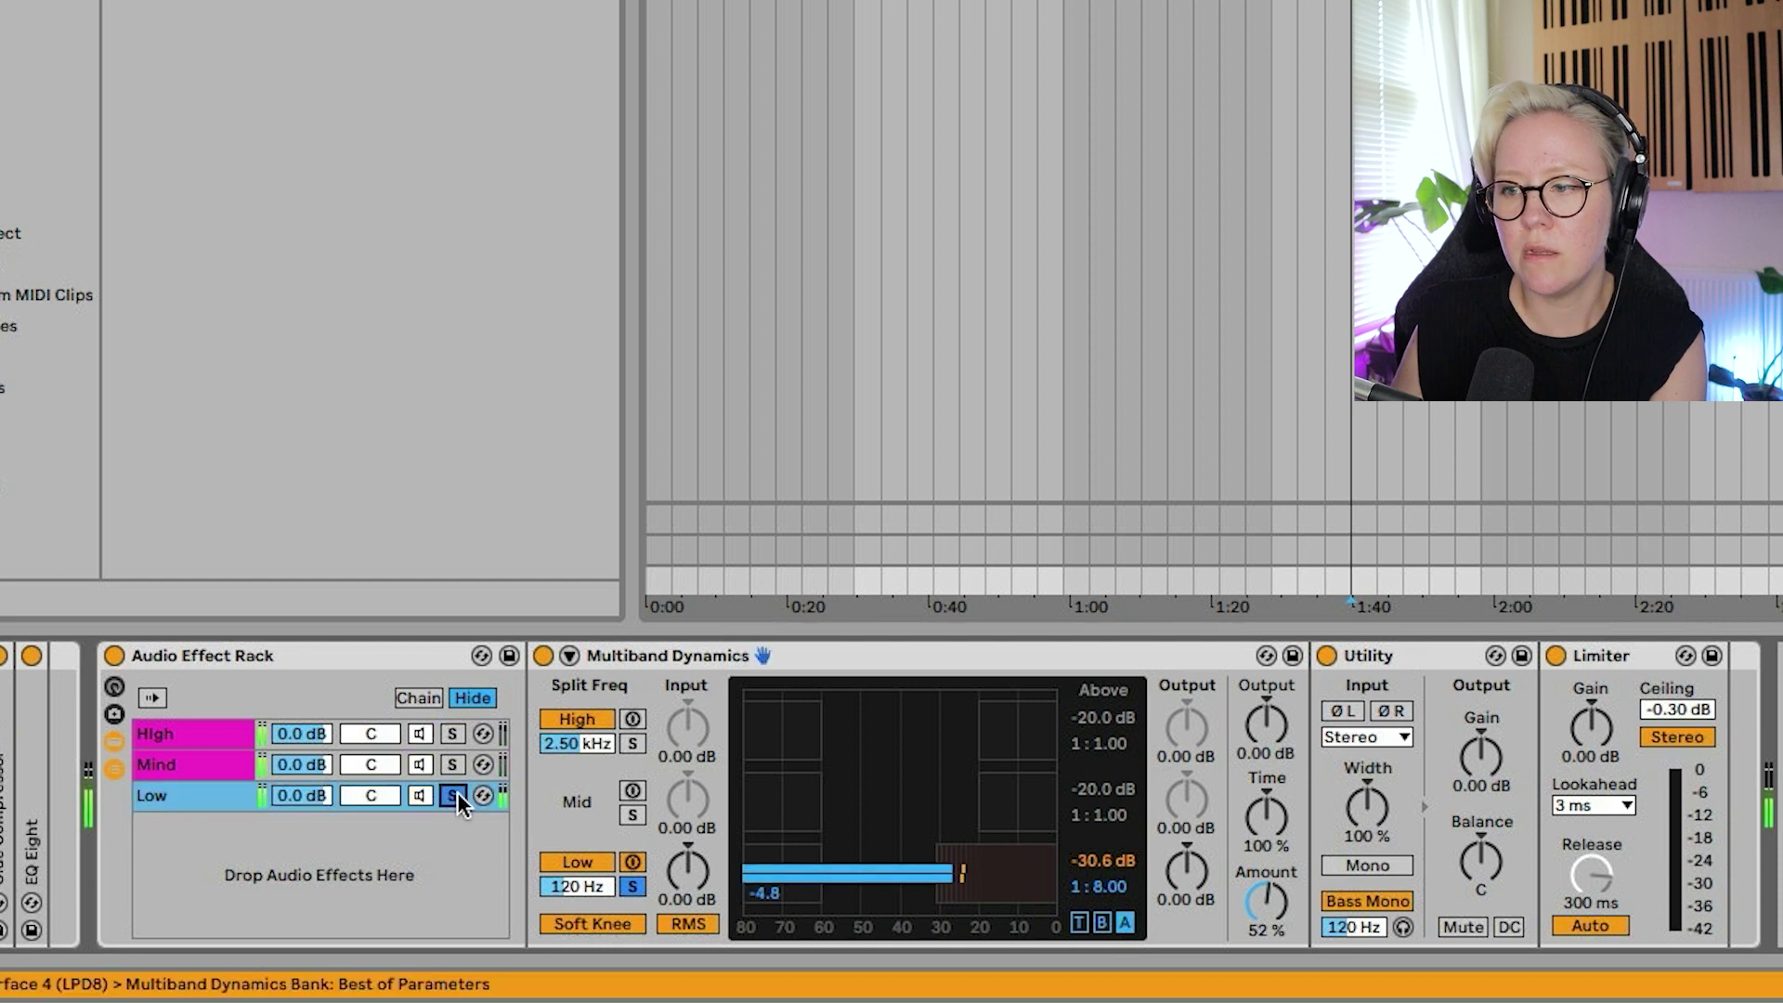
{"action": "mouse_move", "coordinate": [1186, 873]}
{"action": "left_mouse_down"}
{"action": "mouse_move", "coordinate": [1187, 840]}
{"action": "mouse_move", "coordinate": [1179, 891]}
{"action": "left_mouse_up"}
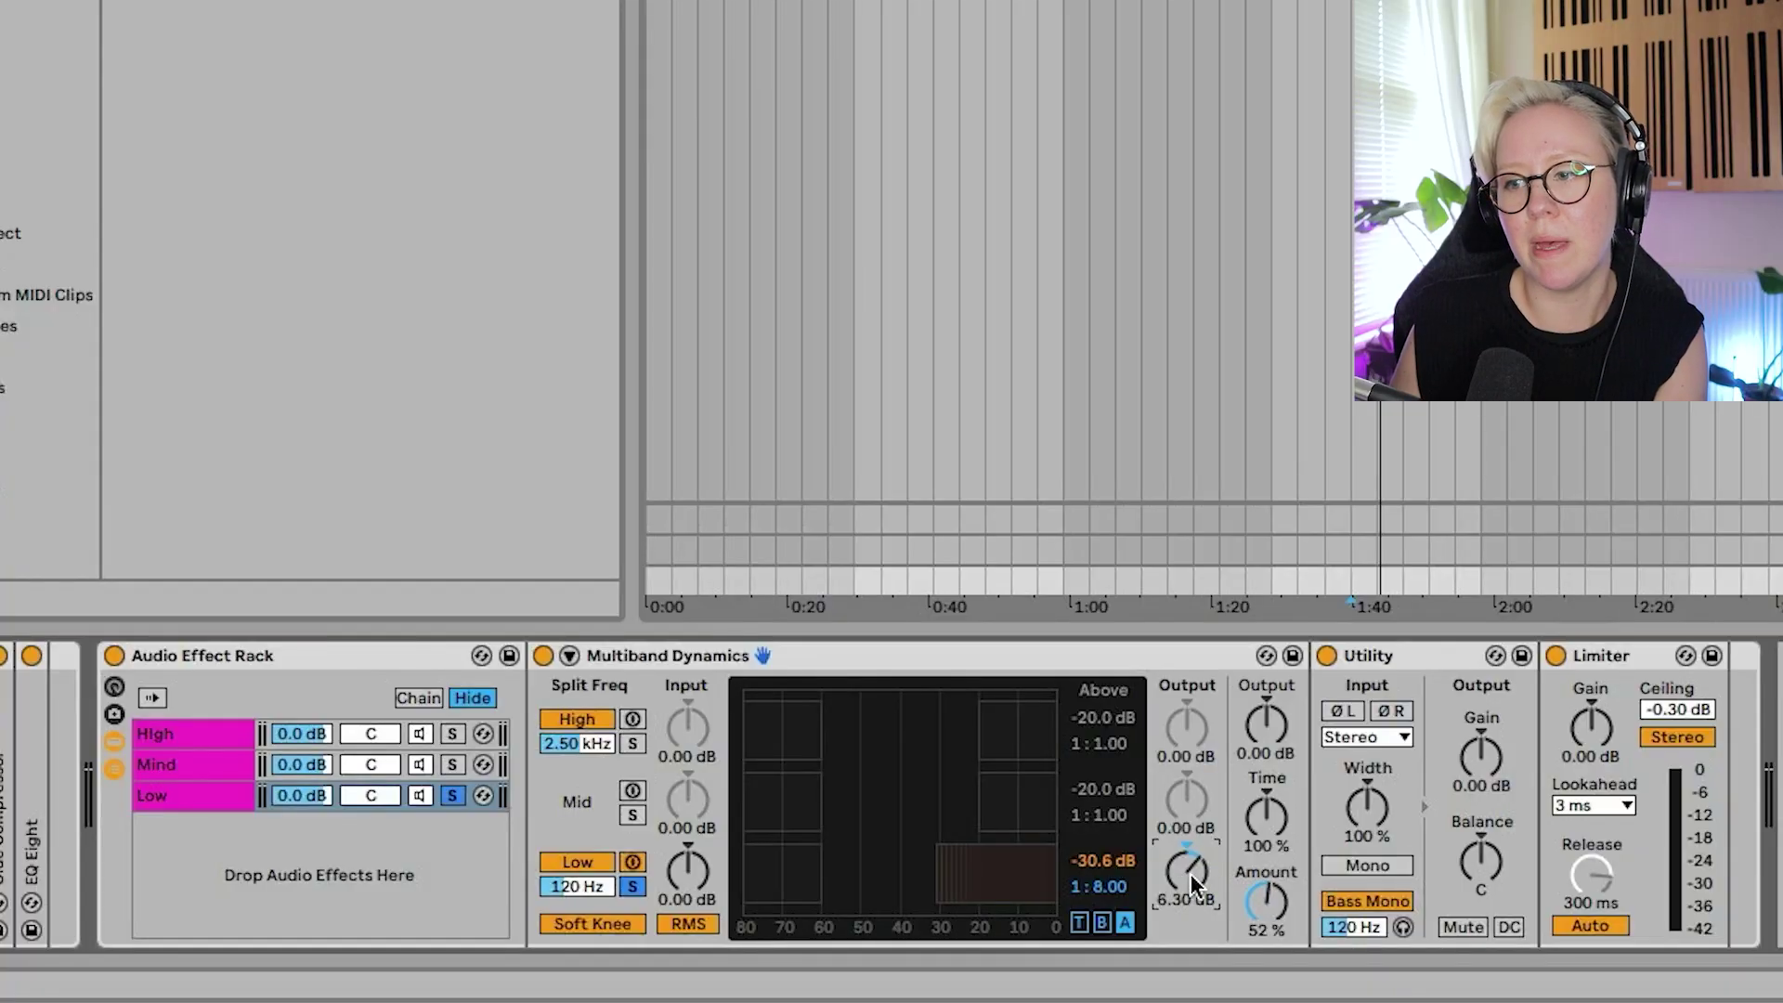
{"action": "left_click_drag", "start_coordinate": [1191, 882], "coordinate": [1192, 870]}
{"action": "left_click", "coordinate": [453, 794]}
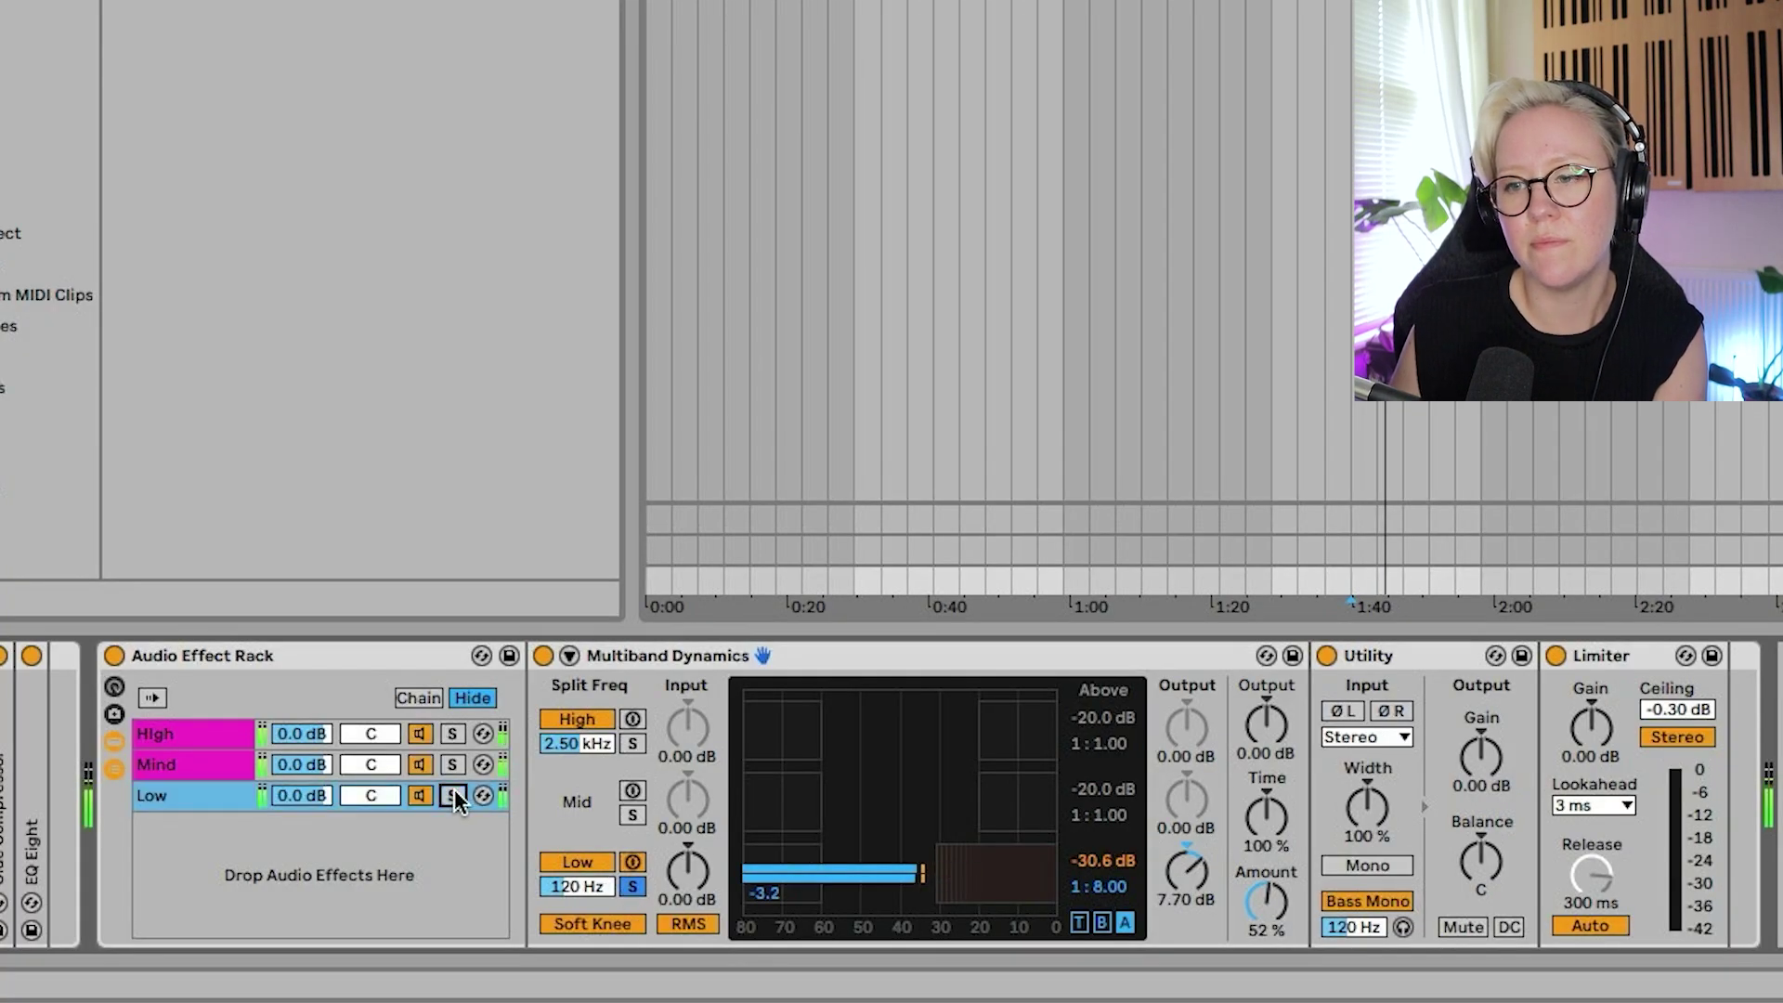
{"action": "left_click", "coordinate": [542, 656]}
{"action": "left_click", "coordinate": [543, 656]}
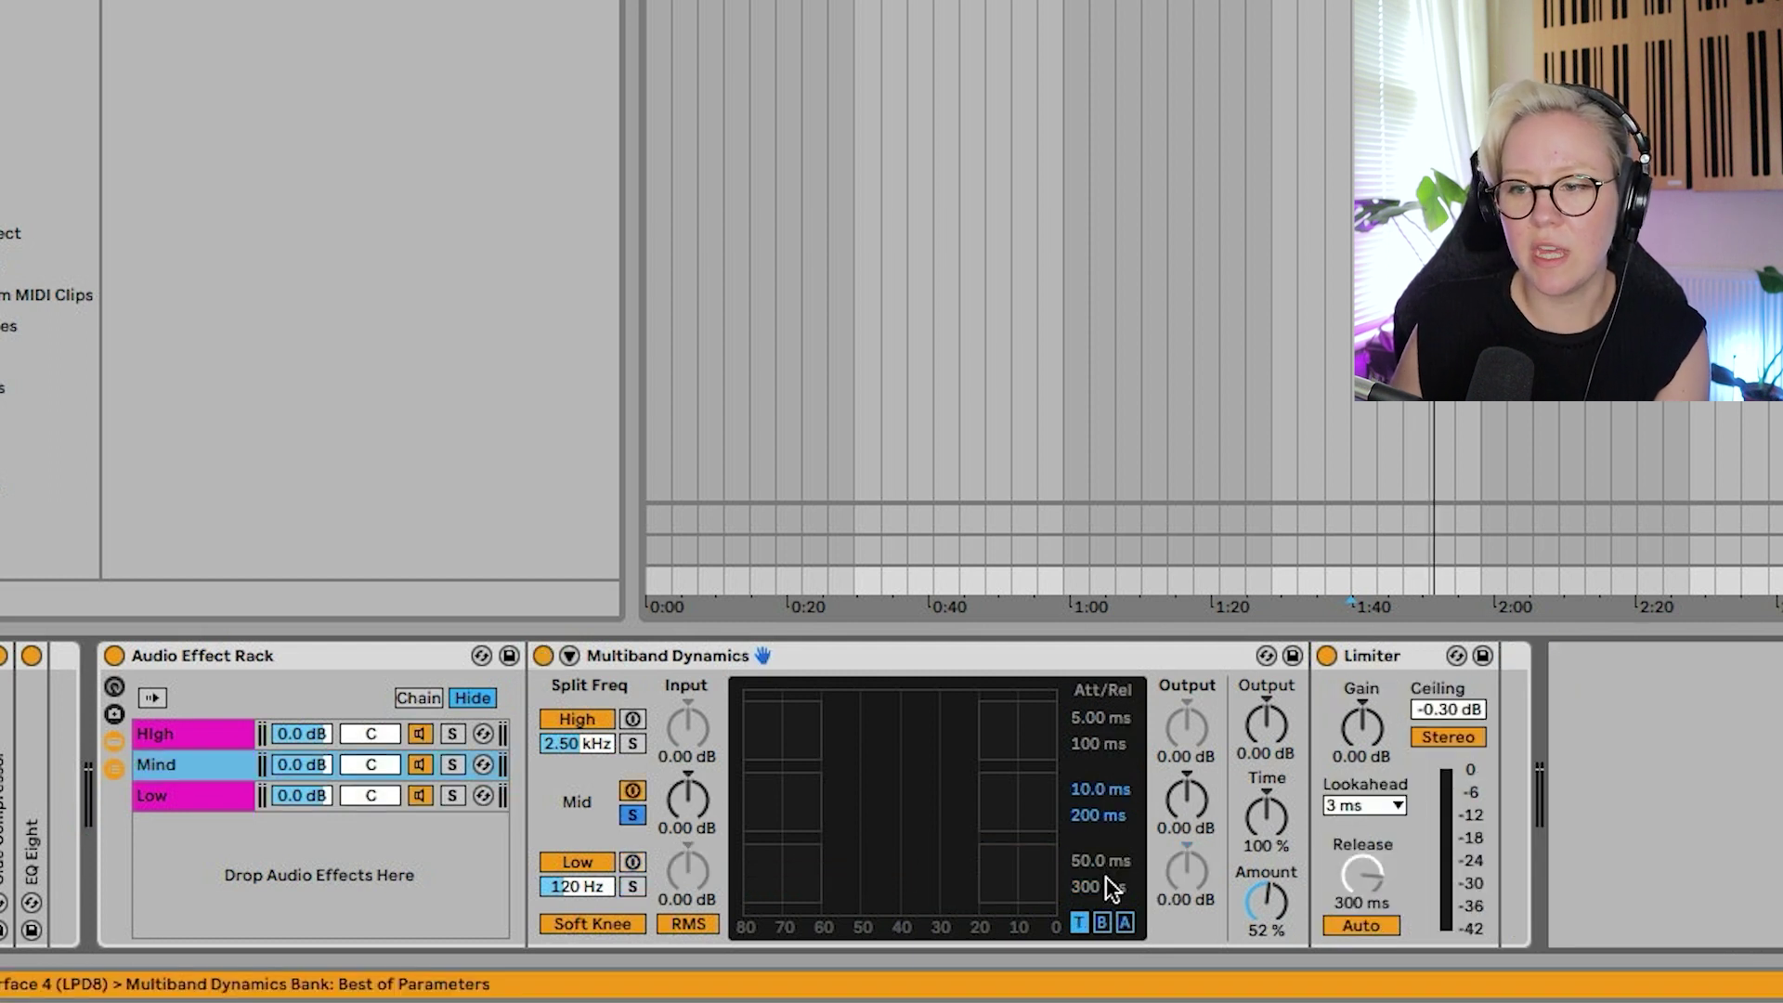
Lengthen the mid band's attack and set its output gain to 5.70 dB while soloing the Mind chain
{"action": "left_click_drag", "start_coordinate": [1100, 790], "coordinate": [1099, 724]}
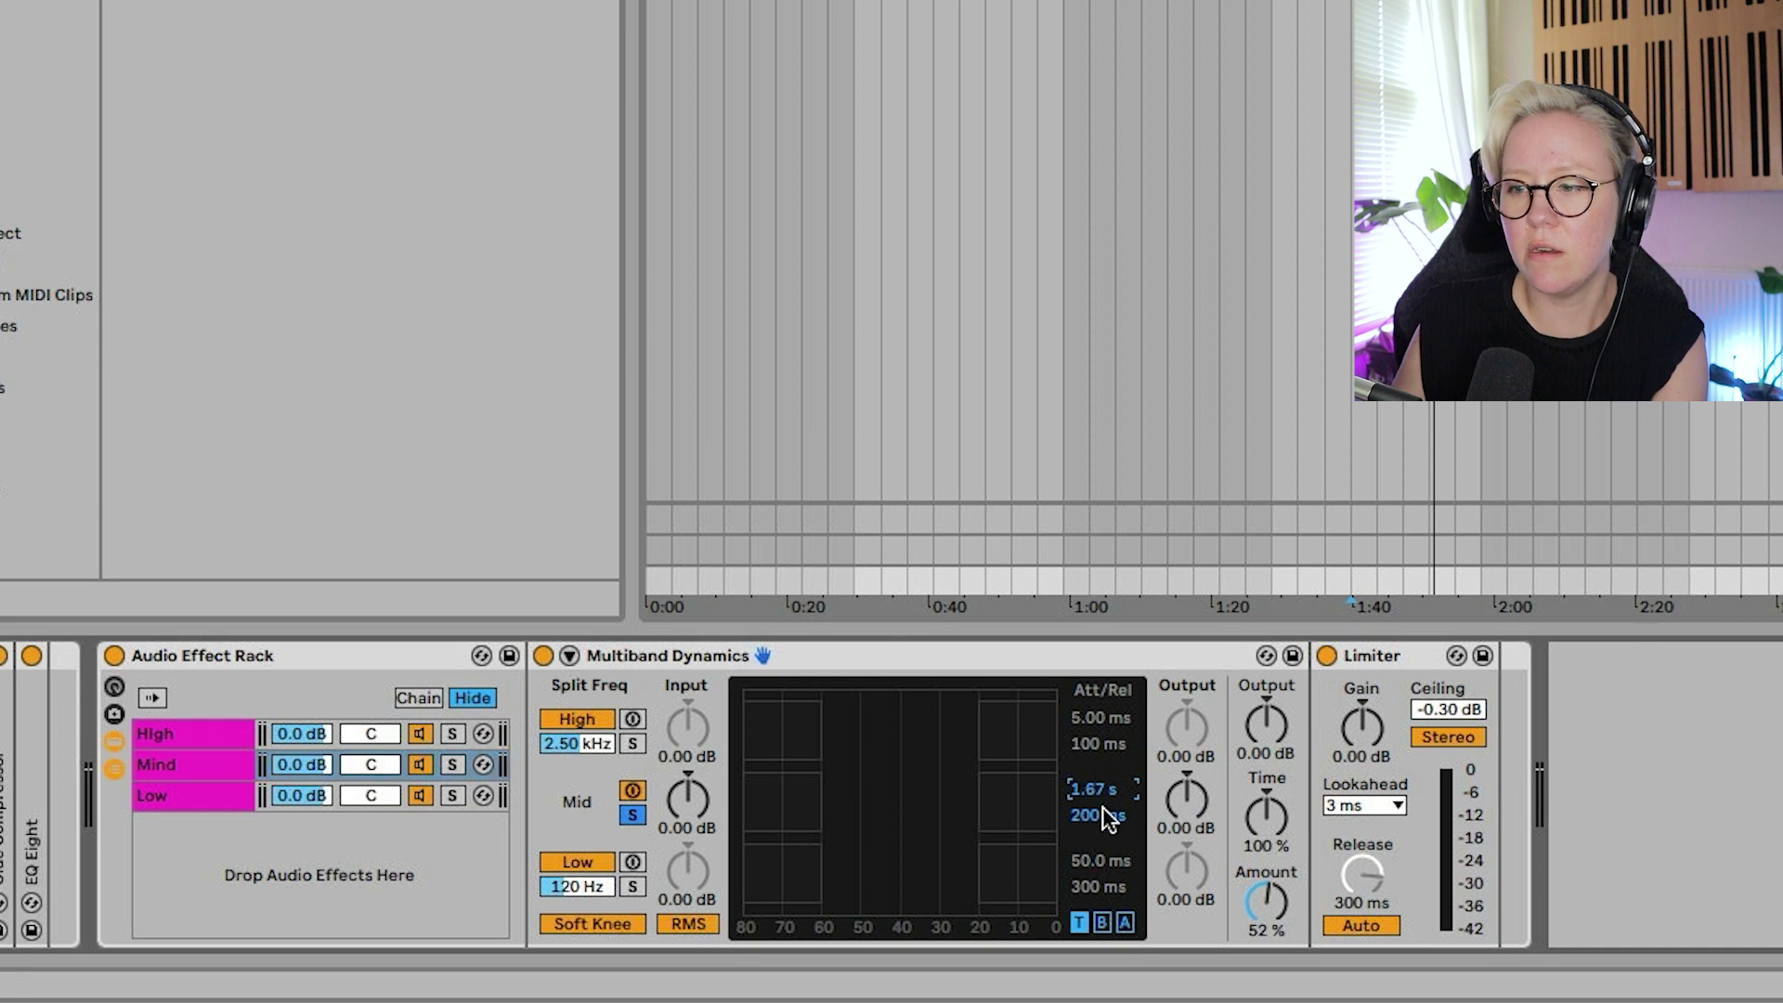
{"action": "left_click", "coordinate": [1124, 922]}
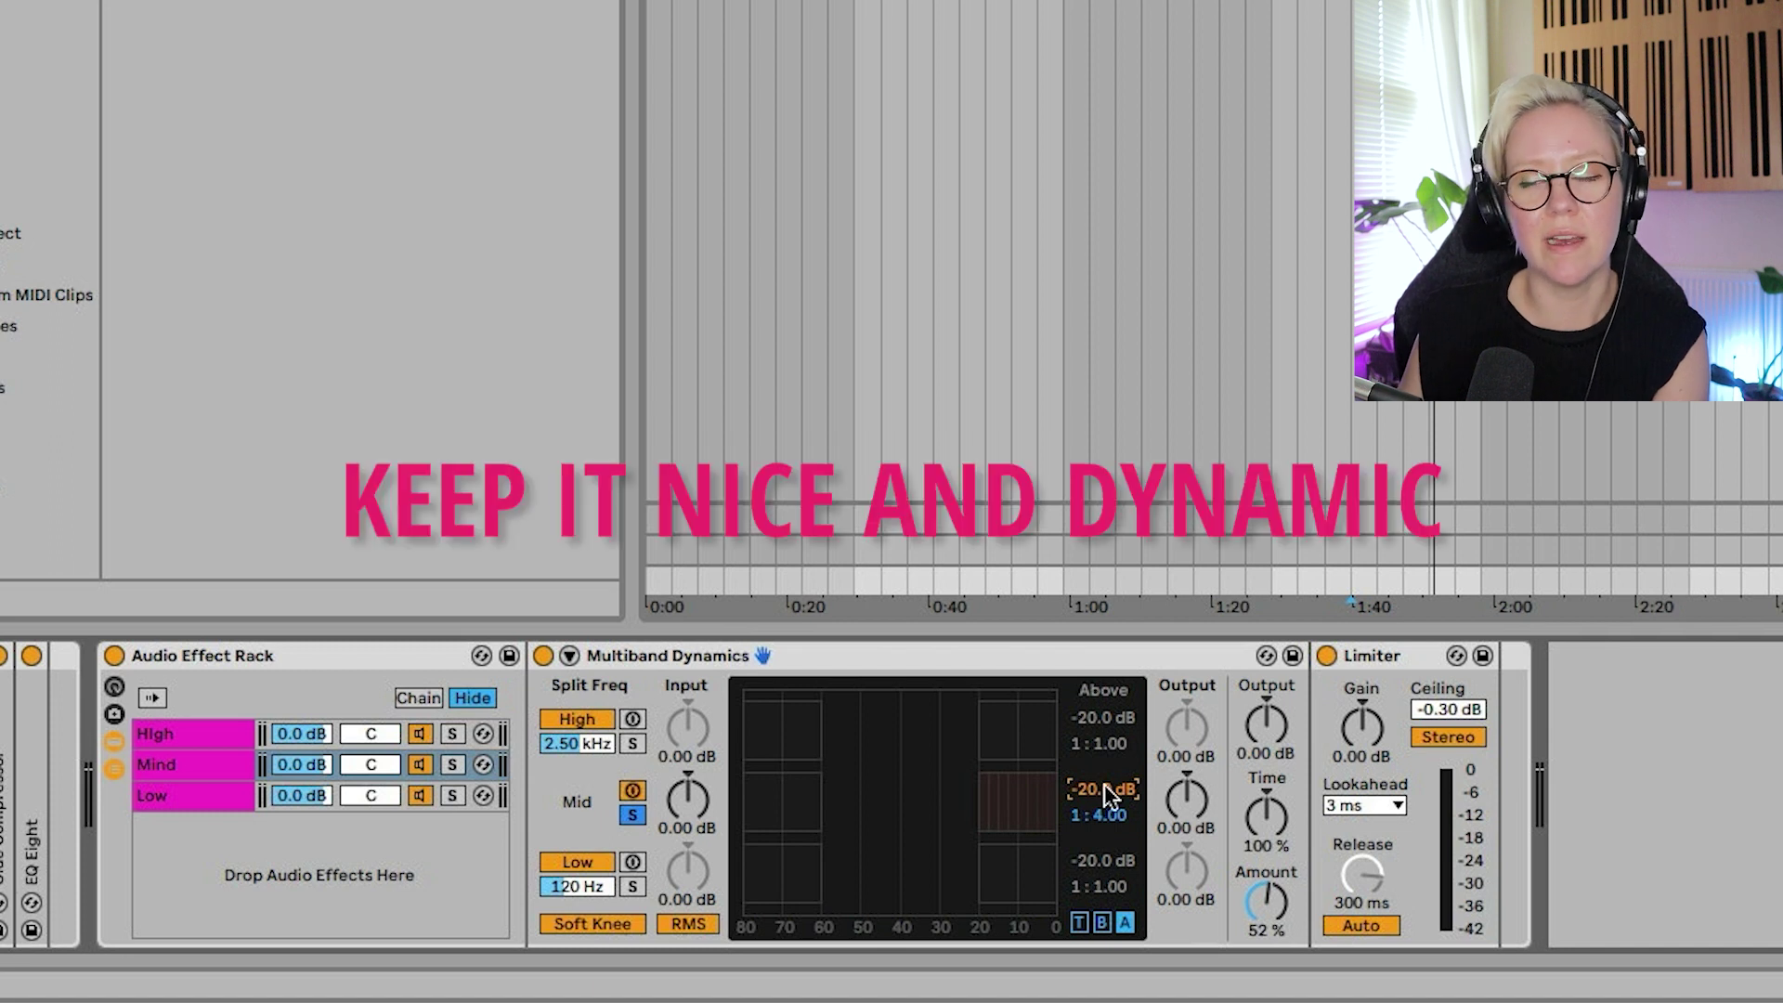
{"action": "key", "text": "space"}
{"action": "left_click", "coordinate": [452, 764]}
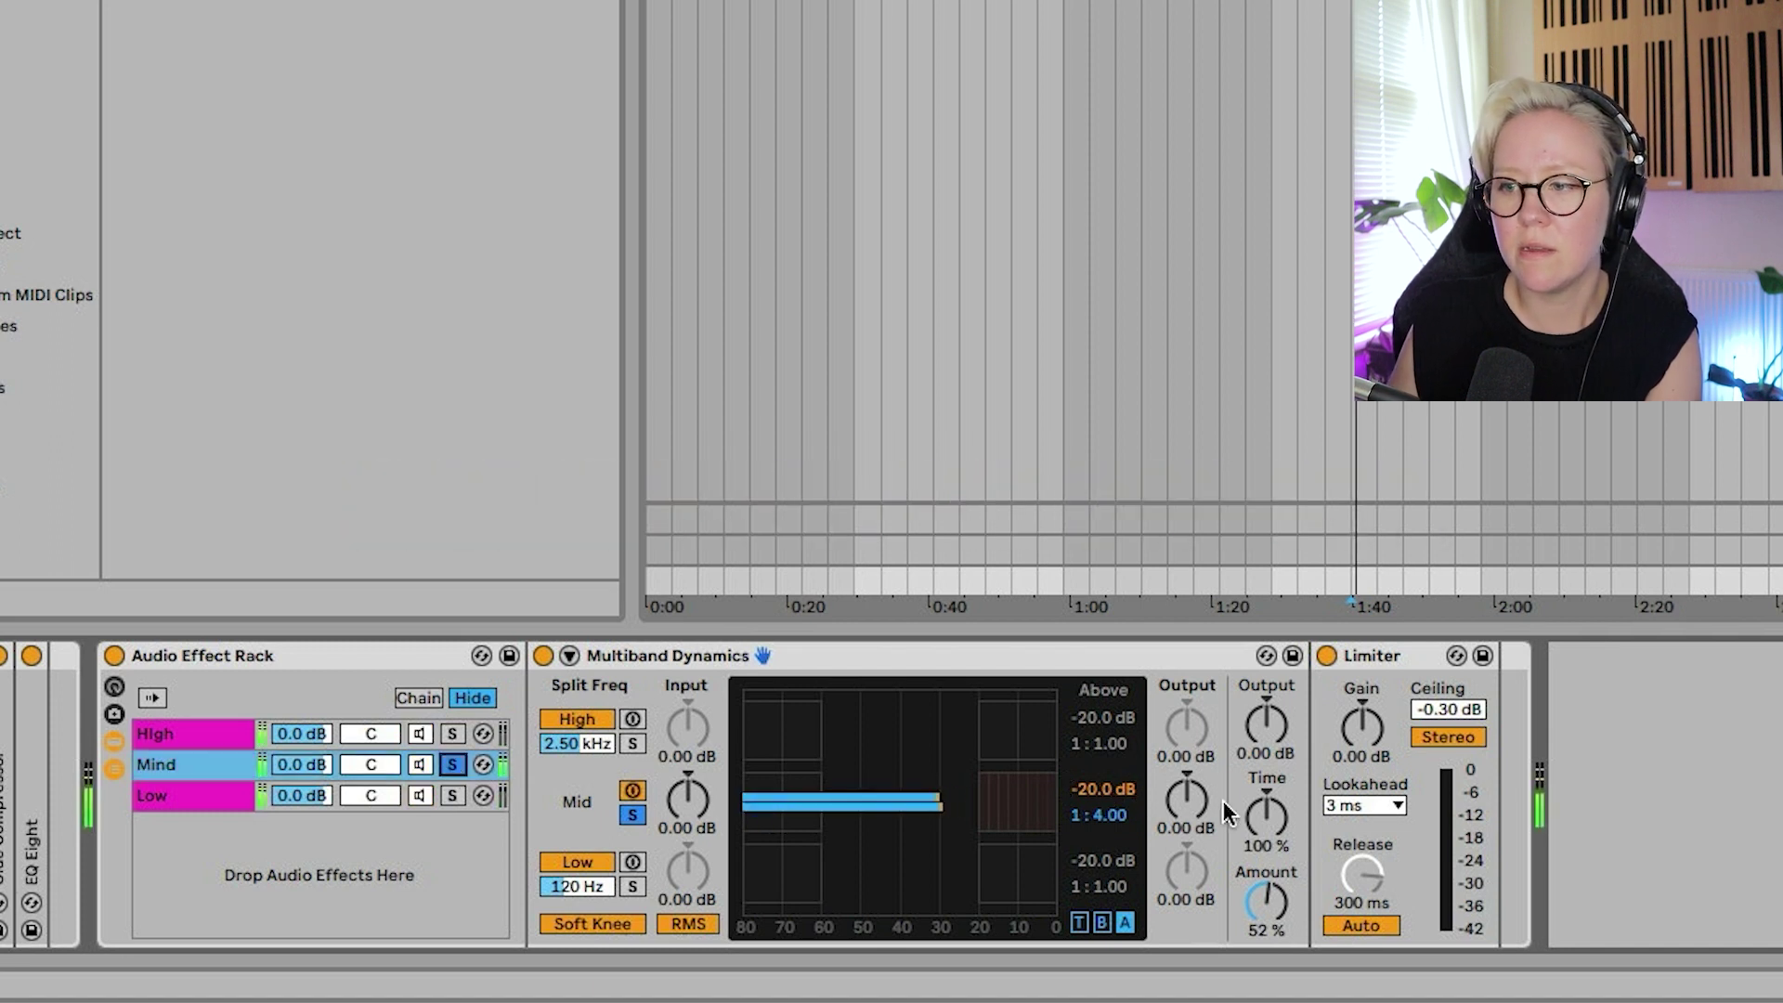
{"action": "mouse_move", "coordinate": [1213, 804]}
{"action": "left_mouse_down"}
{"action": "mouse_move", "coordinate": [1212, 771]}
{"action": "mouse_move", "coordinate": [1187, 815]}
{"action": "left_mouse_up"}
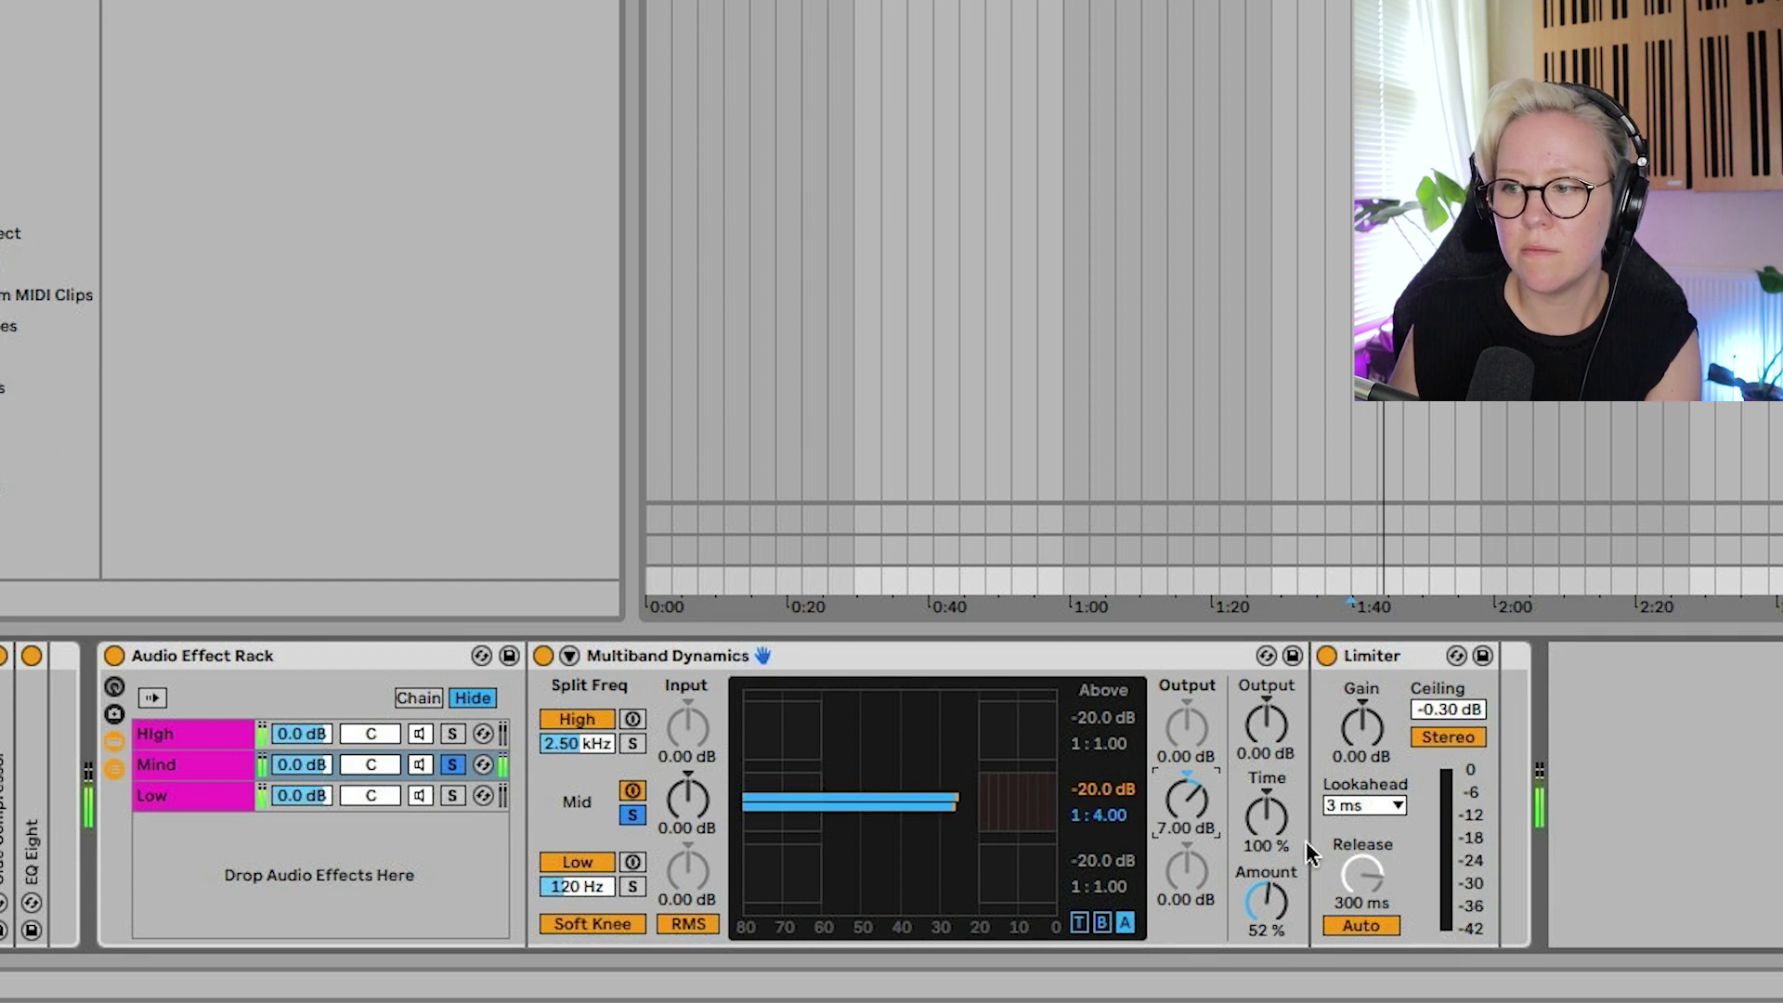
{"action": "left_click_drag", "start_coordinate": [1199, 798], "coordinate": [1199, 810]}
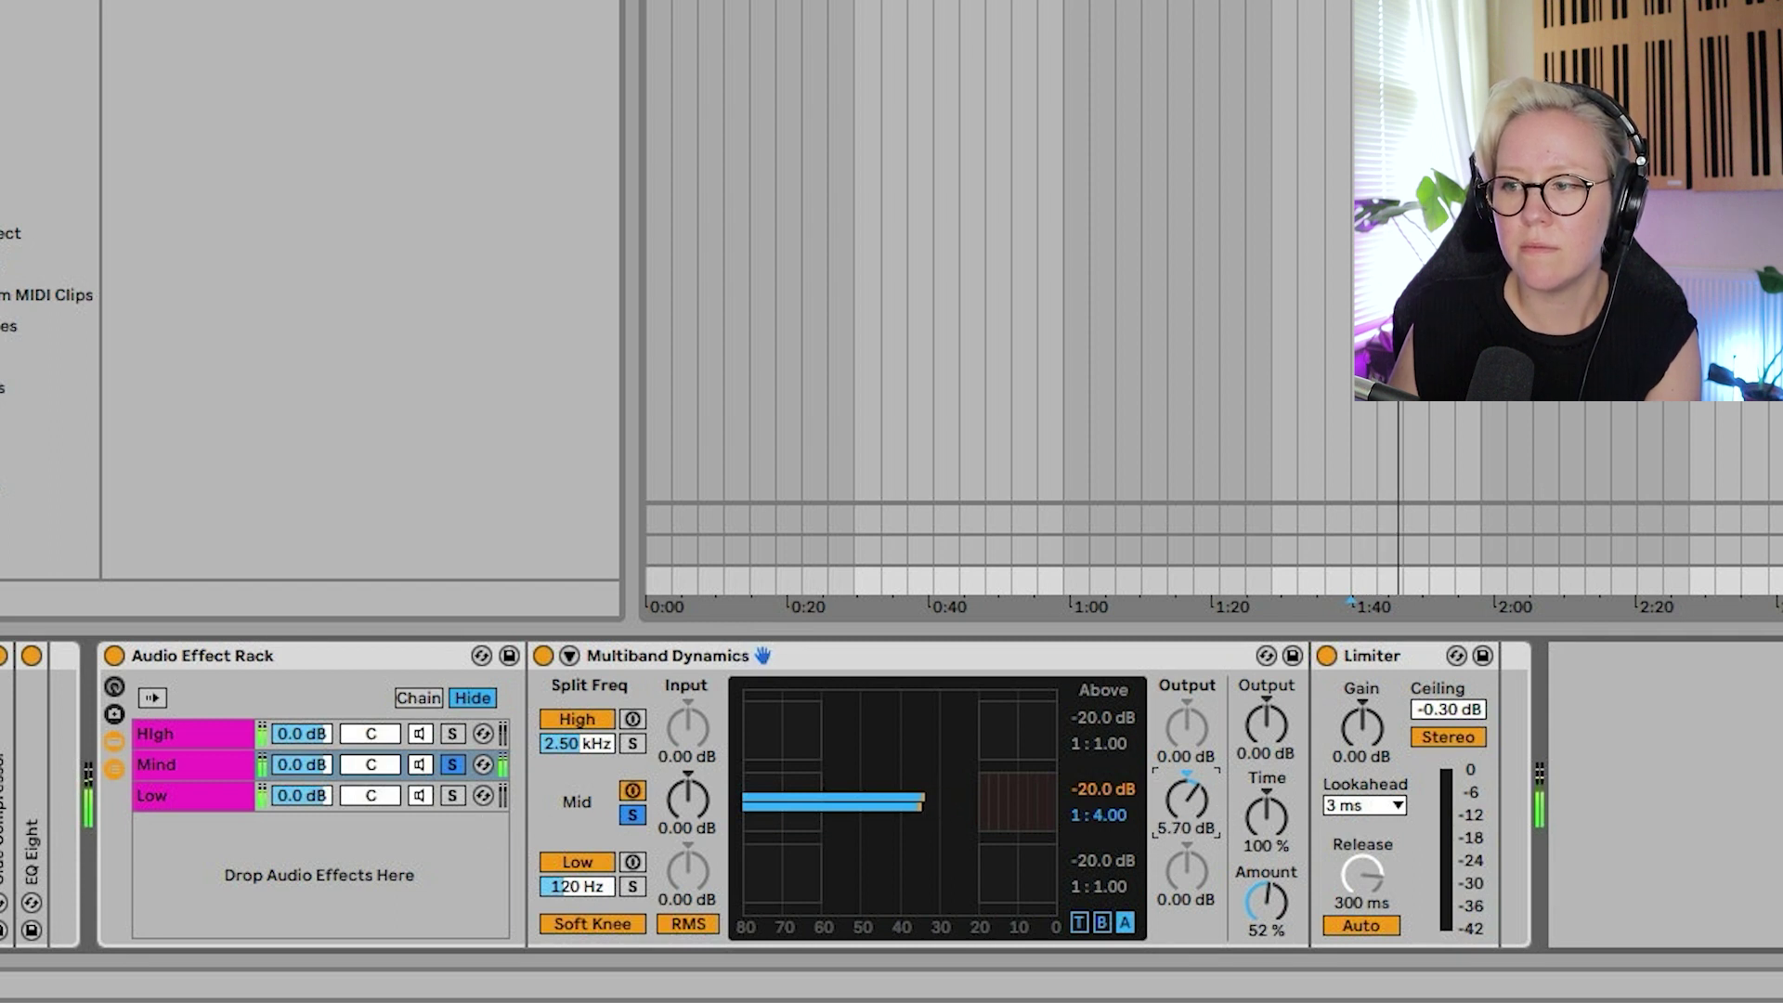
{"action": "left_click", "coordinate": [452, 764]}
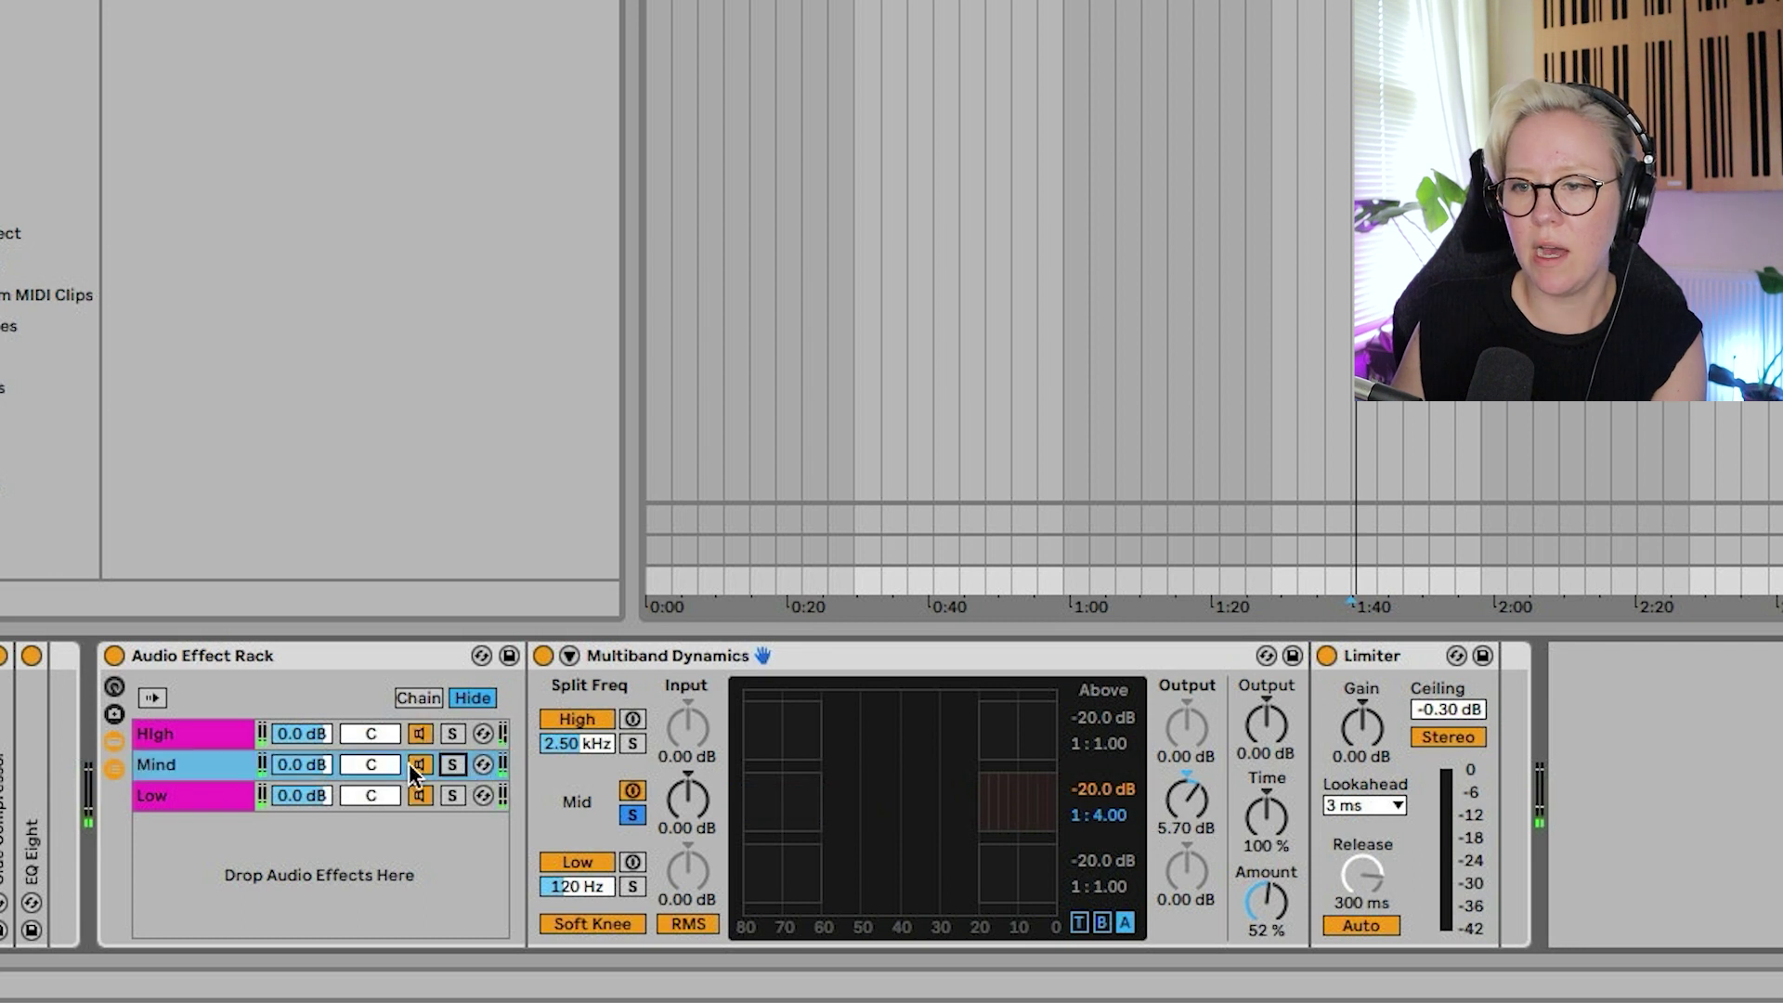
Solo the High chain, adjust its attack and release, and lower the high band threshold to -30 dB
{"action": "left_click", "coordinate": [452, 733]}
{"action": "left_click", "coordinate": [453, 733]}
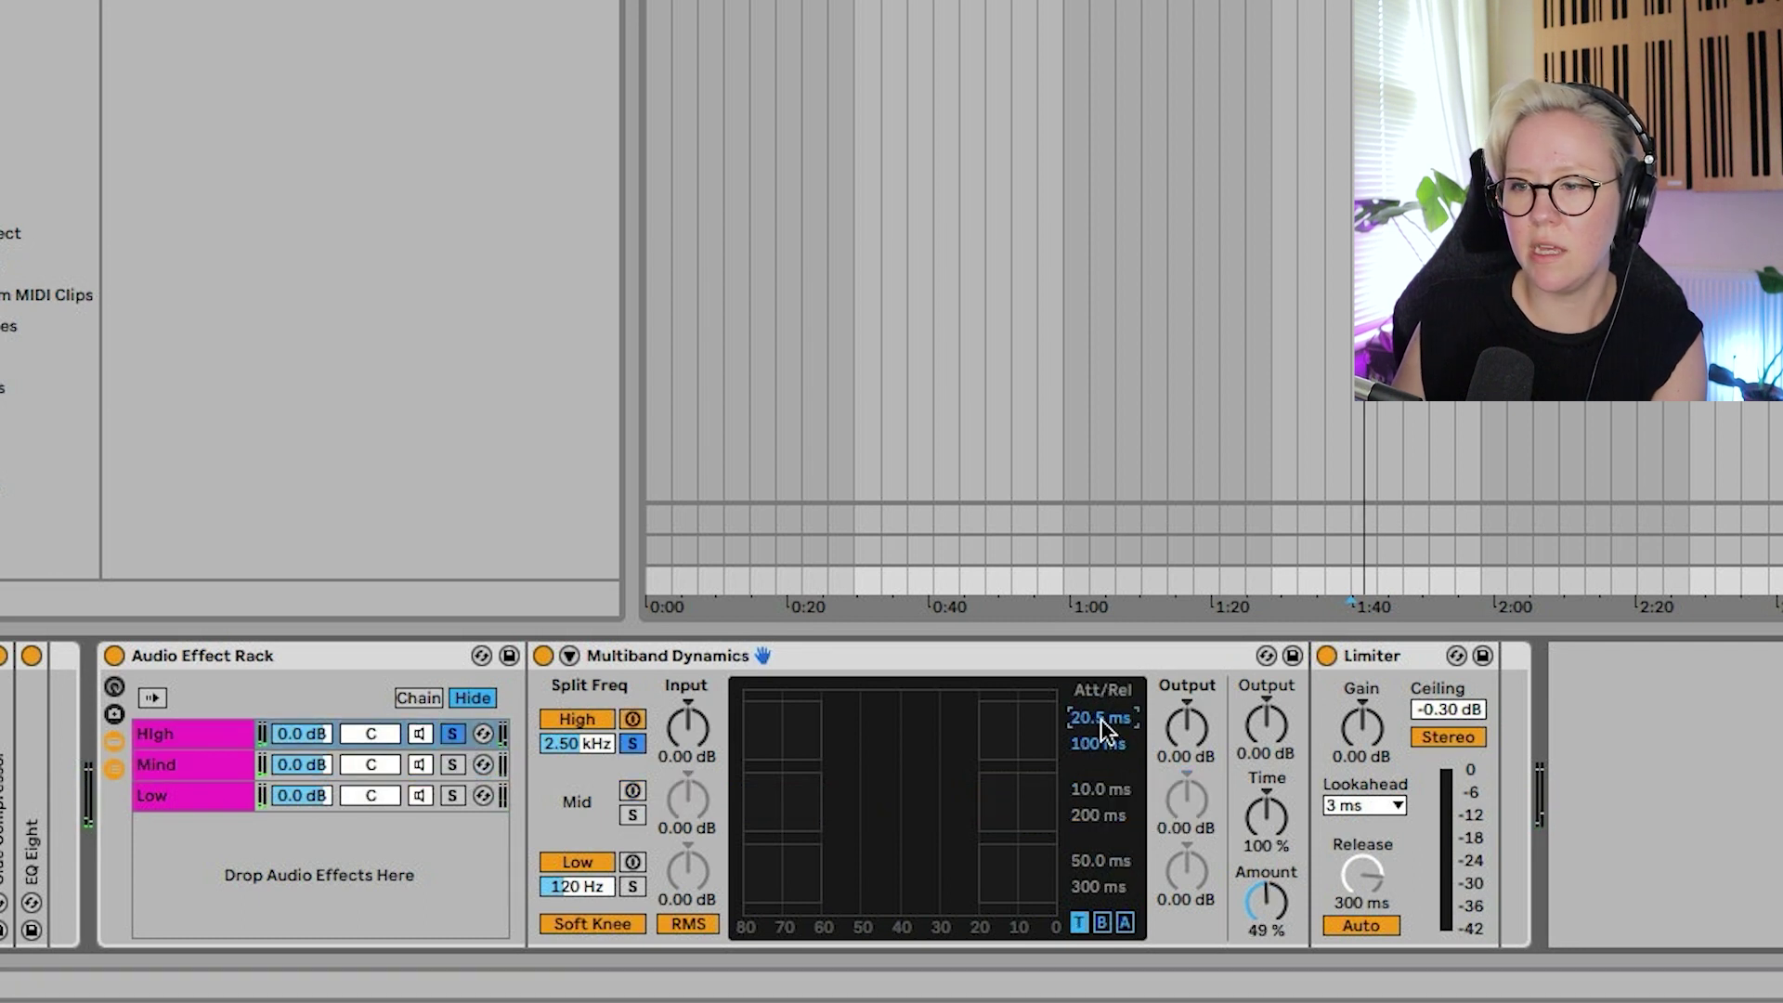
{"action": "mouse_move", "coordinate": [1100, 743]}
{"action": "left_mouse_down"}
{"action": "mouse_move", "coordinate": [1101, 762]}
{"action": "mouse_move", "coordinate": [1103, 738]}
{"action": "left_mouse_up"}
{"action": "key", "text": "space"}
{"action": "left_click", "coordinate": [1124, 922]}
{"action": "left_click_drag", "start_coordinate": [1118, 717], "coordinate": [1191, 715]}
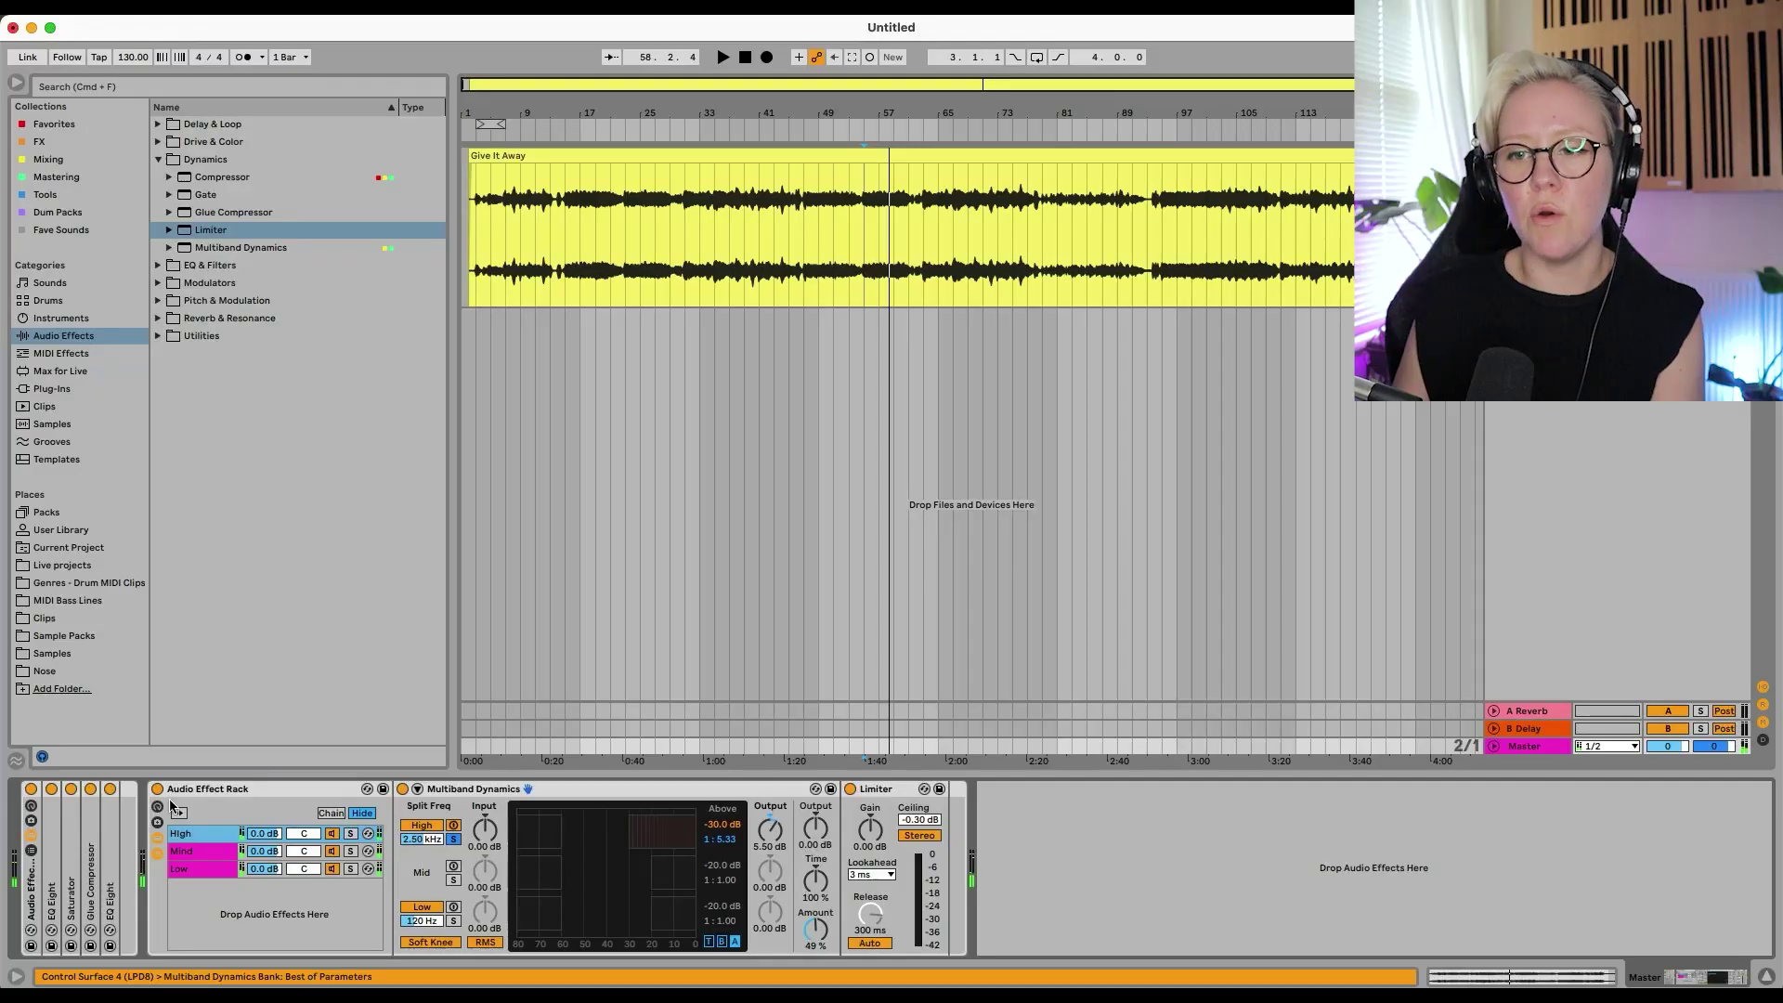
{"action": "left_click", "coordinate": [157, 789]}
{"action": "key", "text": "space"}
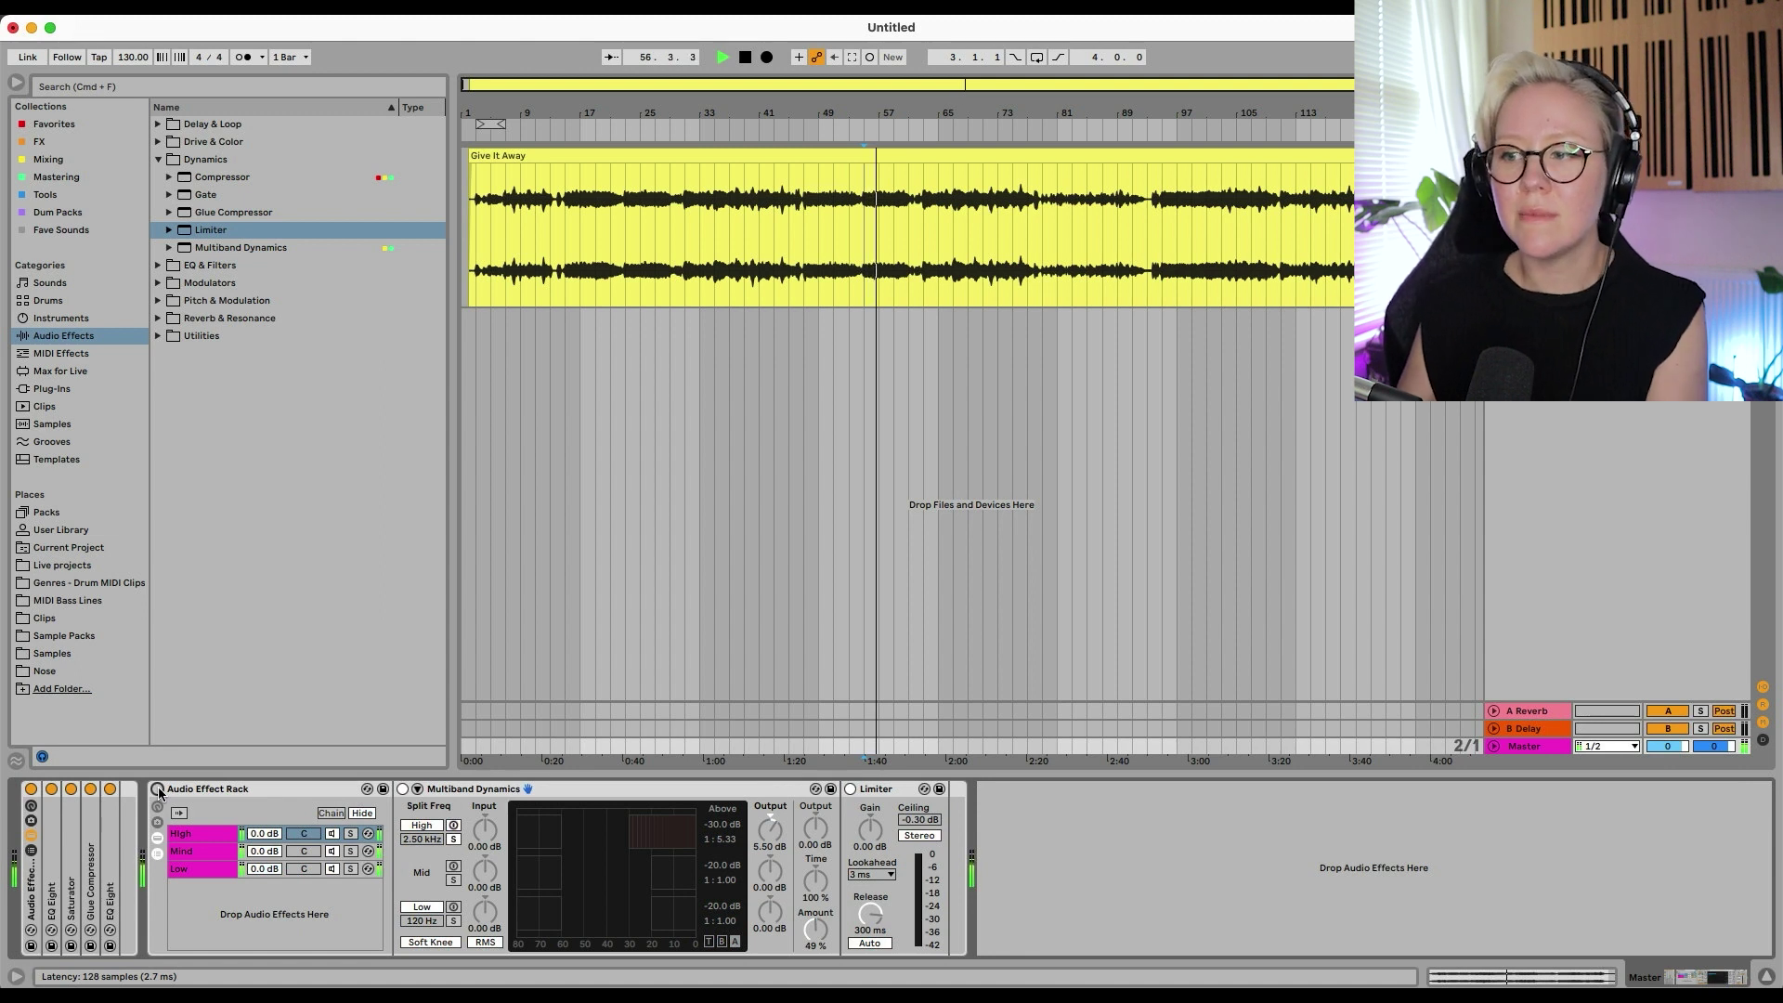
{"action": "left_click", "coordinate": [157, 788]}
{"action": "key", "text": "space"}
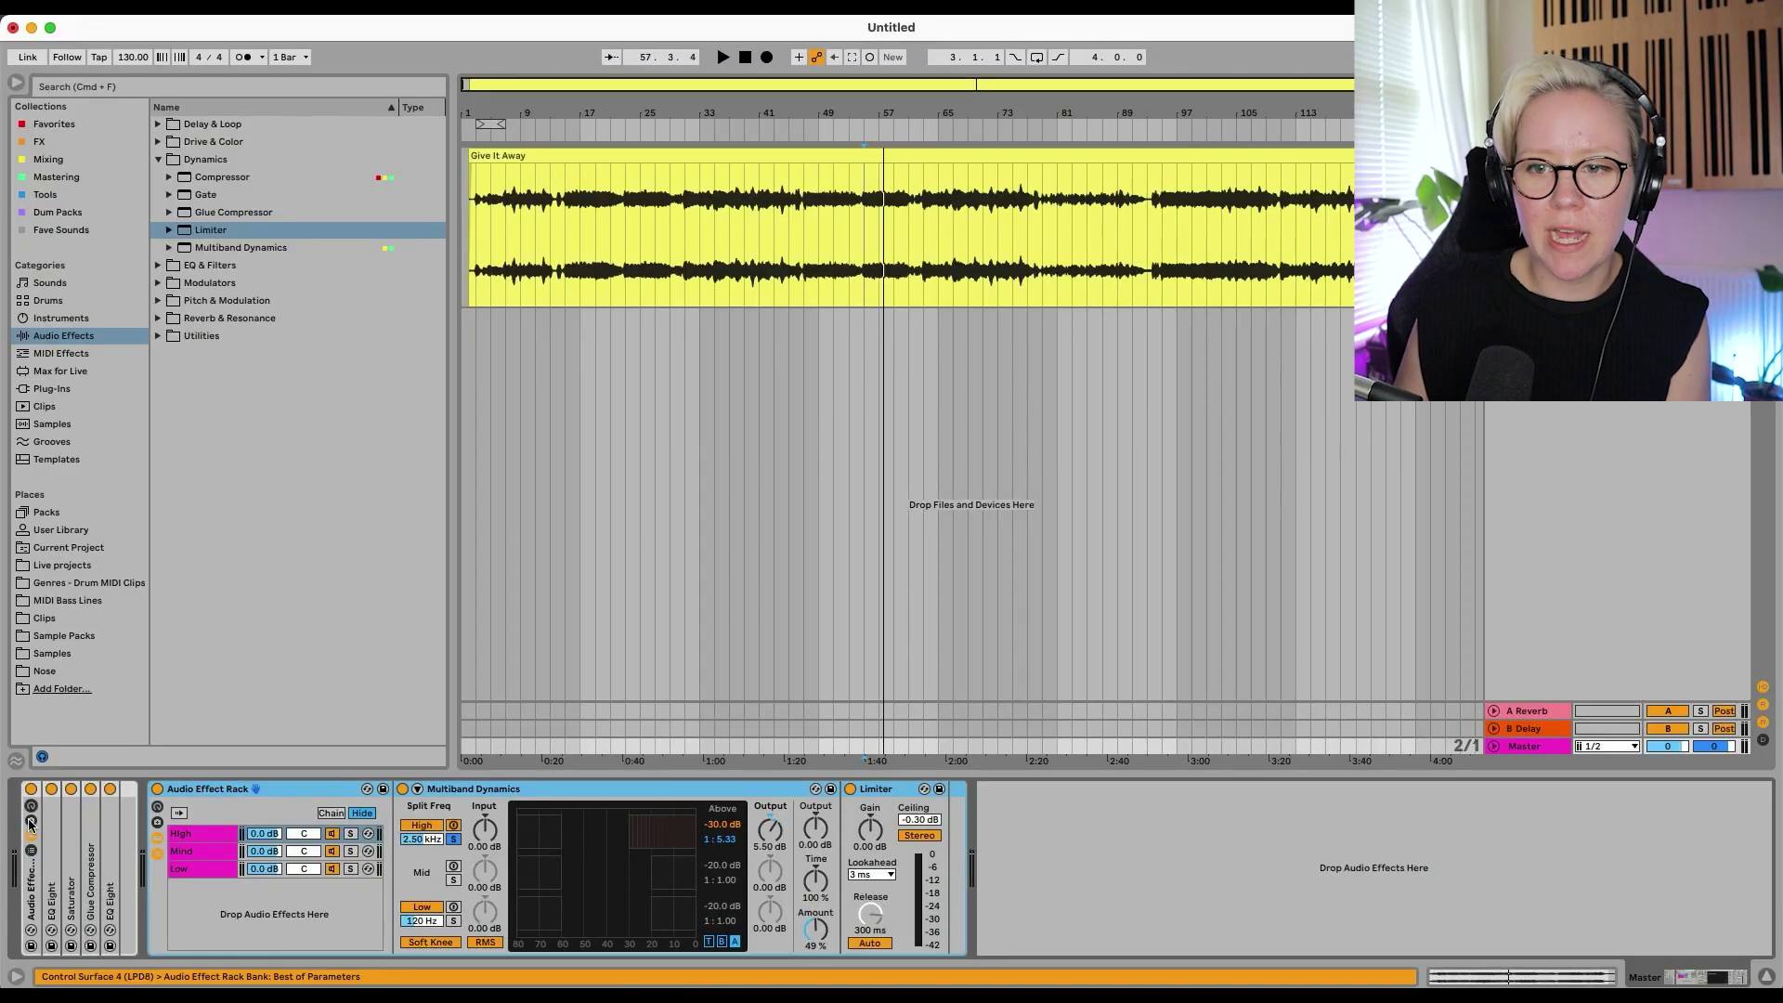
Group the EQs, Saturator, Glue Compressor and three-band rack with Cmd+G, then expand the outer rack
{"action": "scroll", "coordinate": [89, 887], "scroll_direction": "right", "scroll_amount": 3}
{"action": "left_click", "coordinate": [151, 790]}
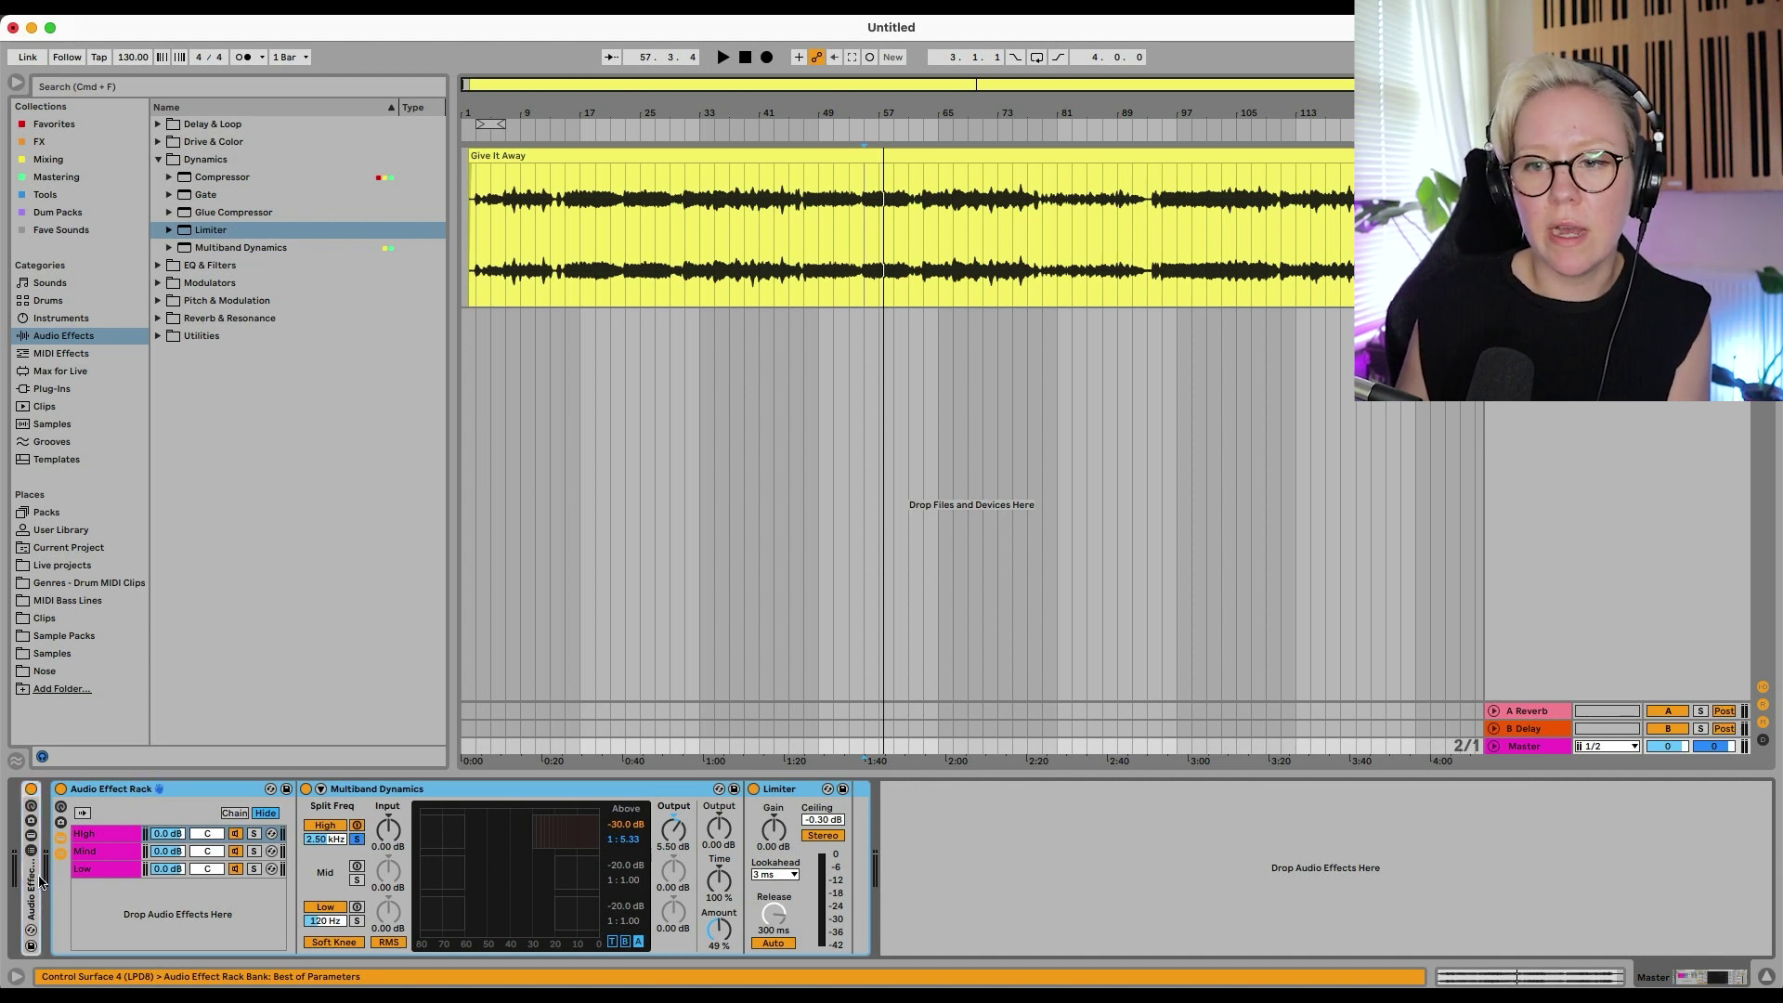
{"action": "key", "text": "super+g"}
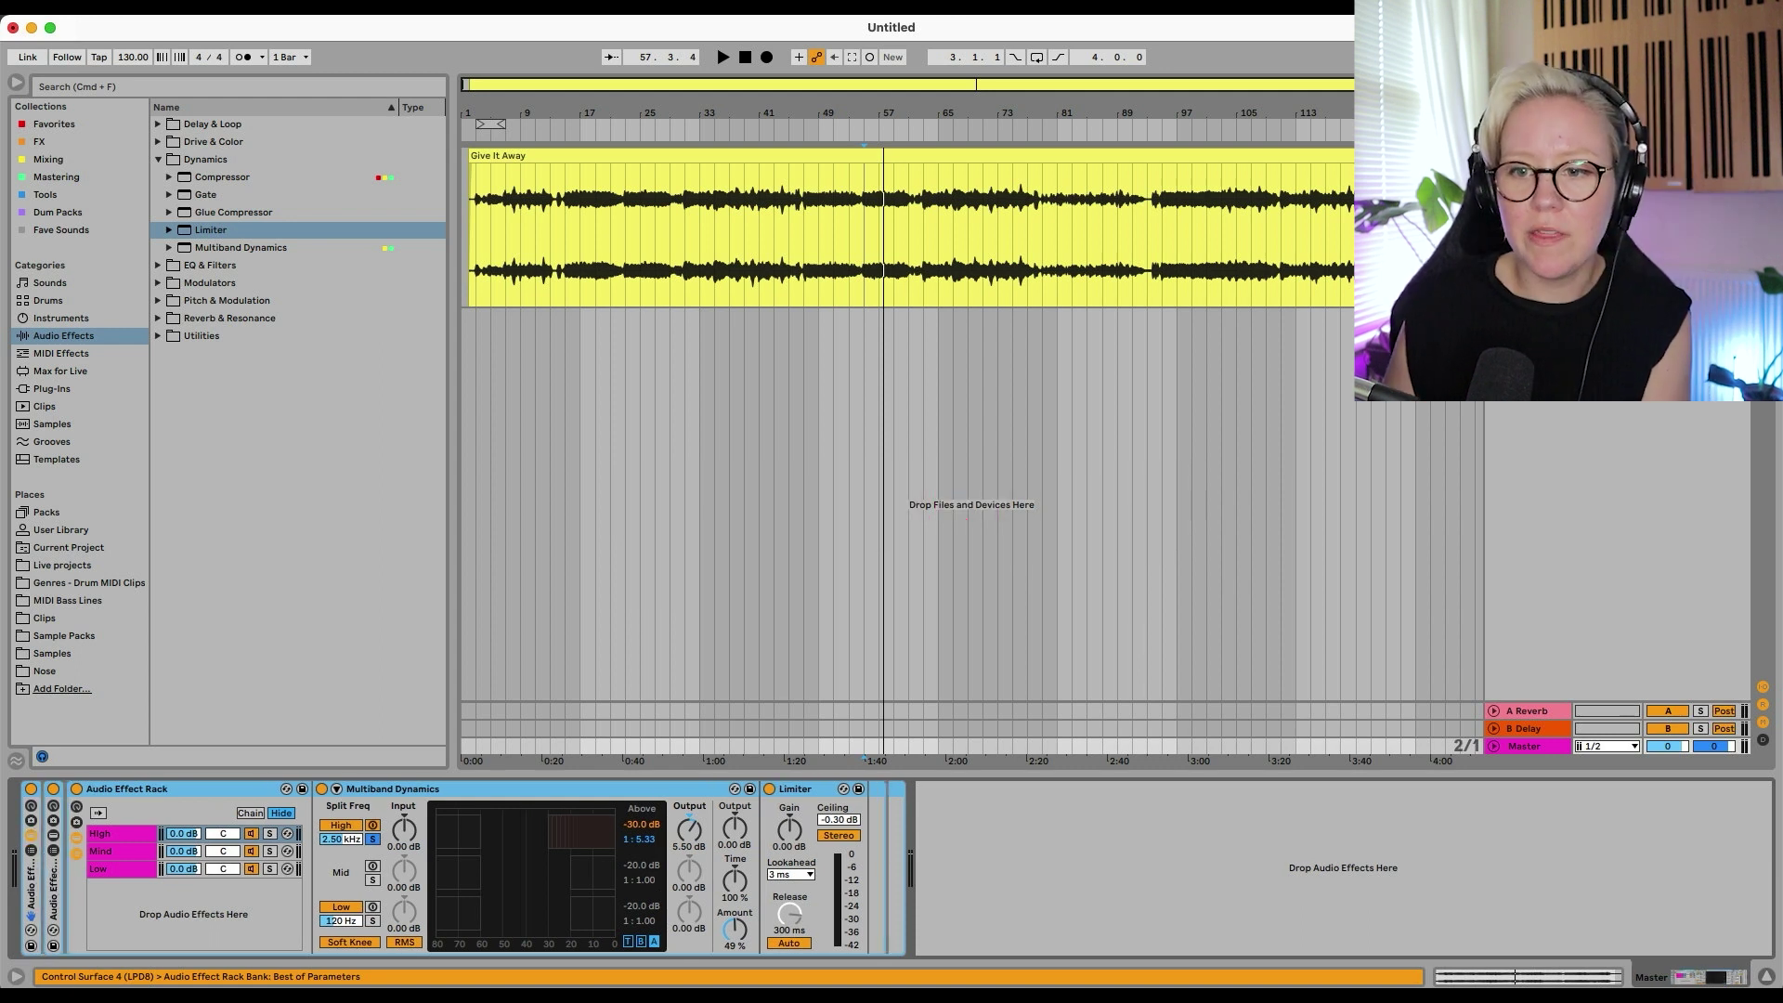
{"action": "double_click", "coordinate": [35, 892]}
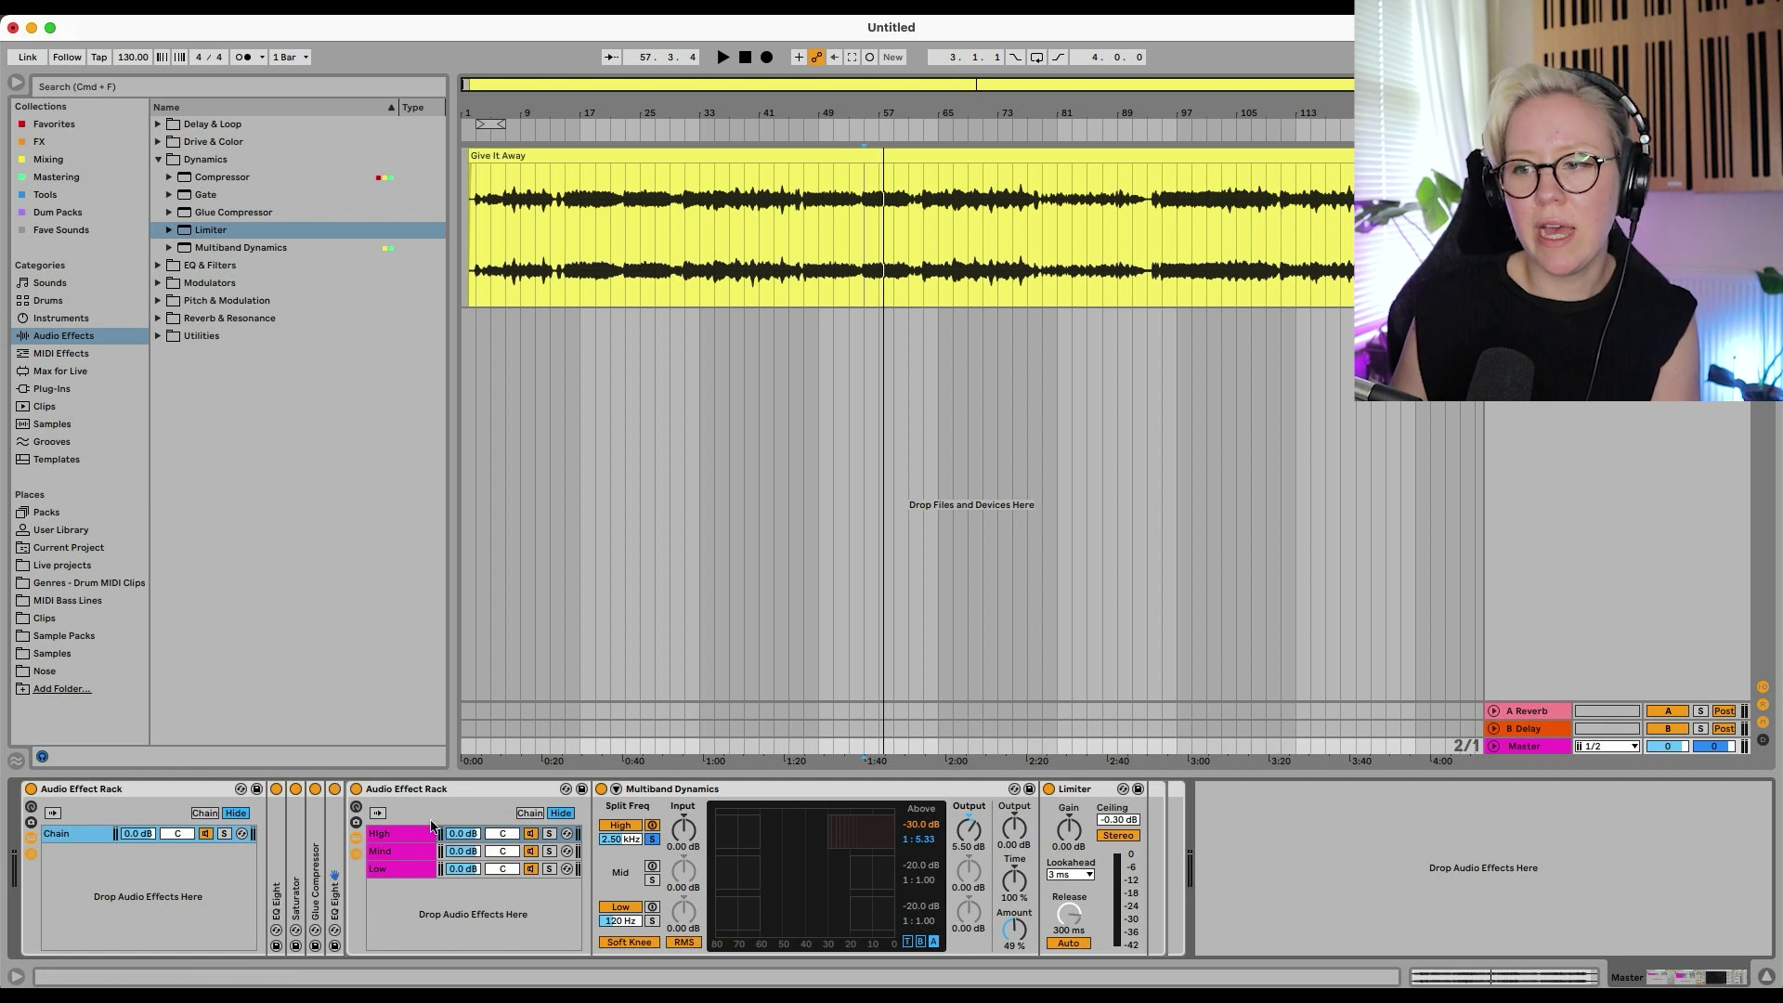
Fold Multiband Dynamics and Limiter, then drag a Limiter from Dynamics after the three-band rack
{"action": "double_click", "coordinate": [729, 790]}
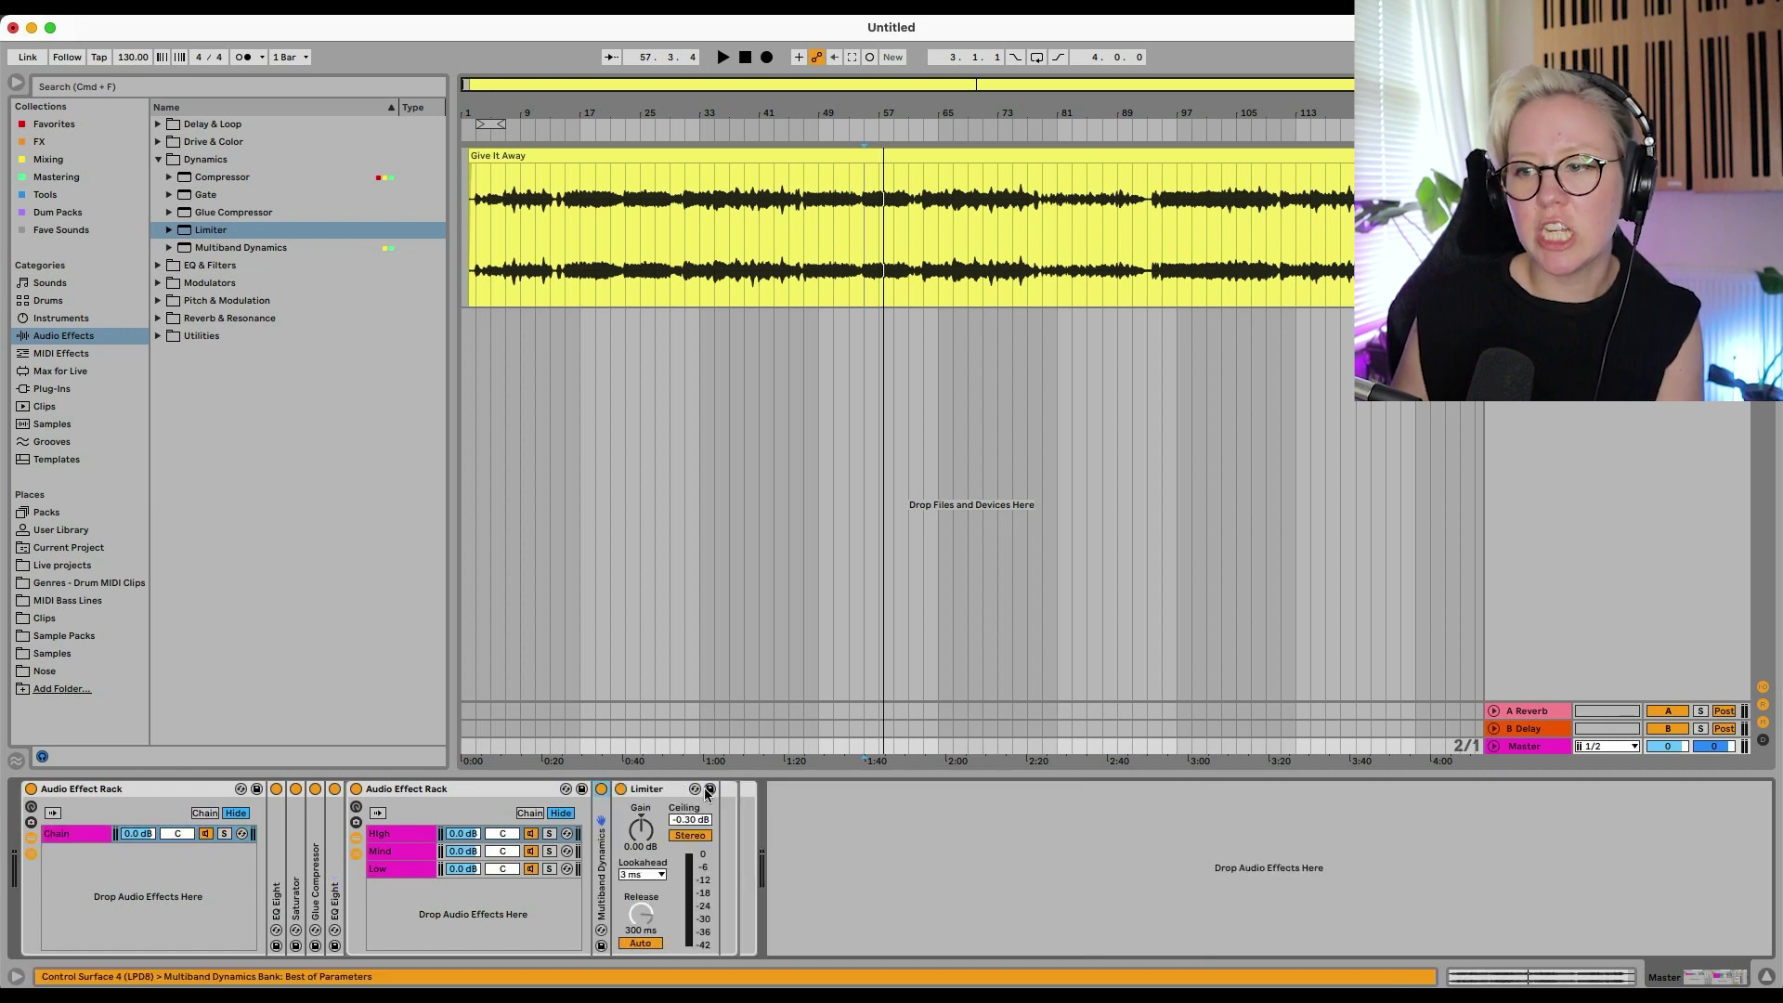
{"action": "double_click", "coordinate": [699, 789]}
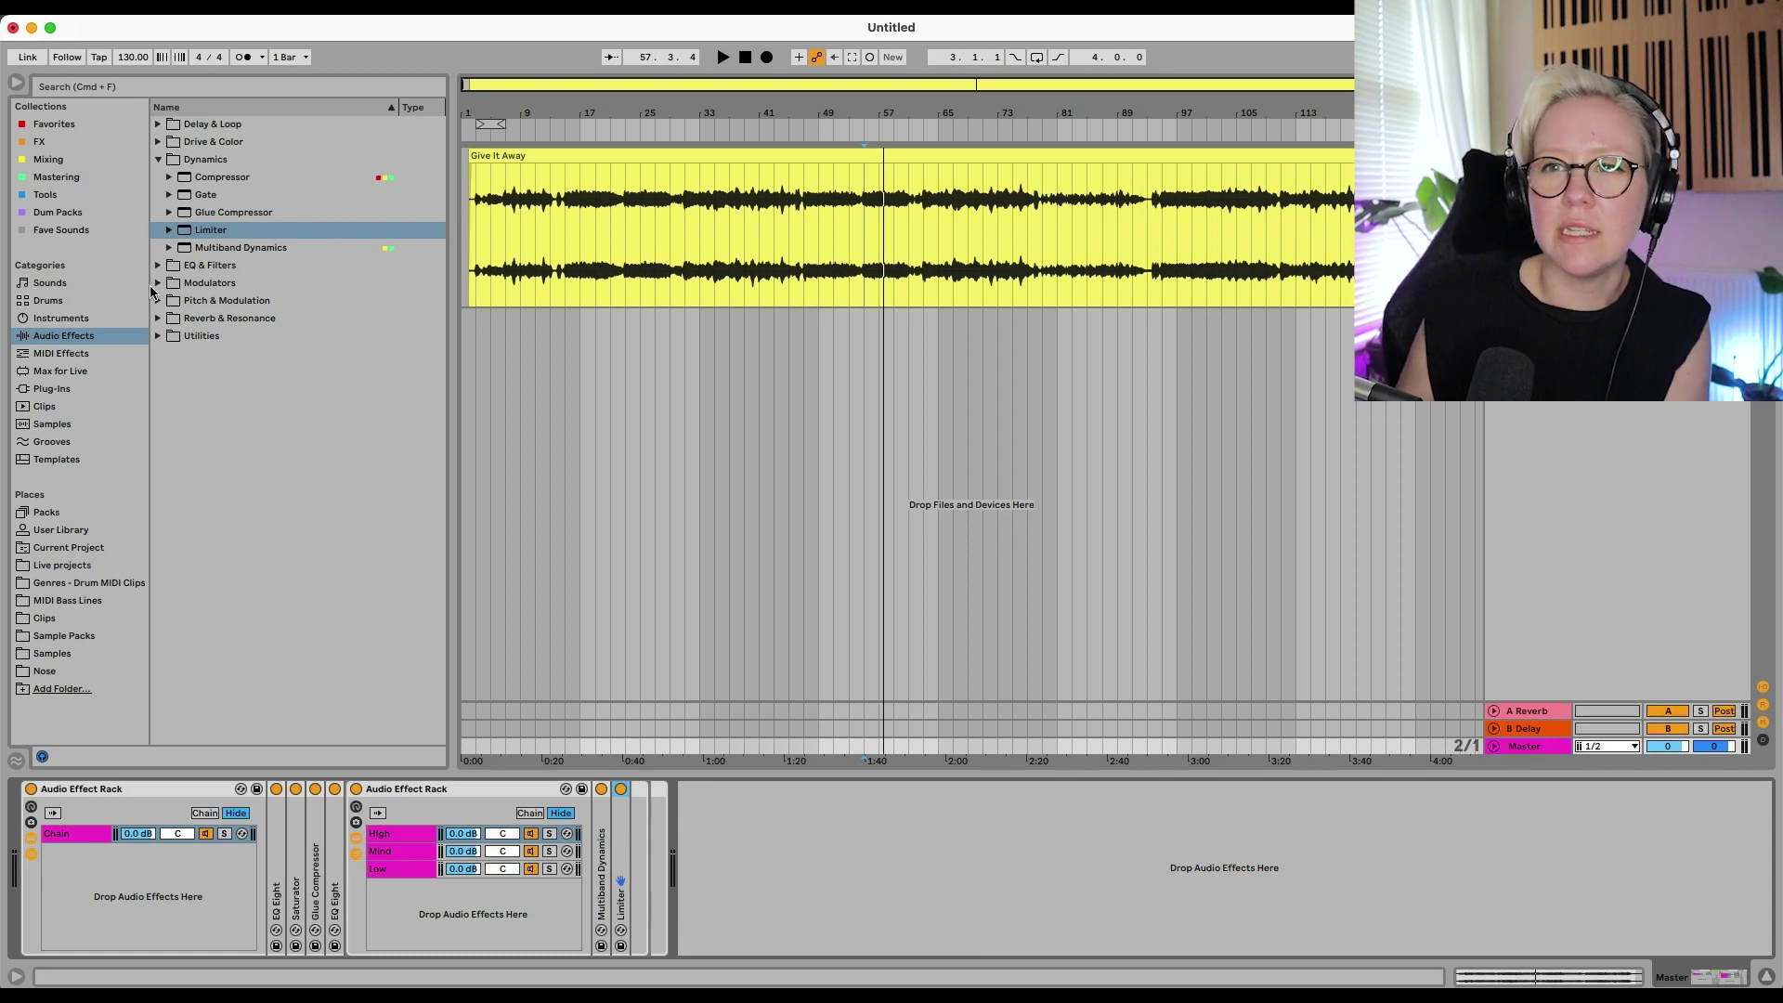
{"action": "left_click", "coordinate": [181, 163]}
{"action": "left_click", "coordinate": [160, 163]}
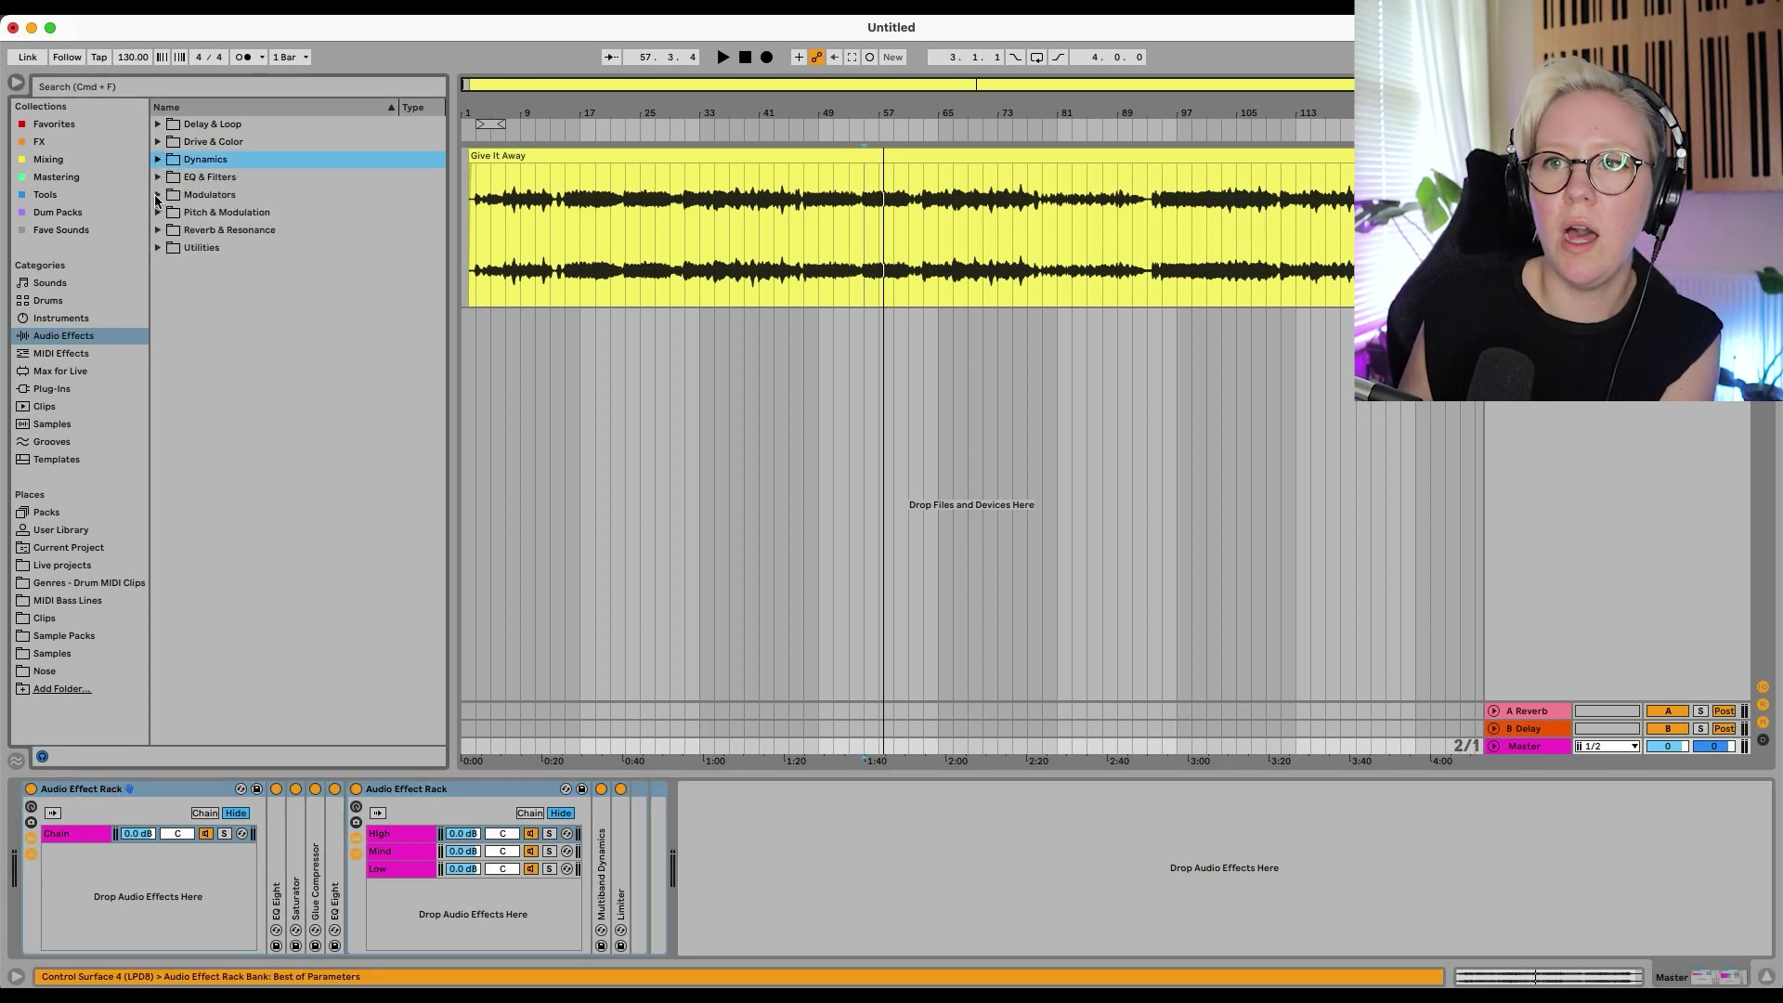
{"action": "left_click", "coordinate": [158, 158]}
{"action": "left_click_drag", "start_coordinate": [211, 230], "coordinate": [641, 834]}
{"action": "left_click", "coordinate": [407, 867]}
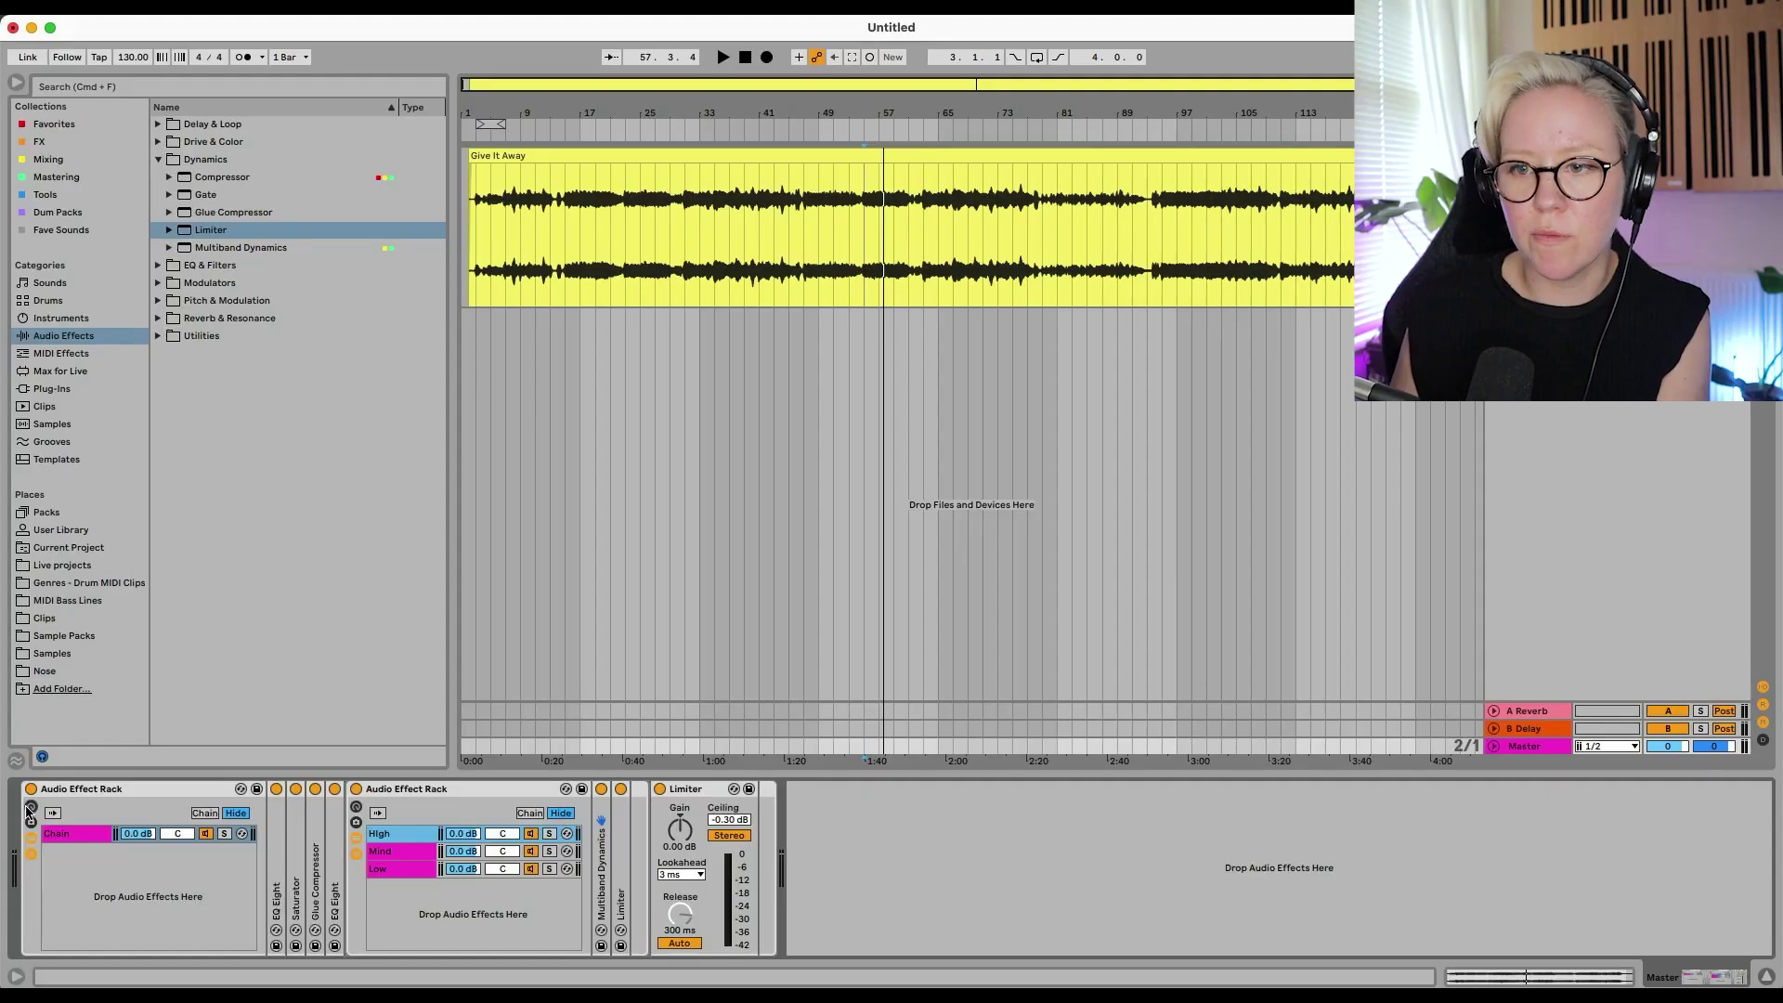
Show the three-band rack's eight macro knobs and display the Mind chain's devices
{"action": "left_click", "coordinate": [30, 807]}
{"action": "left_click", "coordinate": [30, 807]}
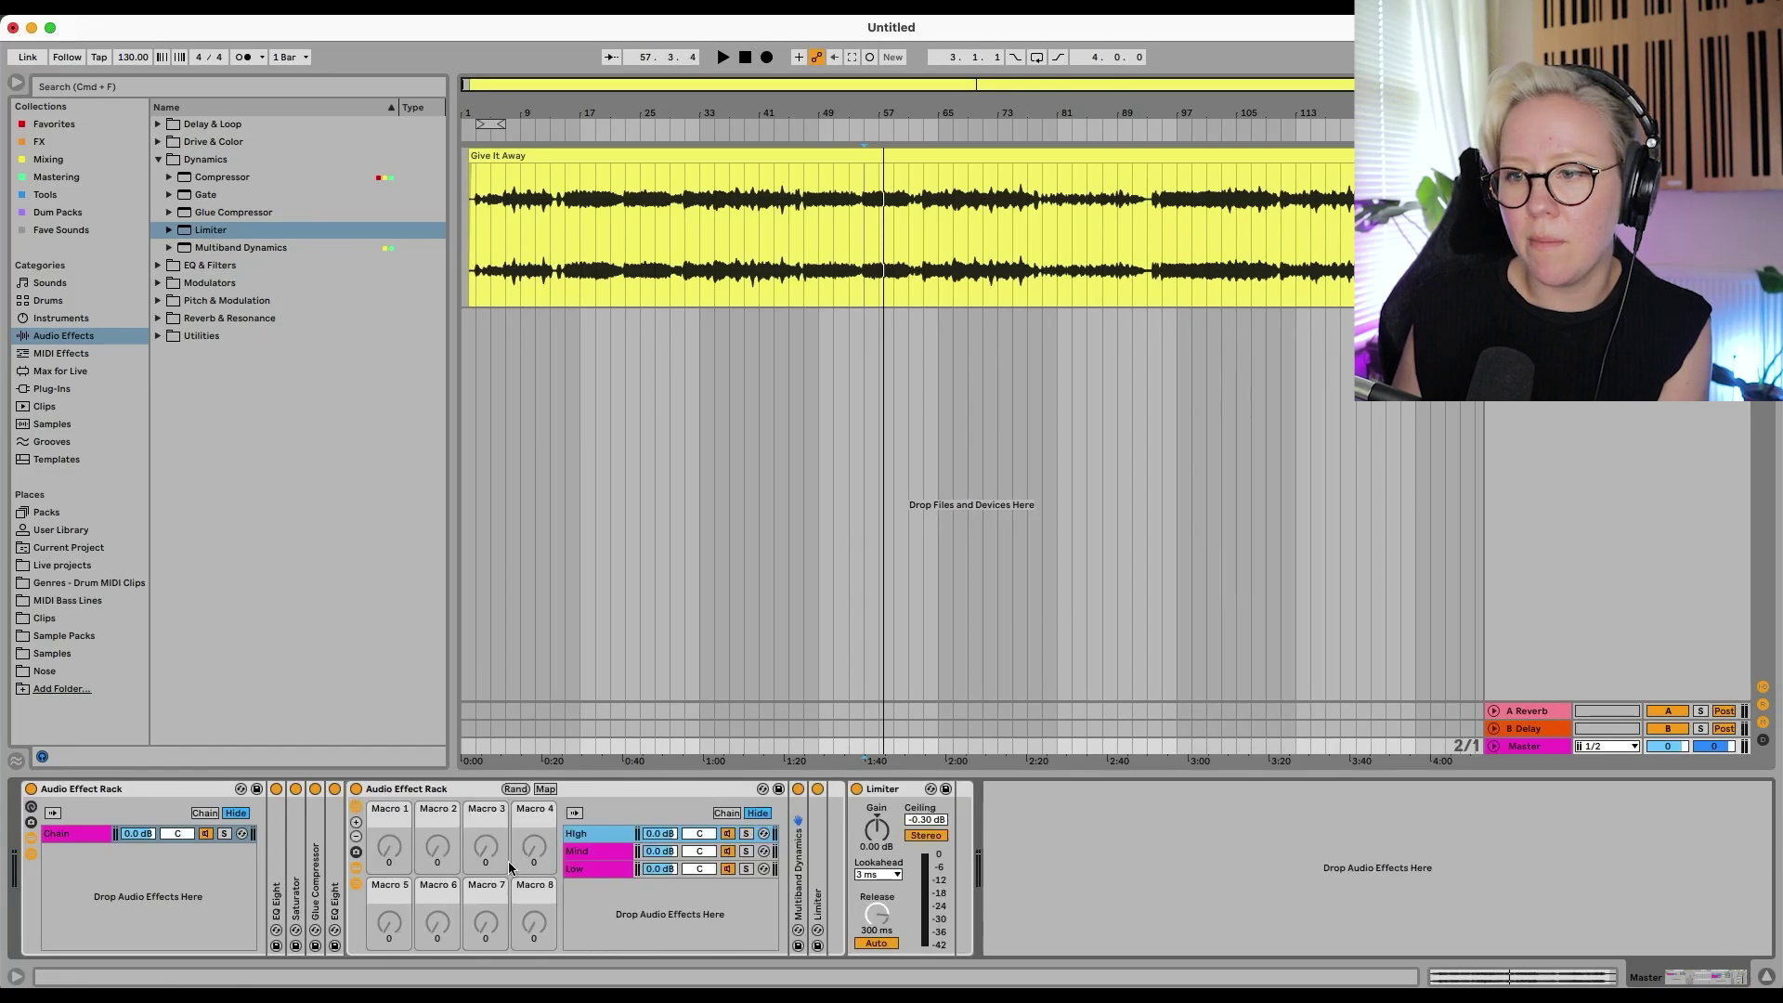
{"action": "left_click", "coordinate": [594, 850]}
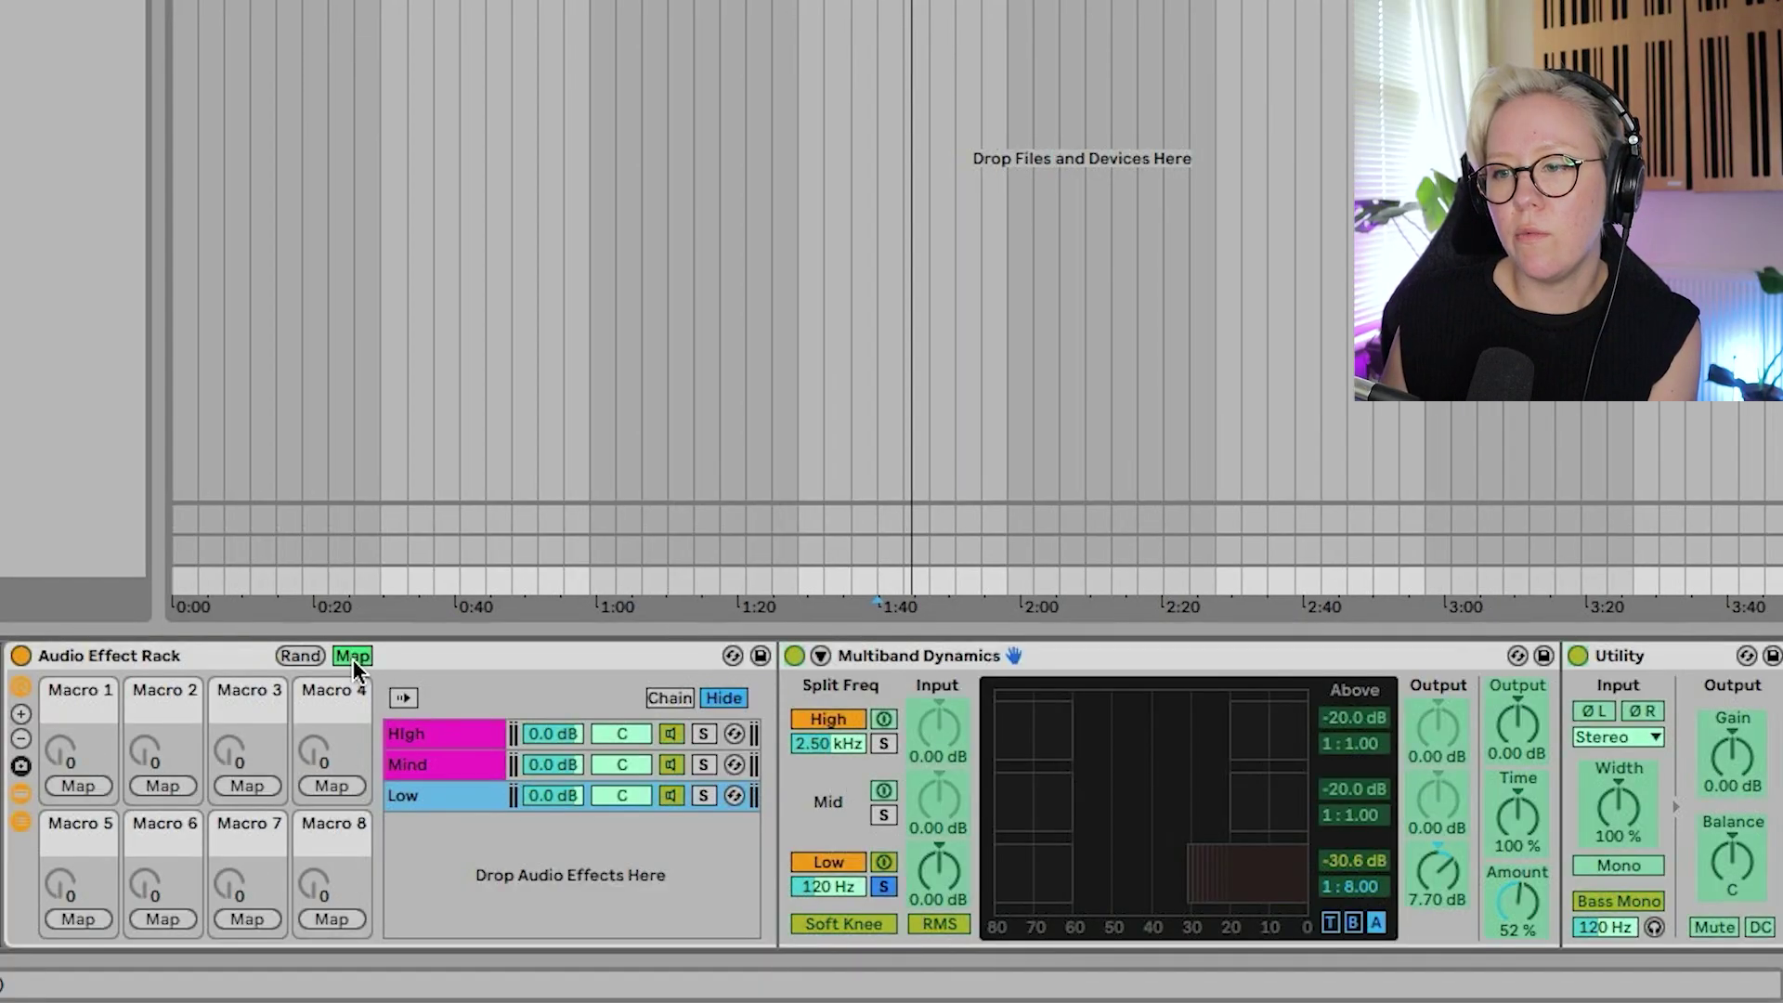
Map Macro 3 to the low band's Output Gain and threshold, with output gain minimum 0 dB
{"action": "left_click", "coordinate": [1437, 872]}
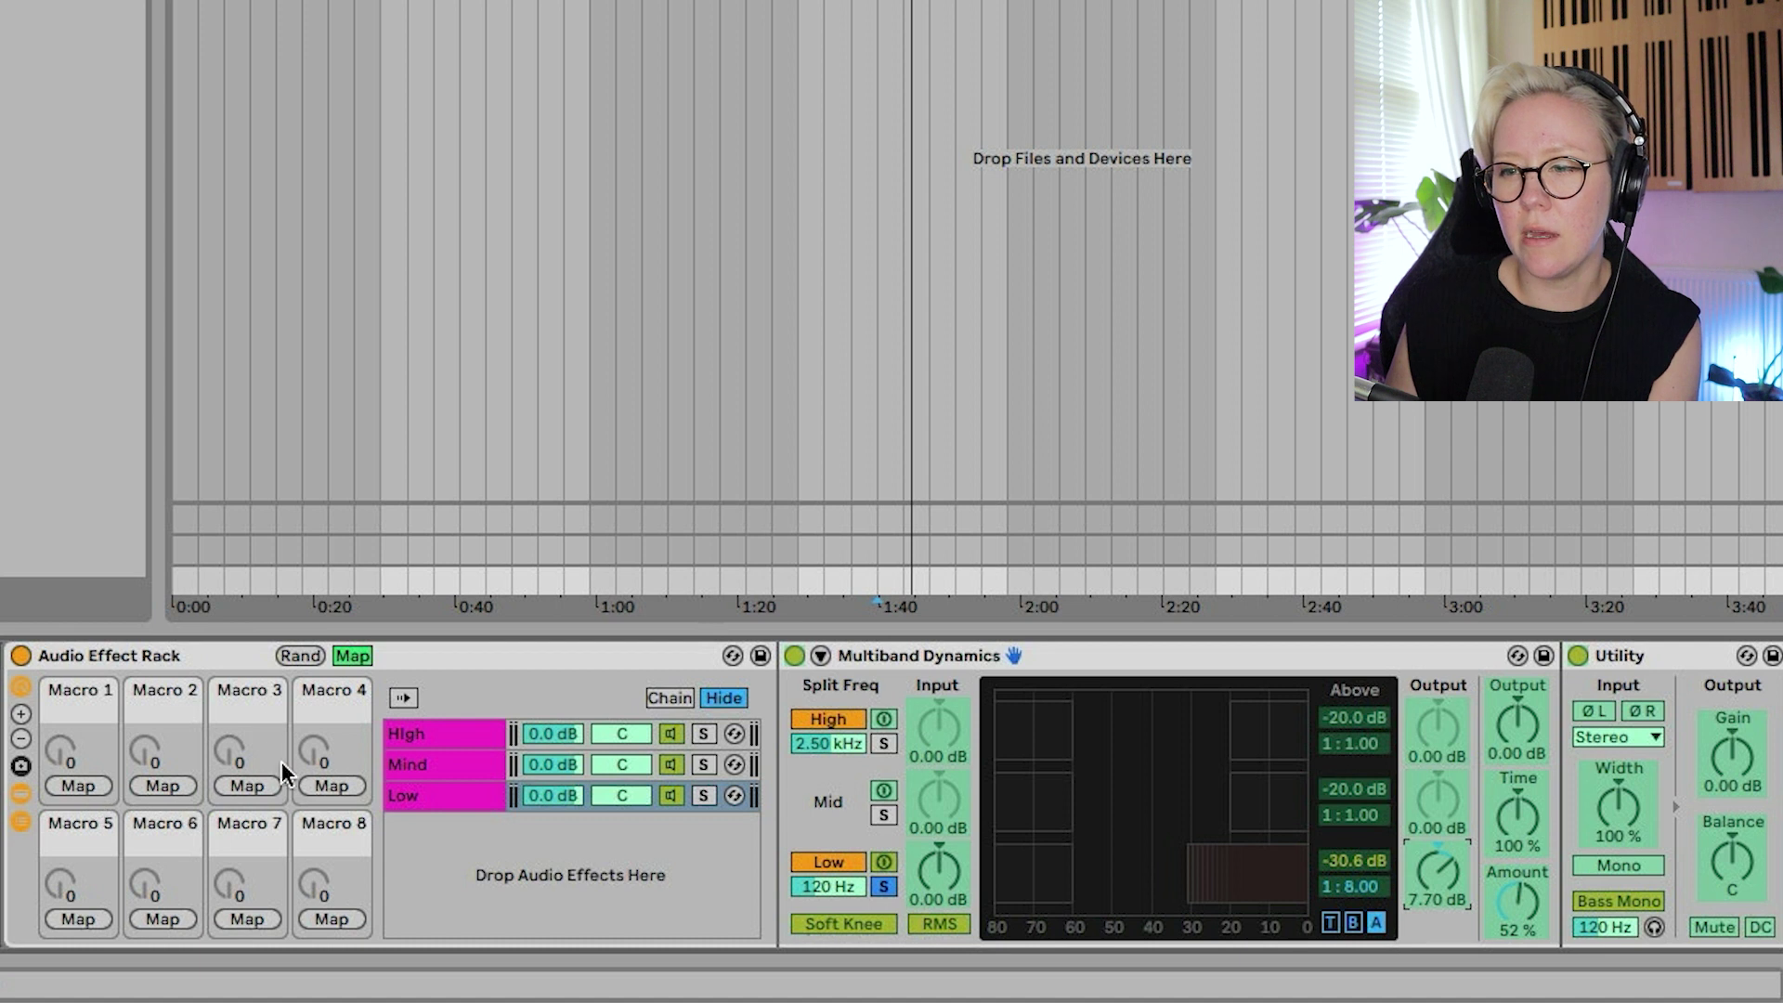
{"action": "left_click", "coordinate": [248, 784]}
{"action": "left_click", "coordinate": [1355, 863]}
{"action": "left_click", "coordinate": [254, 789]}
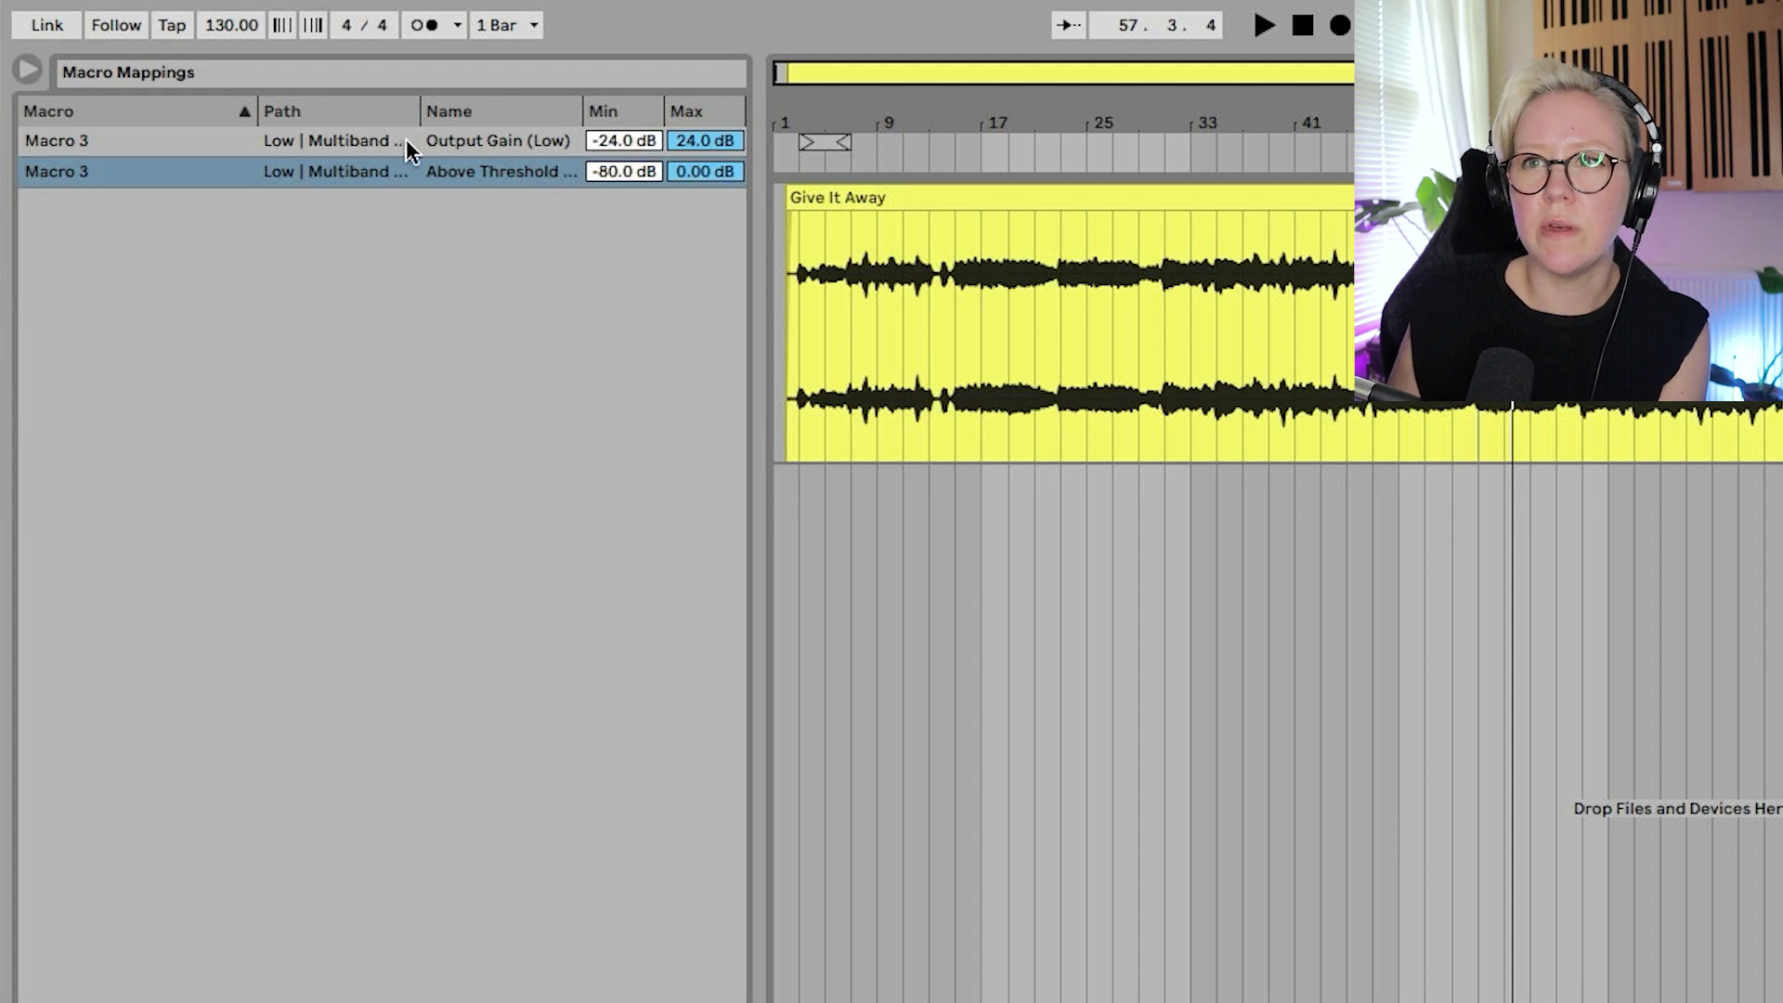
{"action": "left_click", "coordinate": [487, 141]}
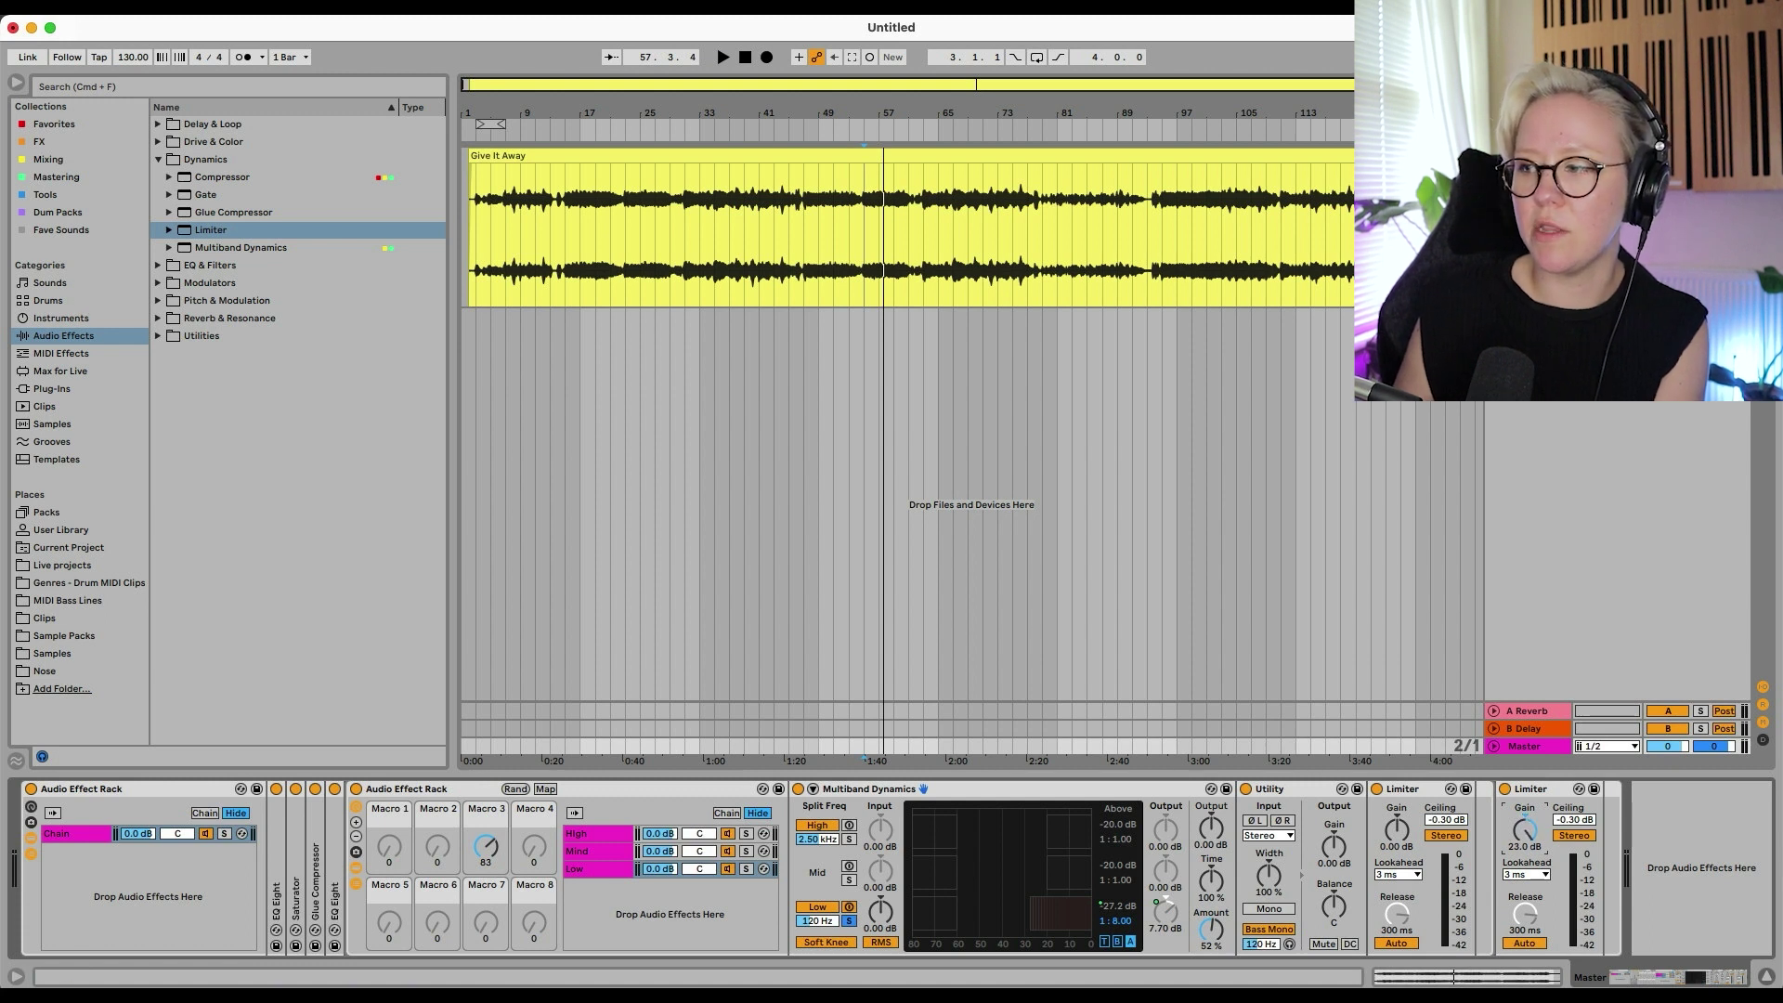
{"action": "key", "text": "super+m"}
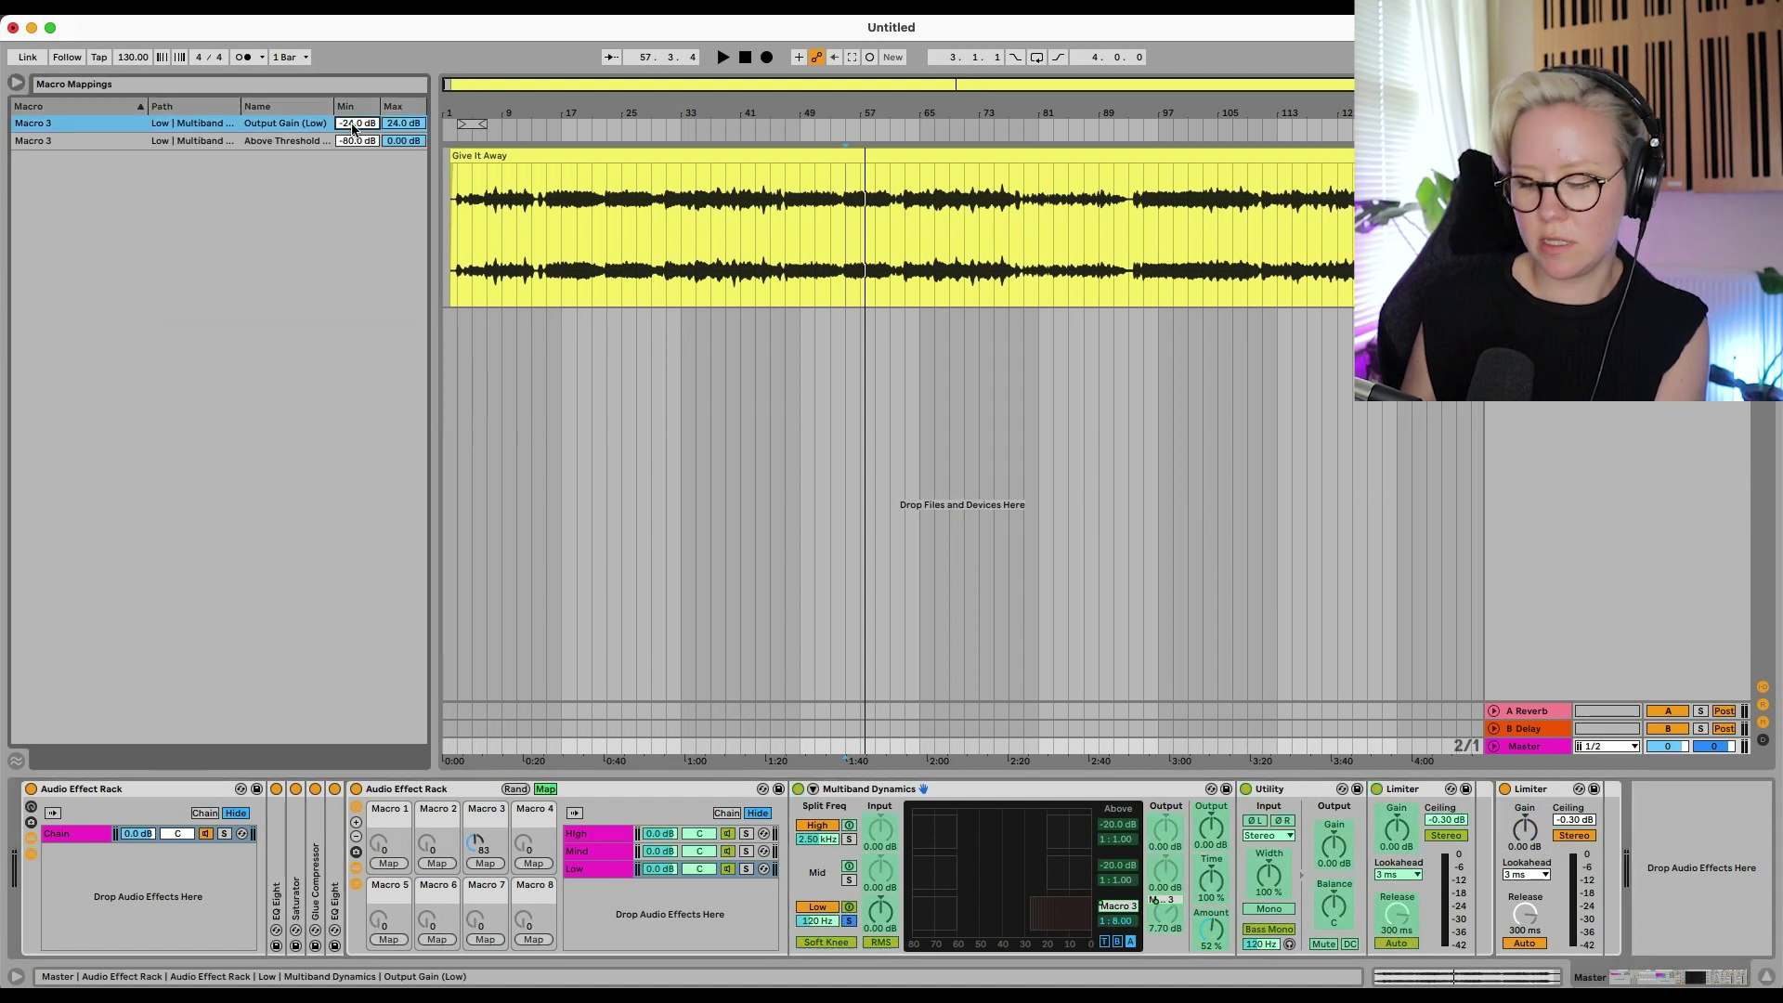
{"action": "key", "text": "Return"}
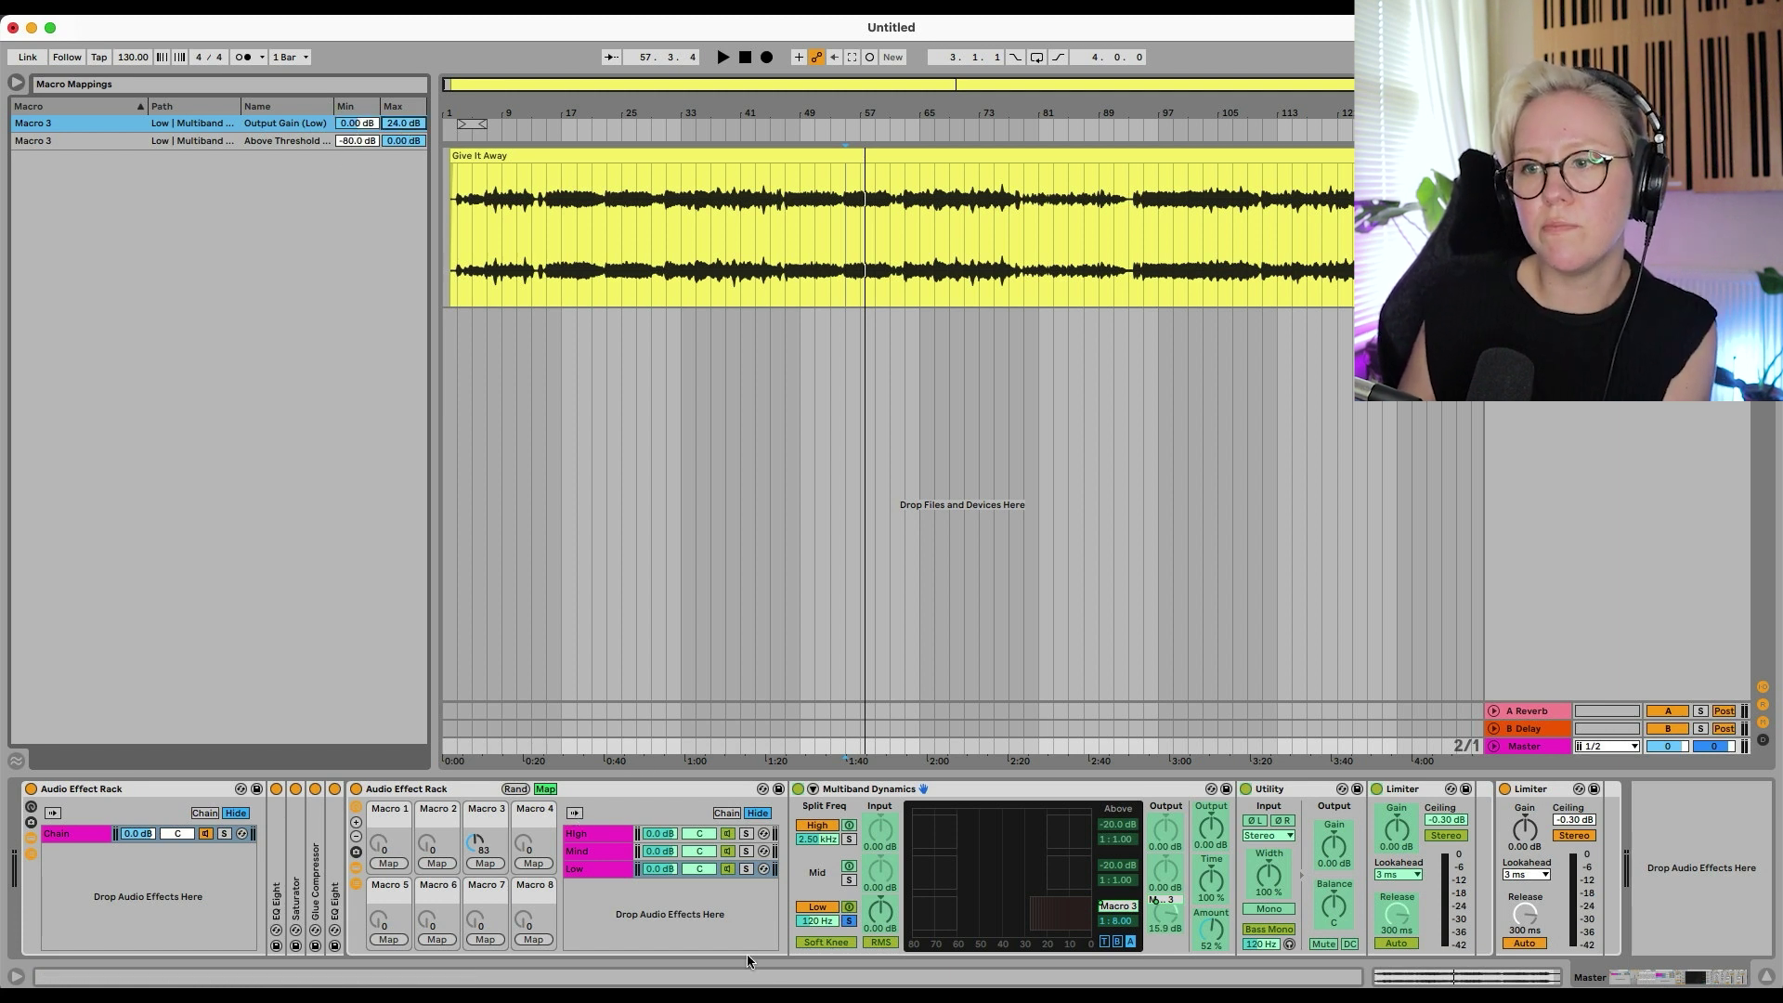
Set Macro 3's low threshold mapping to a 0 dB minimum and -40 dB maximum
{"action": "left_click", "coordinate": [545, 789]}
{"action": "left_click_drag", "start_coordinate": [482, 863], "coordinate": [486, 919]}
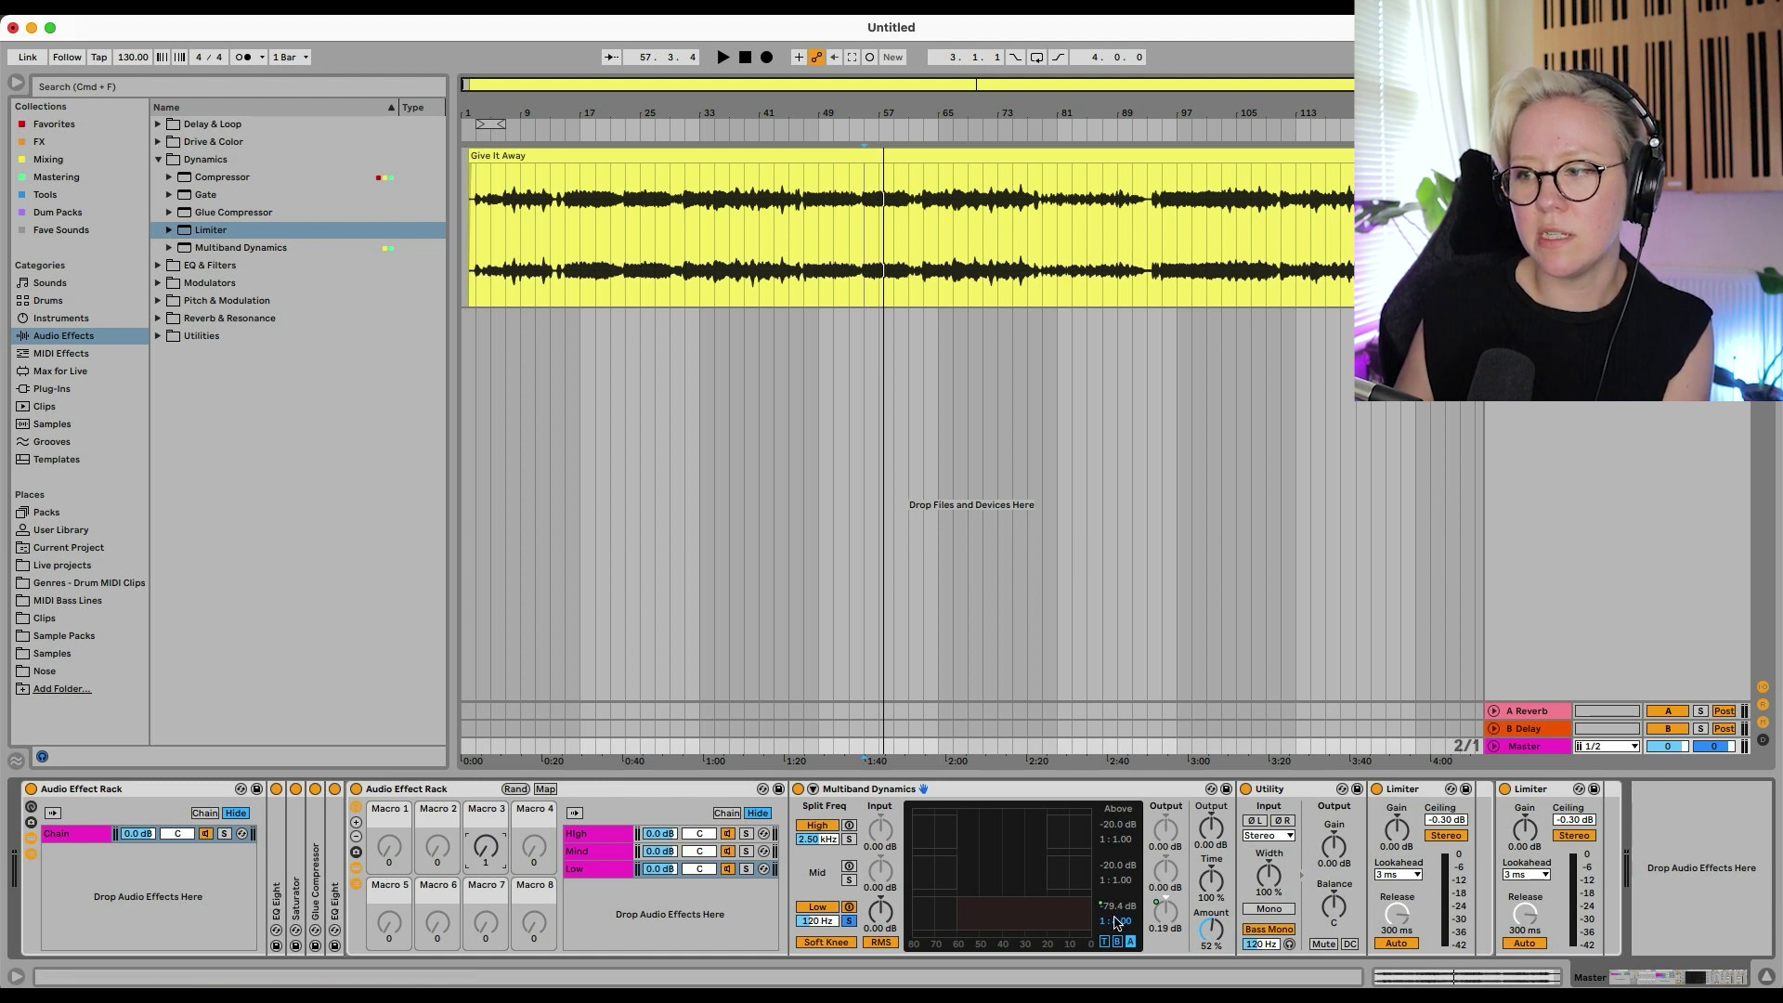
{"action": "left_click", "coordinate": [545, 789]}
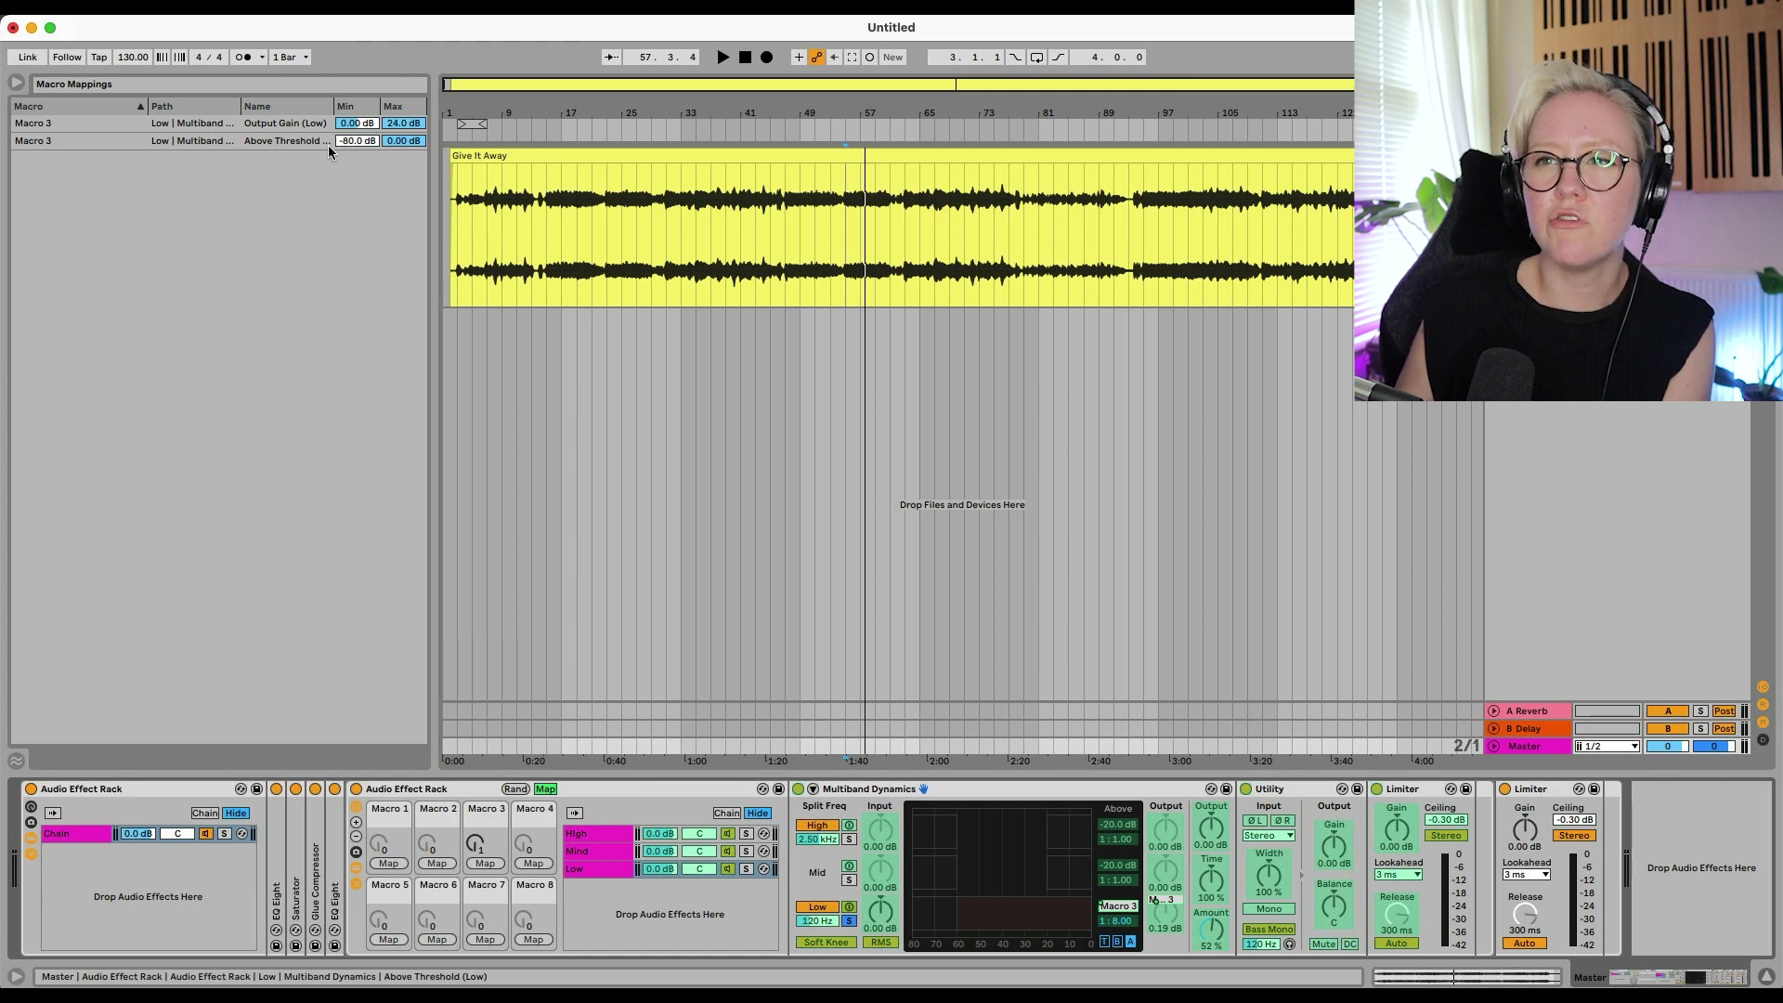
{"action": "left_click", "coordinate": [357, 142]}
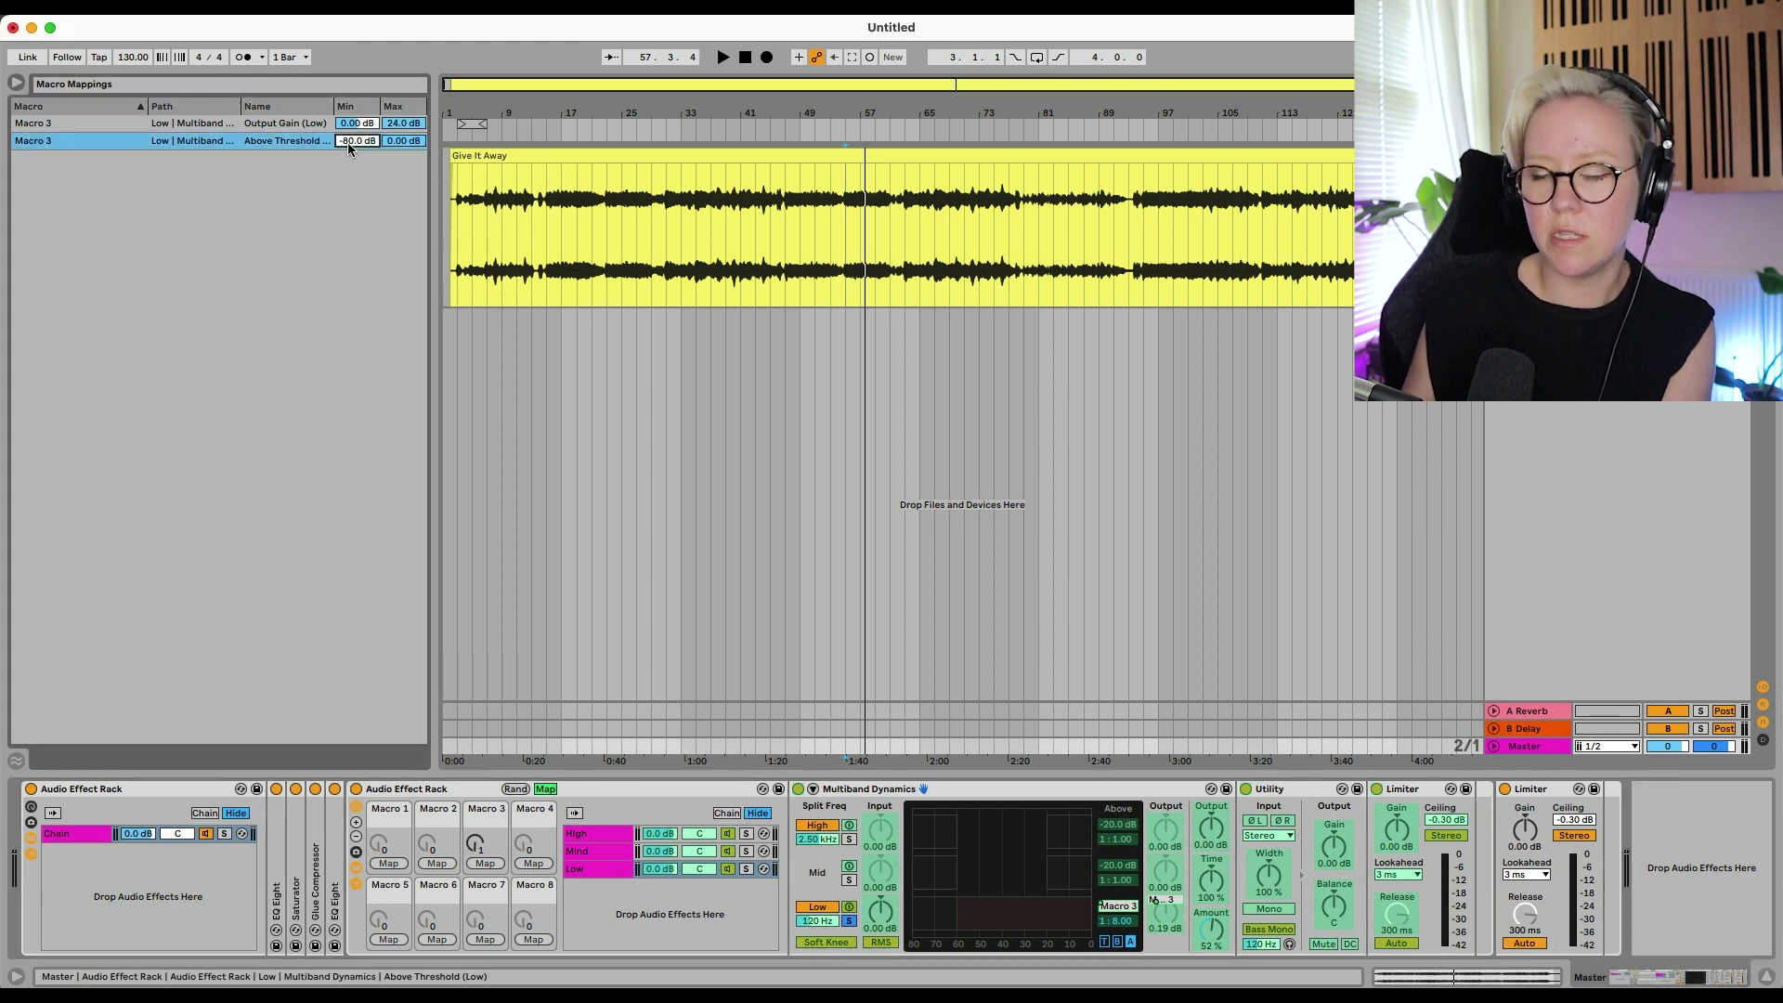
{"action": "type", "text": "0"}
{"action": "key", "text": "Return"}
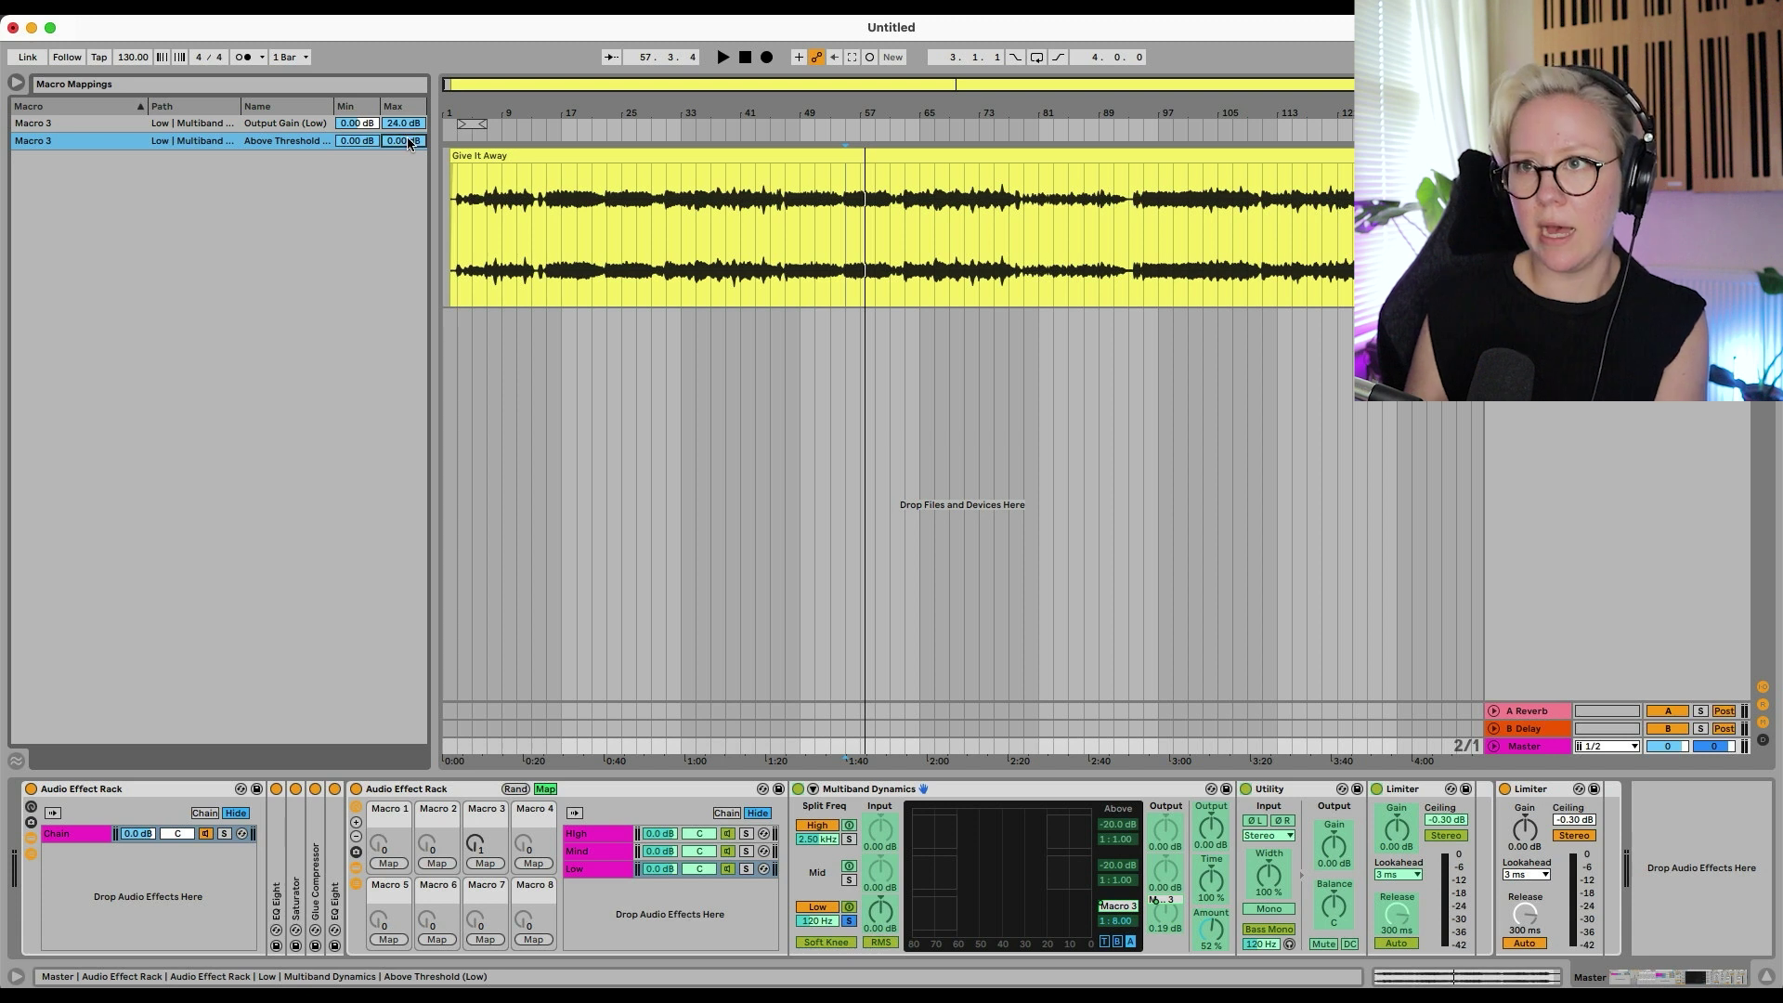
{"action": "left_click", "coordinate": [408, 142]}
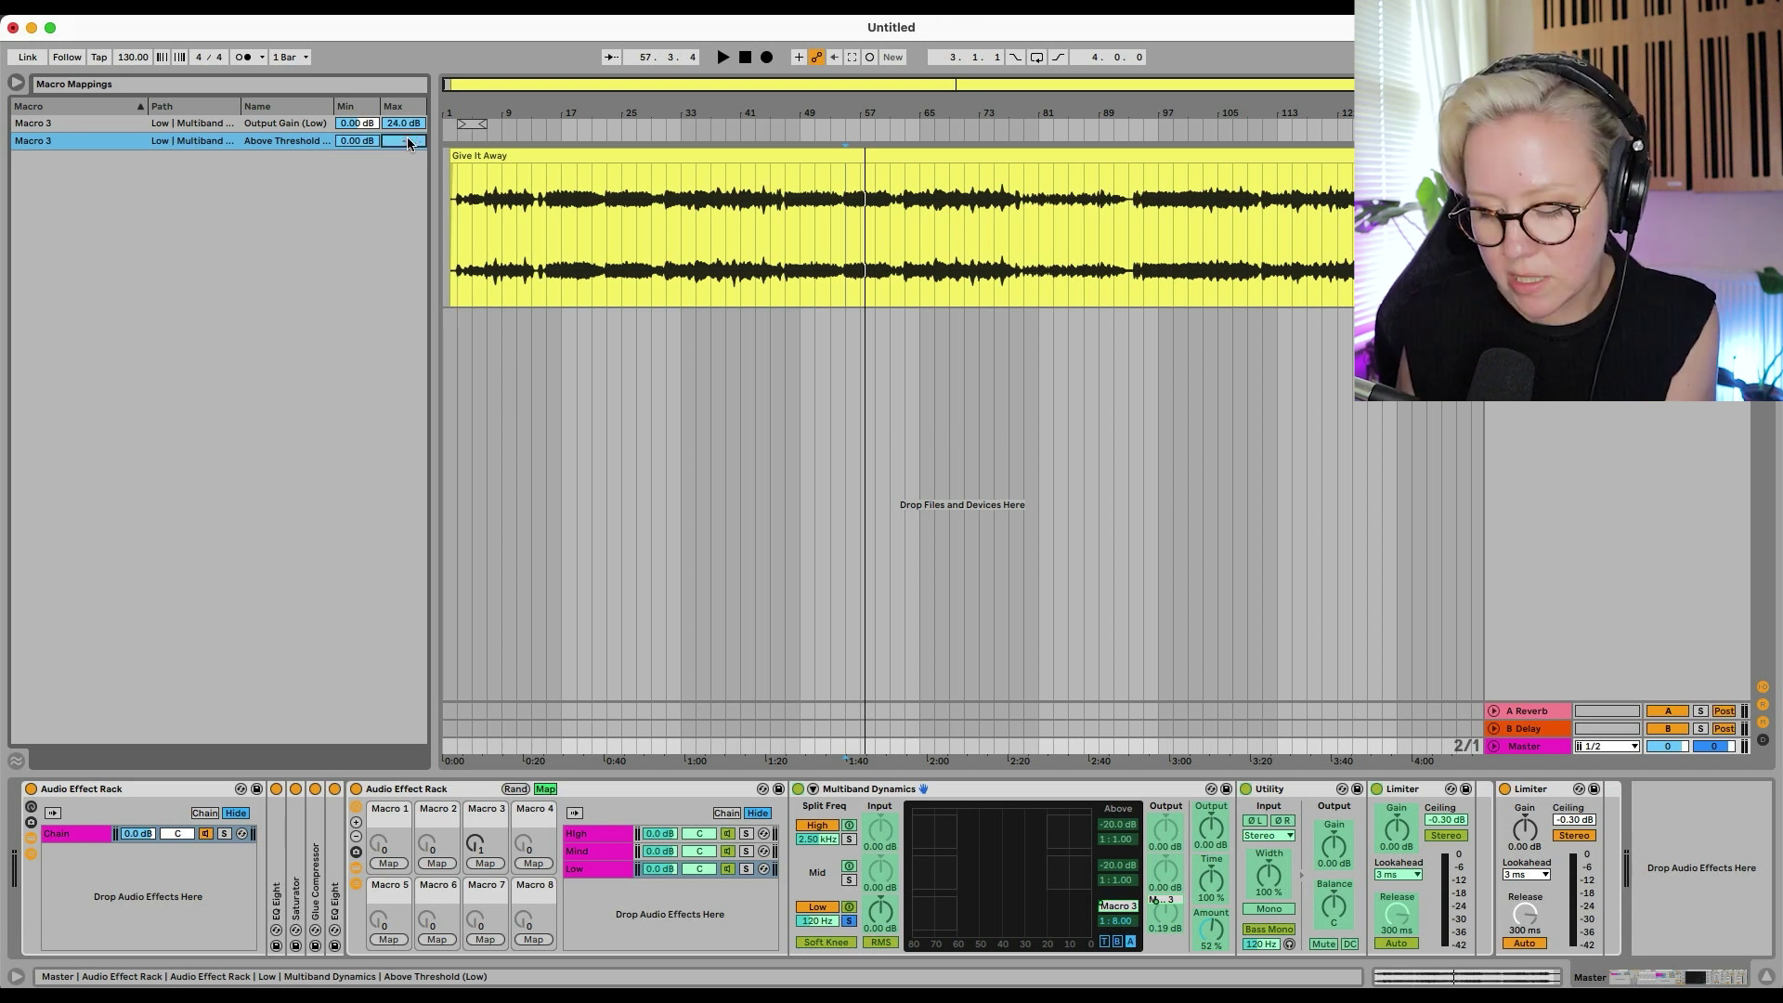
{"action": "type", "text": "-40"}
{"action": "key", "text": "Return"}
{"action": "key", "text": "super+m"}
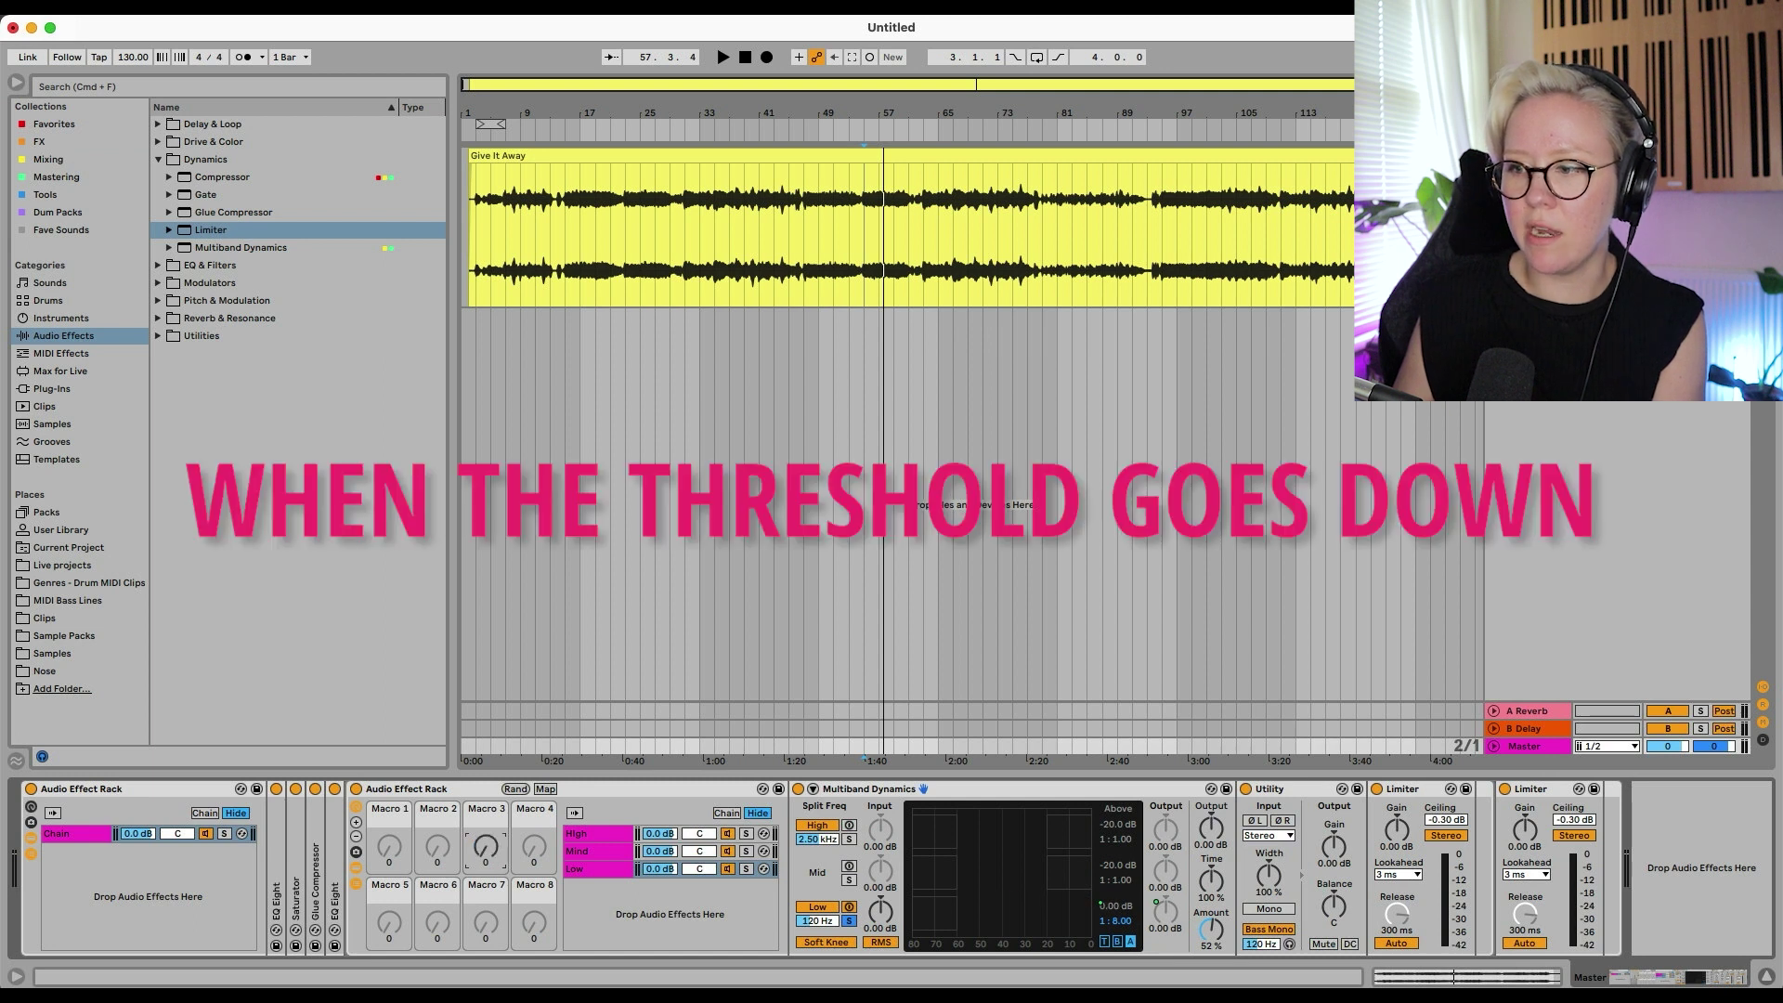
Turn Macro 3 down and review its low-band output gain and threshold mappings
{"action": "mouse_move", "coordinate": [485, 846]}
{"action": "left_mouse_down"}
{"action": "mouse_move", "coordinate": [486, 900]}
{"action": "mouse_move", "coordinate": [486, 839]}
{"action": "left_mouse_up"}
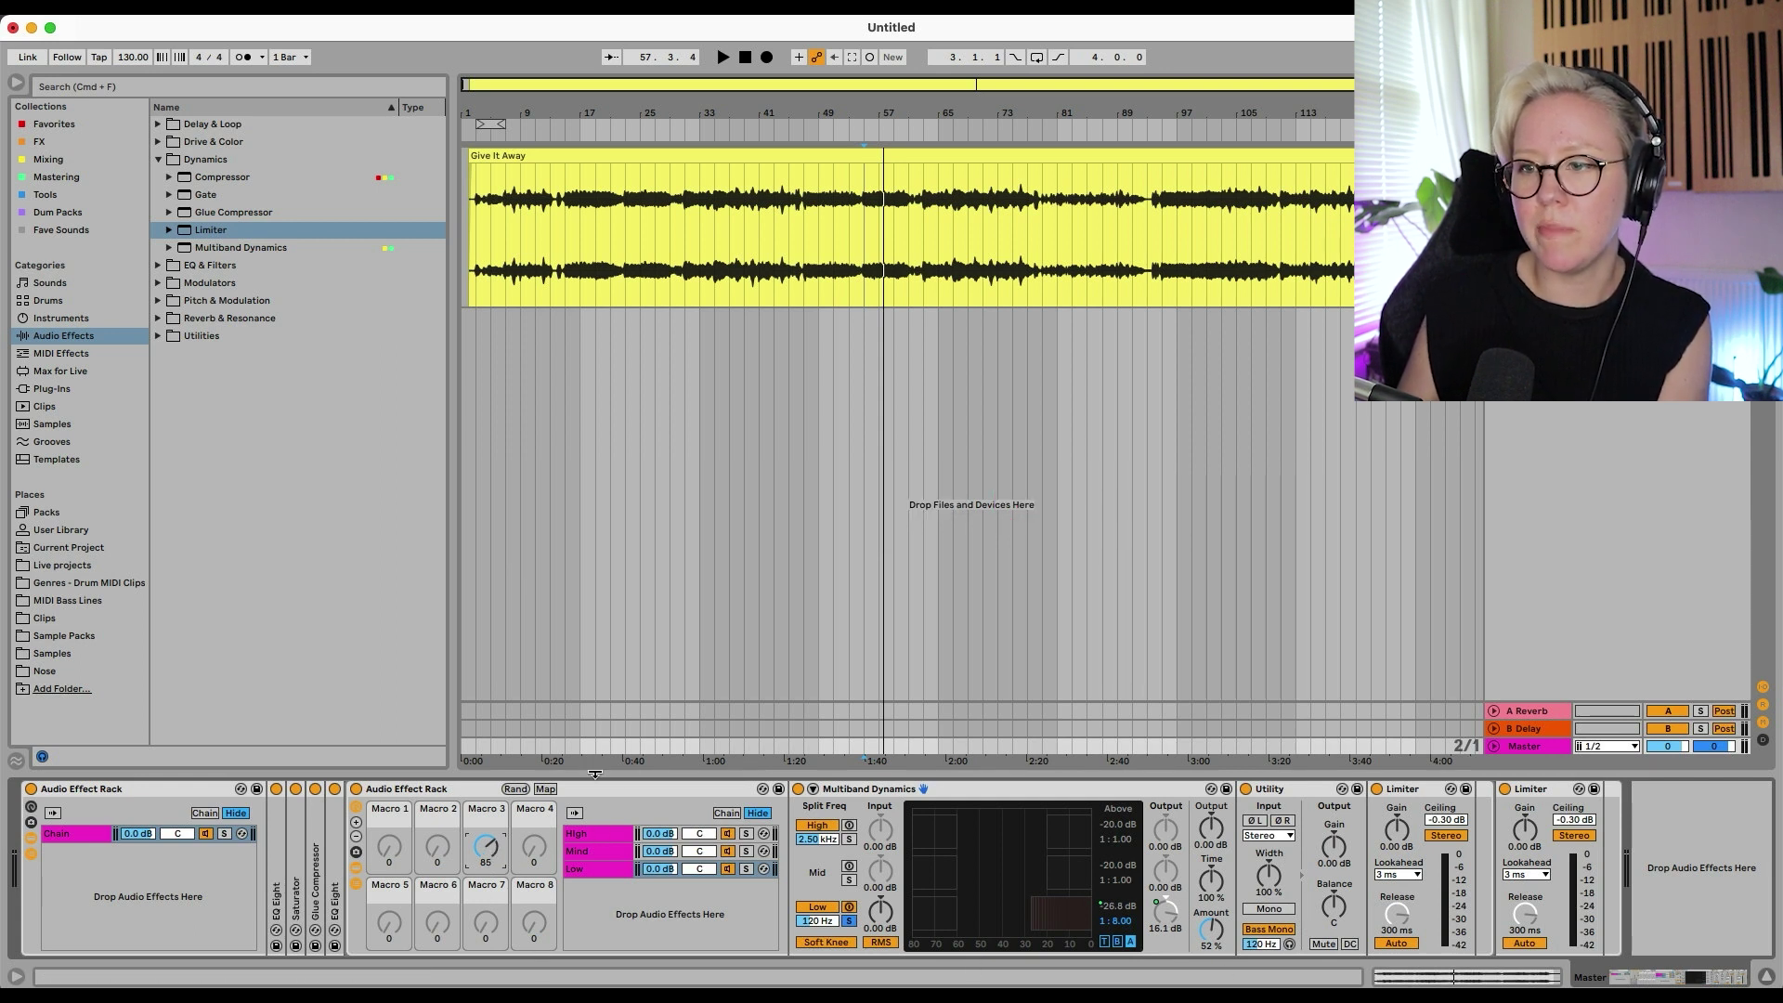
{"action": "left_click", "coordinate": [545, 788]}
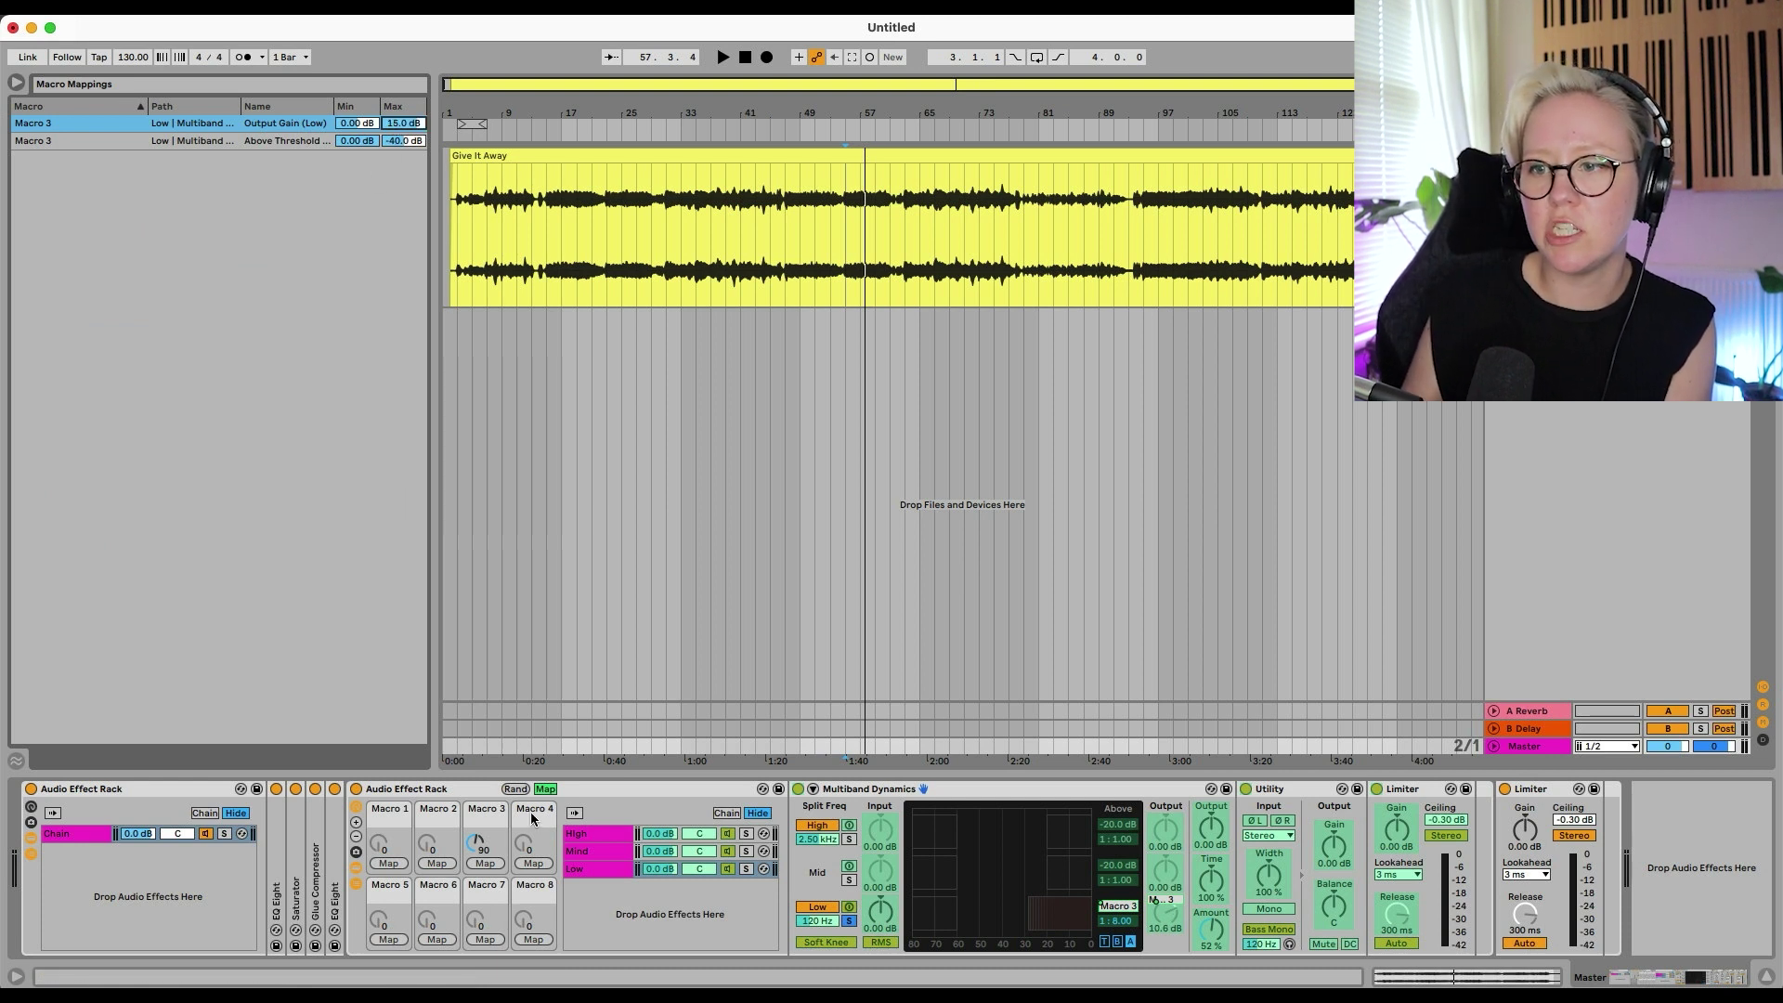
{"action": "left_click", "coordinate": [545, 788]}
{"action": "left_click_drag", "start_coordinate": [476, 843], "coordinate": [476, 873]}
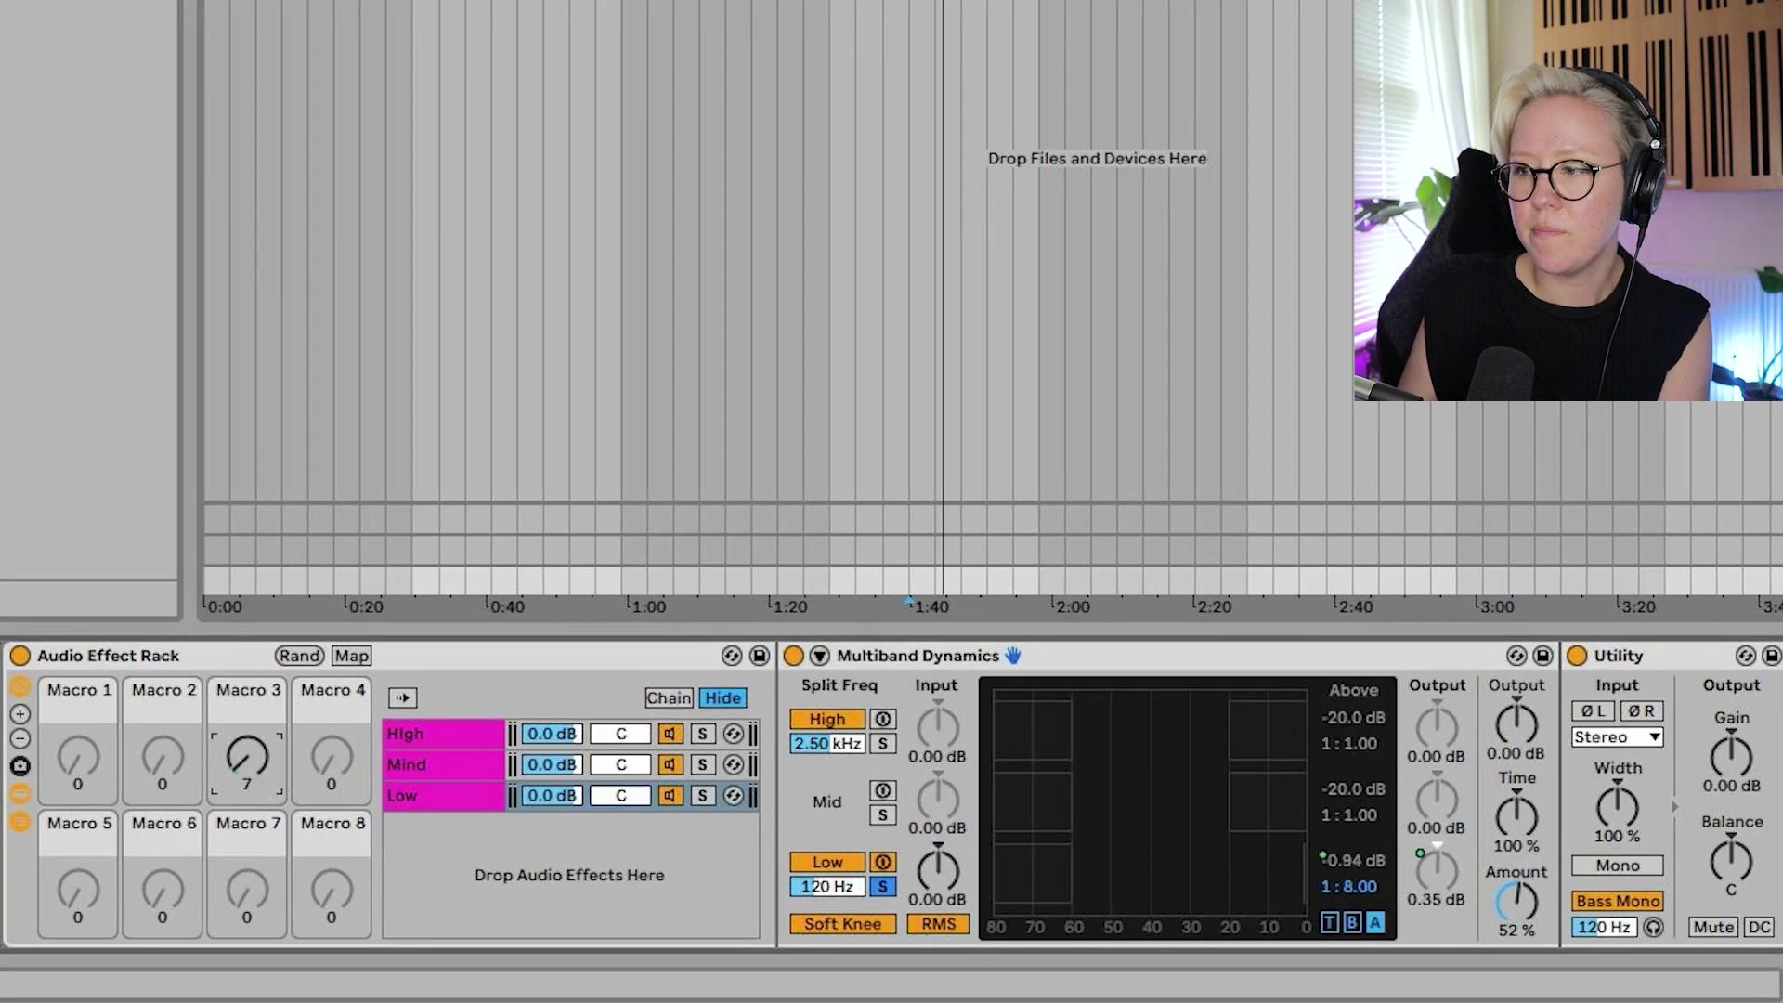
{"action": "left_click_drag", "start_coordinate": [246, 757], "coordinate": [246, 766]}
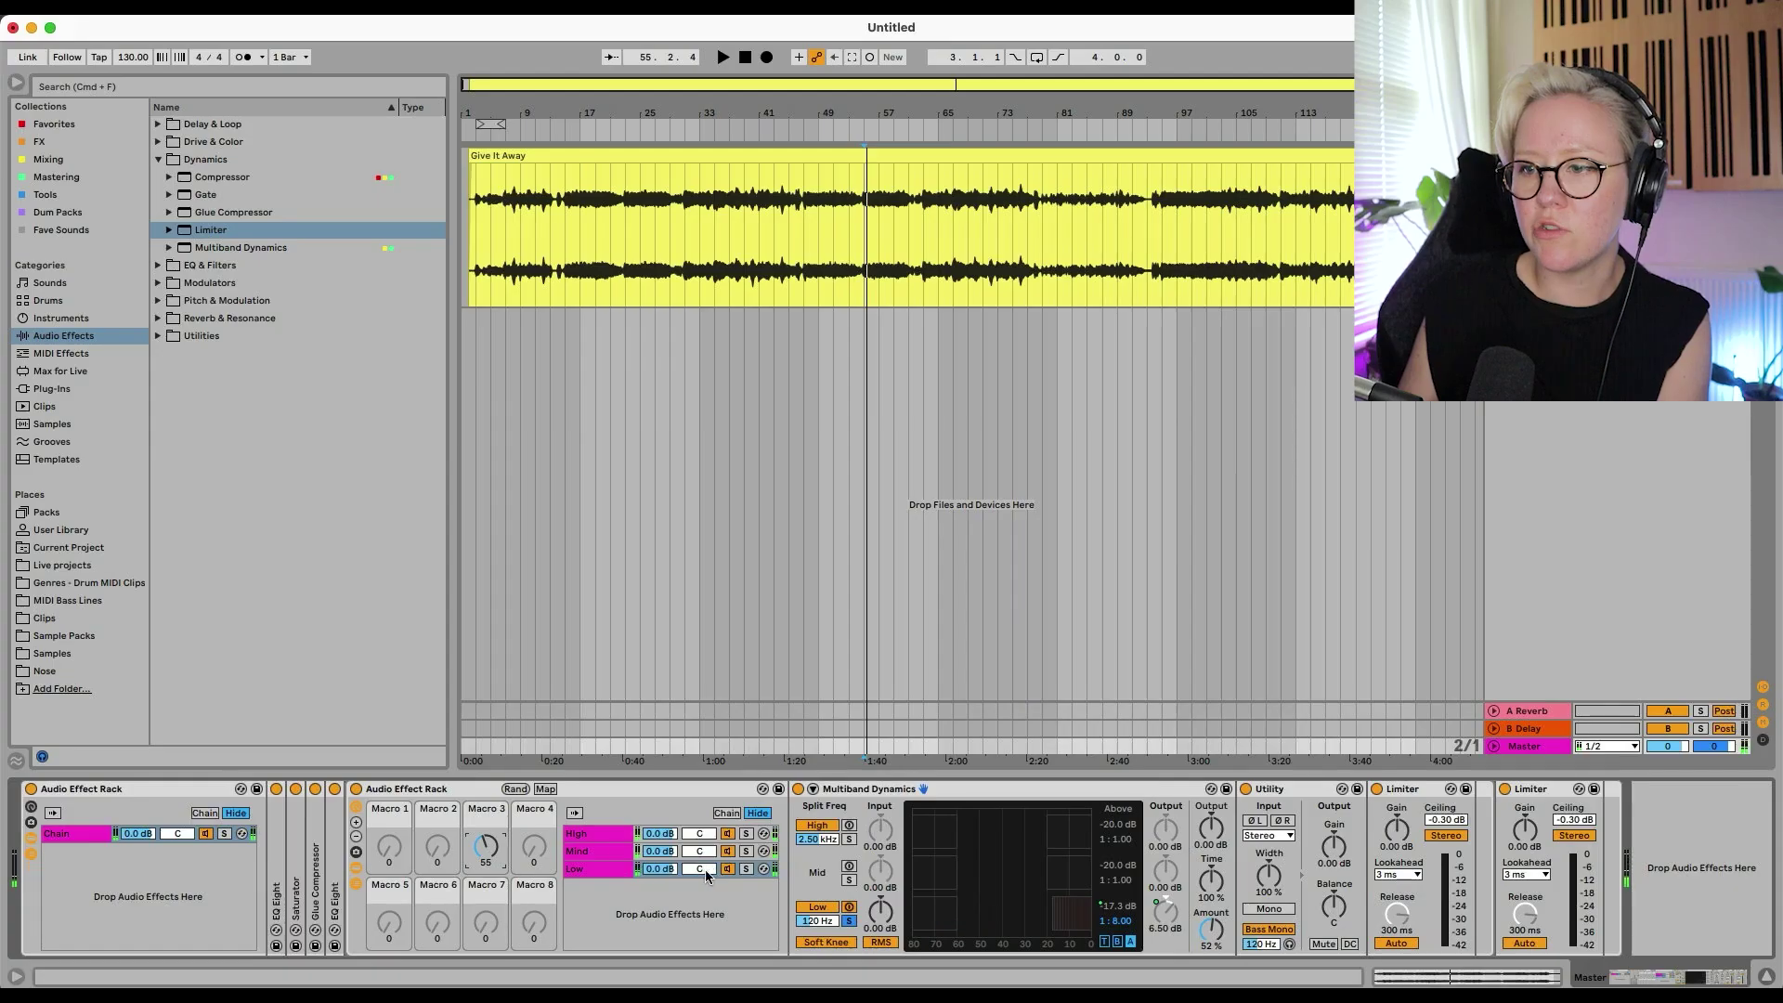
Solo the Low band chain and sweep Macro 3 up during playback
{"action": "key", "text": "space"}
{"action": "left_click", "coordinate": [745, 868]}
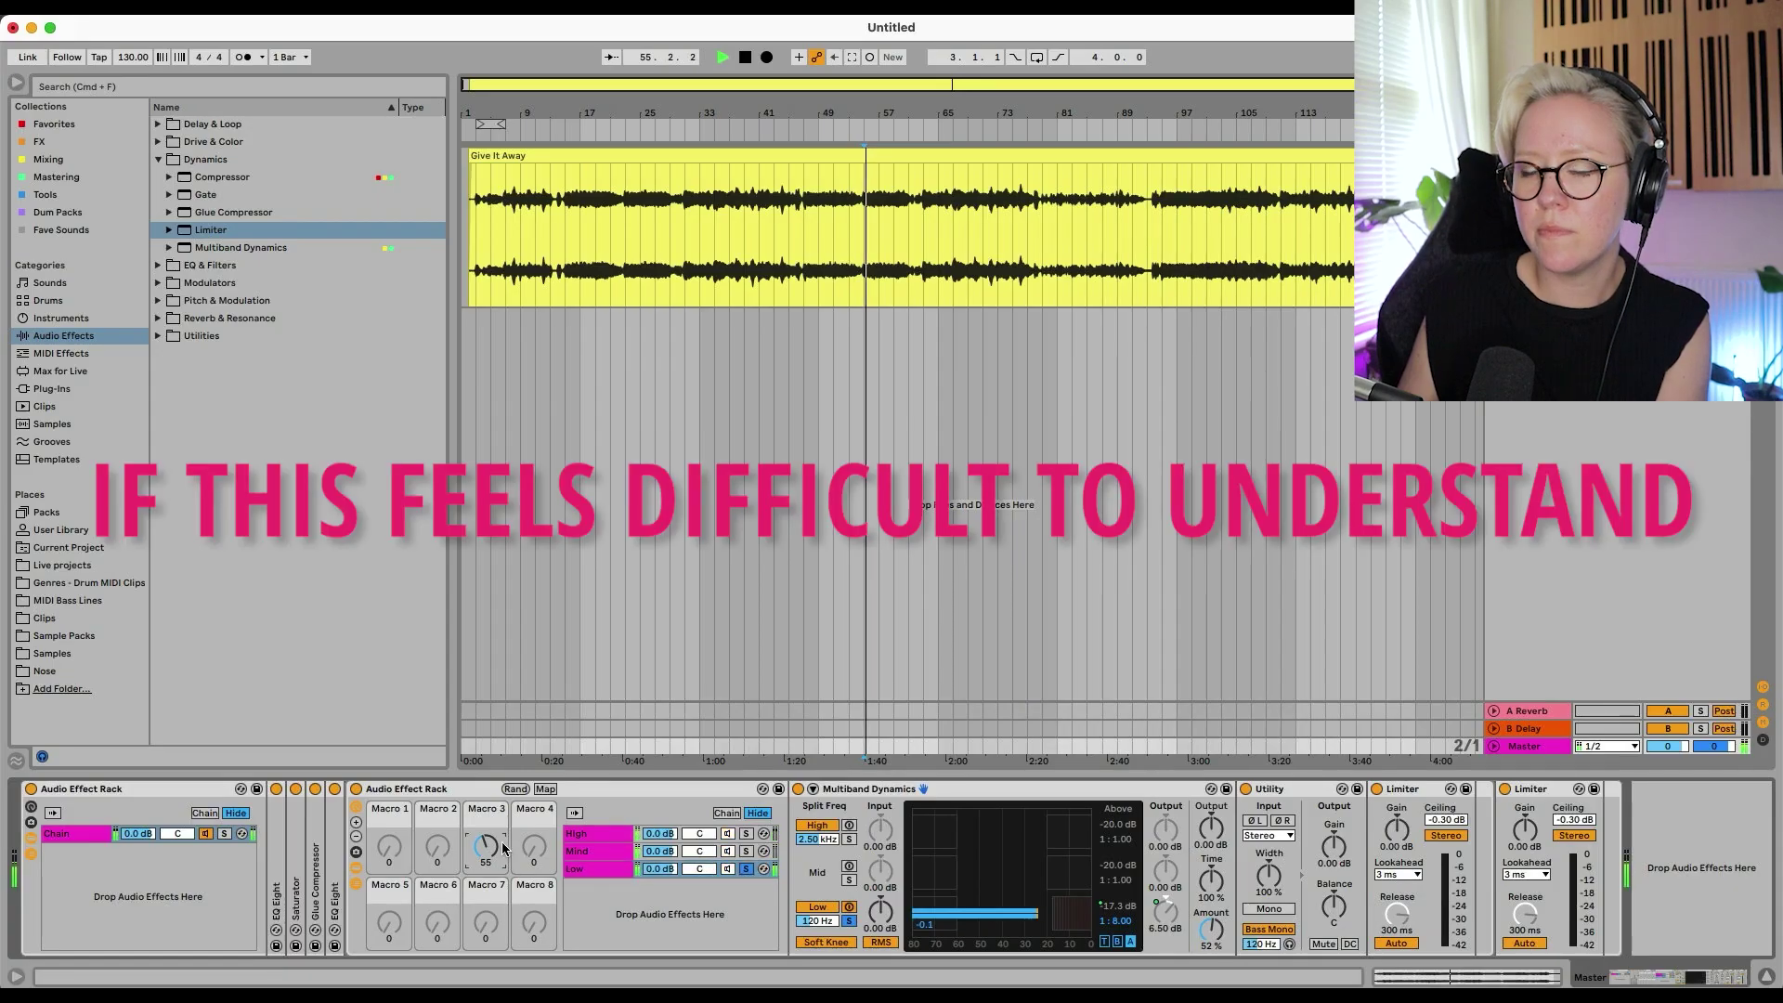
{"action": "mouse_move", "coordinate": [485, 845]}
{"action": "left_mouse_down"}
{"action": "mouse_move", "coordinate": [485, 804]}
{"action": "mouse_move", "coordinate": [488, 851]}
{"action": "left_mouse_up"}
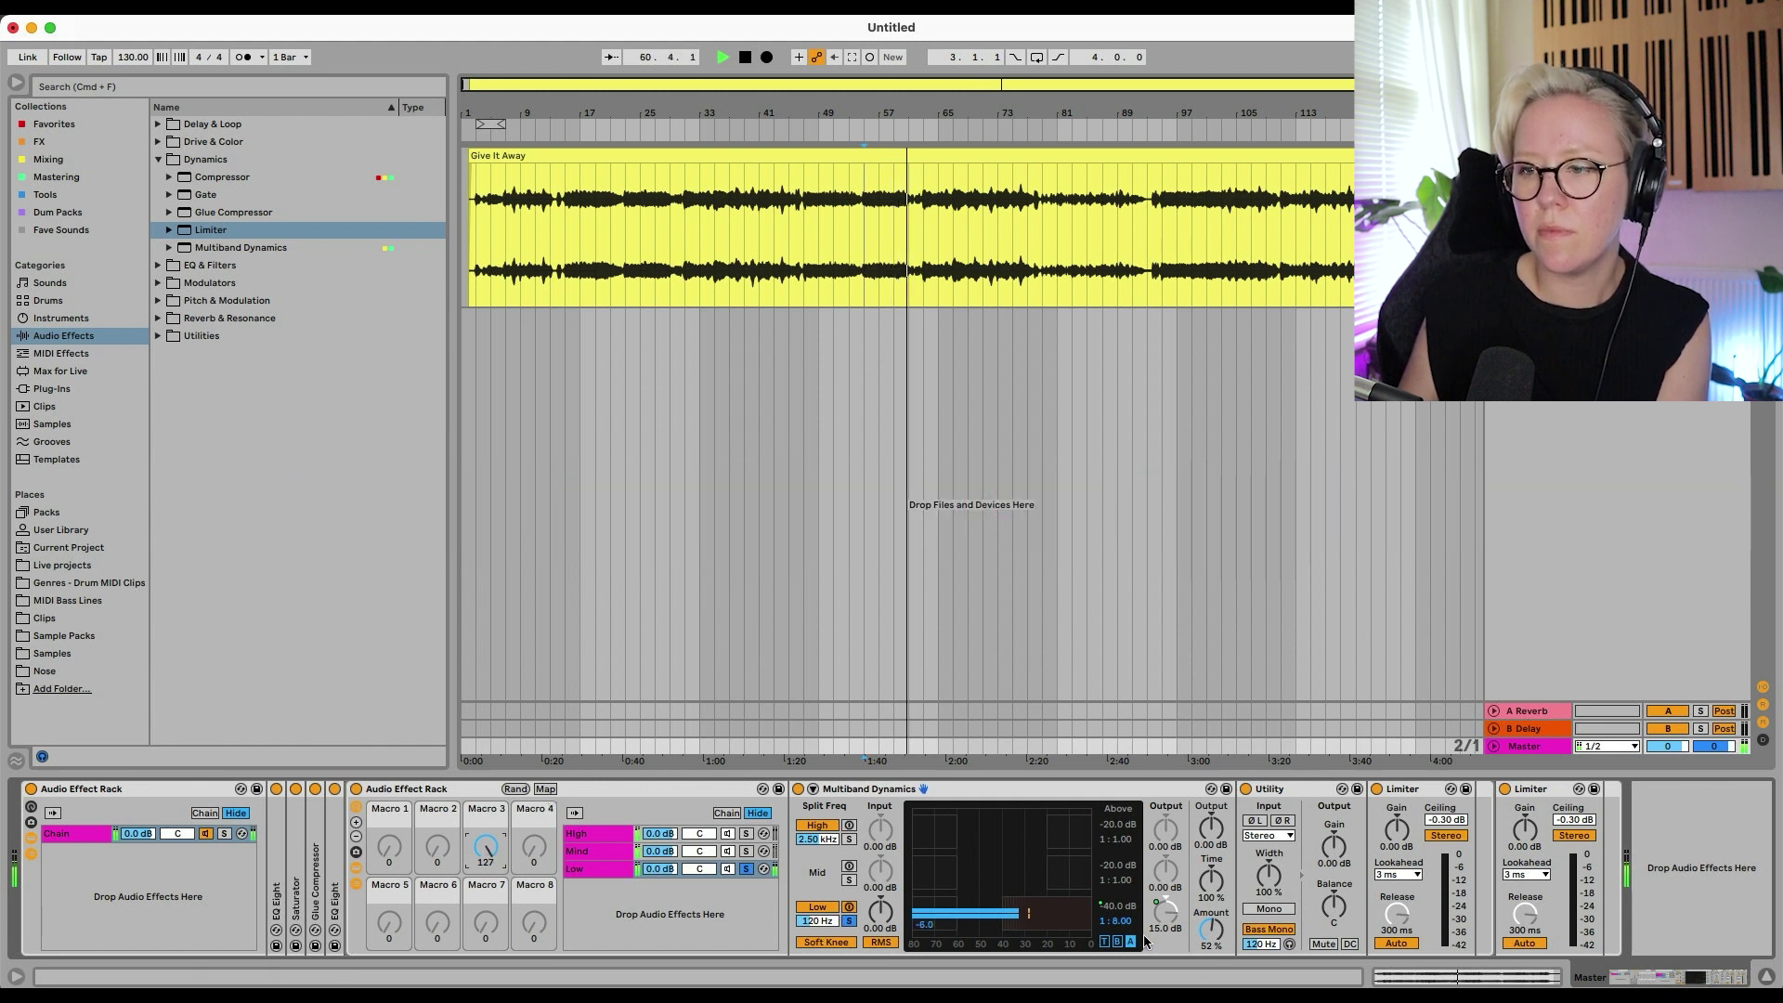
{"action": "key", "text": "space"}
{"action": "left_click", "coordinate": [543, 792]}
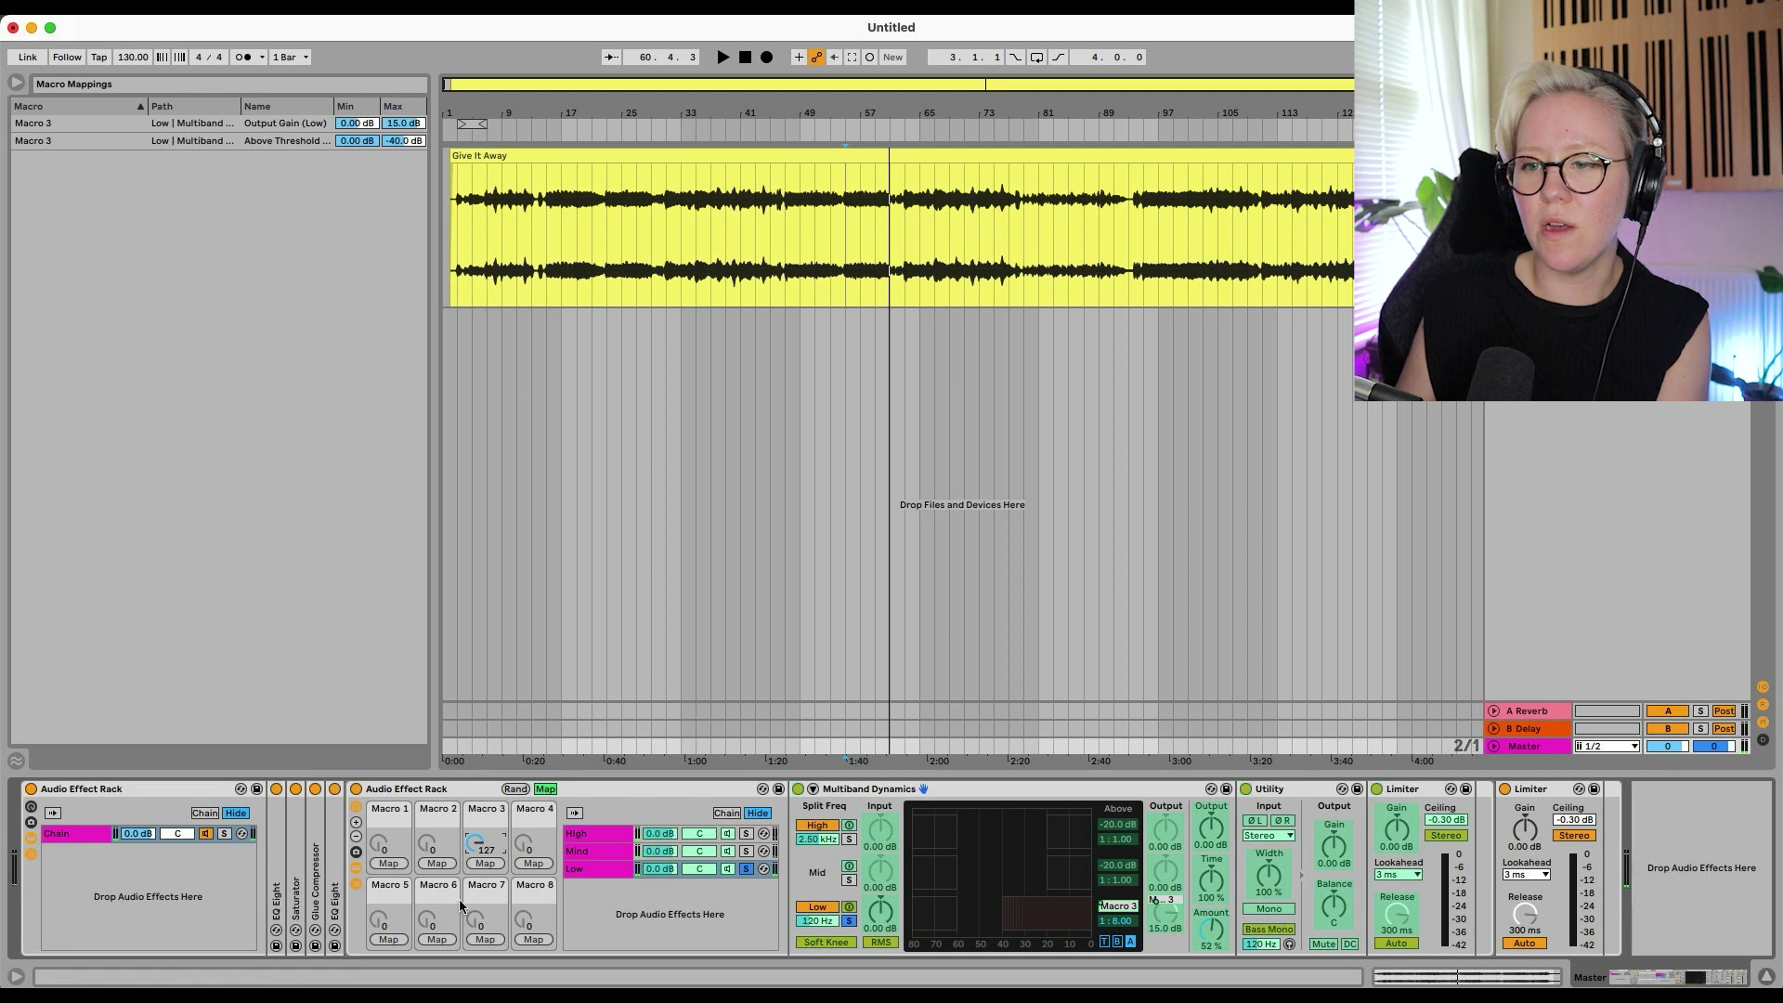
Give Macro 2 the Mind band's output gain range 0–15 dB and threshold range 0 to -40 dB
{"action": "left_click", "coordinate": [567, 854]}
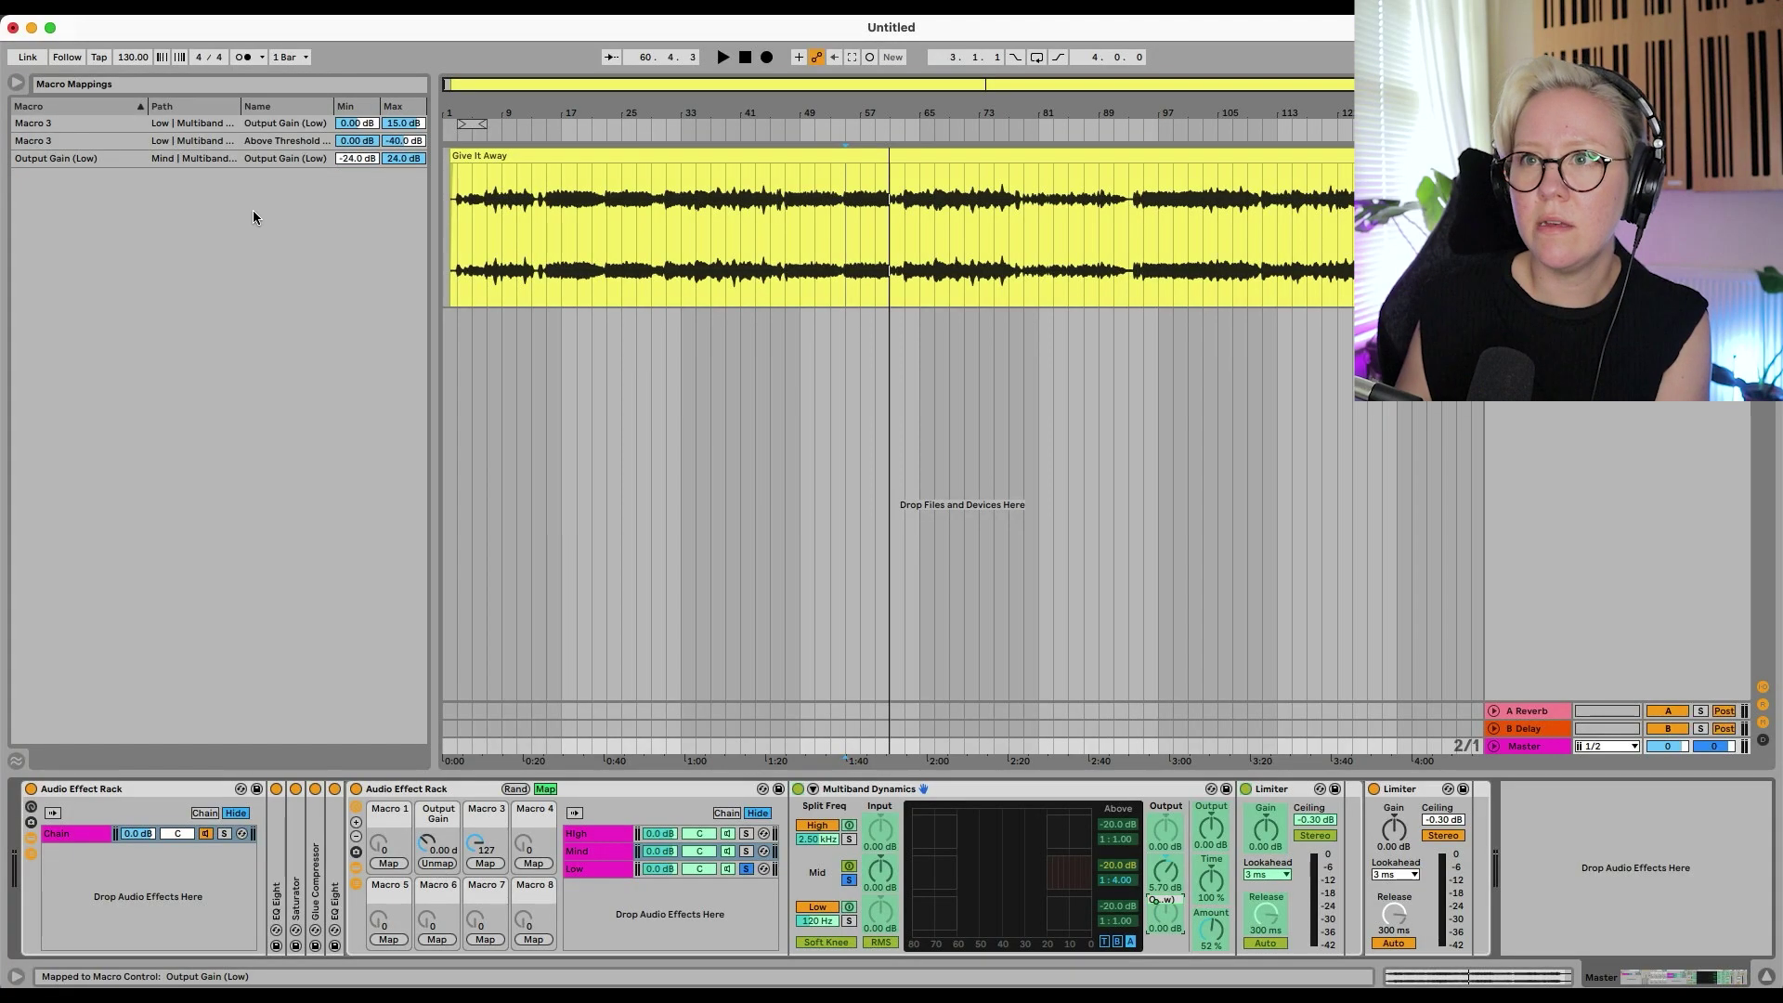
{"action": "left_click", "coordinate": [356, 158]}
{"action": "type", "text": "0"}
{"action": "left_click", "coordinate": [405, 158]}
{"action": "type", "text": "15"}
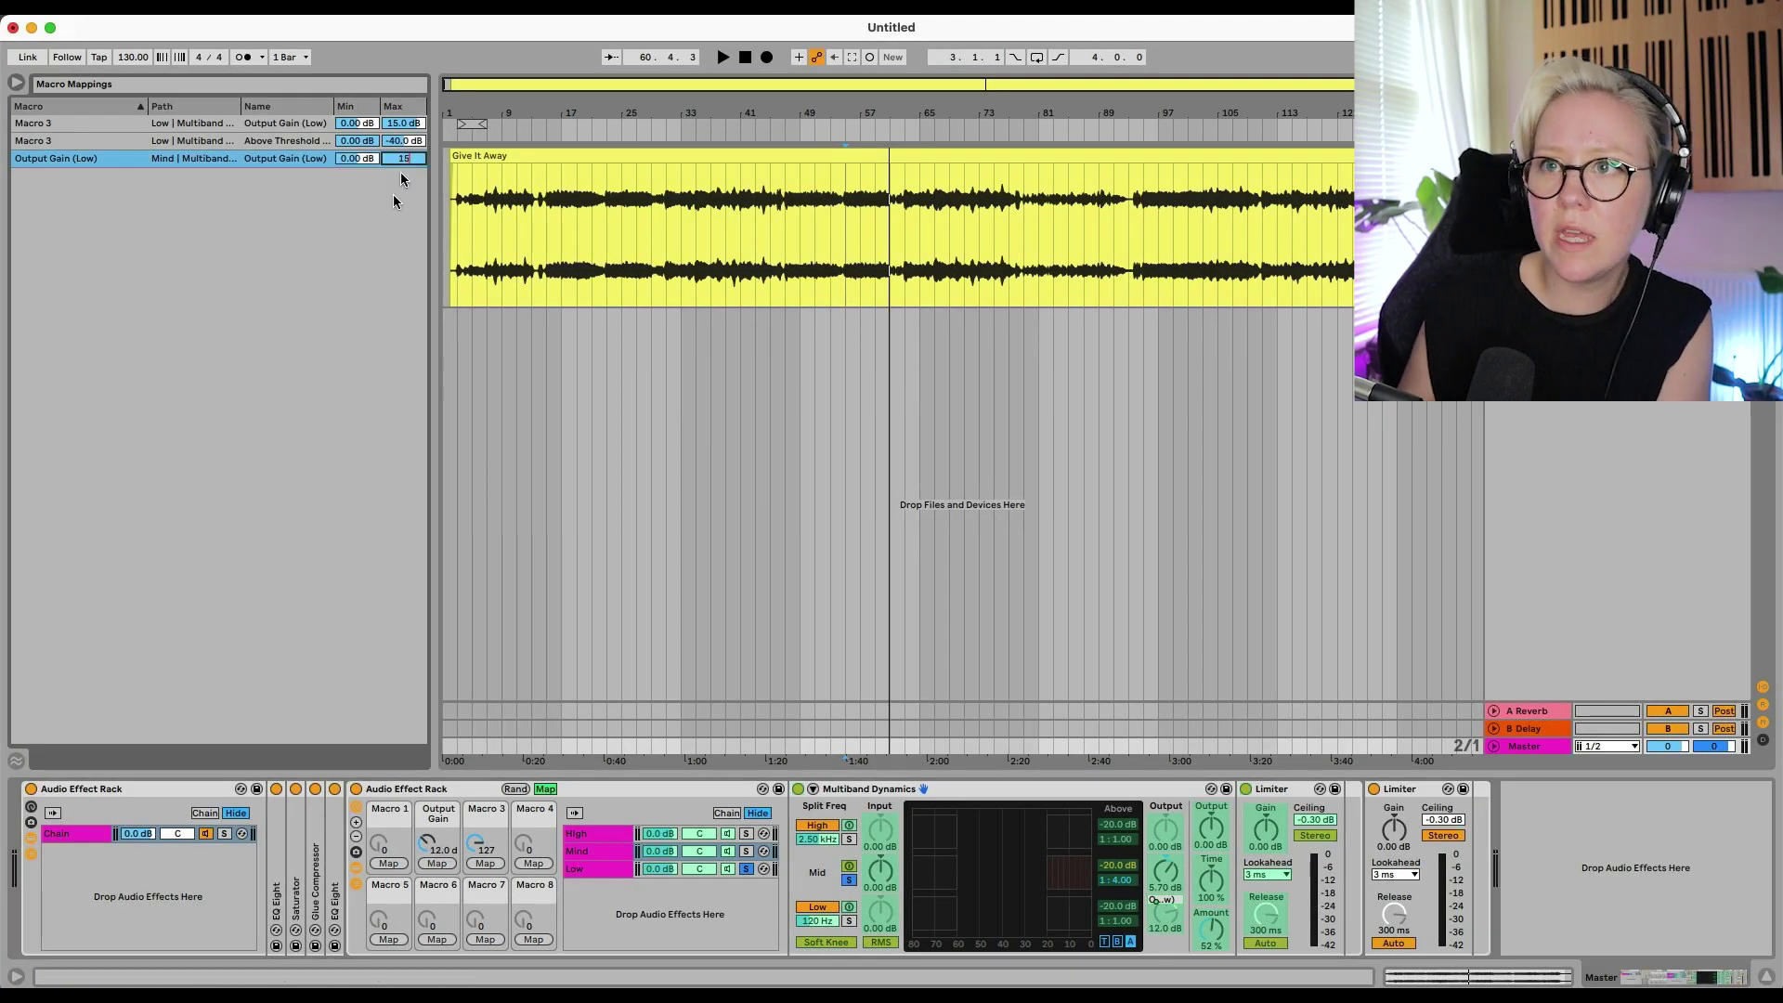
{"action": "key", "text": "Return"}
{"action": "left_click", "coordinate": [436, 862]}
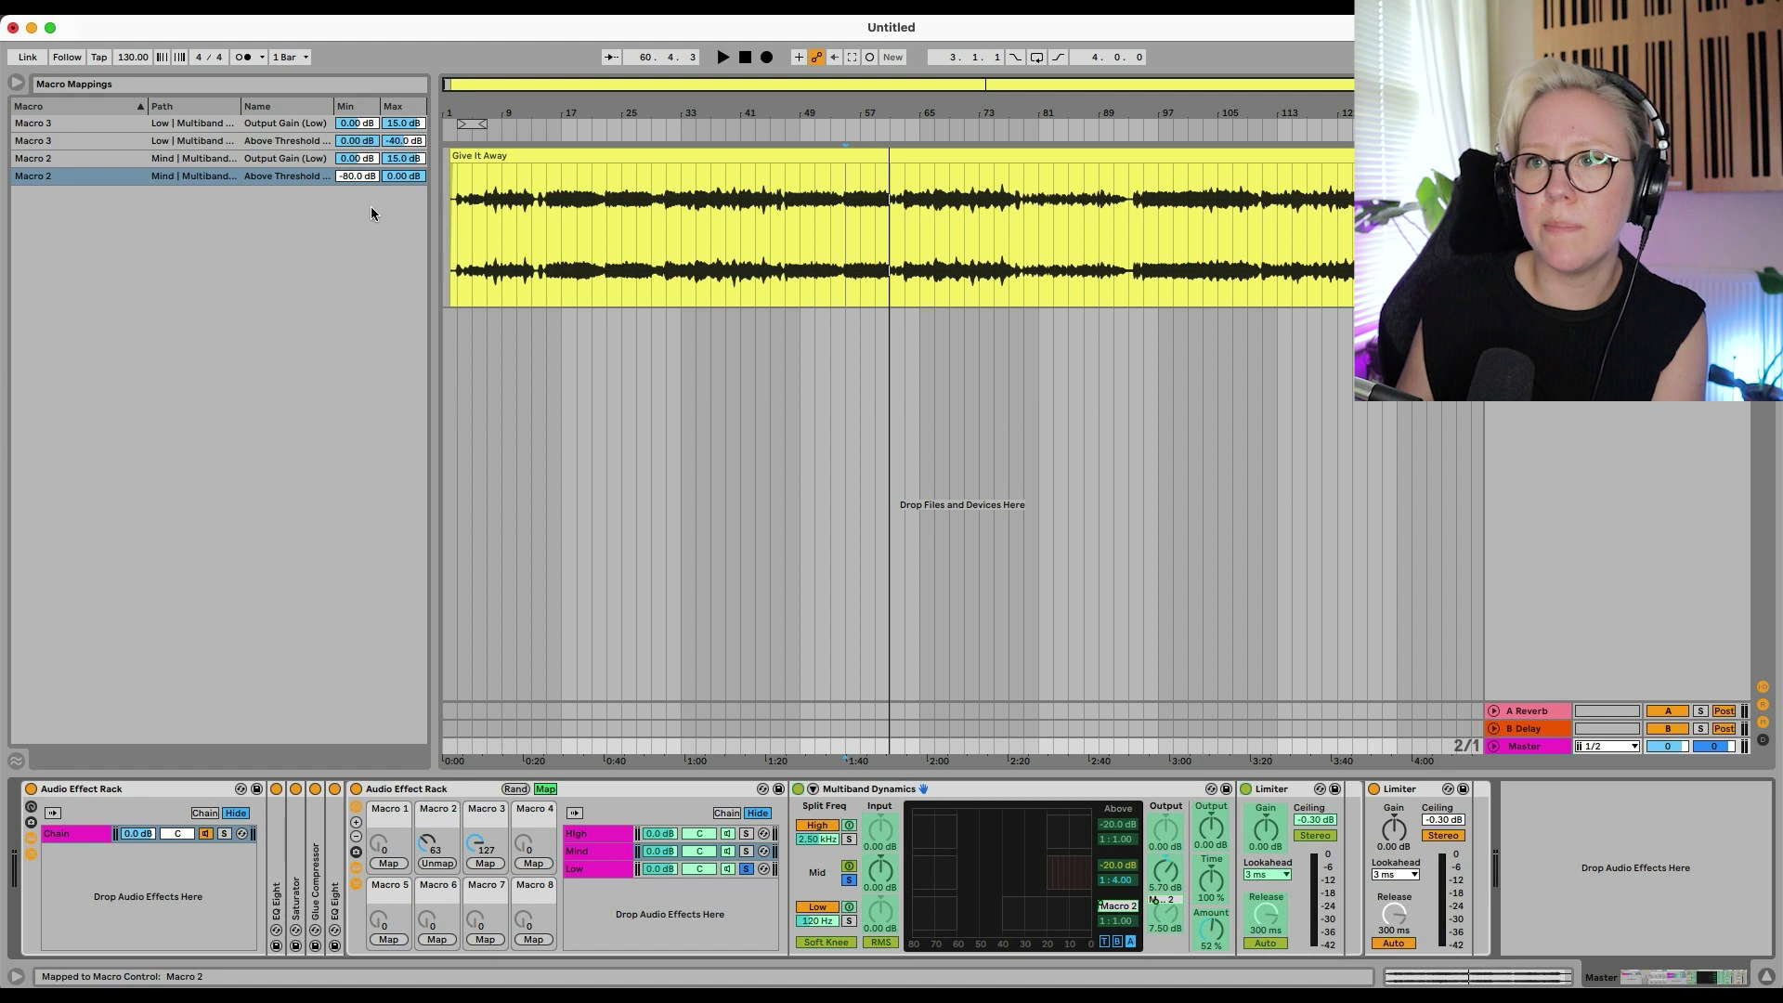
{"action": "left_click", "coordinate": [356, 176]}
{"action": "type", "text": "0"}
{"action": "key", "text": "Return"}
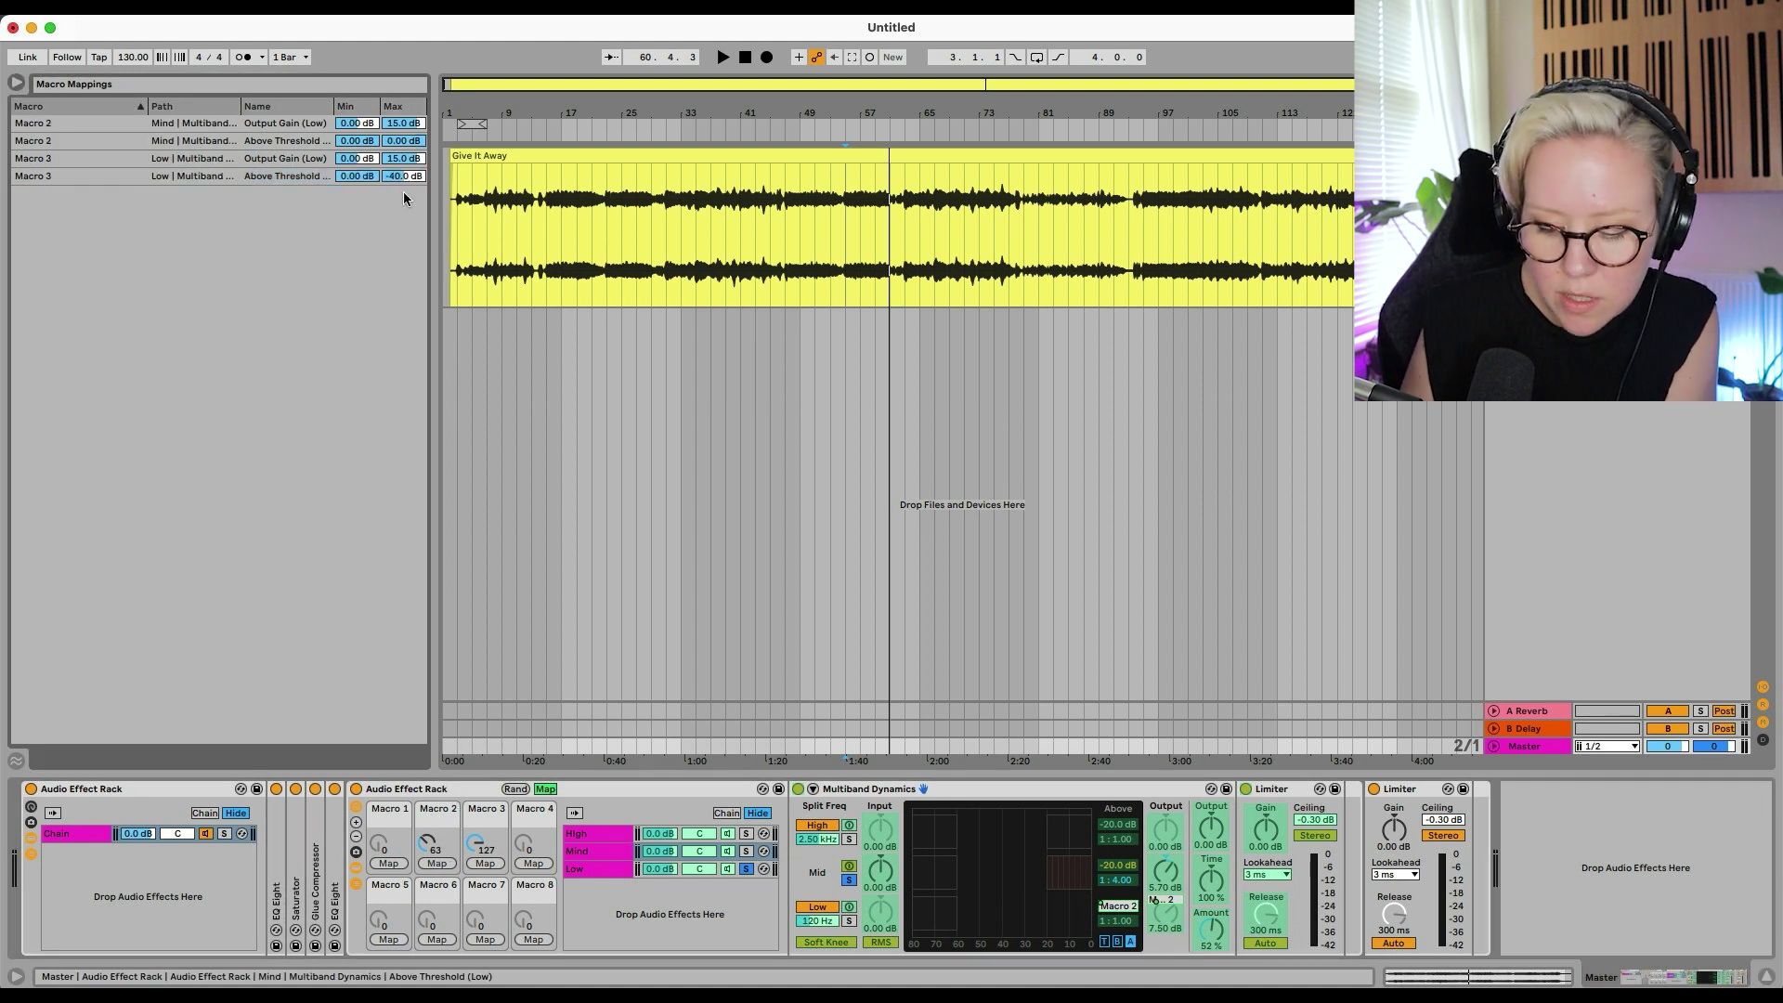
{"action": "left_click", "coordinate": [403, 140]}
{"action": "type", "text": "-40"}
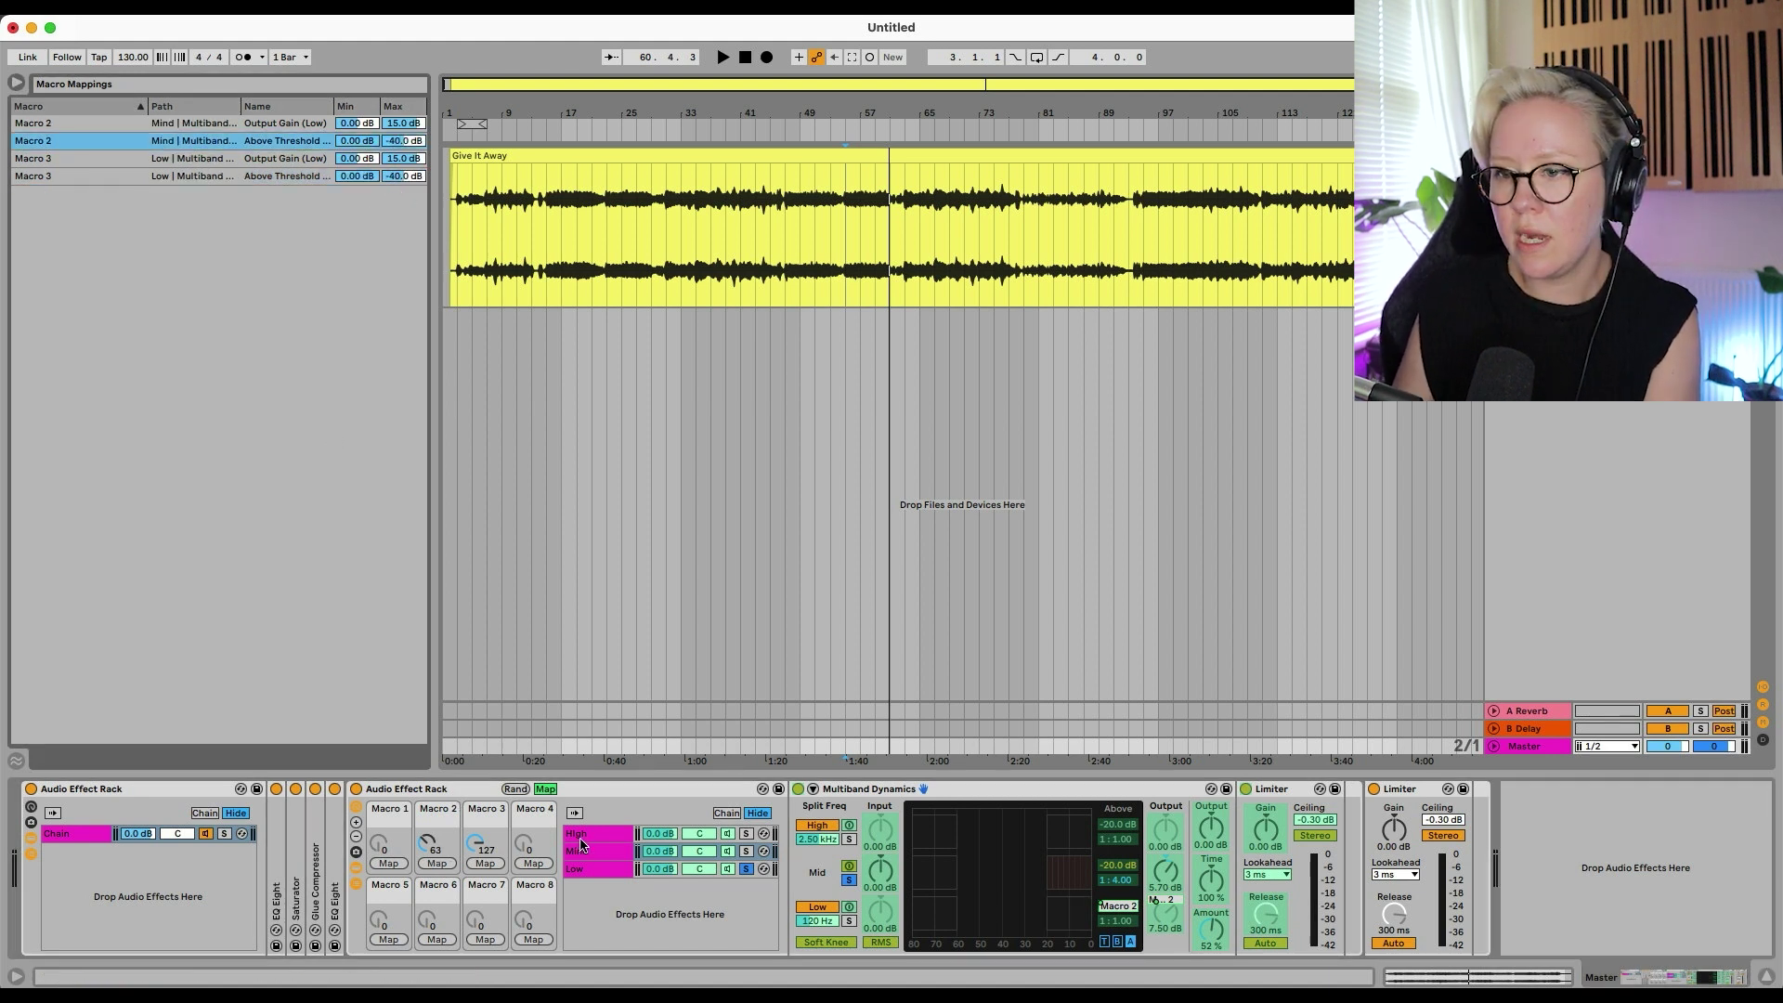
Map Macro 1 to the High band output gain with a 15 dB maximum
{"action": "left_click", "coordinate": [581, 840]}
{"action": "key", "text": "Escape"}
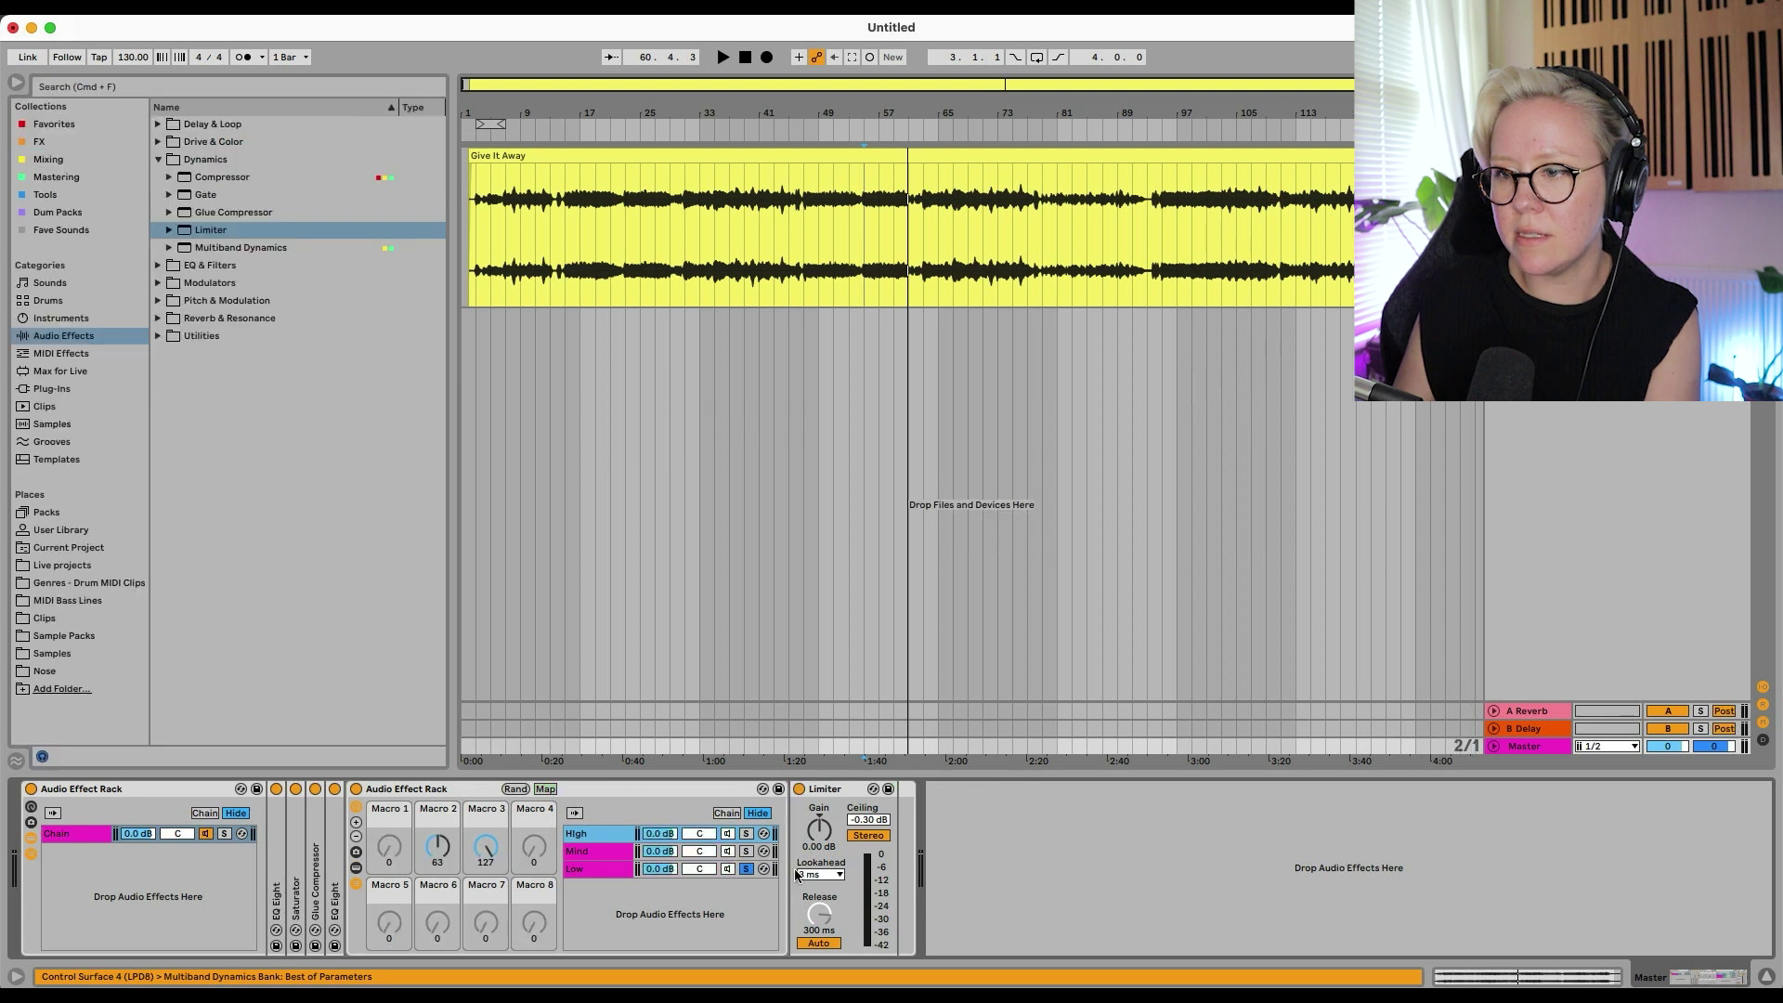
{"action": "left_click", "coordinate": [585, 826]}
{"action": "left_click", "coordinate": [386, 864]}
{"action": "left_click", "coordinate": [358, 194]}
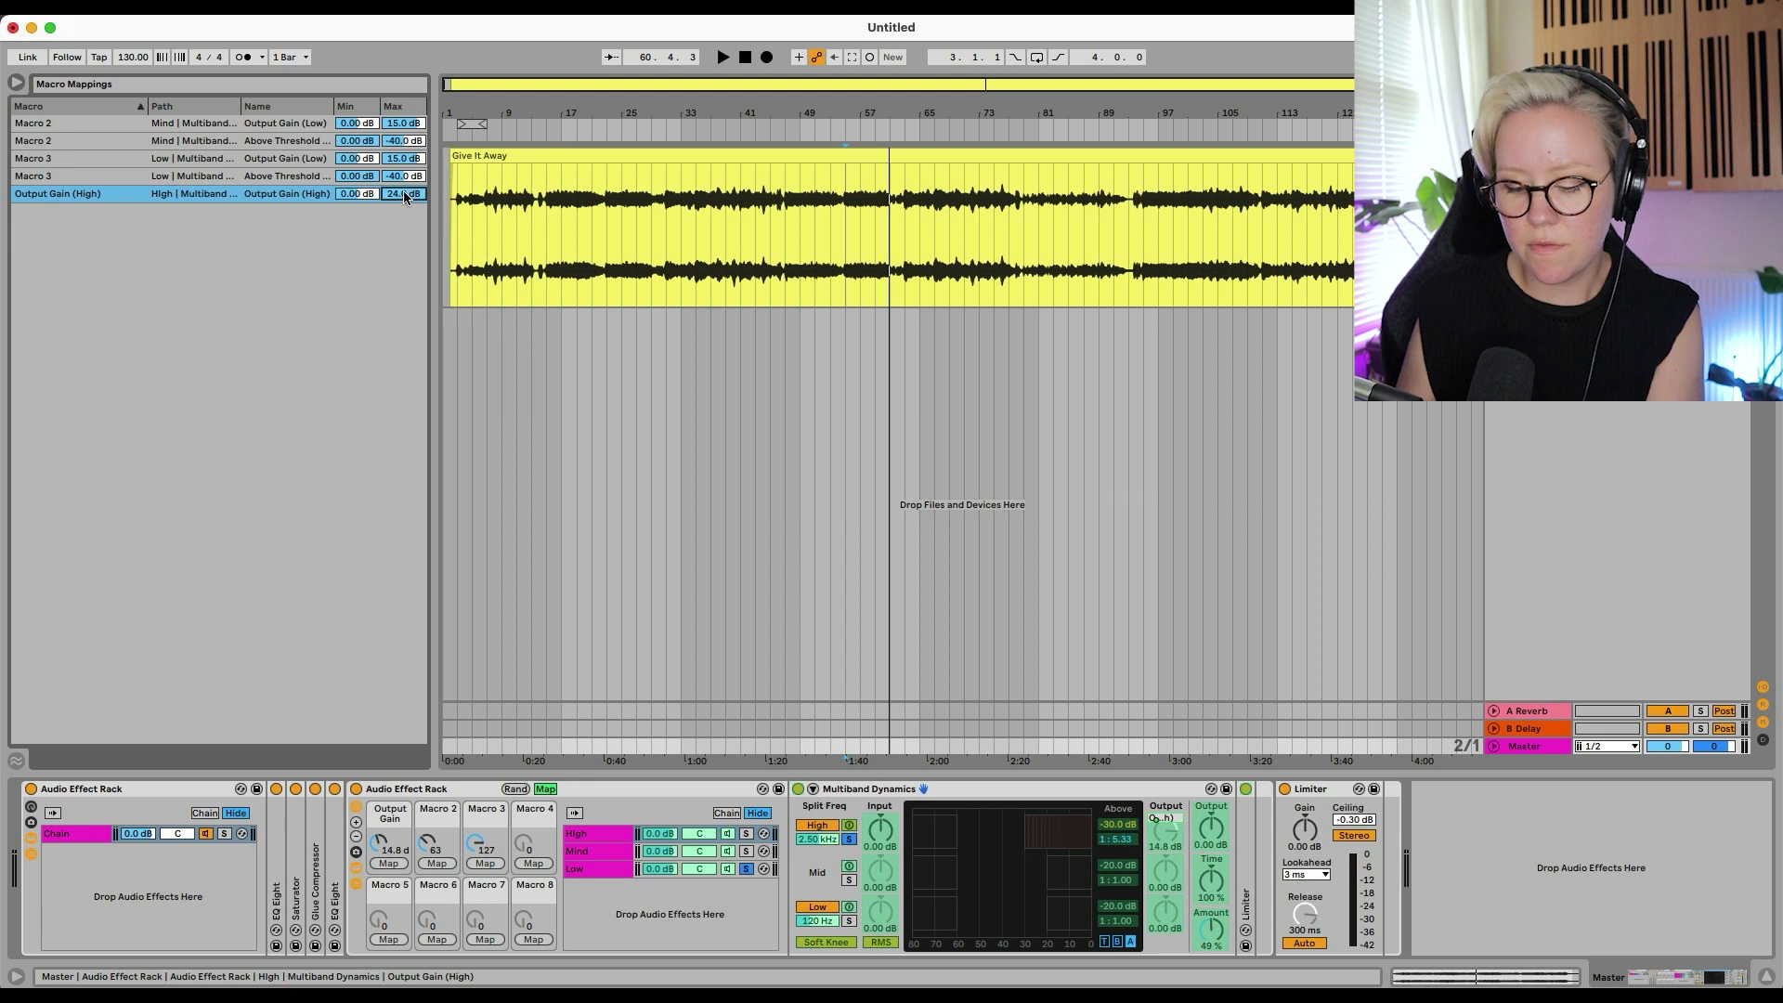
{"action": "type", "text": "15"}
{"action": "key", "text": "Return"}
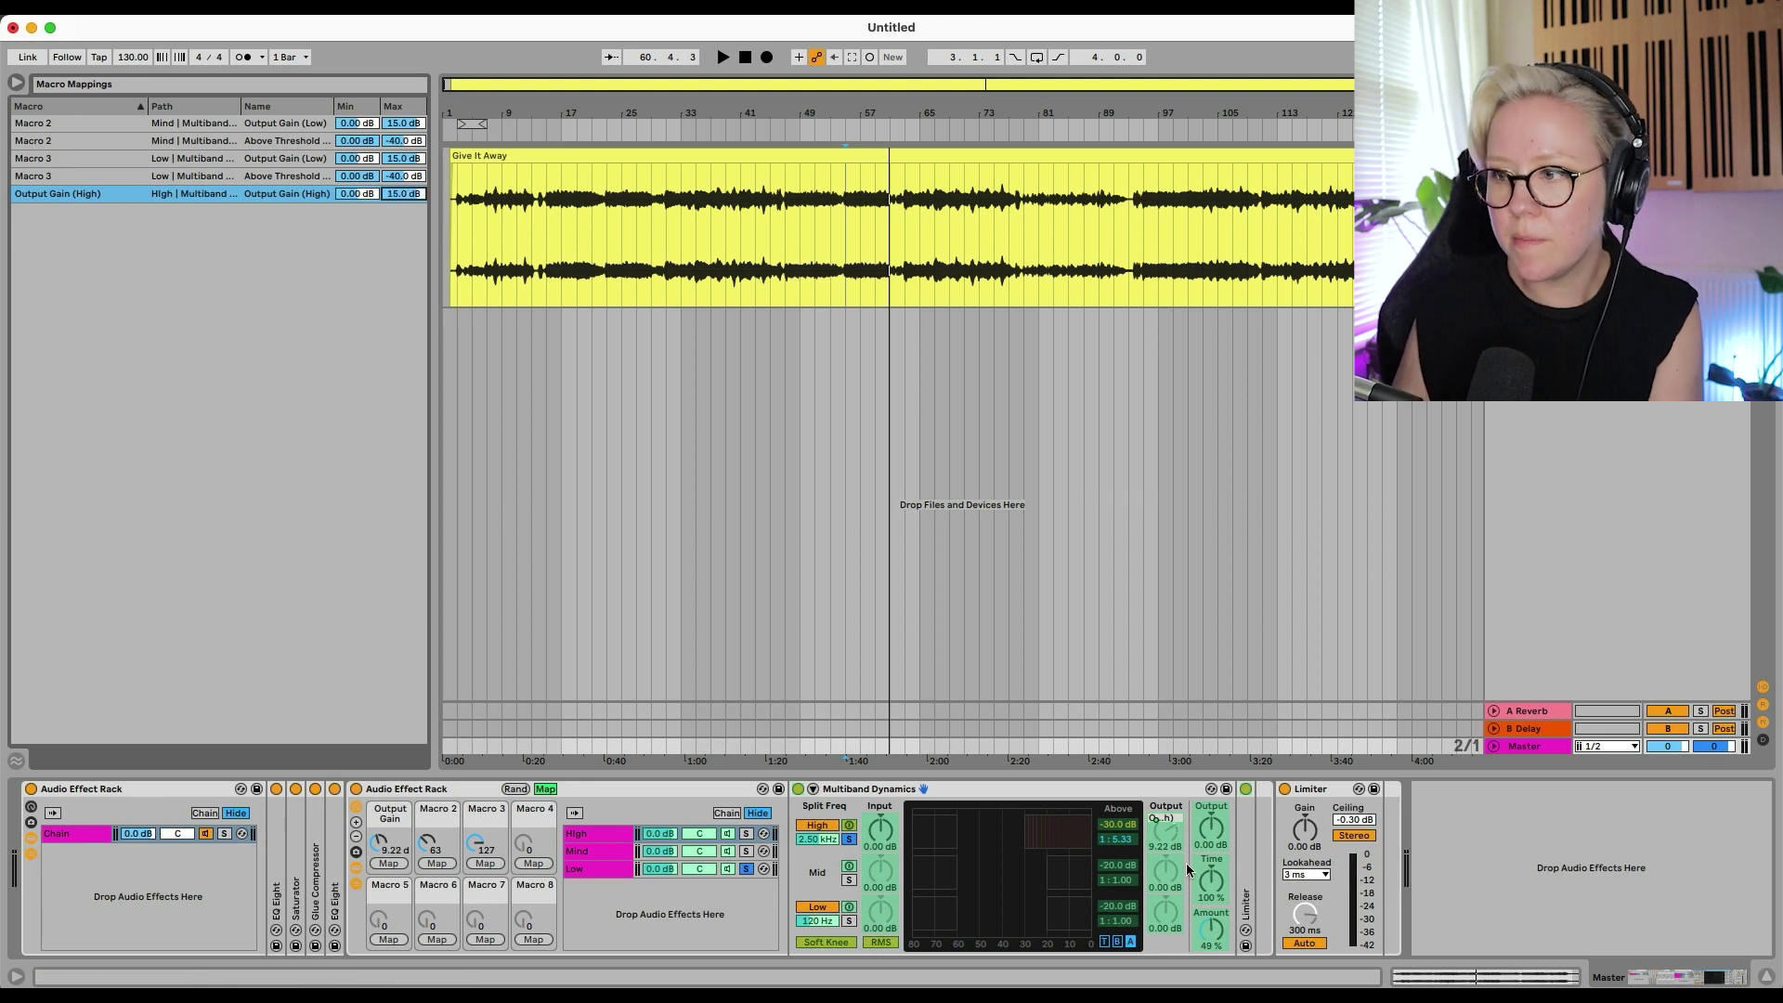
Map Macro 1 to the High band threshold down to -40 dB, then audition while turning it down
{"action": "left_click", "coordinate": [1120, 825]}
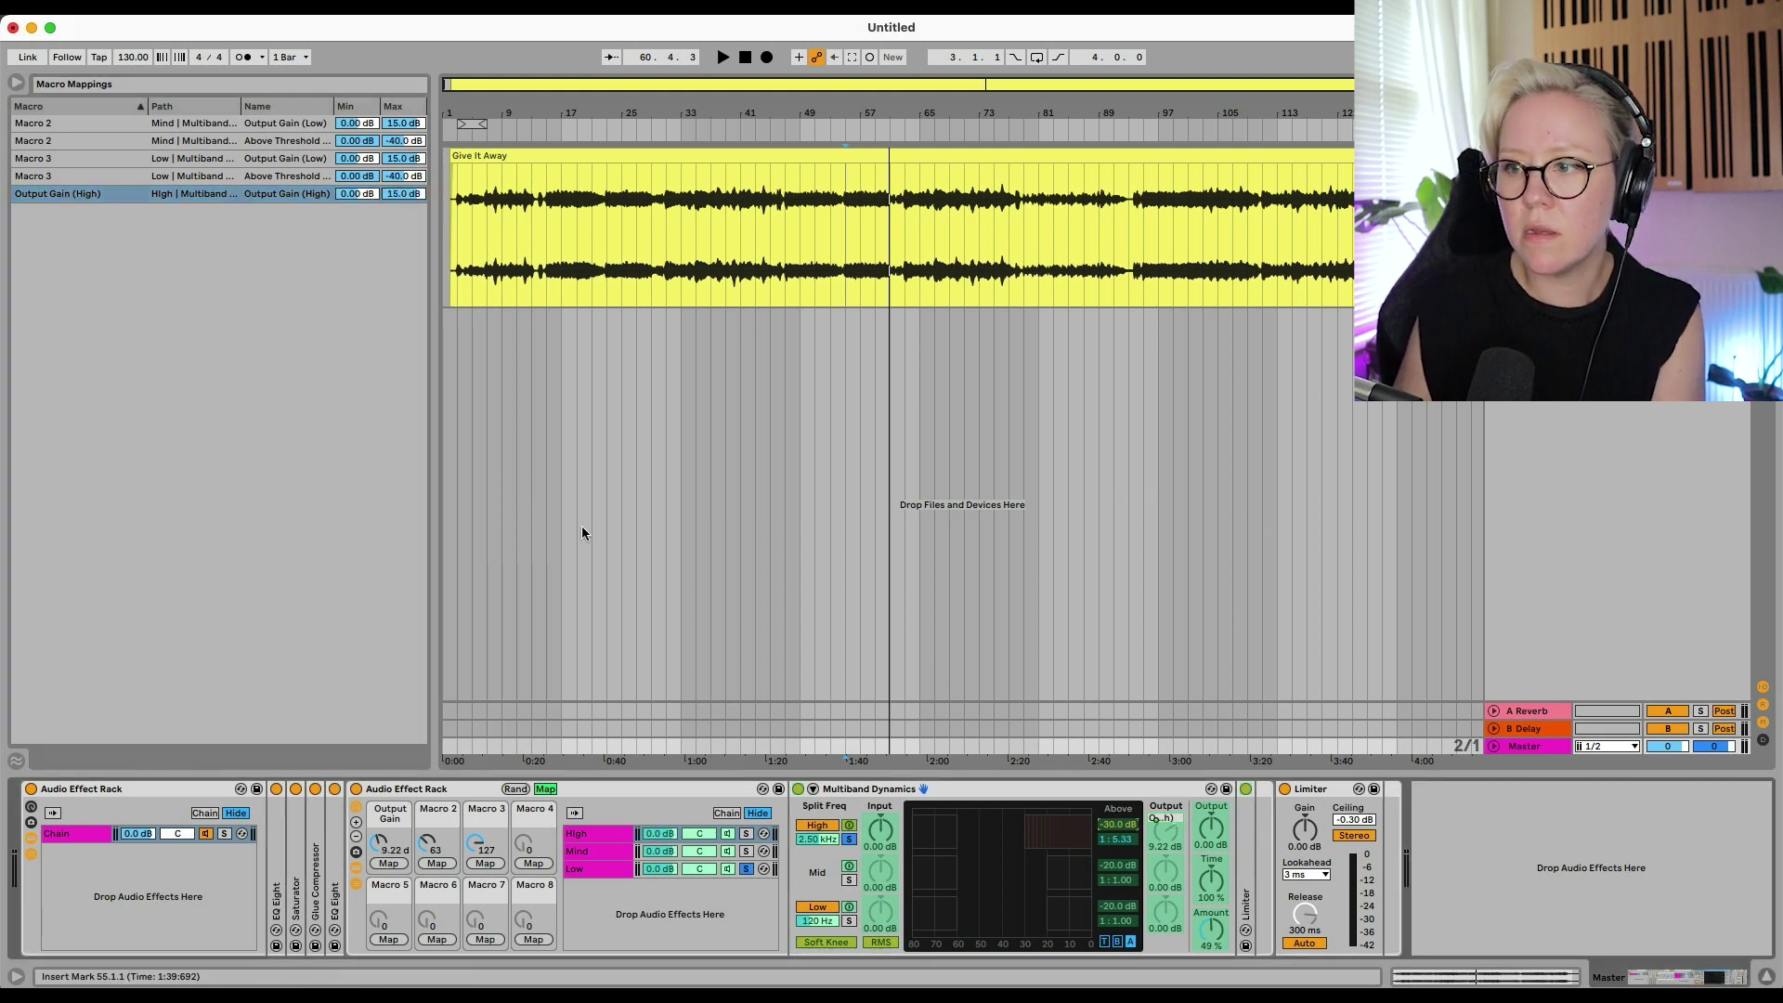
{"action": "left_click", "coordinate": [388, 862]}
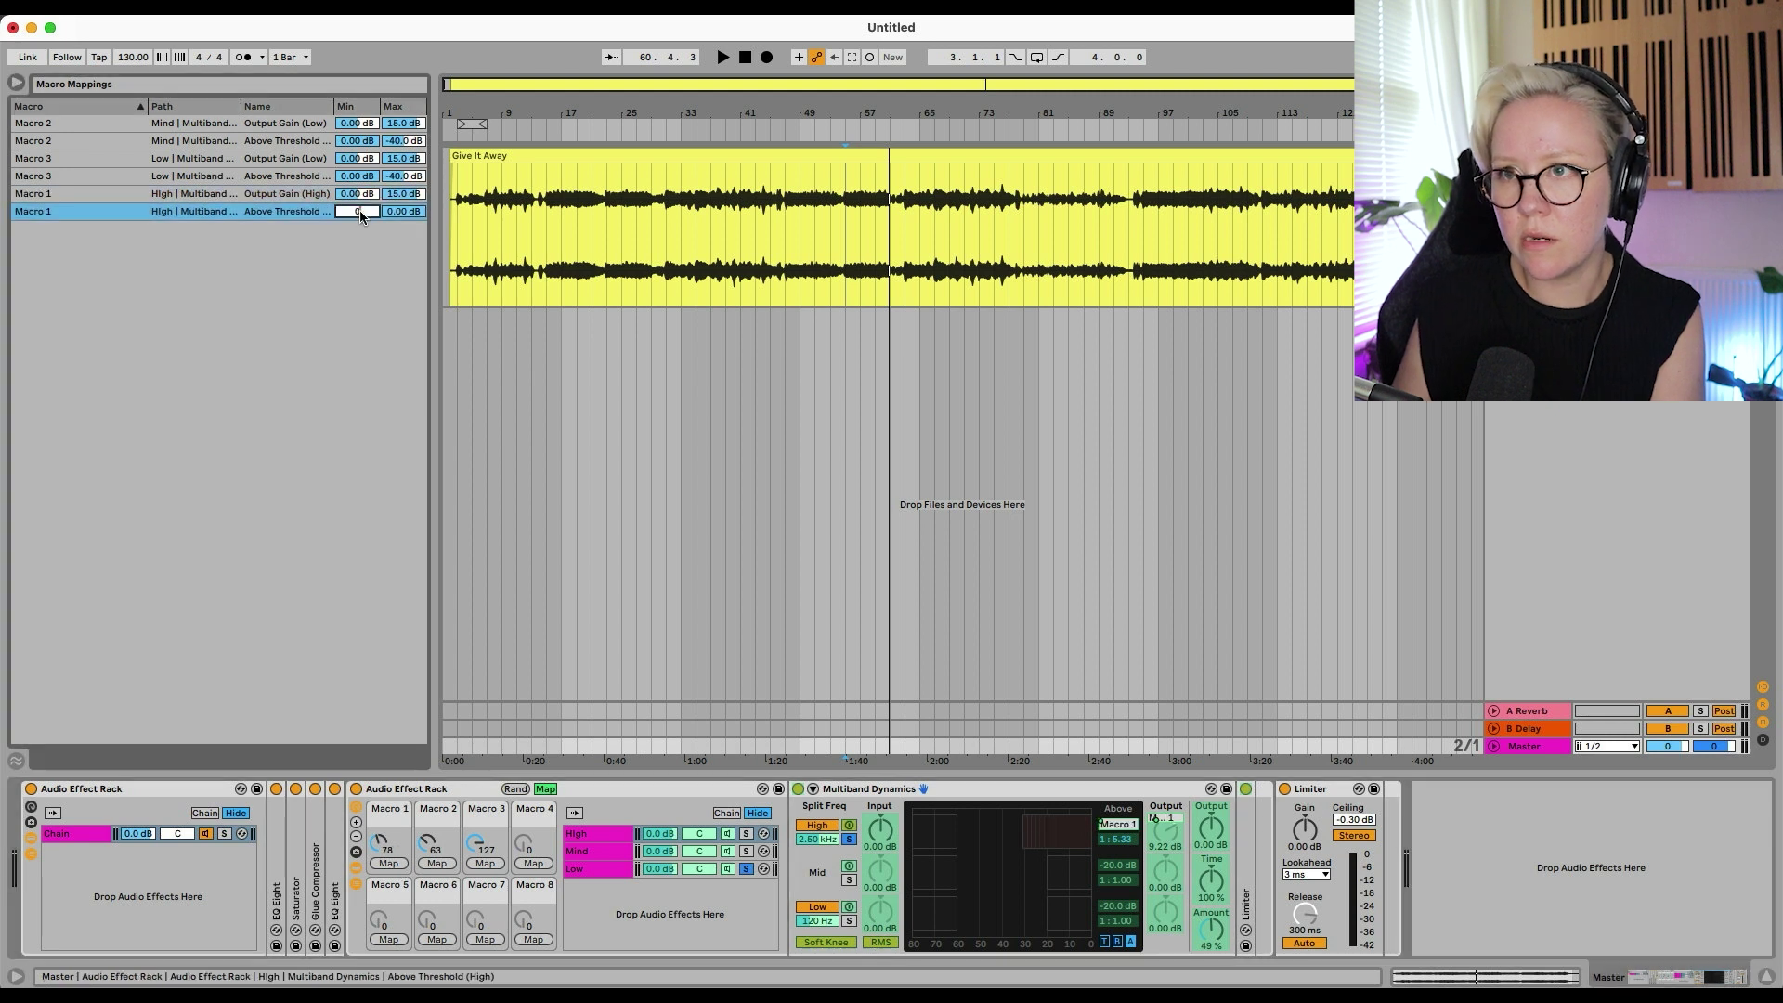
{"action": "left_click", "coordinate": [399, 236]}
{"action": "left_click", "coordinate": [408, 141]}
{"action": "type", "text": "-40"}
{"action": "key", "text": "Return"}
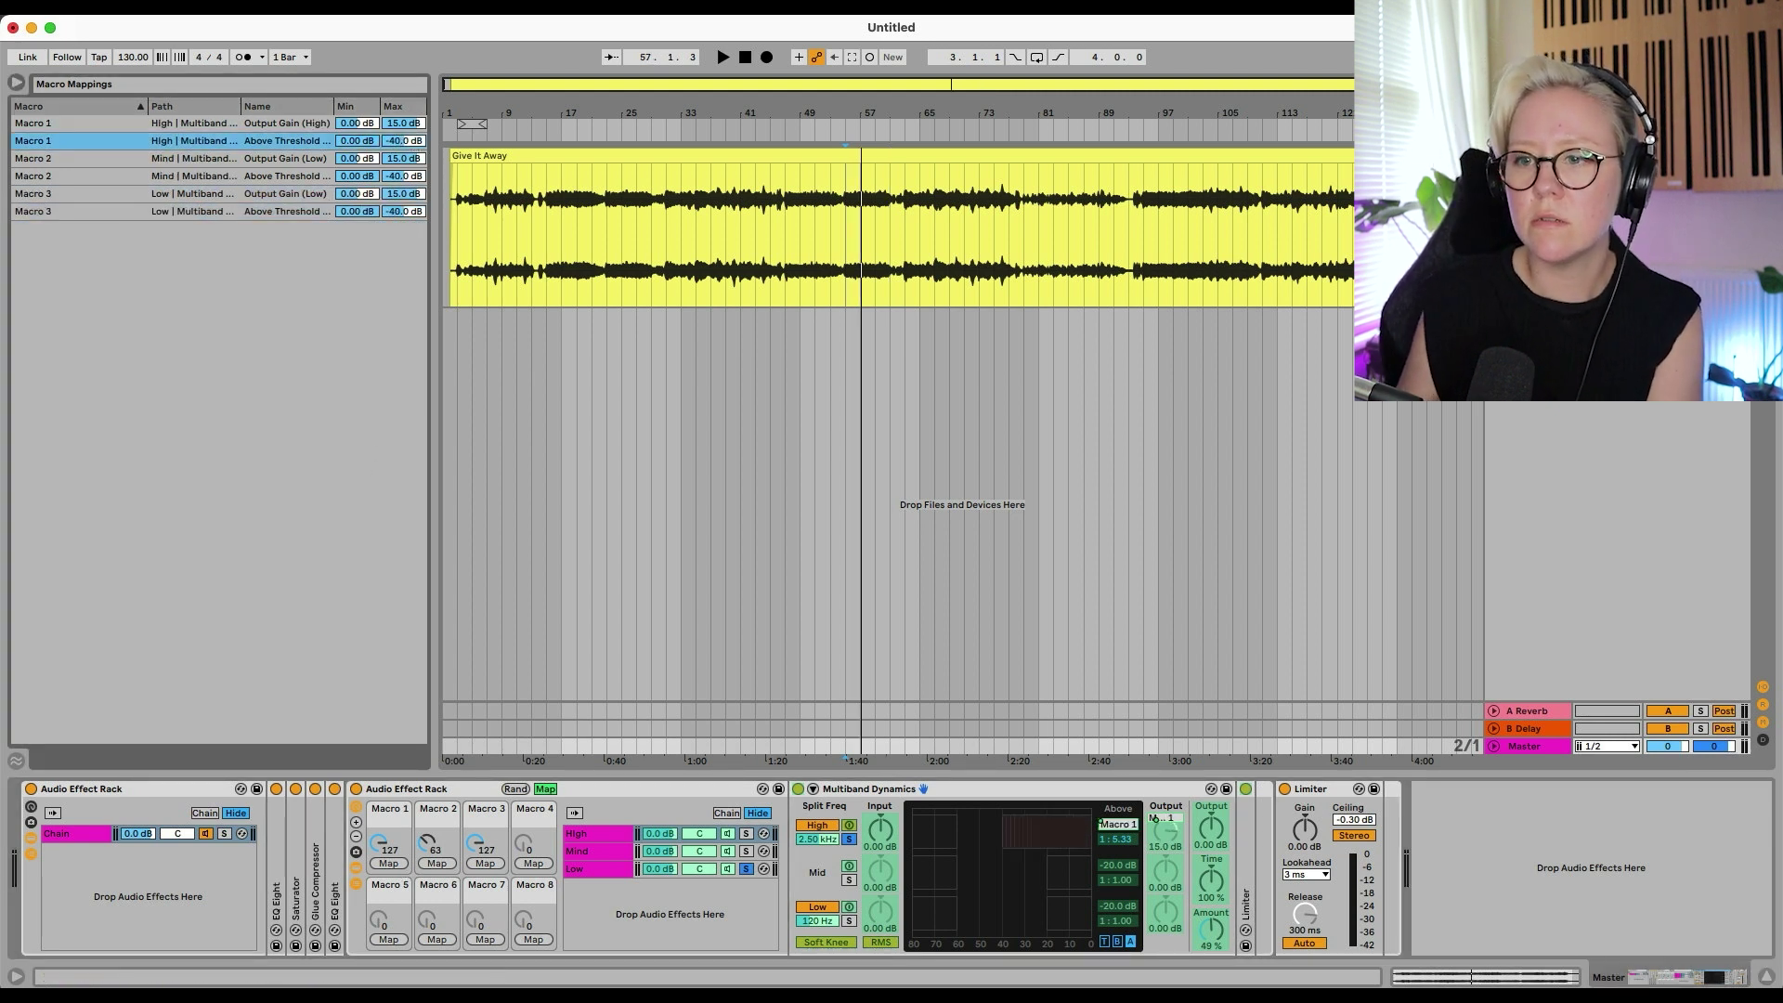
{"action": "left_click", "coordinate": [546, 789]}
{"action": "key", "text": "space"}
{"action": "left_click_drag", "start_coordinate": [389, 845], "coordinate": [389, 919]}
Map the Limiter's Gain to the first rack's Macro 8, the Chain Gain knob
{"action": "key", "text": "space"}
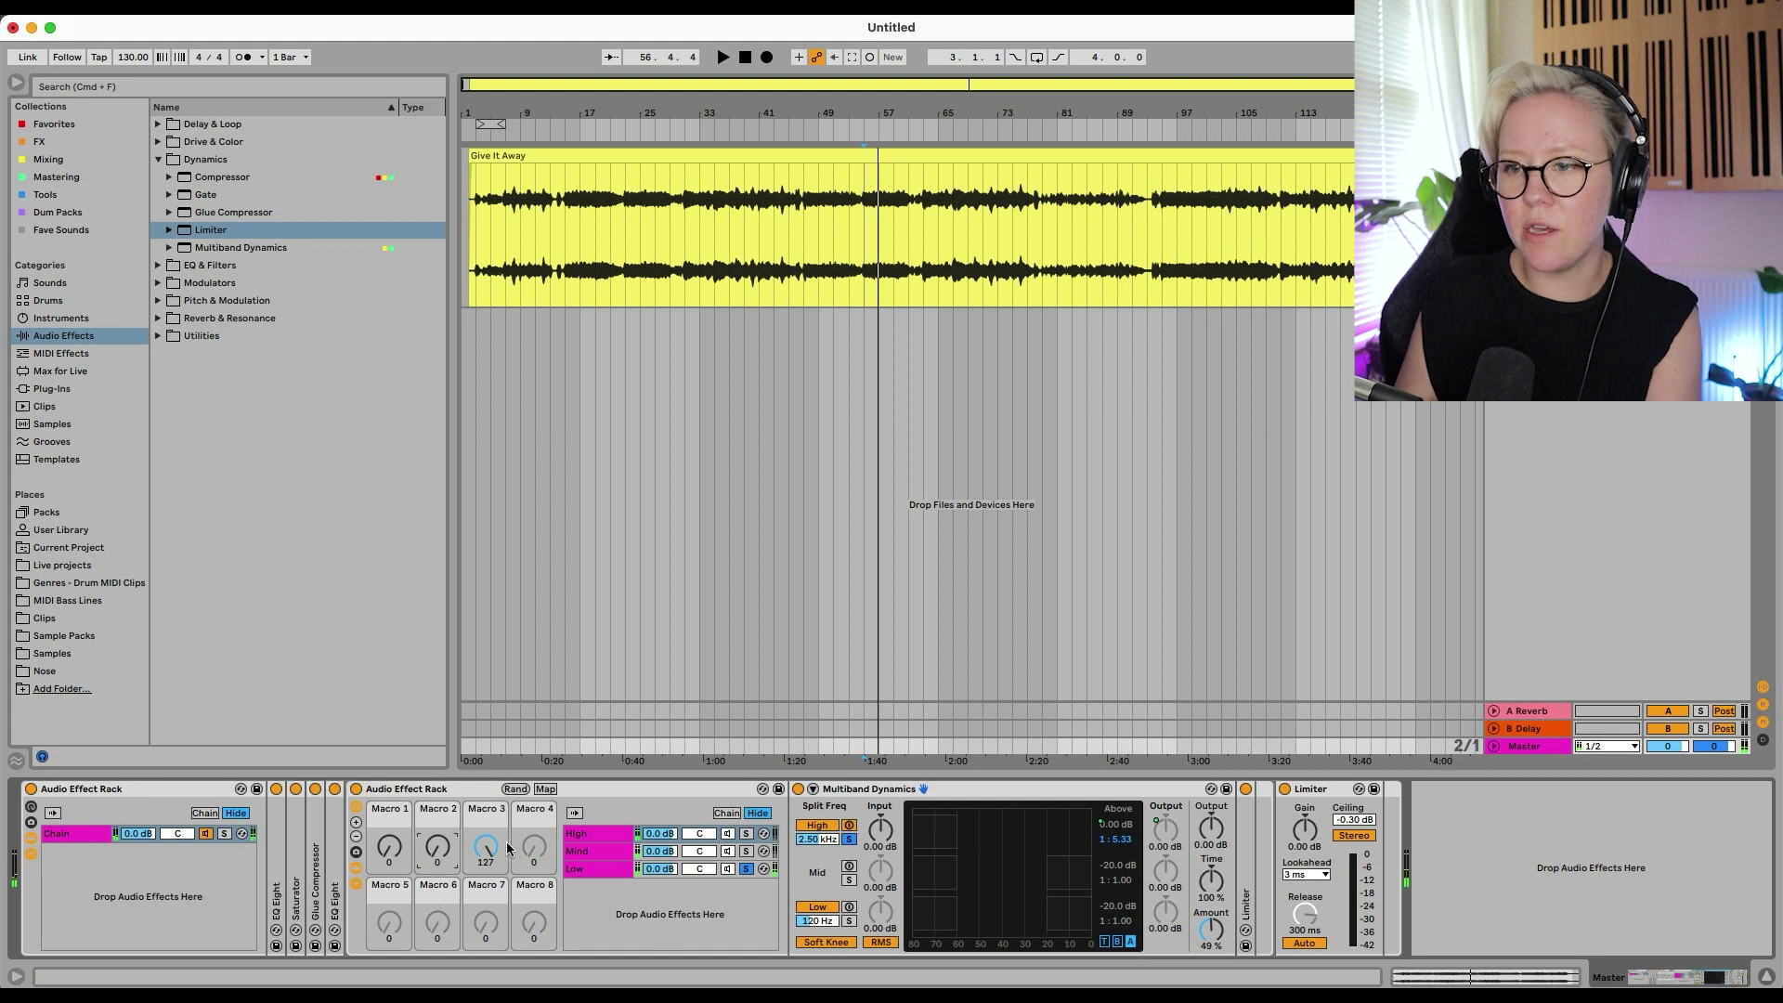
{"action": "left_click", "coordinate": [480, 856]}
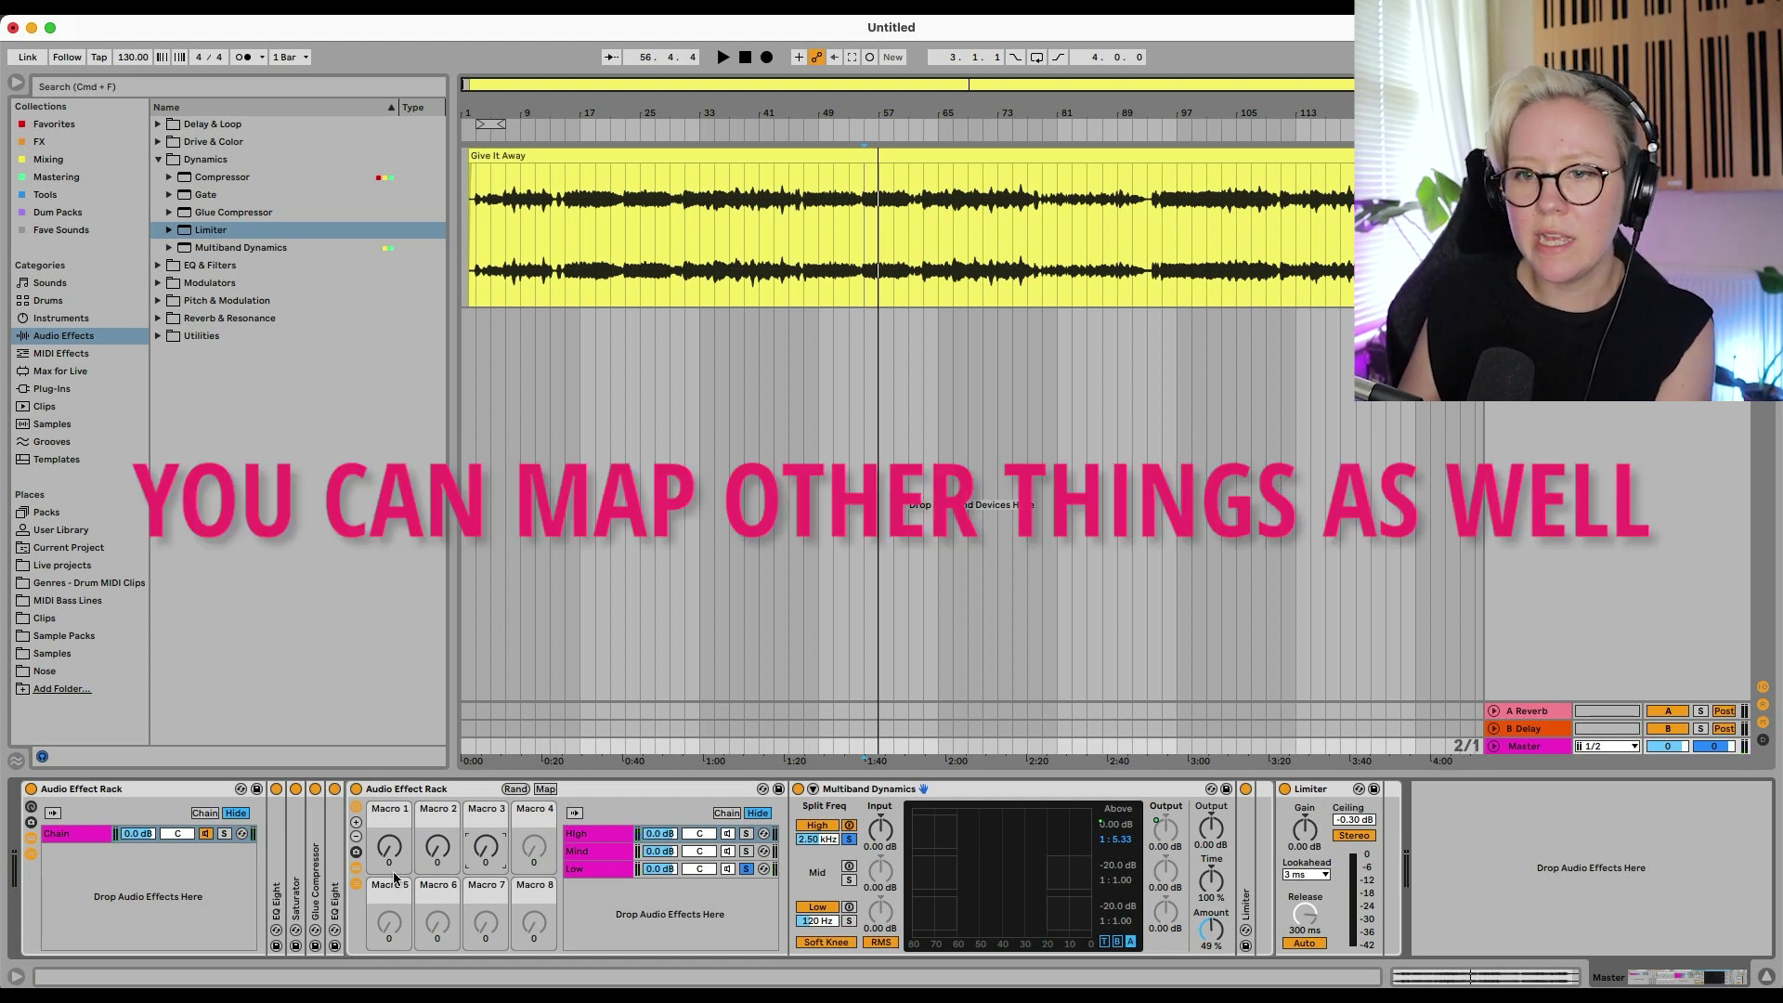
{"action": "left_click", "coordinate": [30, 810]}
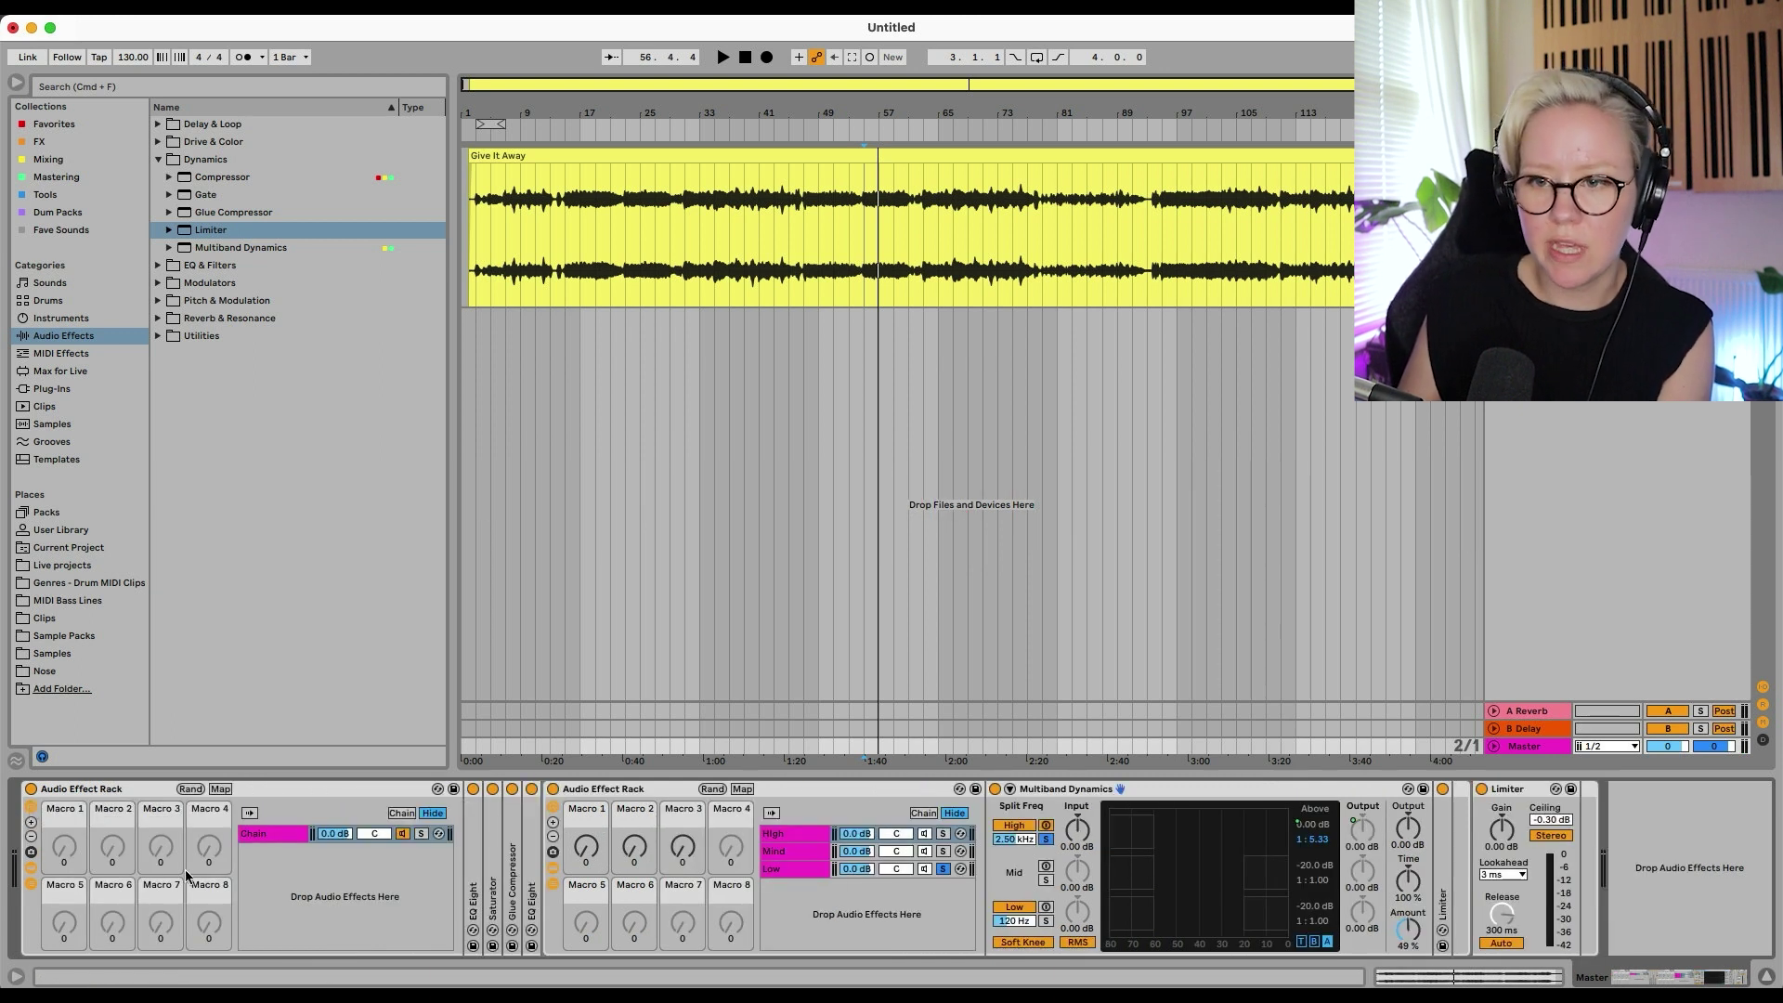
{"action": "left_click", "coordinate": [223, 790]}
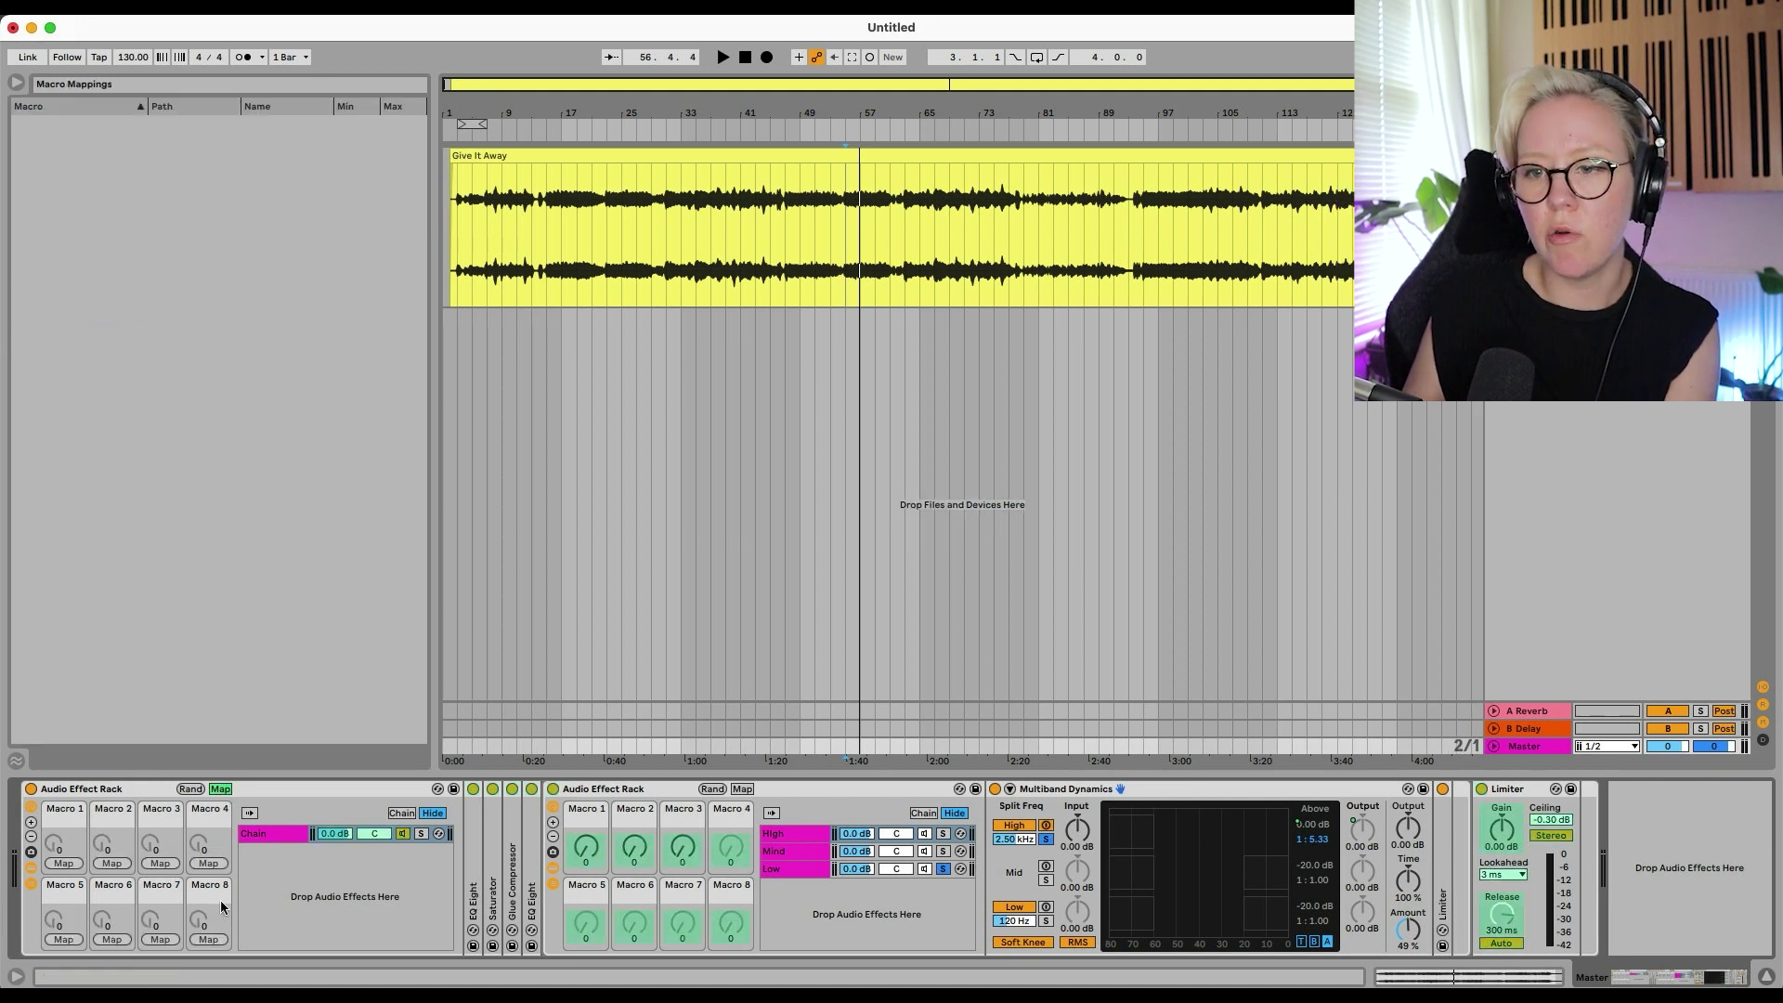
{"action": "left_click", "coordinate": [1511, 834]}
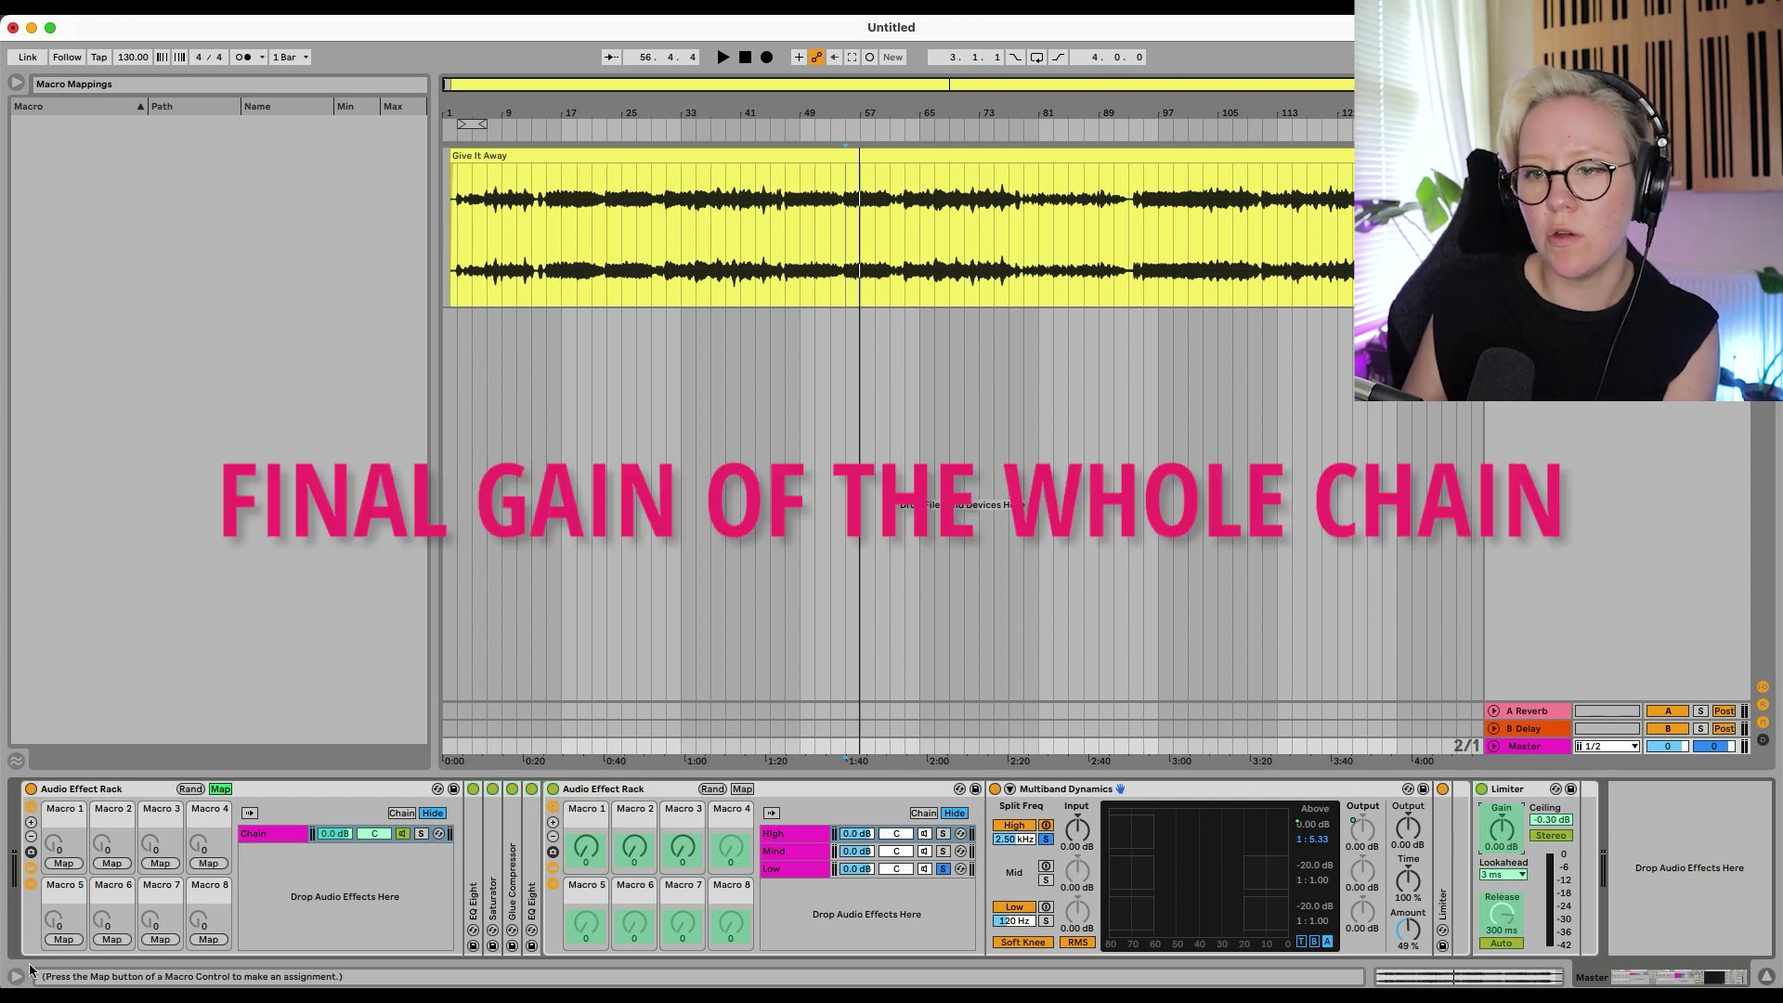
{"action": "left_click", "coordinate": [208, 940]}
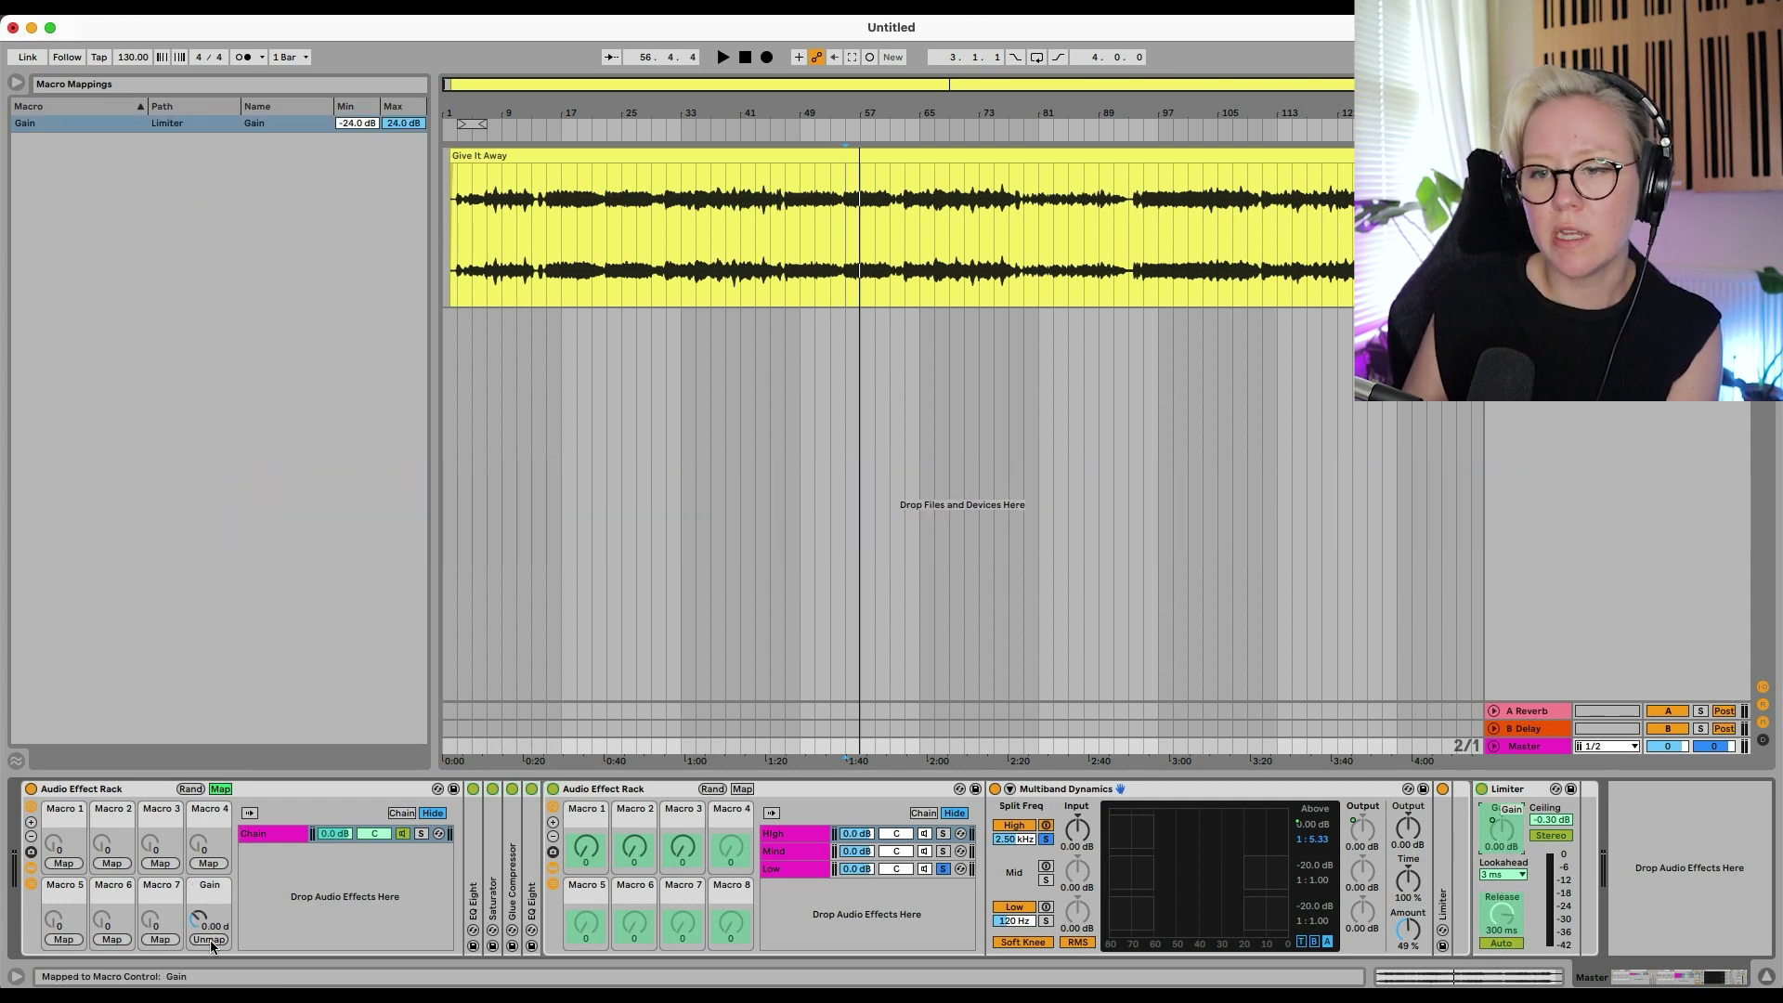
{"action": "left_click", "coordinate": [211, 889]}
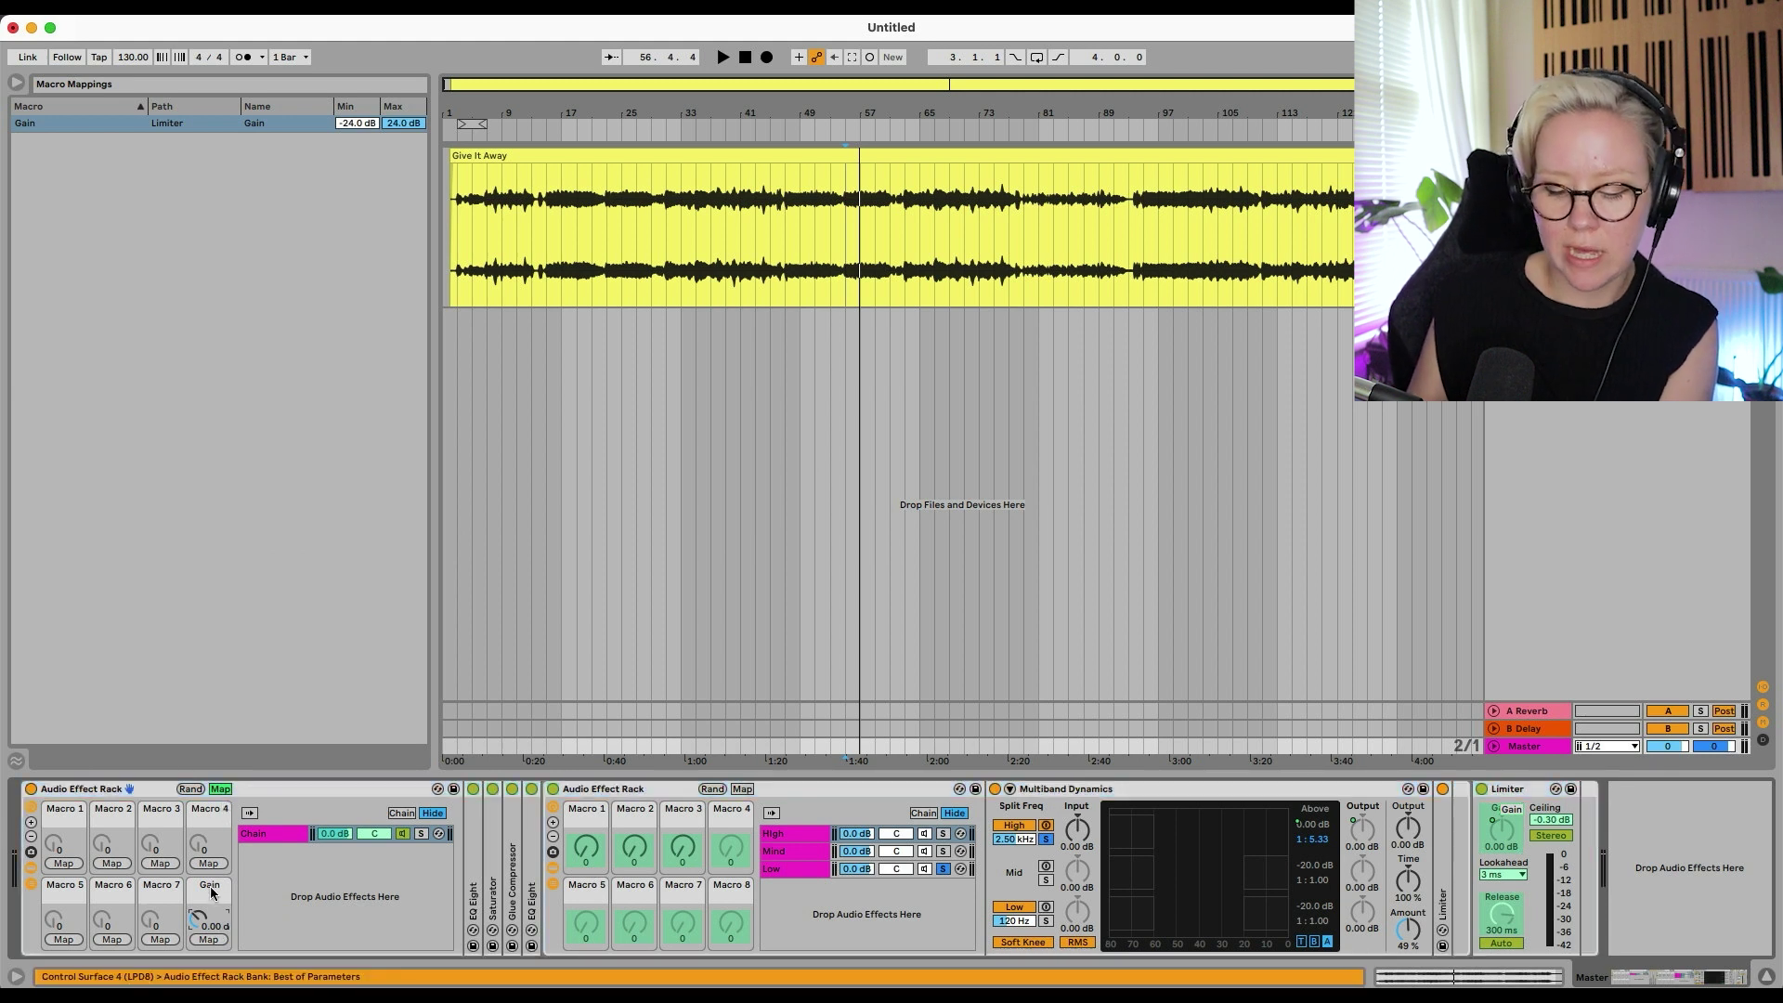
{"action": "left_click", "coordinate": [221, 790]}
Test the Chain Gain macro during playback by turning it down to about -5.48 dB
{"action": "key", "text": "space"}
{"action": "left_click_drag", "start_coordinate": [210, 923], "coordinate": [190, 962]}
{"action": "key", "text": "space"}
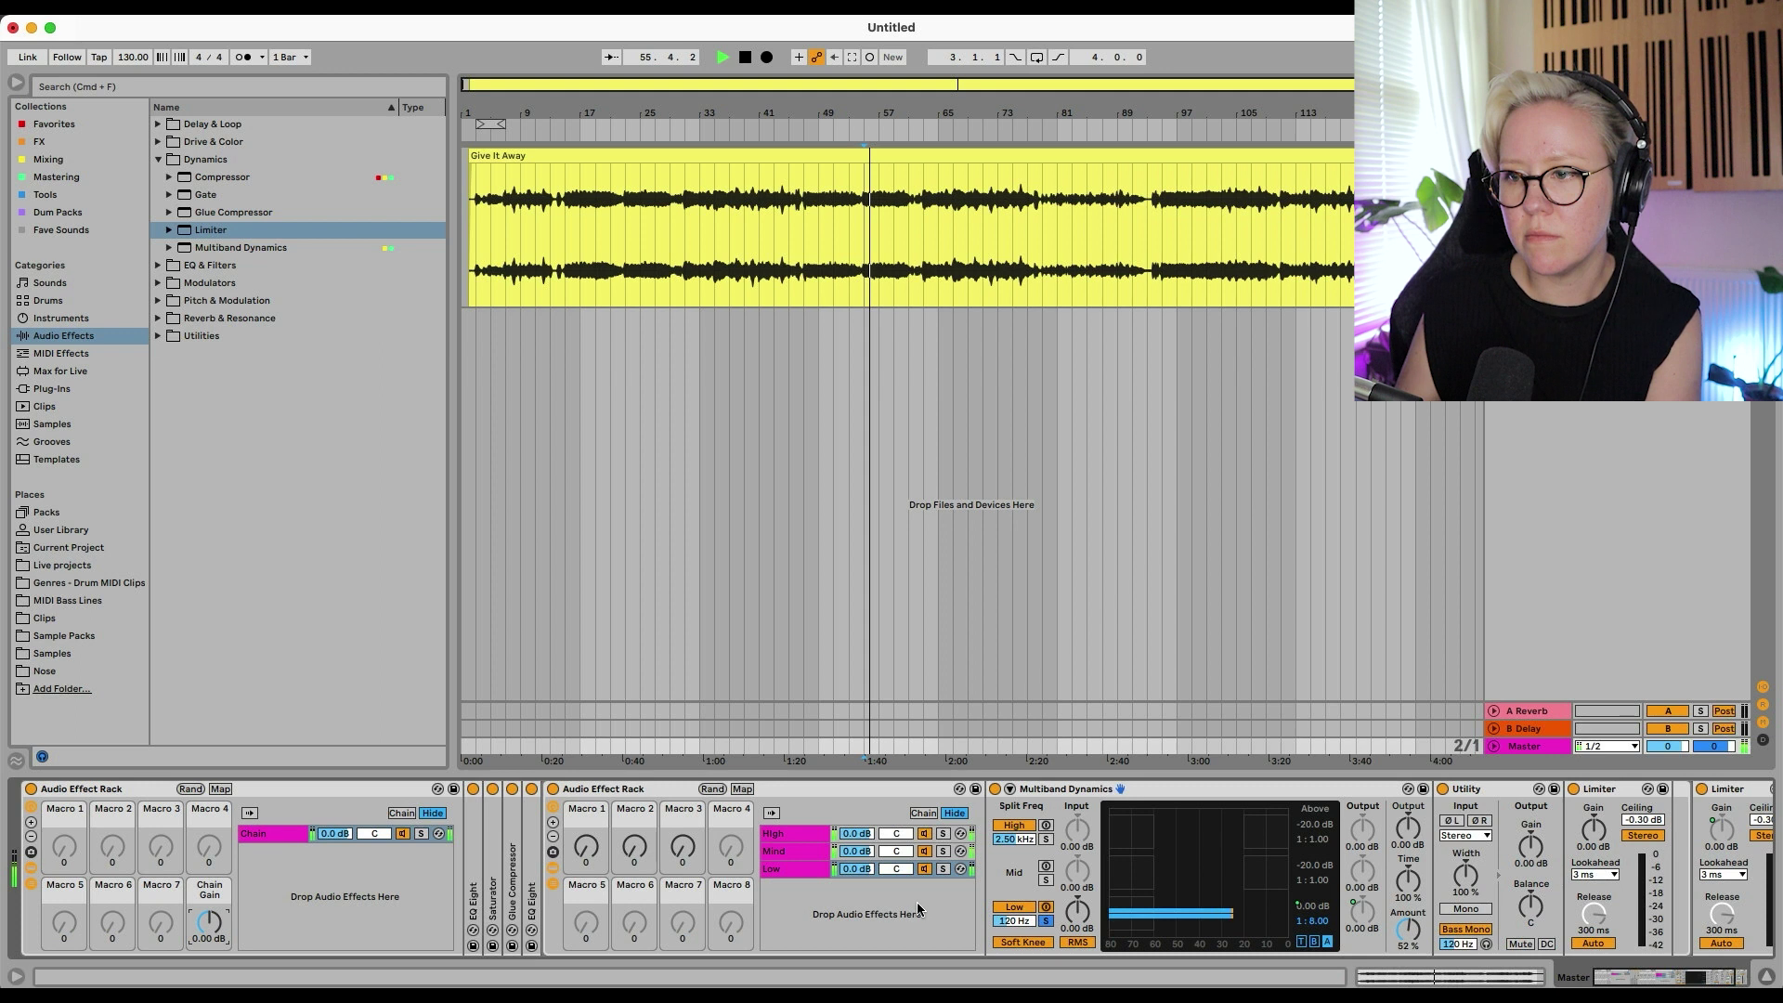
{"action": "key", "text": "space"}
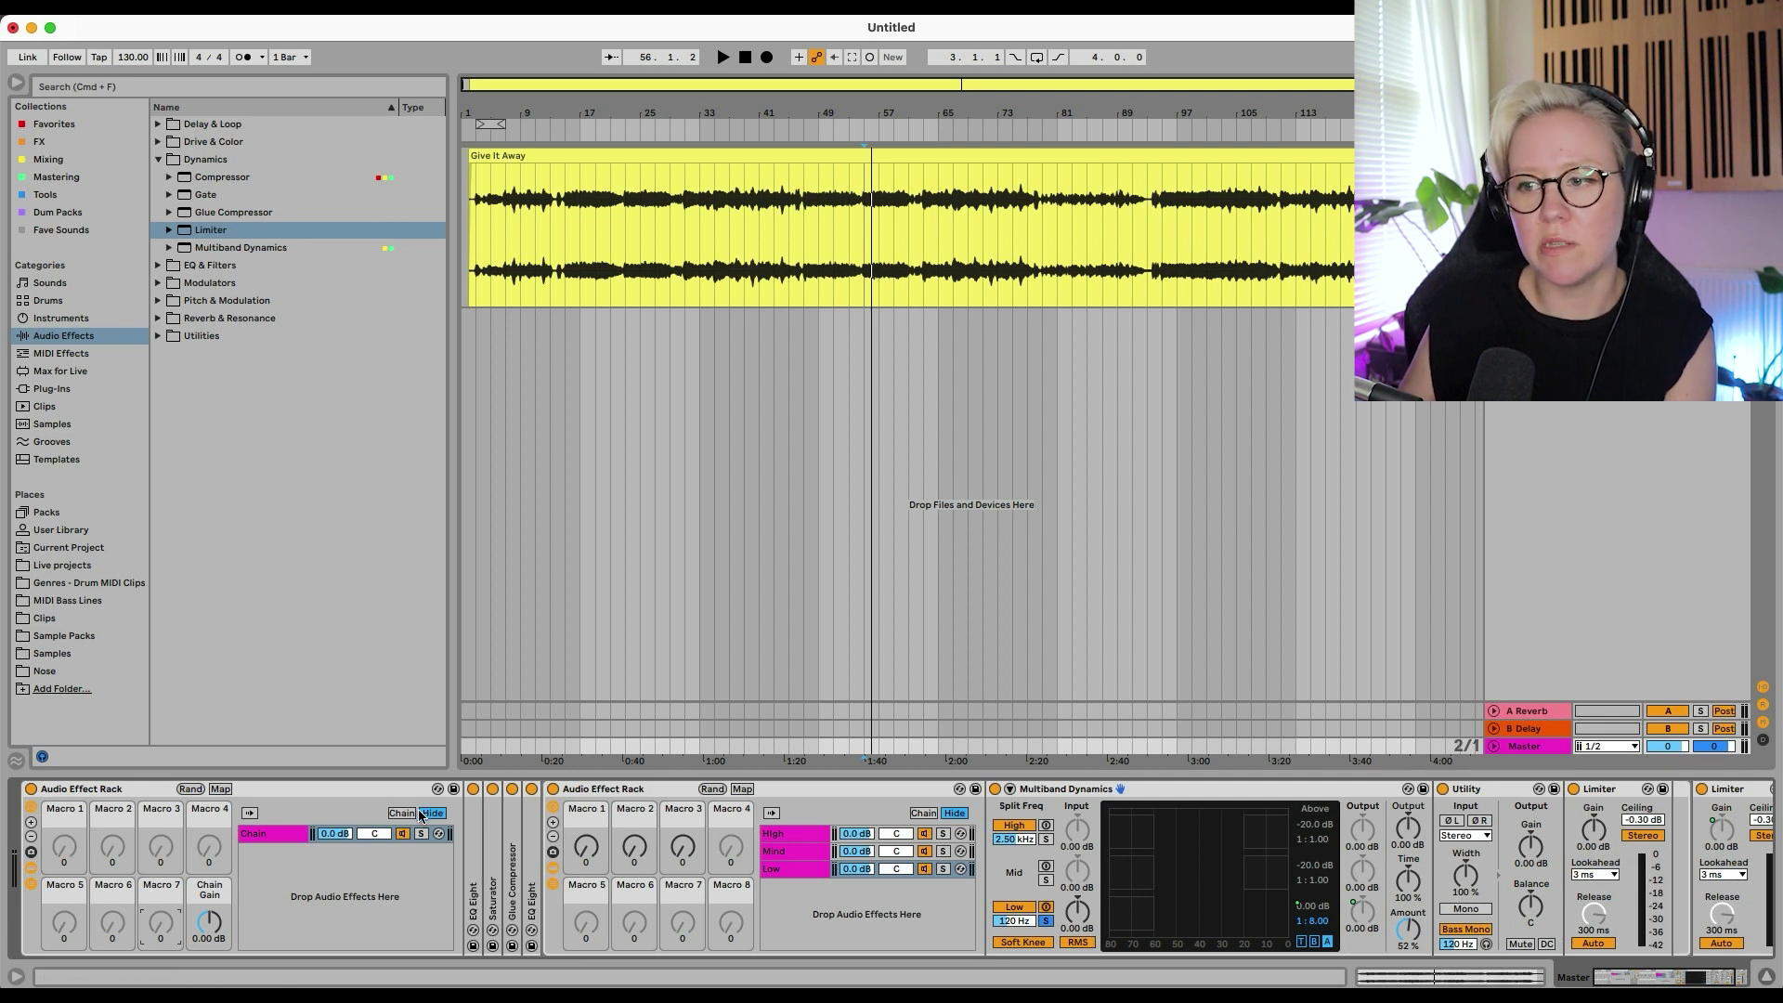
Assign the inner rack's Macro 1 to outer Macro 5 and name it High Compress
{"action": "left_click", "coordinate": [220, 788]}
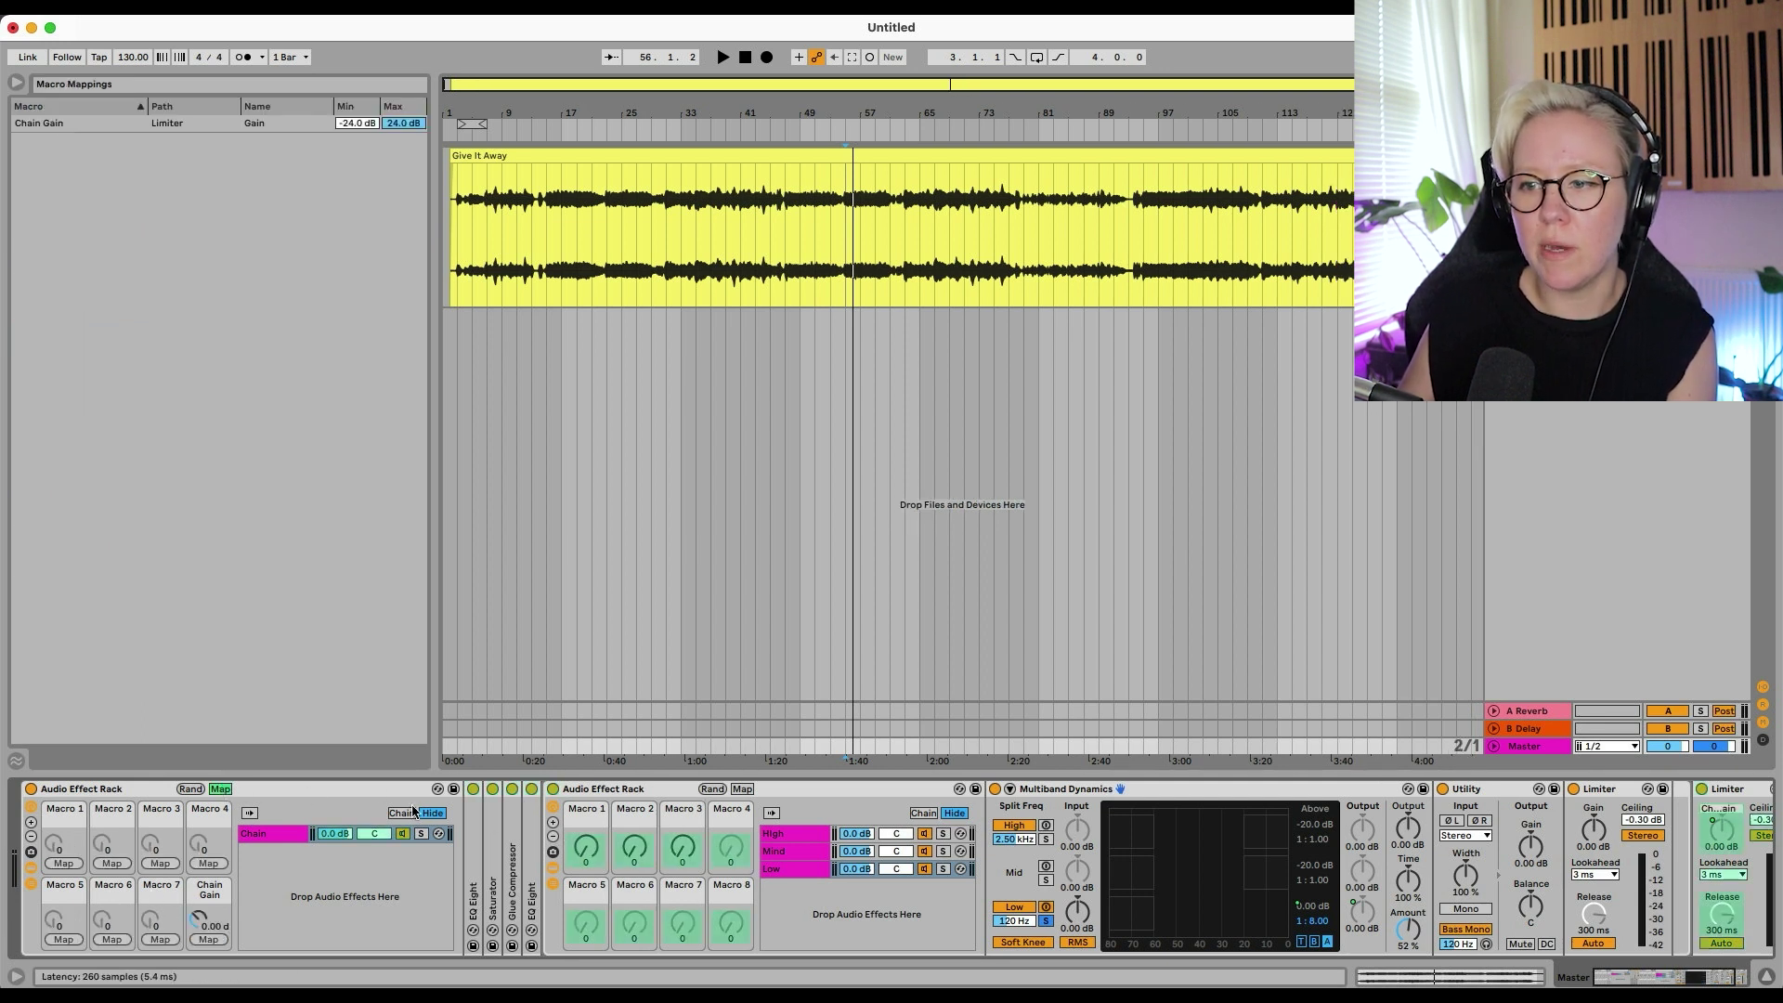
{"action": "left_click", "coordinate": [67, 939]}
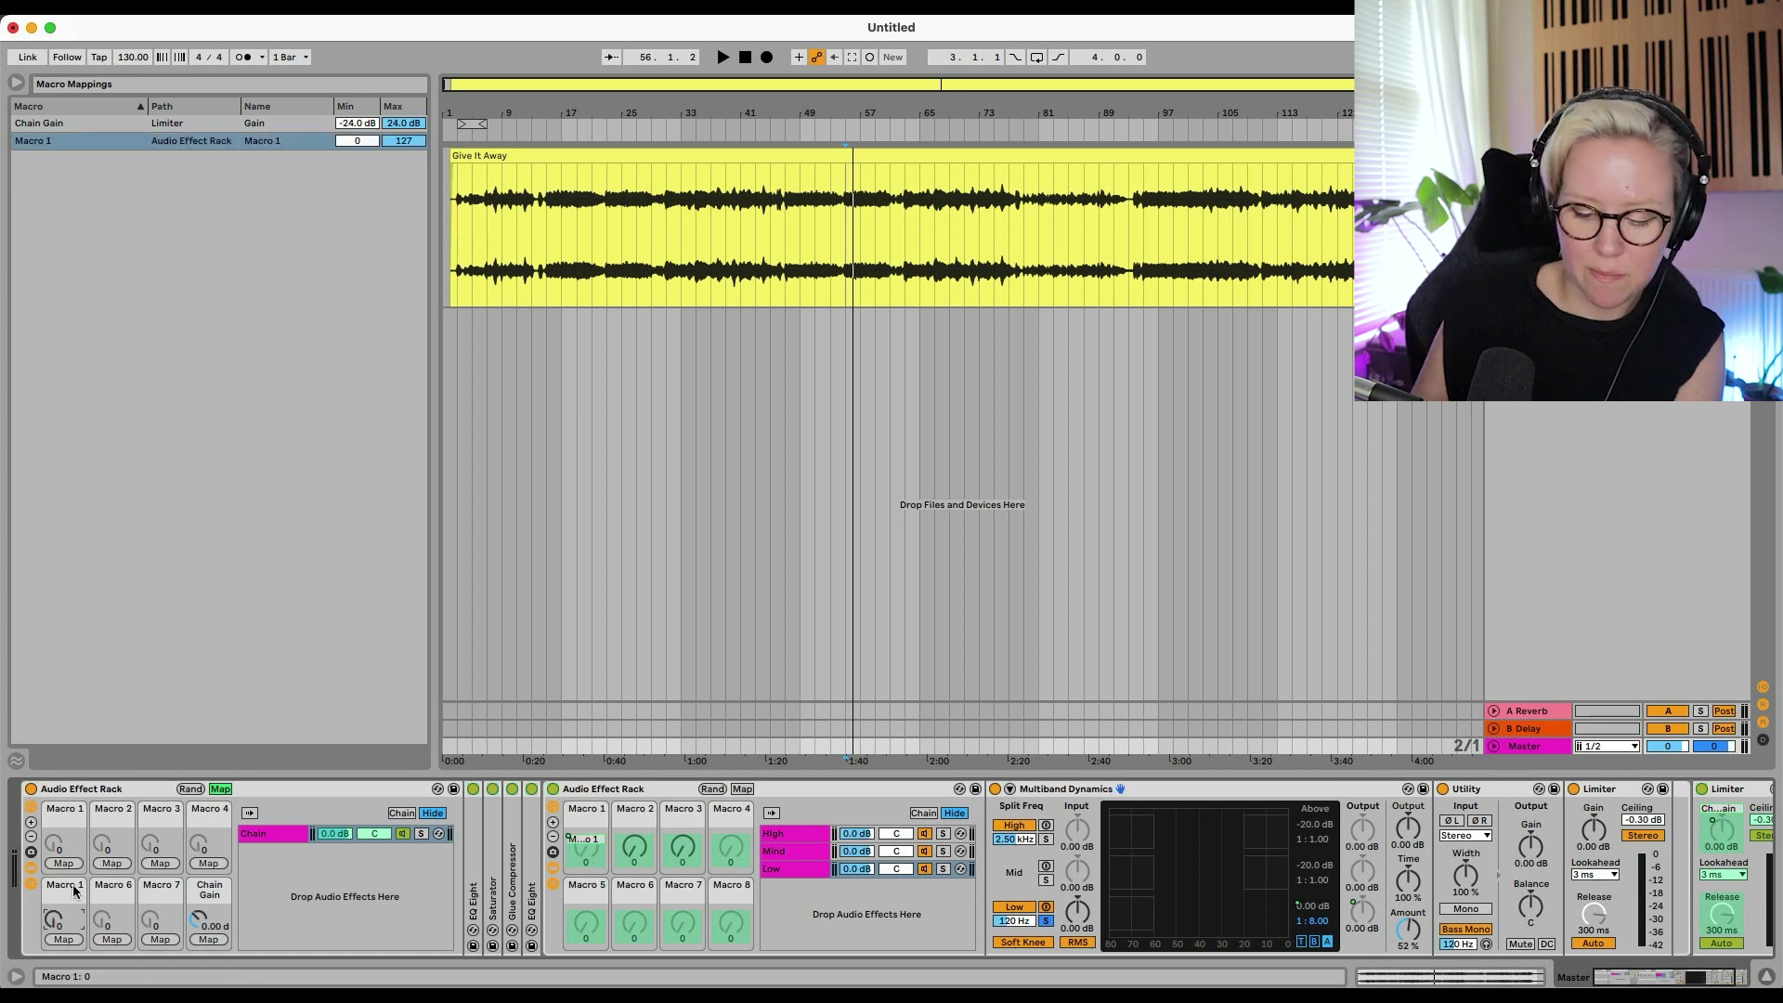
{"action": "key", "text": "super+r"}
{"action": "type", "text": "High Con"}
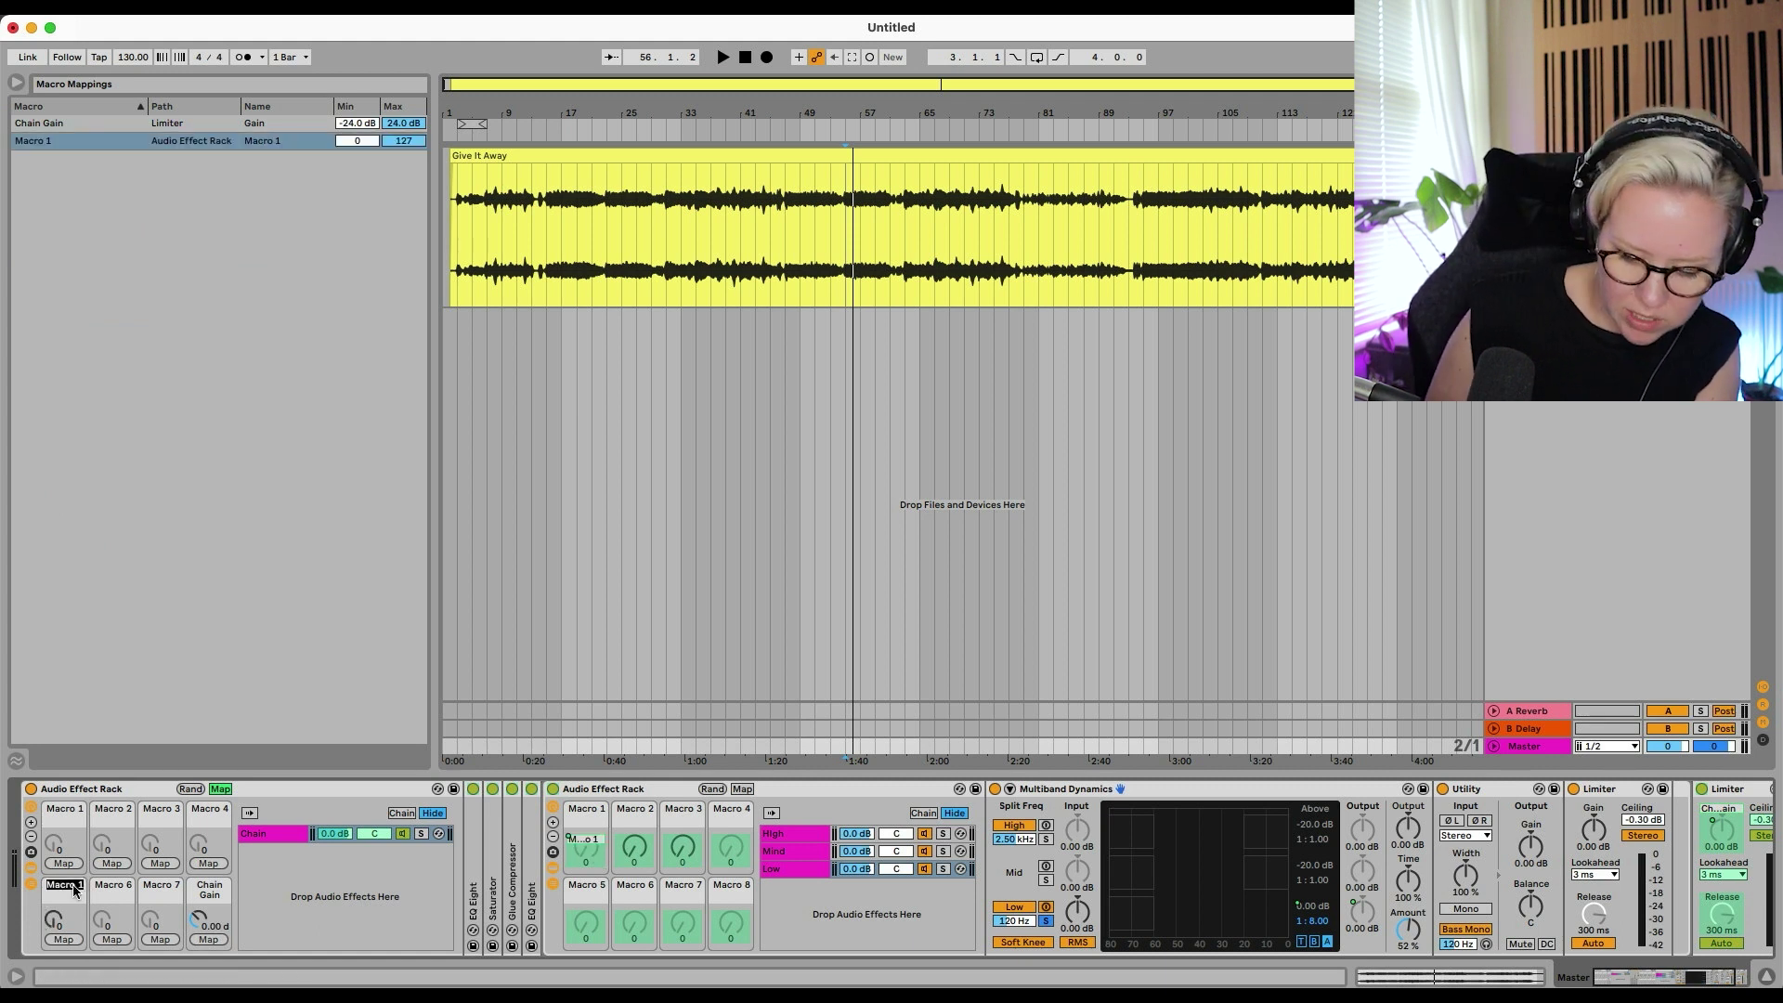
{"action": "key", "text": "Return"}
{"action": "type", "text": "pr"}
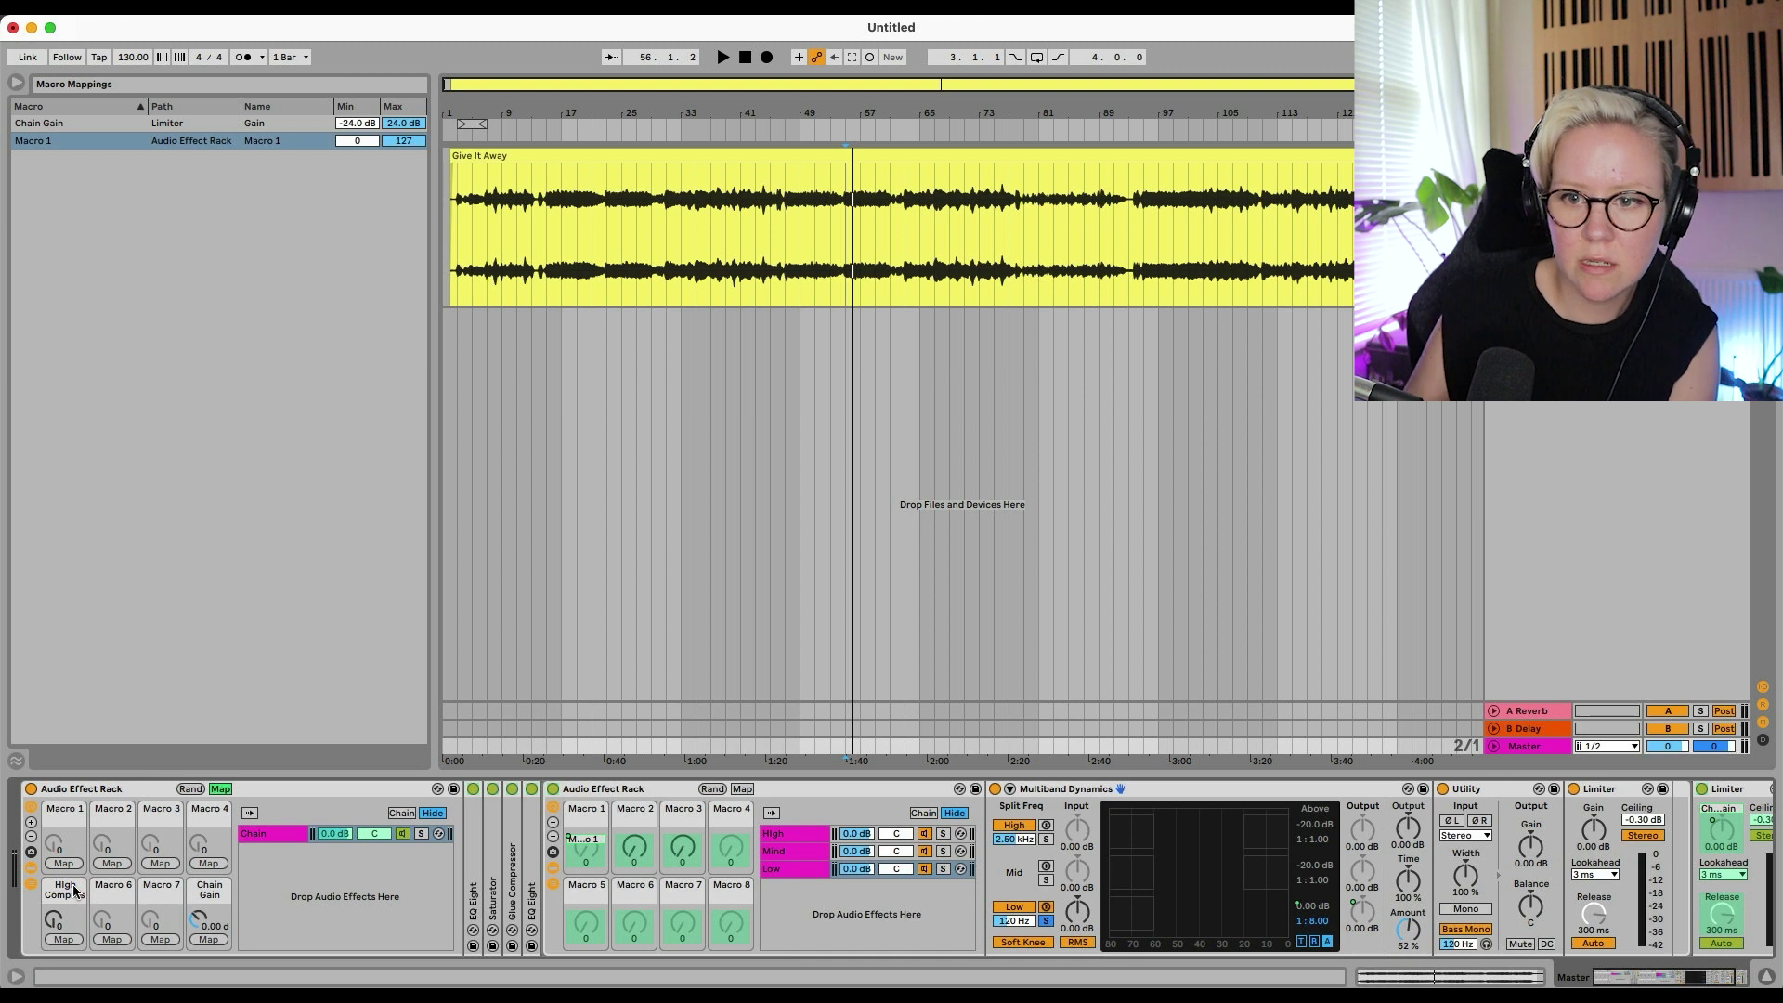
{"action": "type", "text": "ess"}
{"action": "key", "text": "Return"}
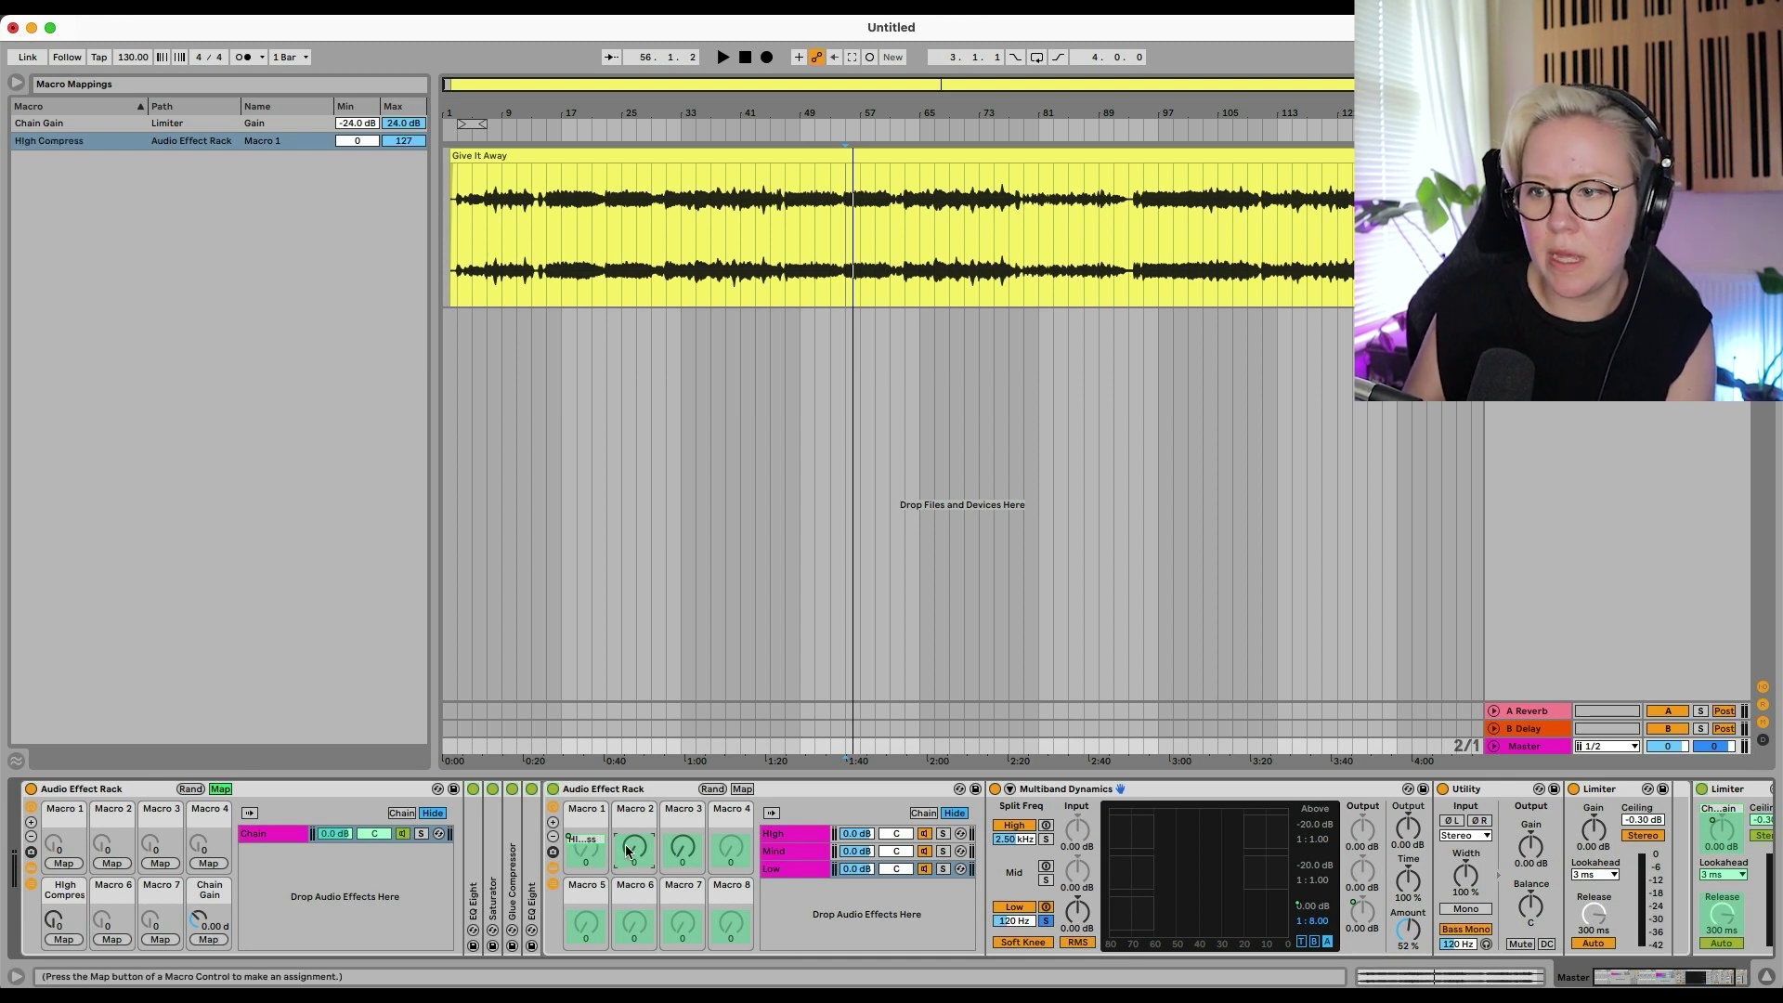
Assign the inner rack's Macros 2 and 3 to outer Macros 6 and 7
{"action": "left_click", "coordinate": [111, 939]}
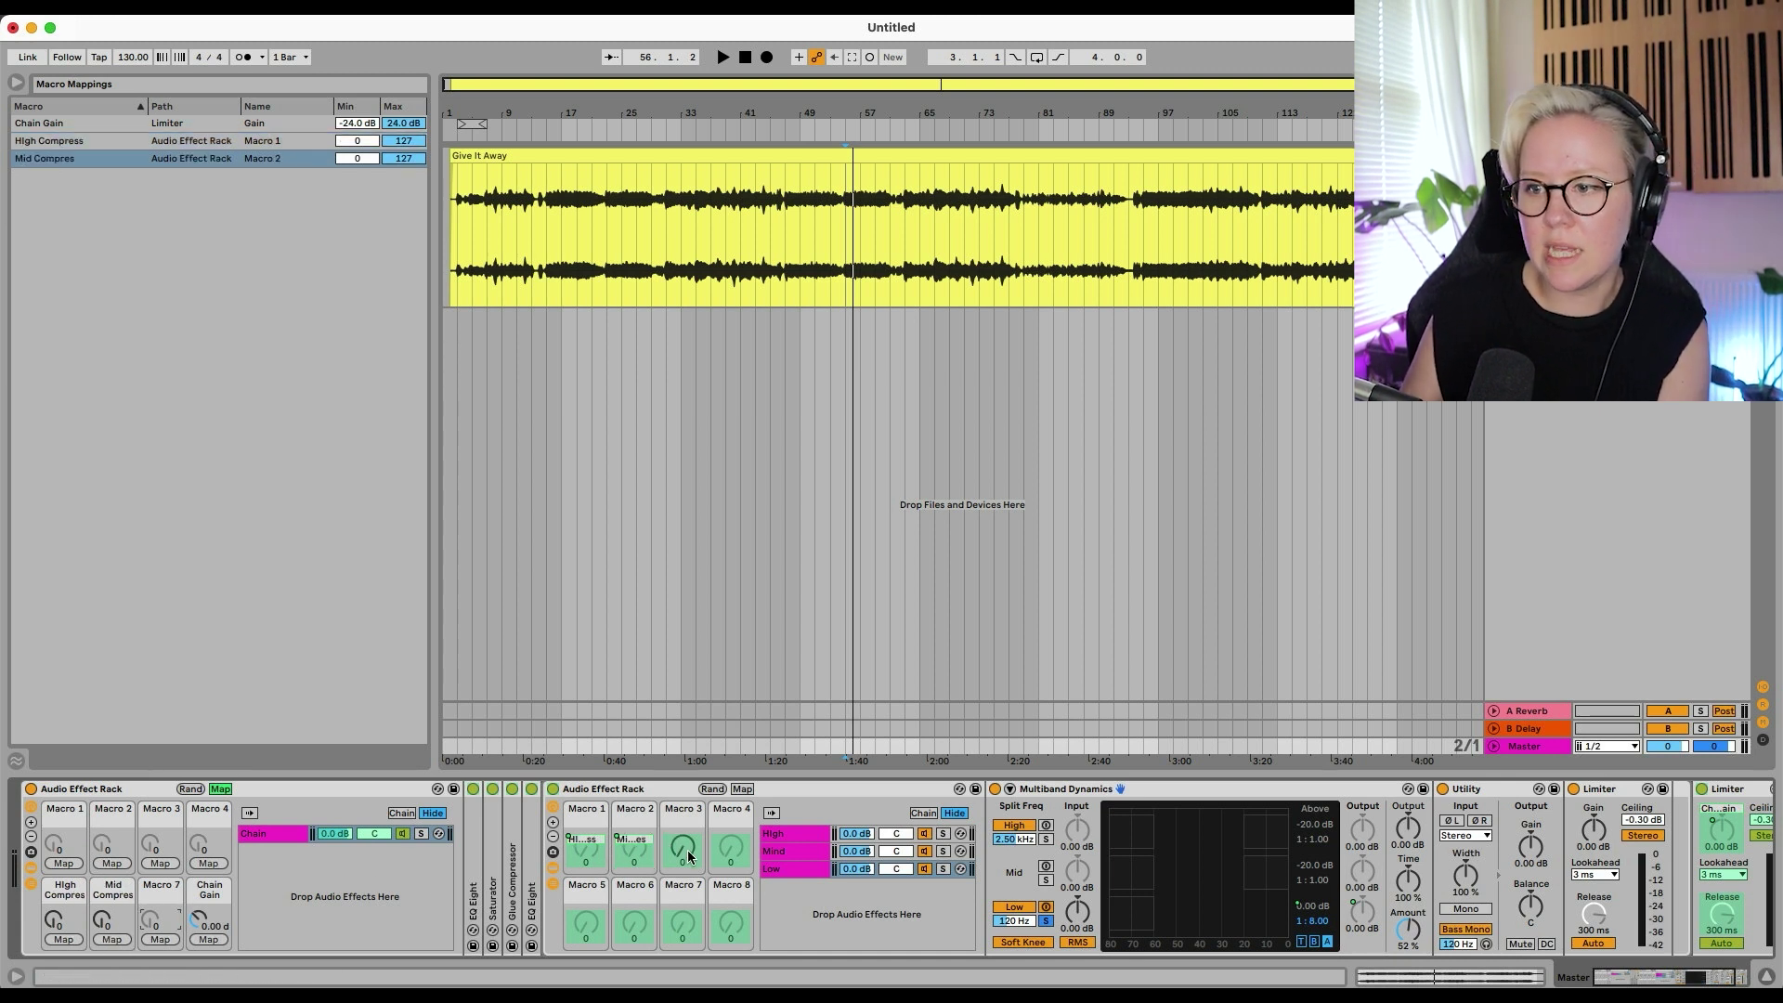
{"action": "left_click", "coordinate": [690, 853]}
{"action": "left_click", "coordinate": [160, 939]}
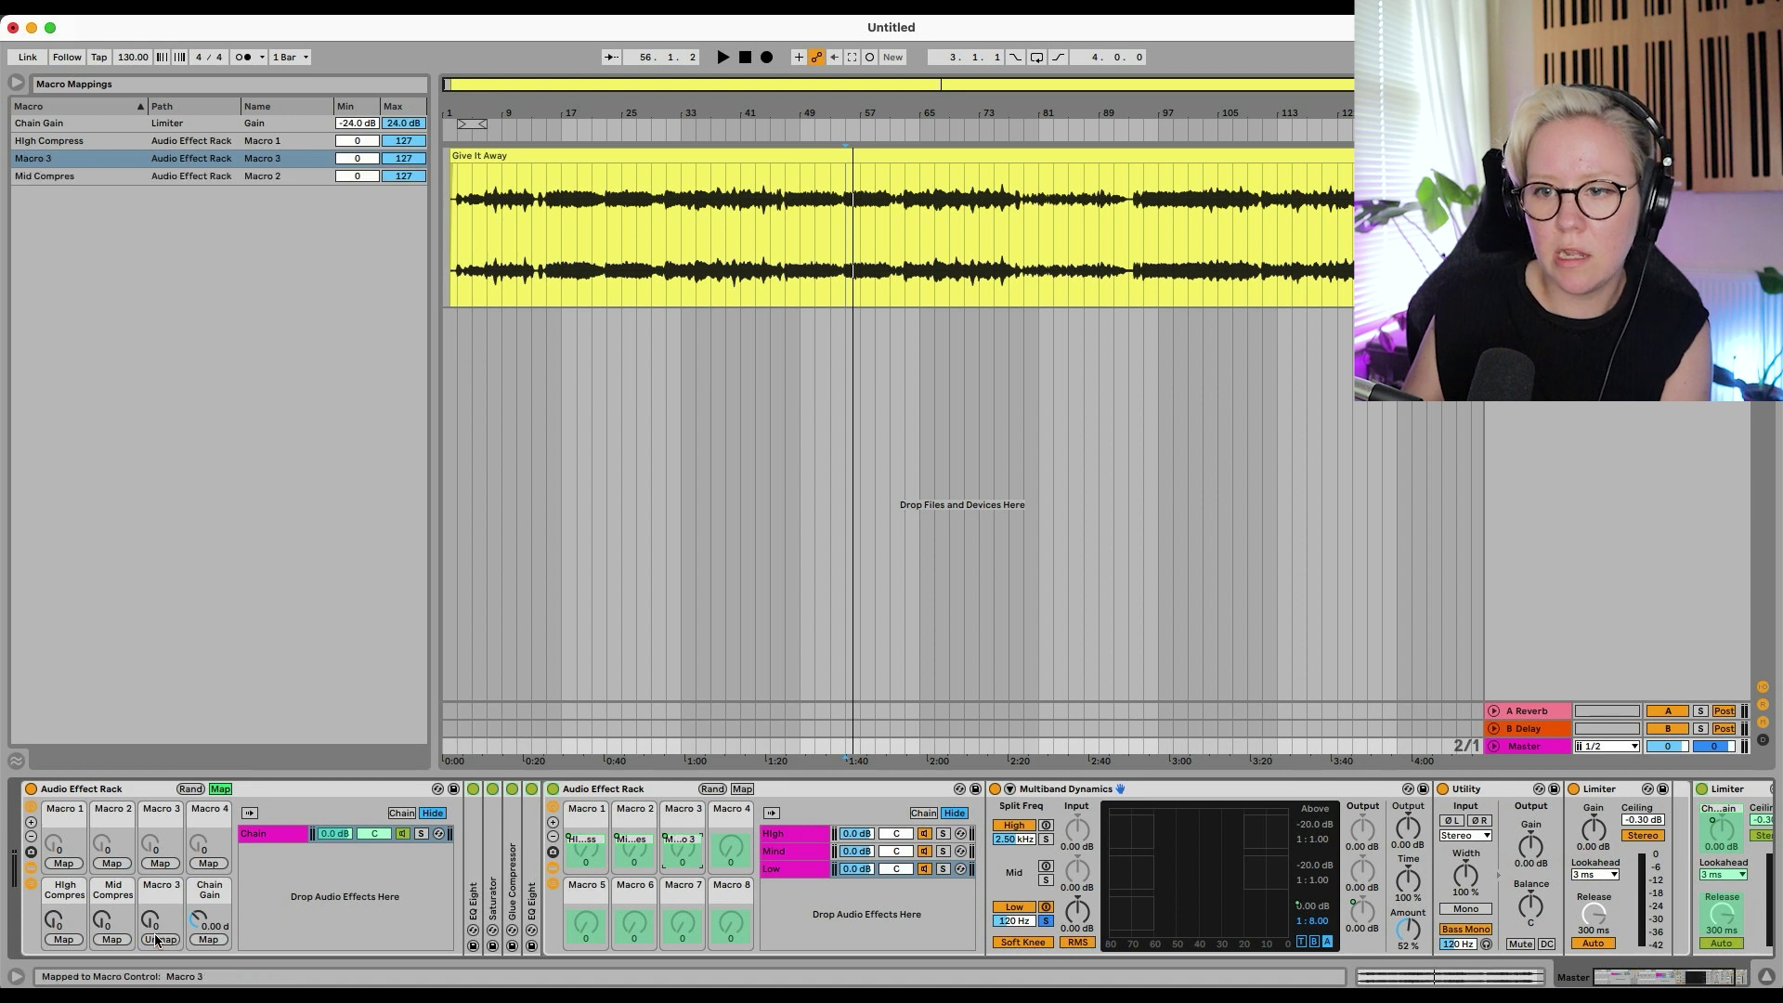
{"action": "left_click", "coordinate": [220, 788]}
{"action": "double_click", "coordinate": [532, 901]}
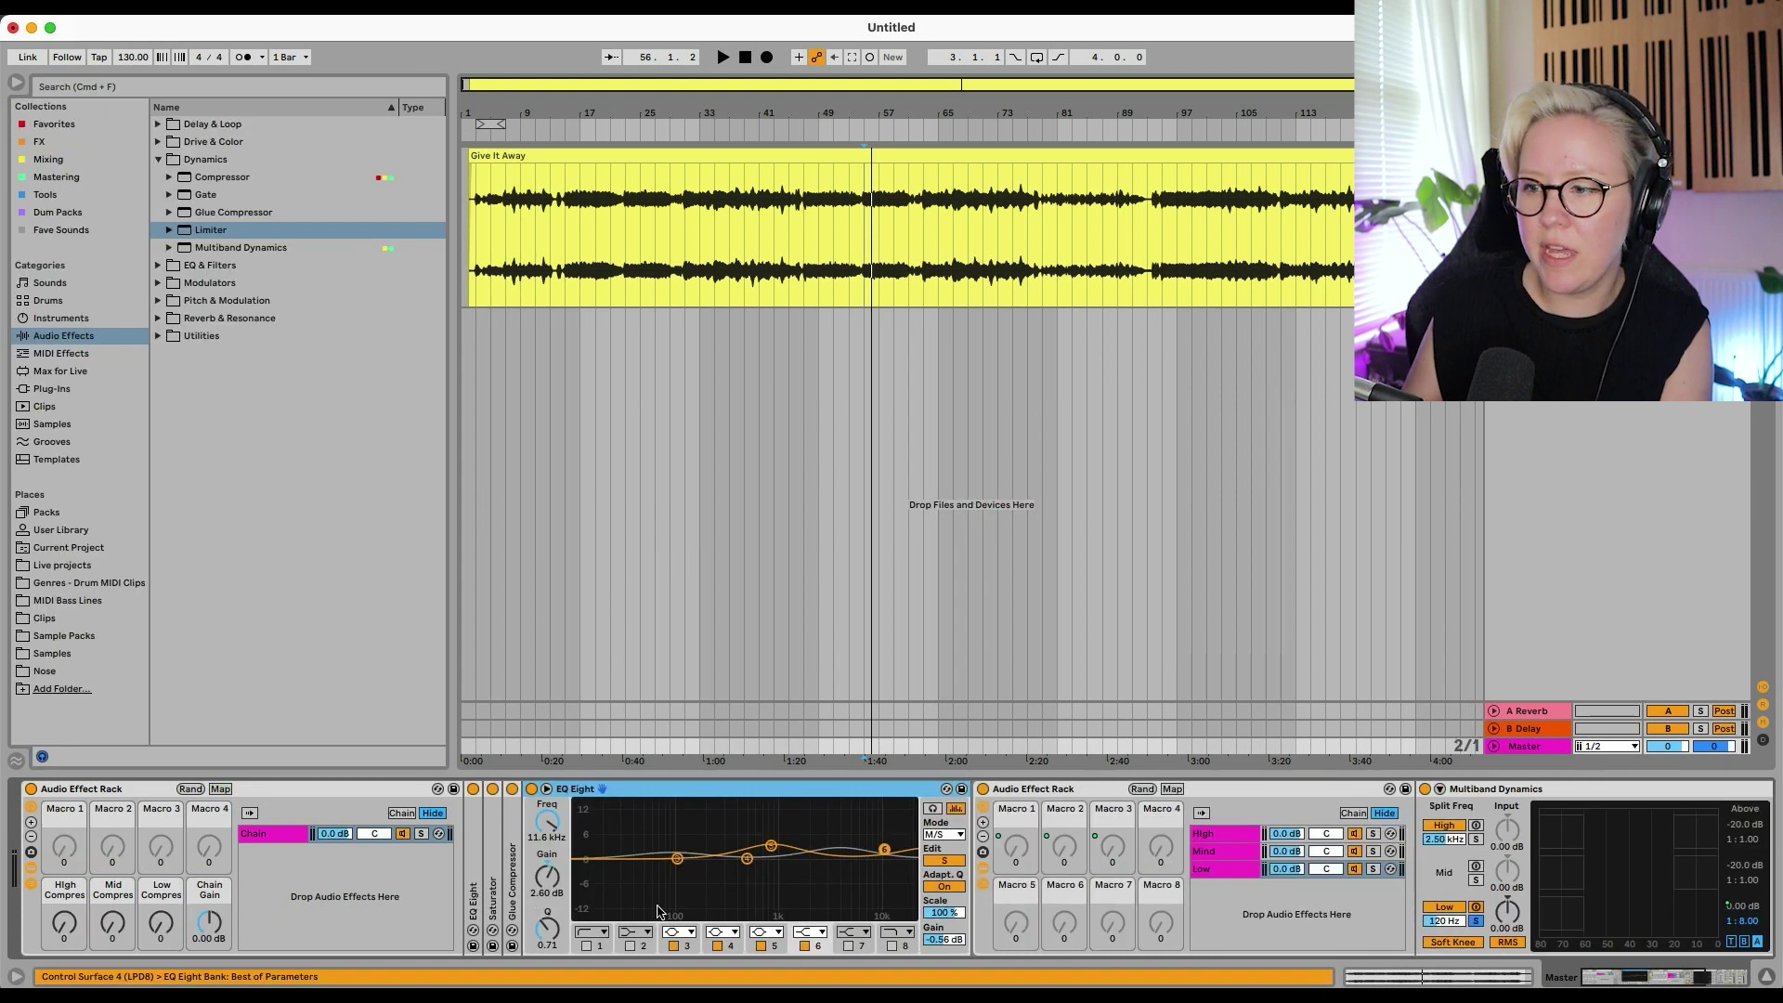
Unfold the Glue Compressor and try its Dry/Wet and Threshold, pulling threshold toward -40 dB
{"action": "double_click", "coordinate": [513, 851]}
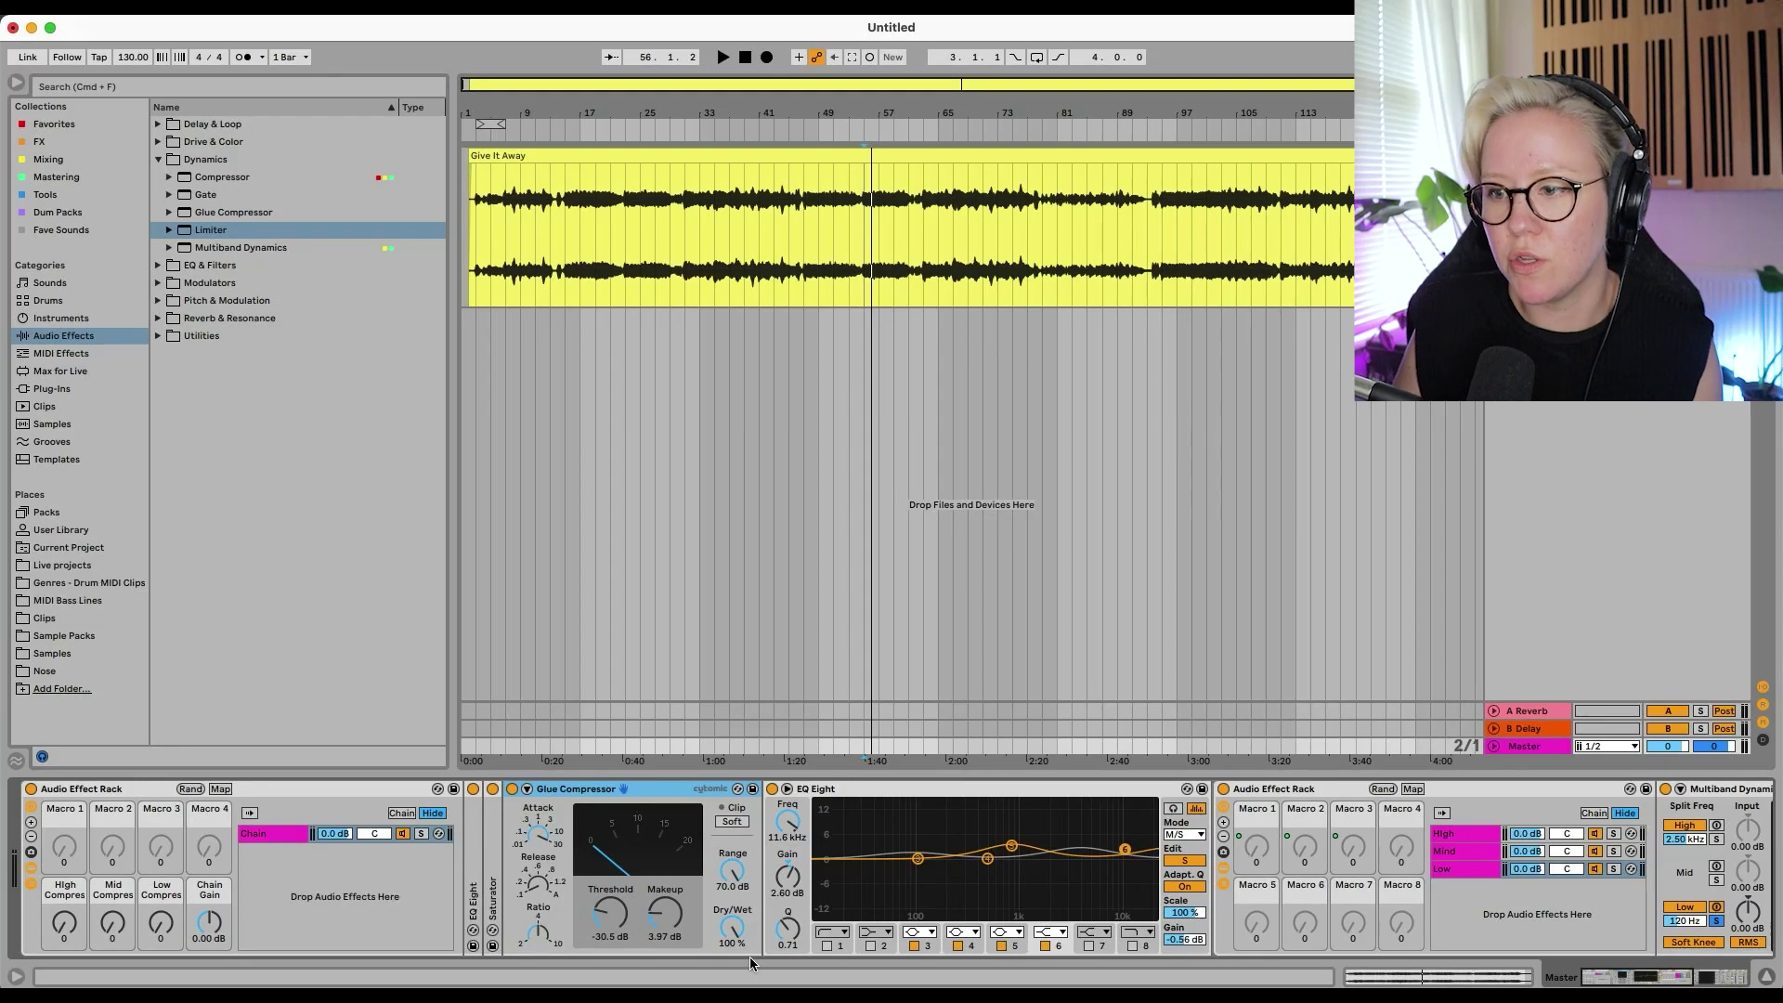
{"action": "left_click_drag", "start_coordinate": [732, 926], "coordinate": [732, 984]}
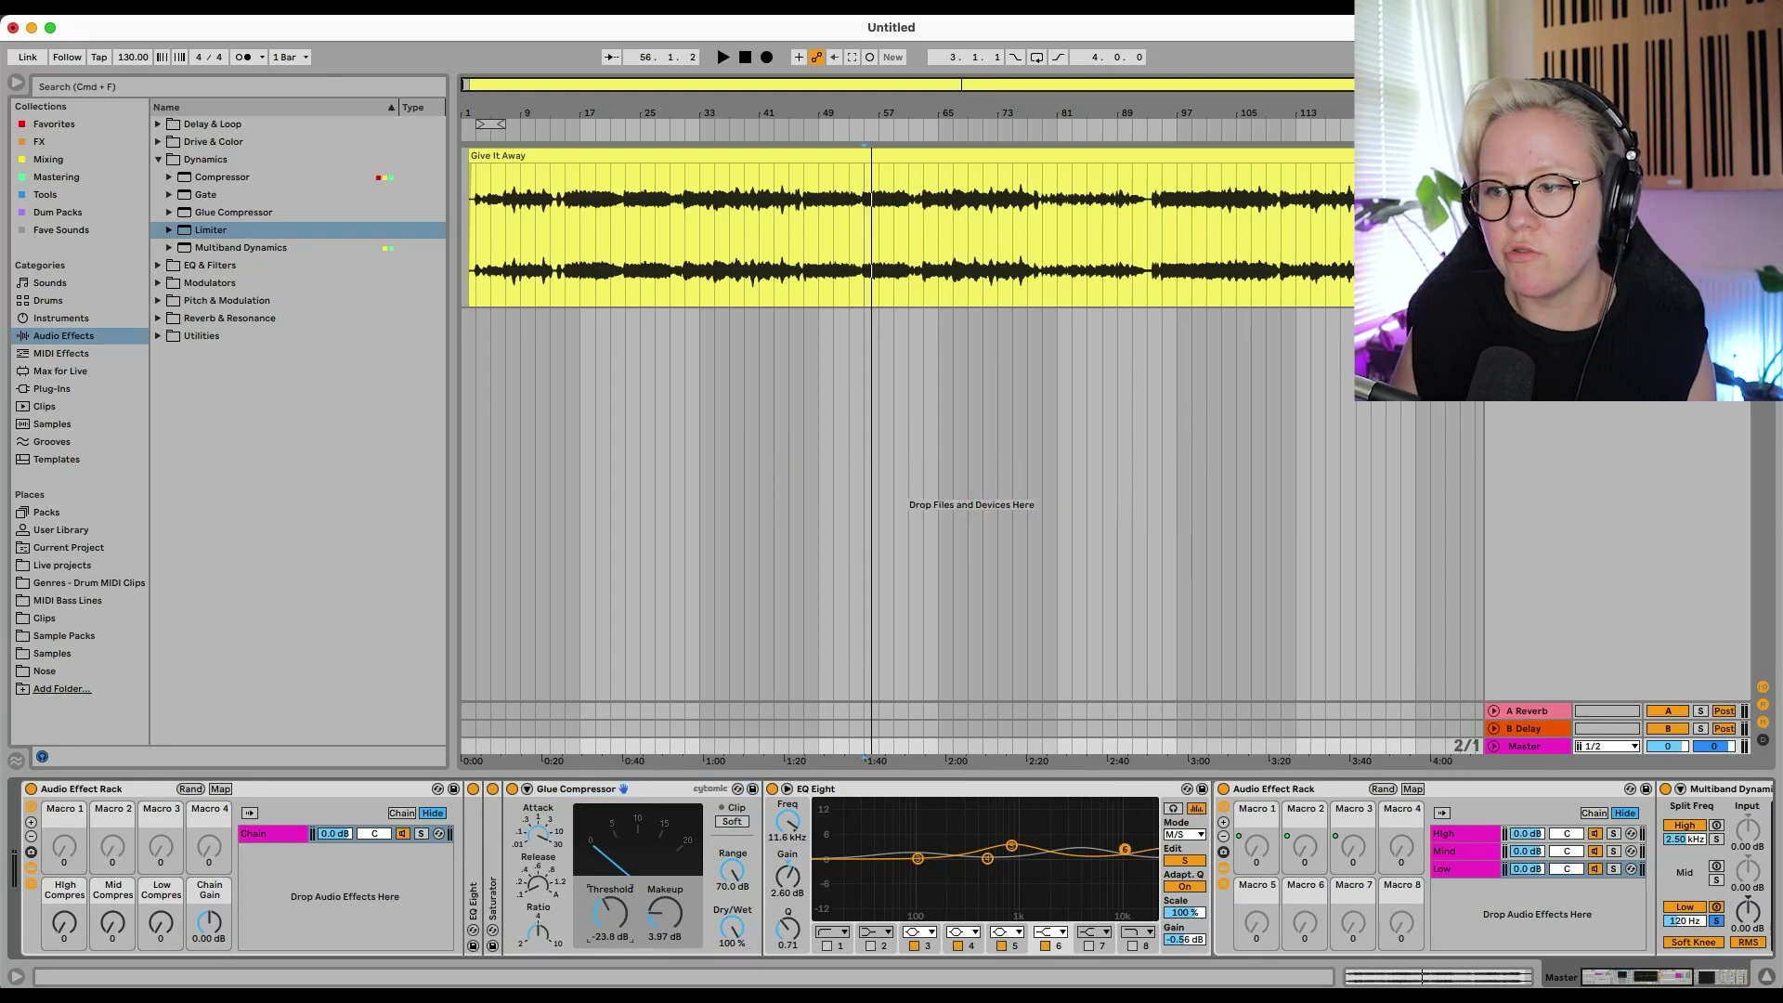
{"action": "mouse_move", "coordinate": [606, 931]}
{"action": "left_mouse_down"}
{"action": "mouse_move", "coordinate": [606, 966]}
{"action": "mouse_move", "coordinate": [594, 904]}
{"action": "left_mouse_up"}
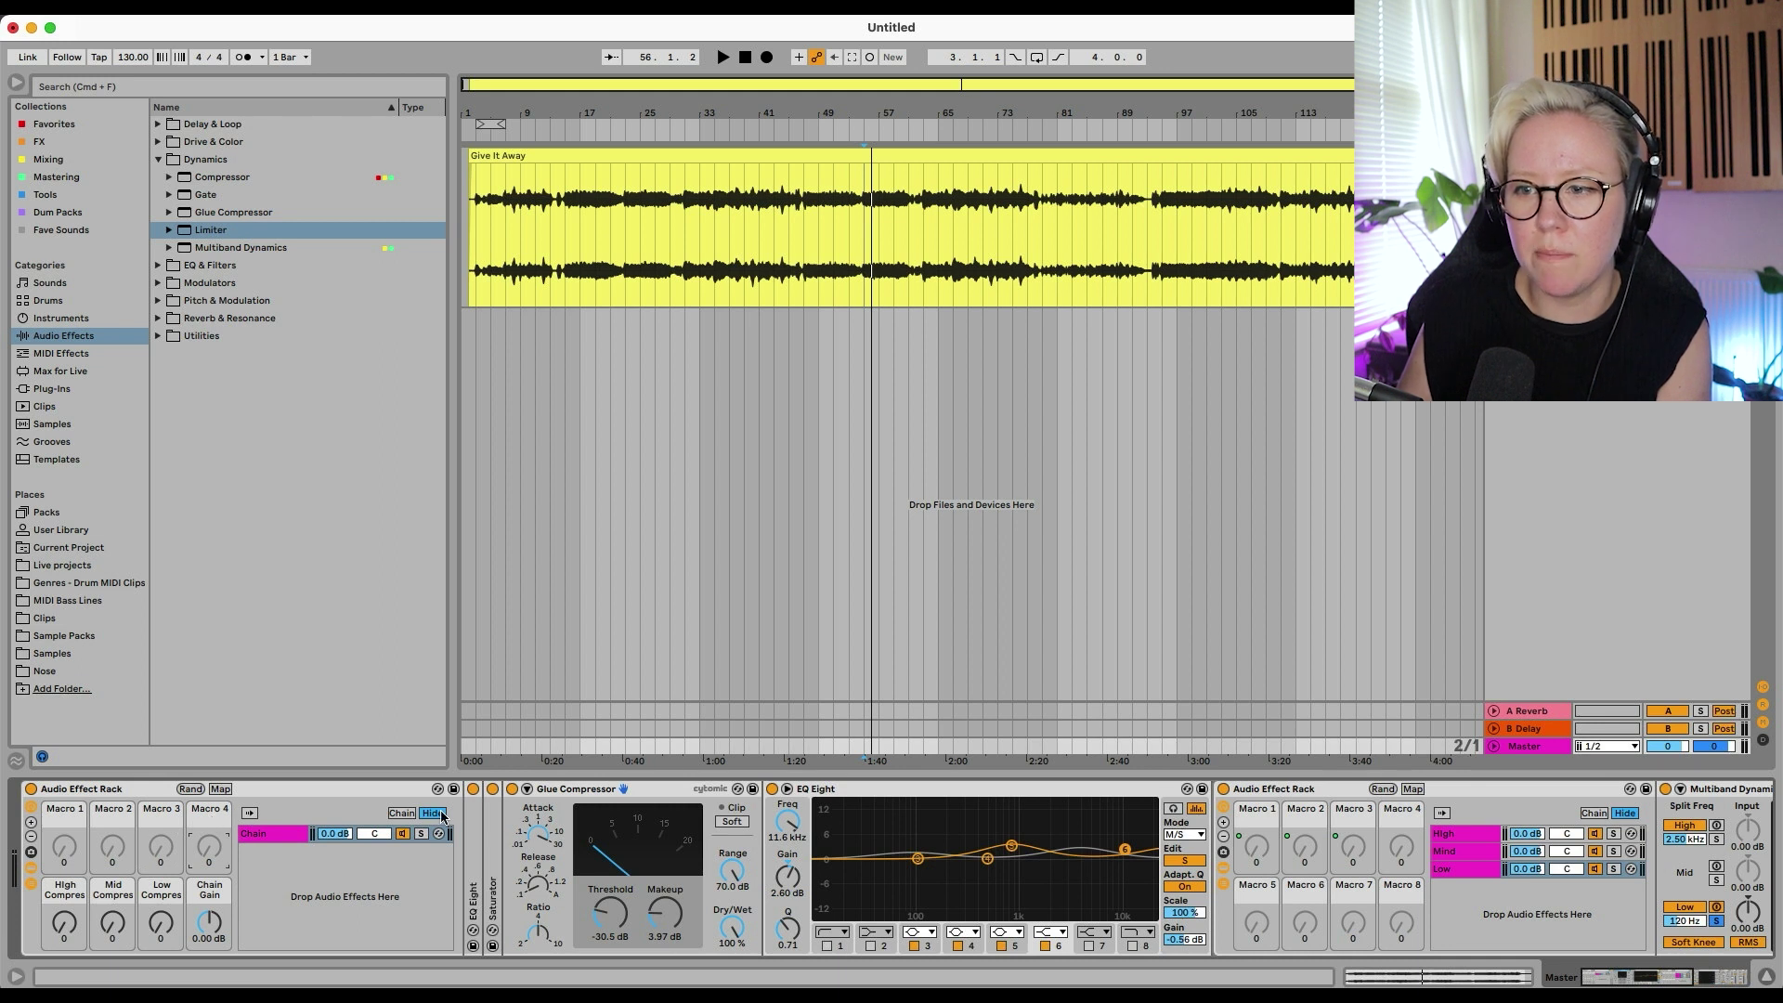
Map Glue Compressor Dry/Wet to Macro 4, name it 'Glue Dry/Wet', and test it during playback
{"action": "left_click", "coordinate": [220, 788]}
{"action": "left_click", "coordinate": [208, 863]}
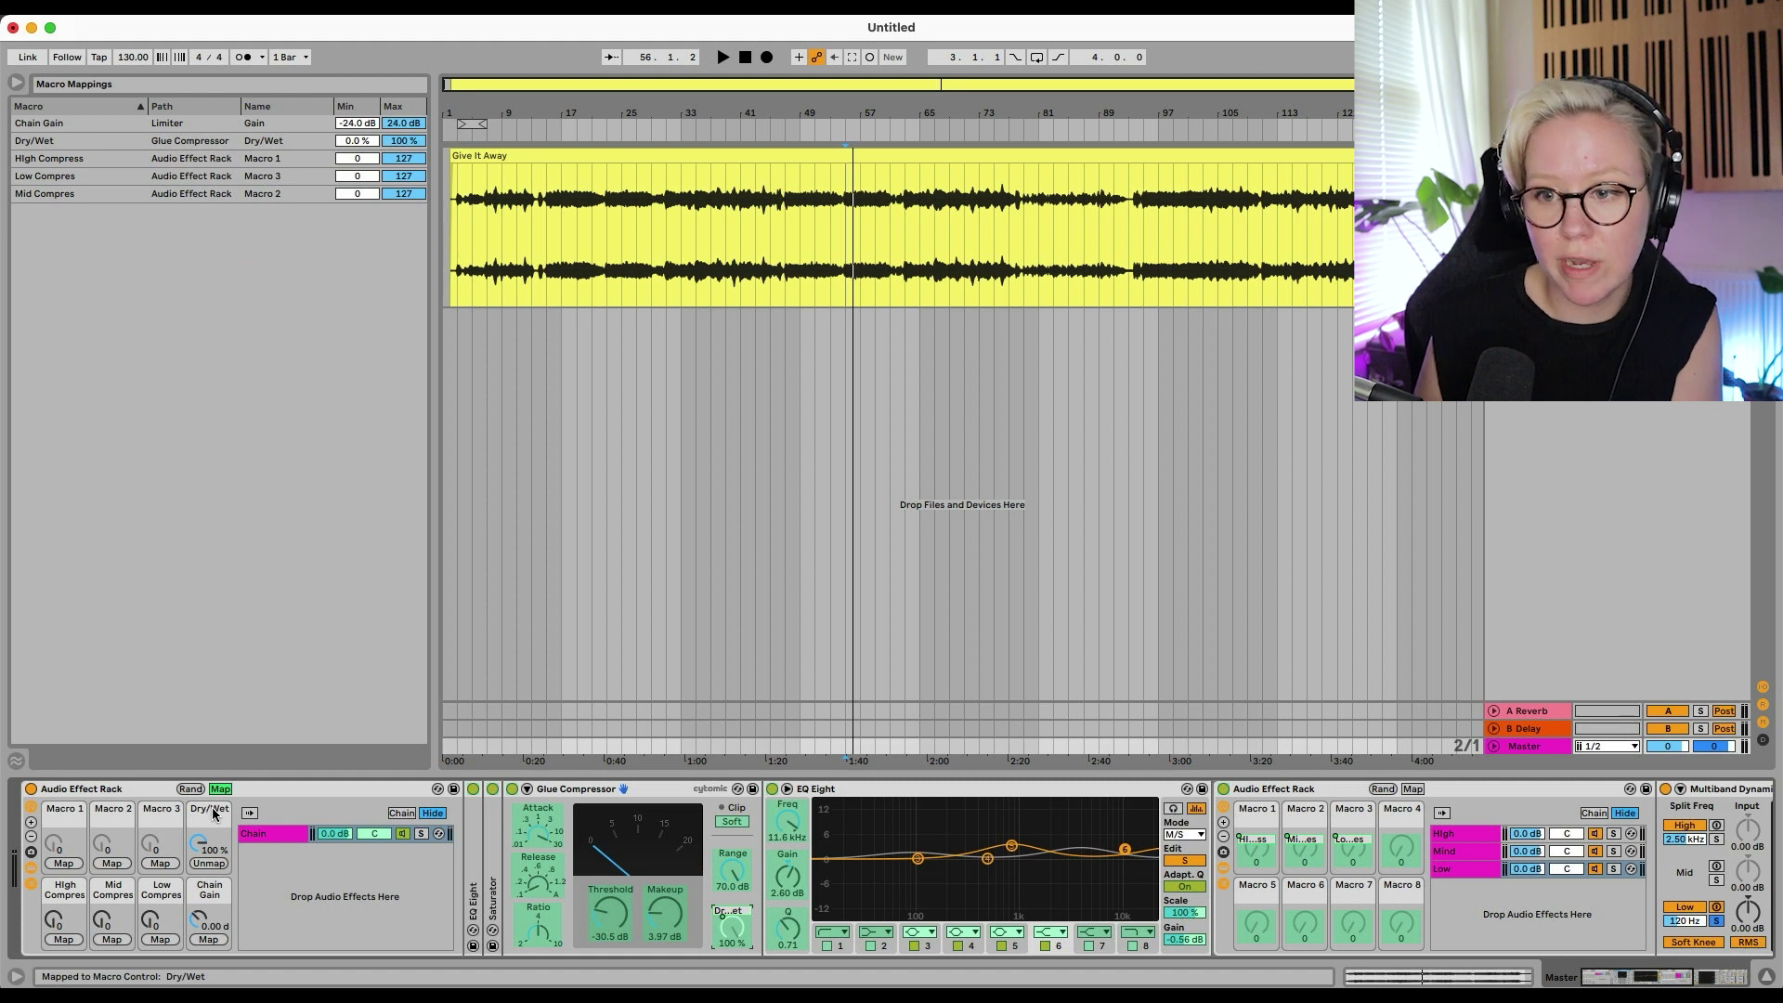
{"action": "key", "text": "Escape"}
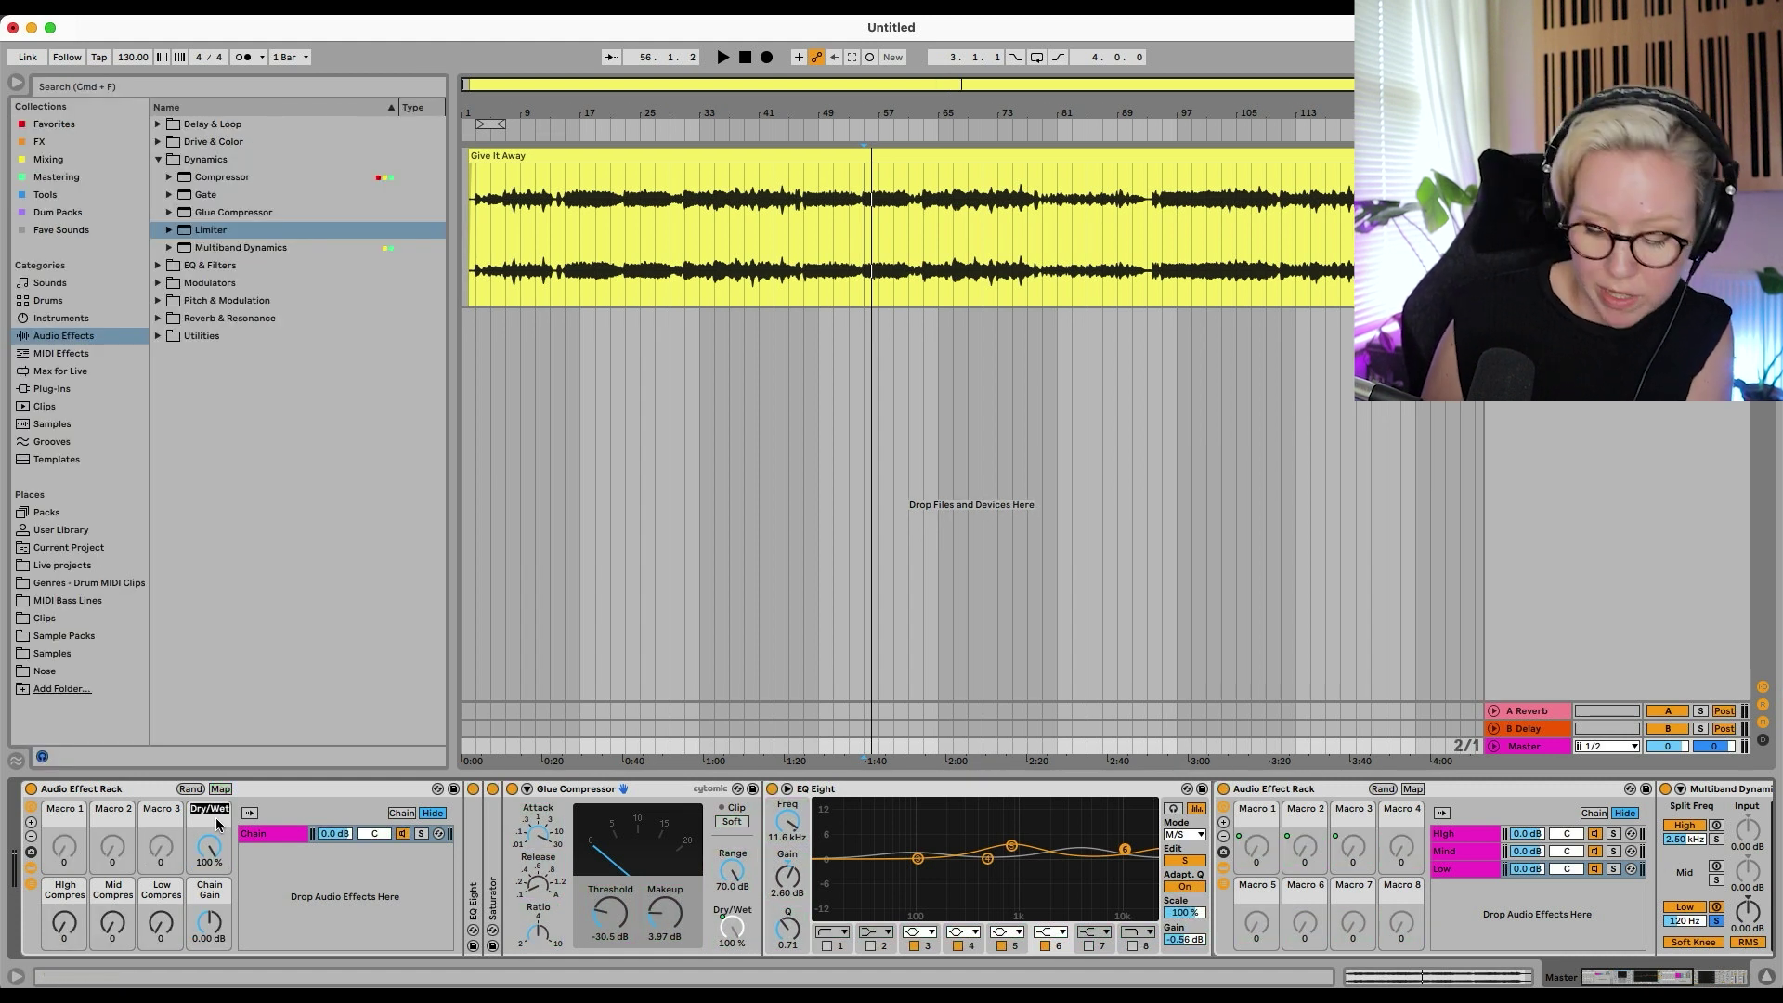
{"action": "key", "text": "super+r"}
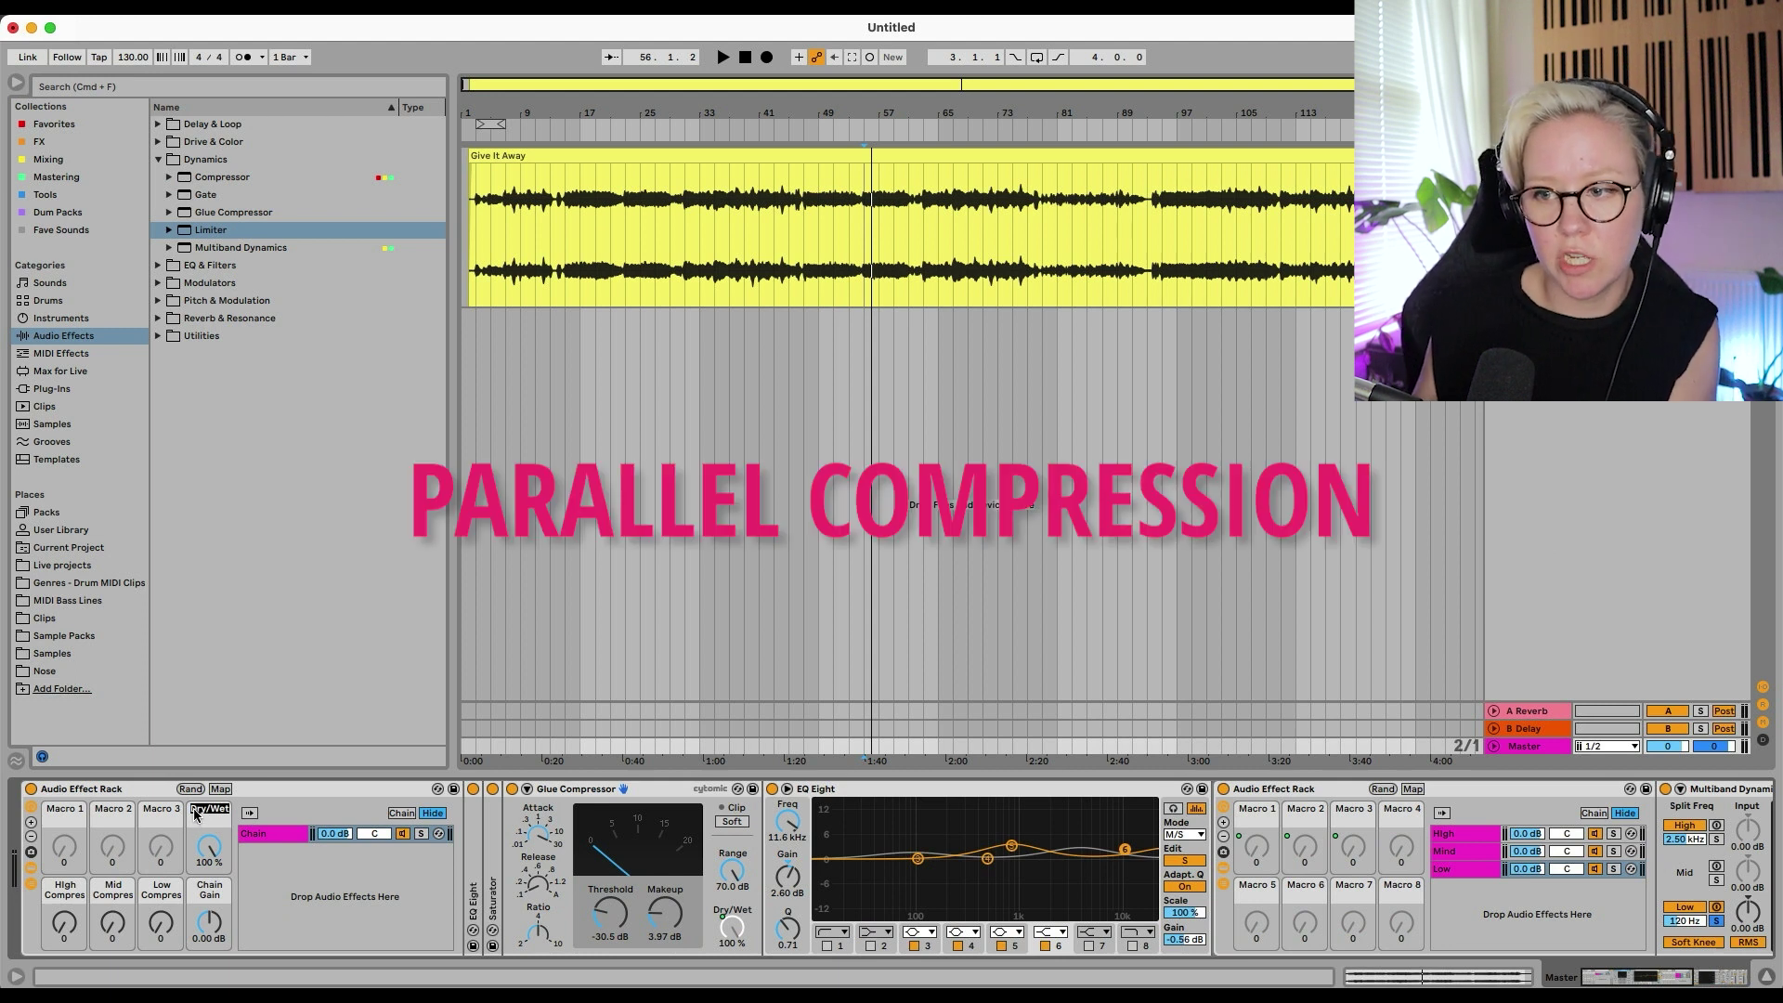
{"action": "left_click", "coordinate": [195, 813]}
{"action": "type", "text": "Glue"}
{"action": "key", "text": "Return"}
{"action": "key", "text": "space"}
{"action": "mouse_move", "coordinate": [209, 847]}
{"action": "left_mouse_down"}
{"action": "mouse_move", "coordinate": [209, 882]}
{"action": "mouse_move", "coordinate": [209, 847]}
{"action": "left_mouse_up"}
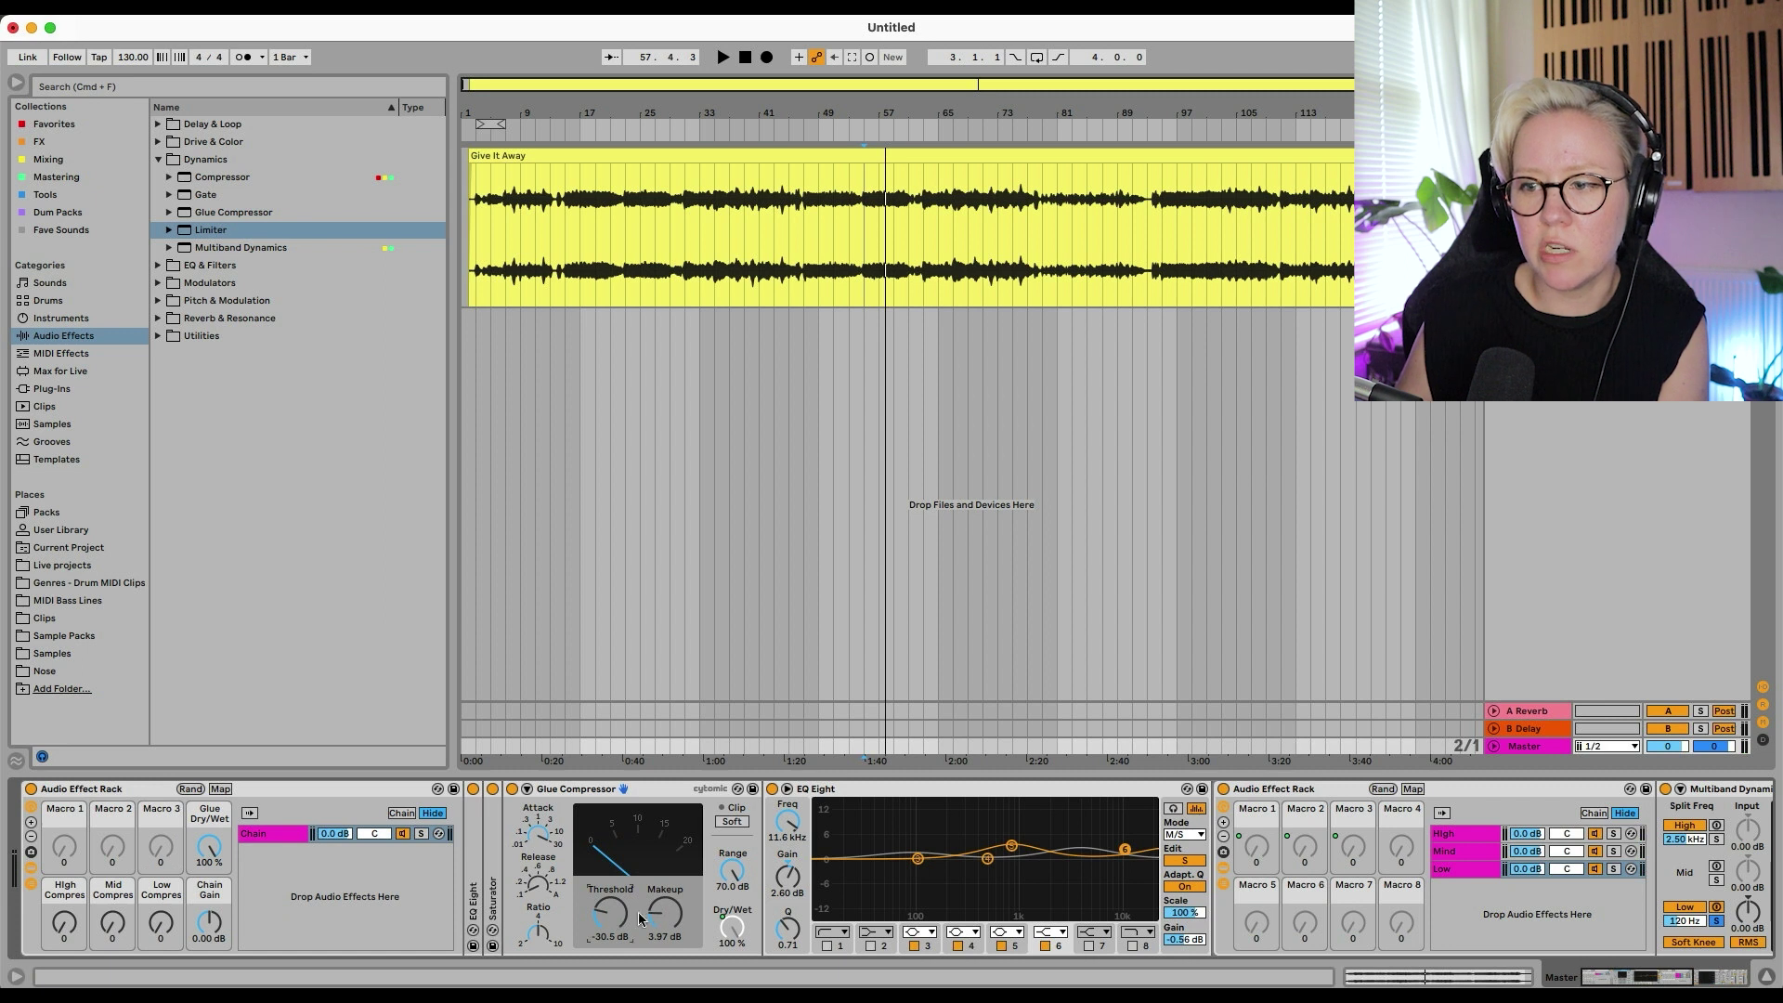
Map the Glue Compressor's Makeup and Threshold both to Macro 3 and test it
{"action": "left_click", "coordinate": [221, 789]}
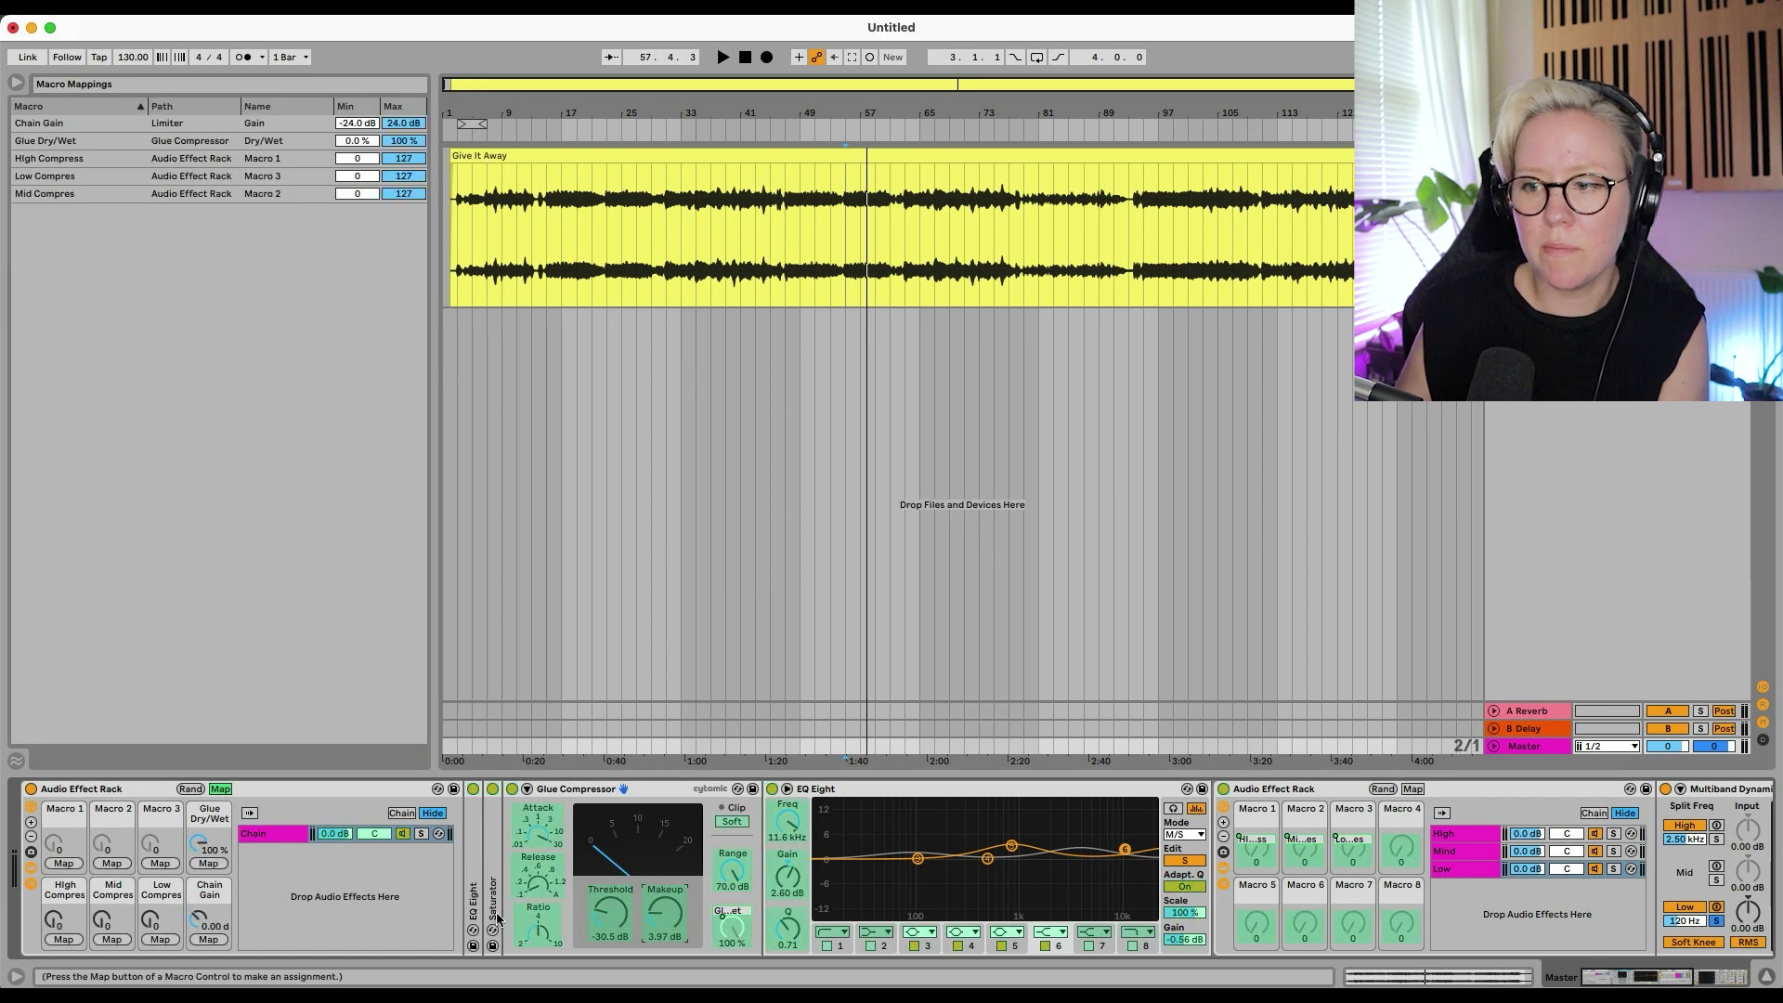
{"action": "left_click", "coordinate": [160, 863]}
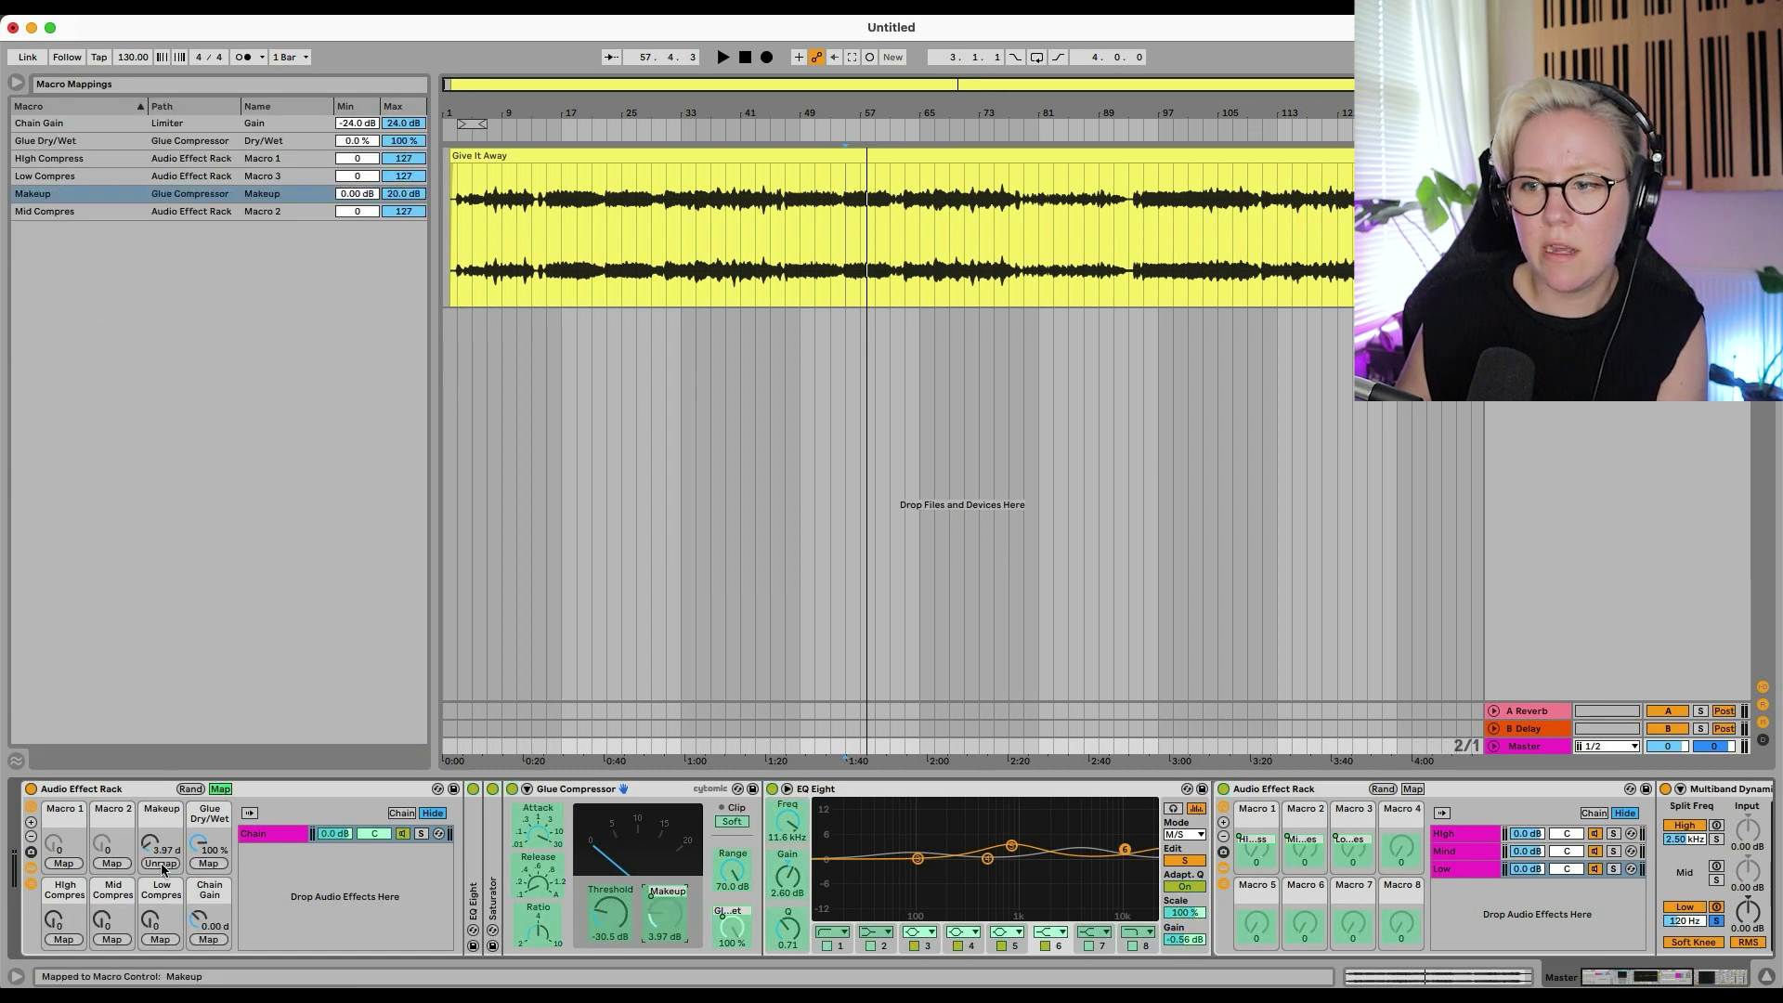
{"action": "left_click", "coordinate": [390, 198]}
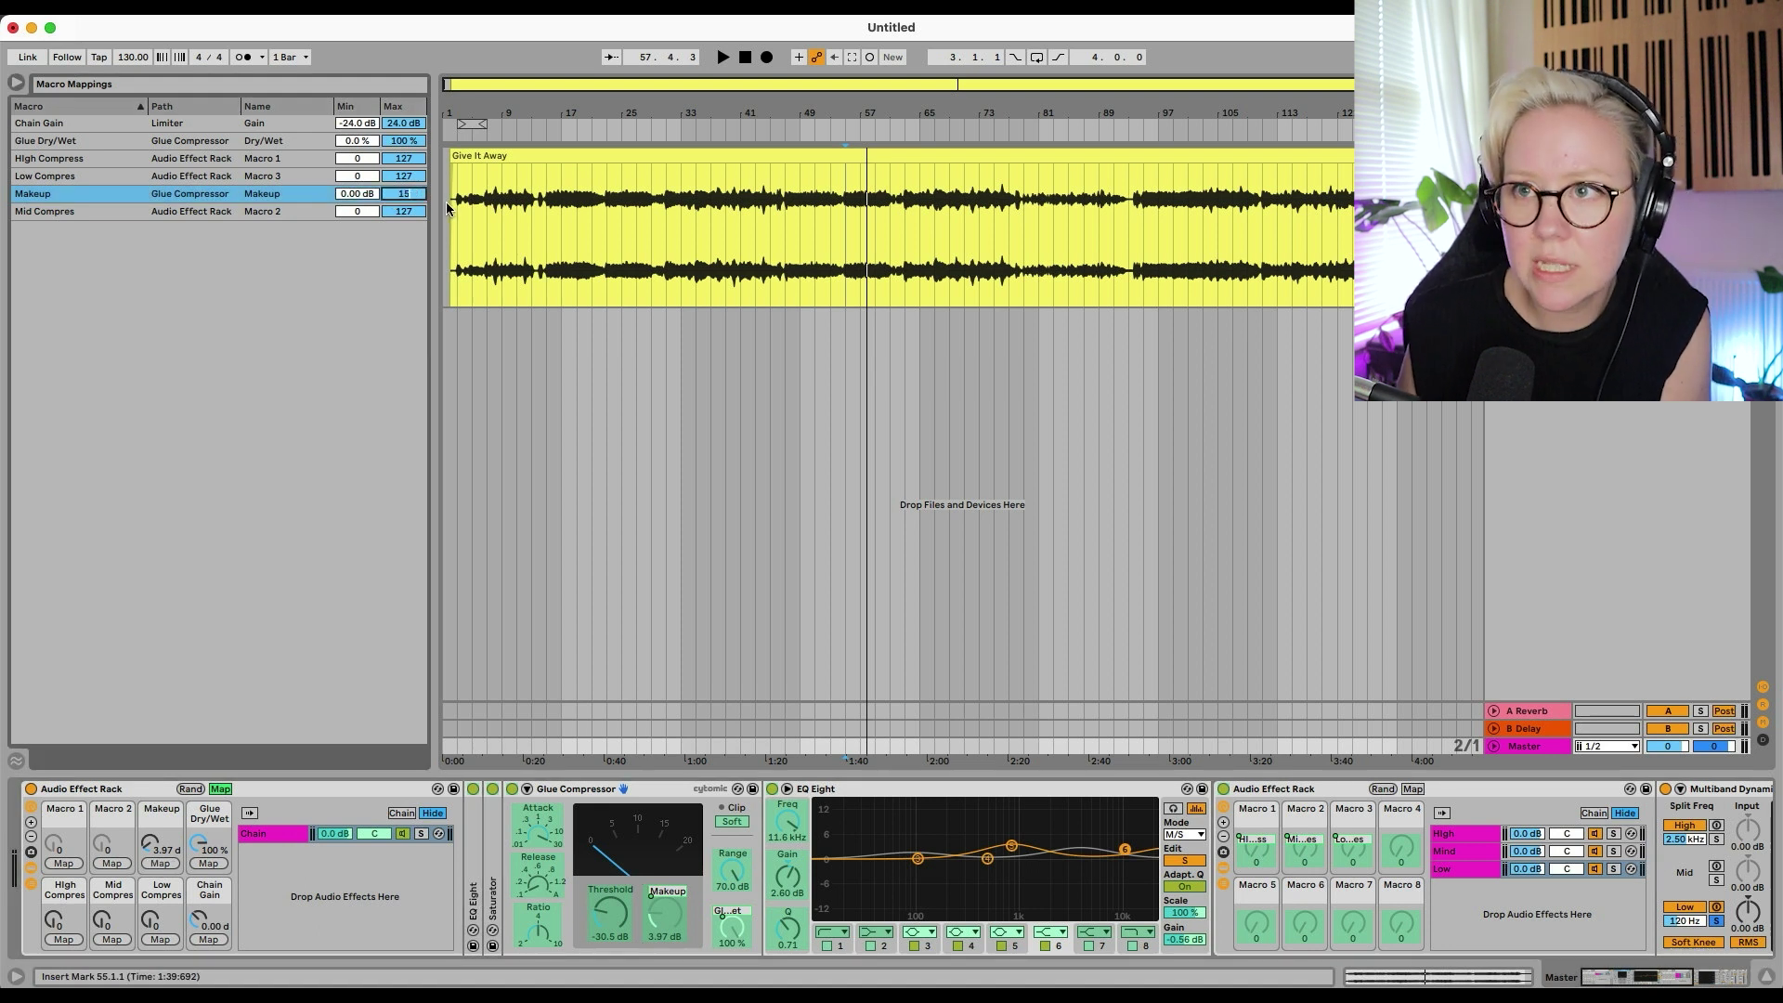
{"action": "left_click", "coordinate": [591, 929]}
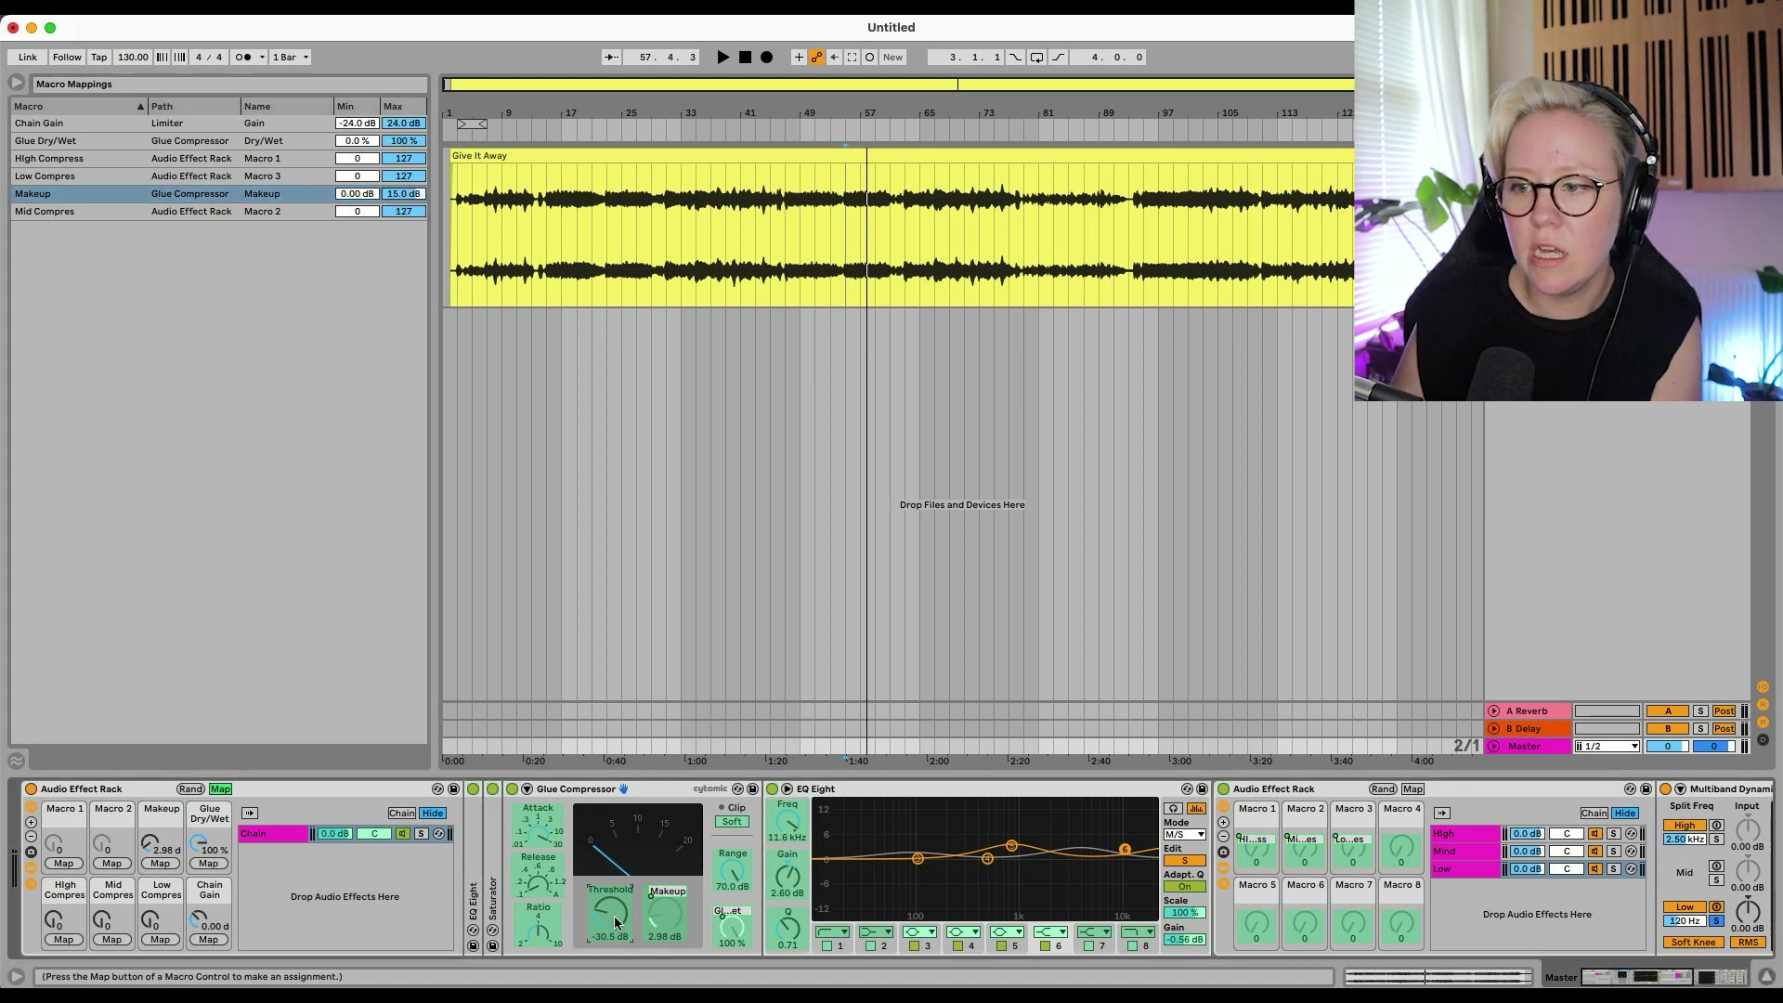
{"action": "left_click", "coordinate": [160, 862]}
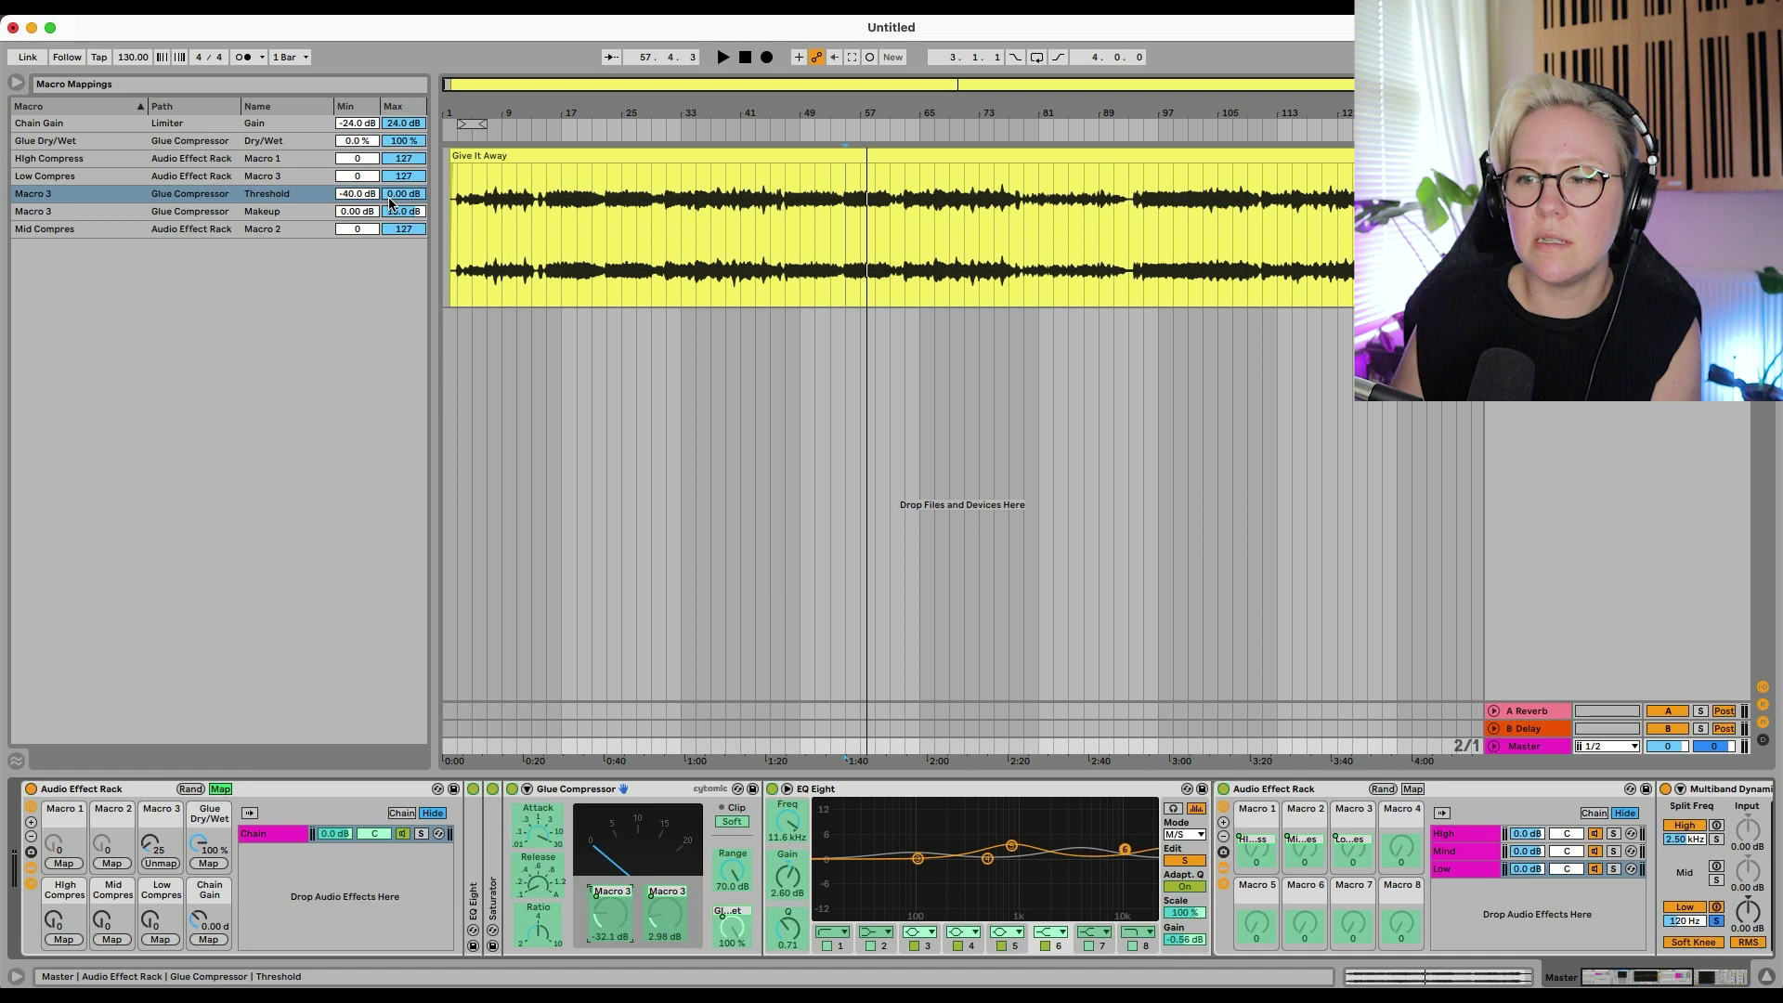
{"action": "left_click", "coordinate": [220, 788]}
{"action": "mouse_move", "coordinate": [160, 847]}
{"action": "left_mouse_down"}
{"action": "mouse_move", "coordinate": [161, 808]}
{"action": "mouse_move", "coordinate": [161, 862]}
{"action": "left_mouse_up"}
Set the Threshold mapping range to 0 dB minimum and -40 dB maximum, then sweep Macro 3
{"action": "left_click", "coordinate": [223, 793]}
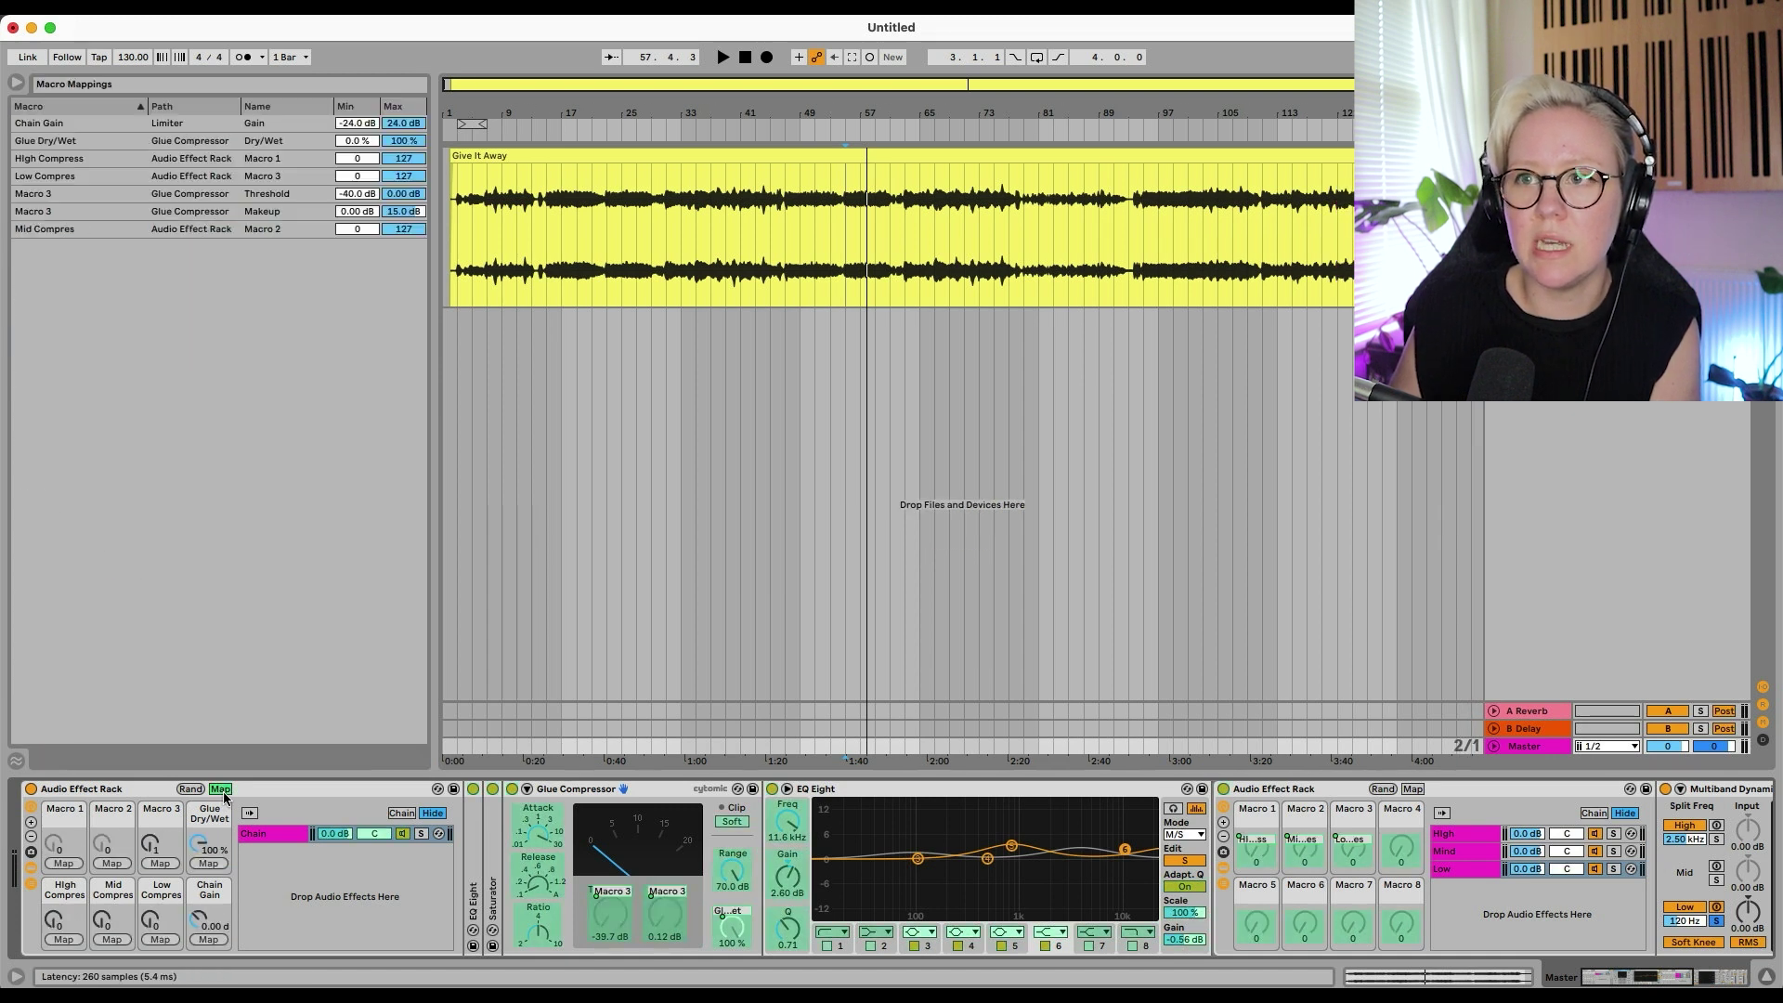
{"action": "left_click", "coordinate": [358, 194]}
{"action": "type", "text": "0"}
{"action": "key", "text": "Return"}
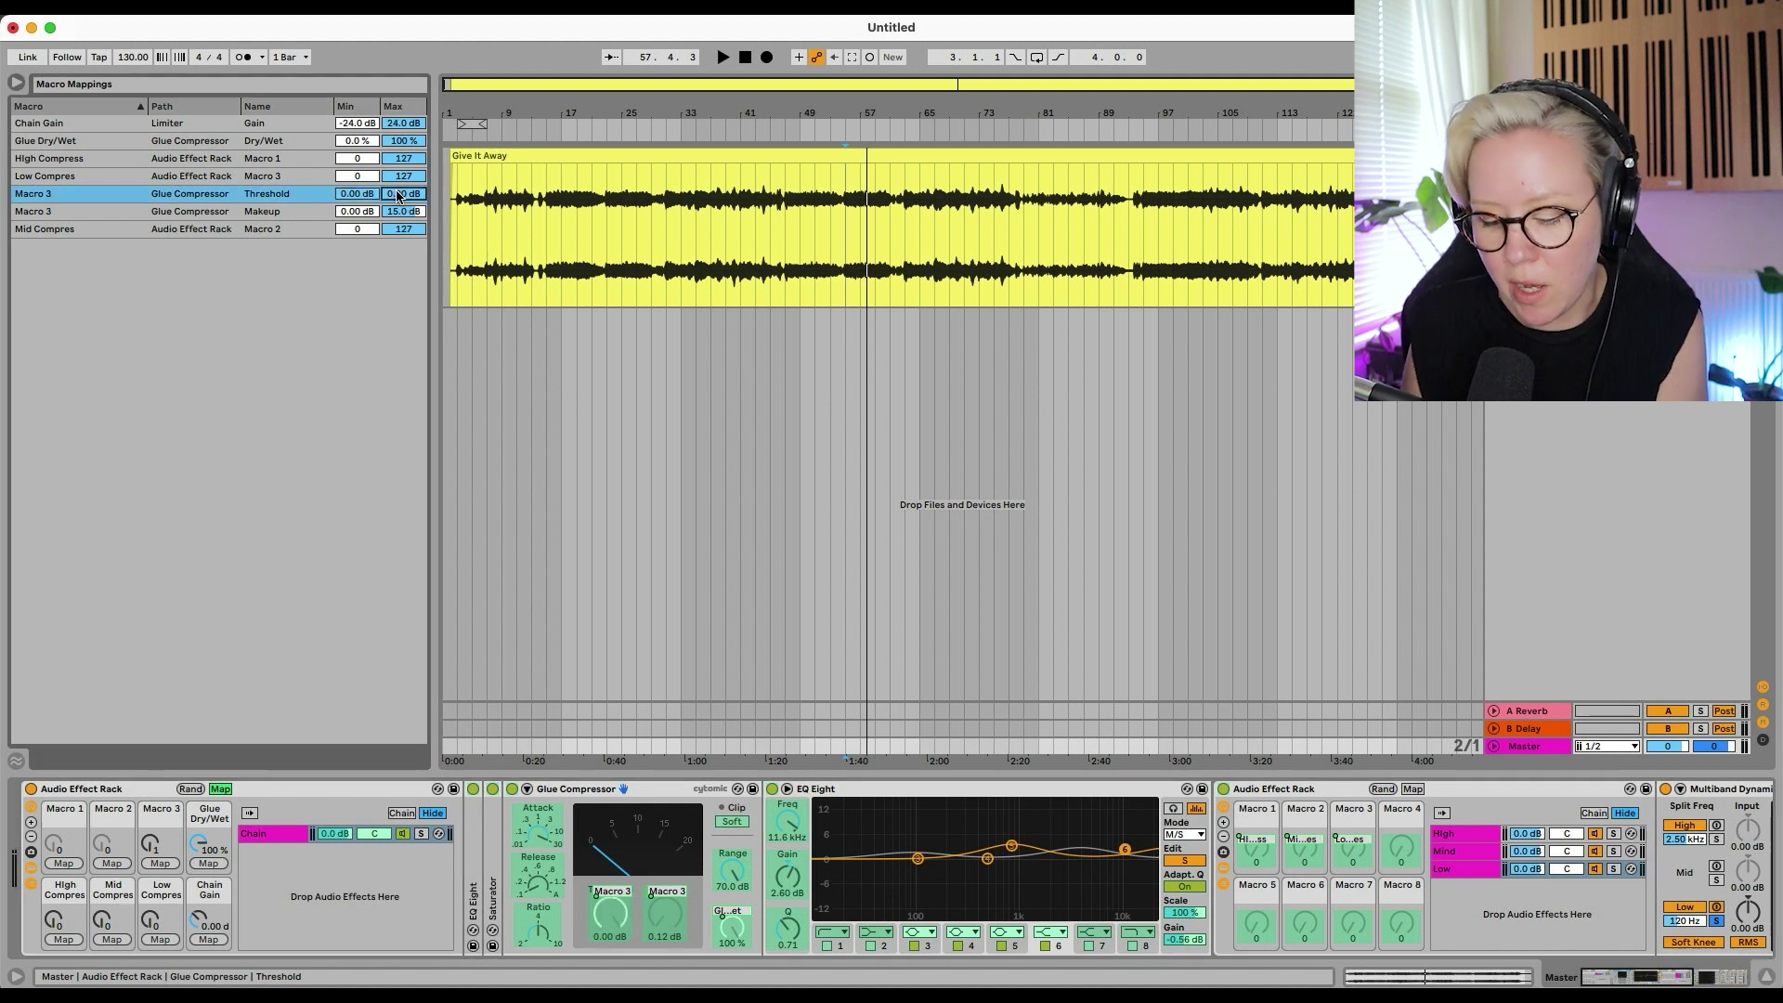
{"action": "left_click", "coordinate": [397, 194]}
{"action": "type", "text": "-40"}
{"action": "key", "text": "Return"}
{"action": "key", "text": "super+m"}
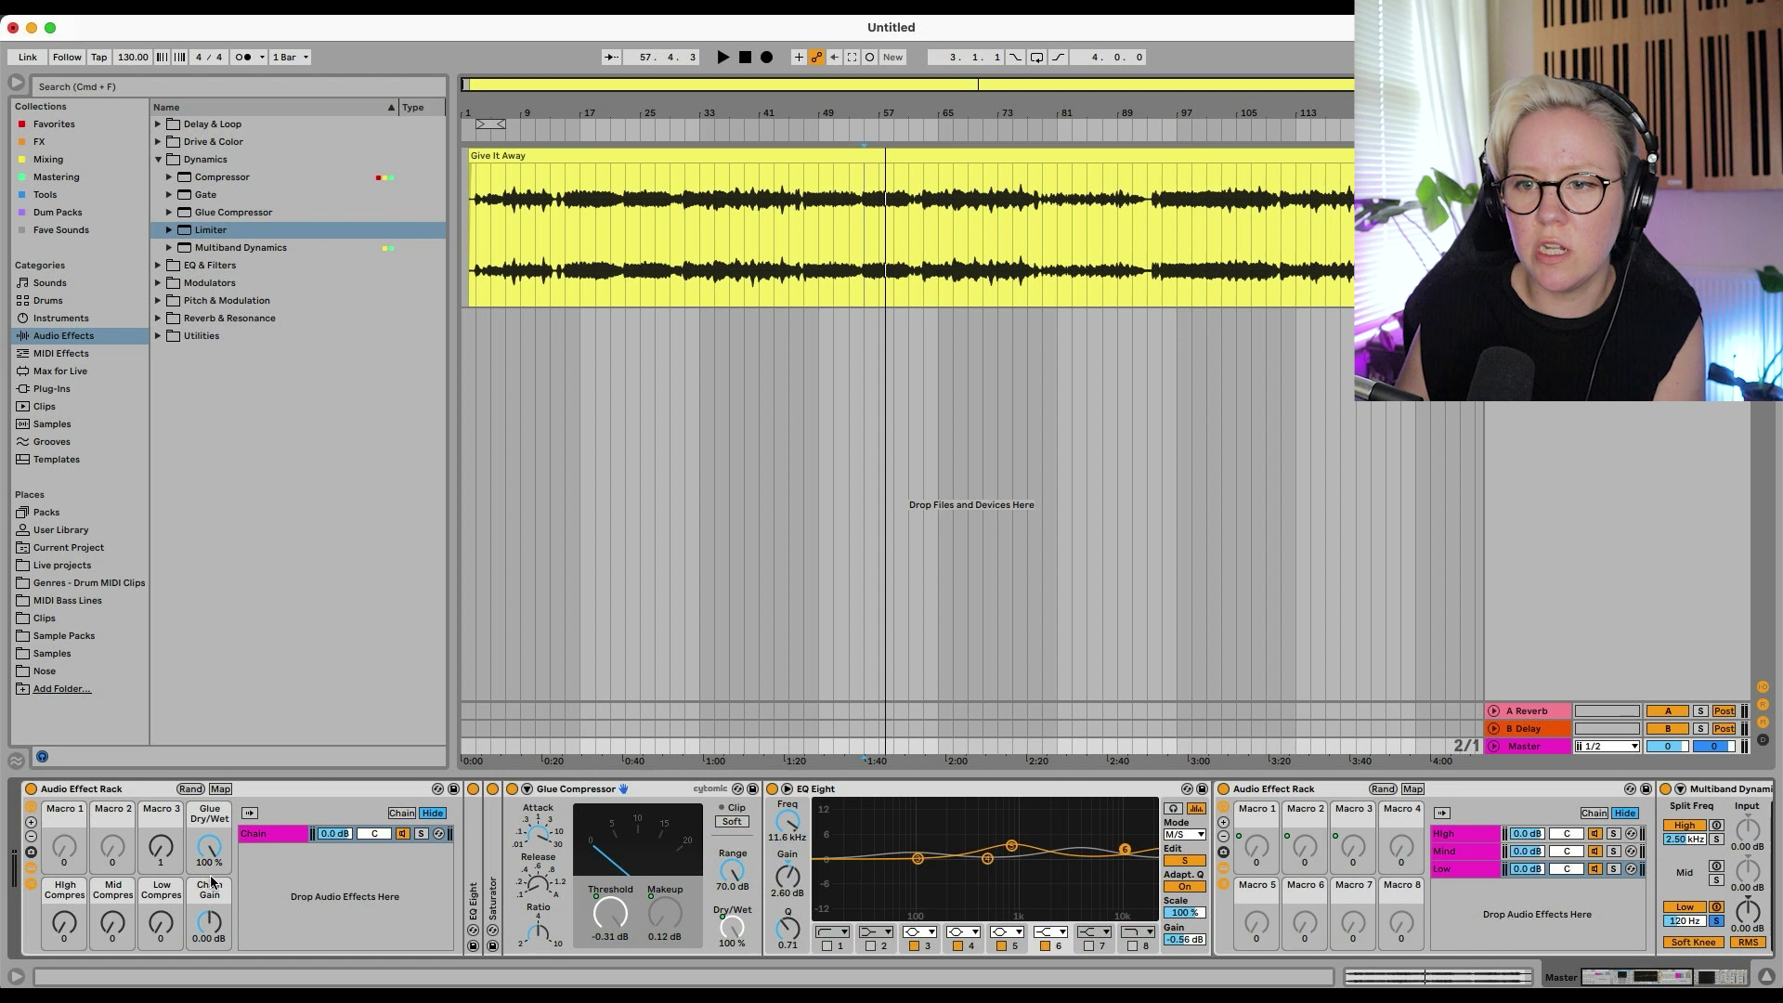
{"action": "left_click_drag", "start_coordinate": [150, 842], "coordinate": [150, 771]}
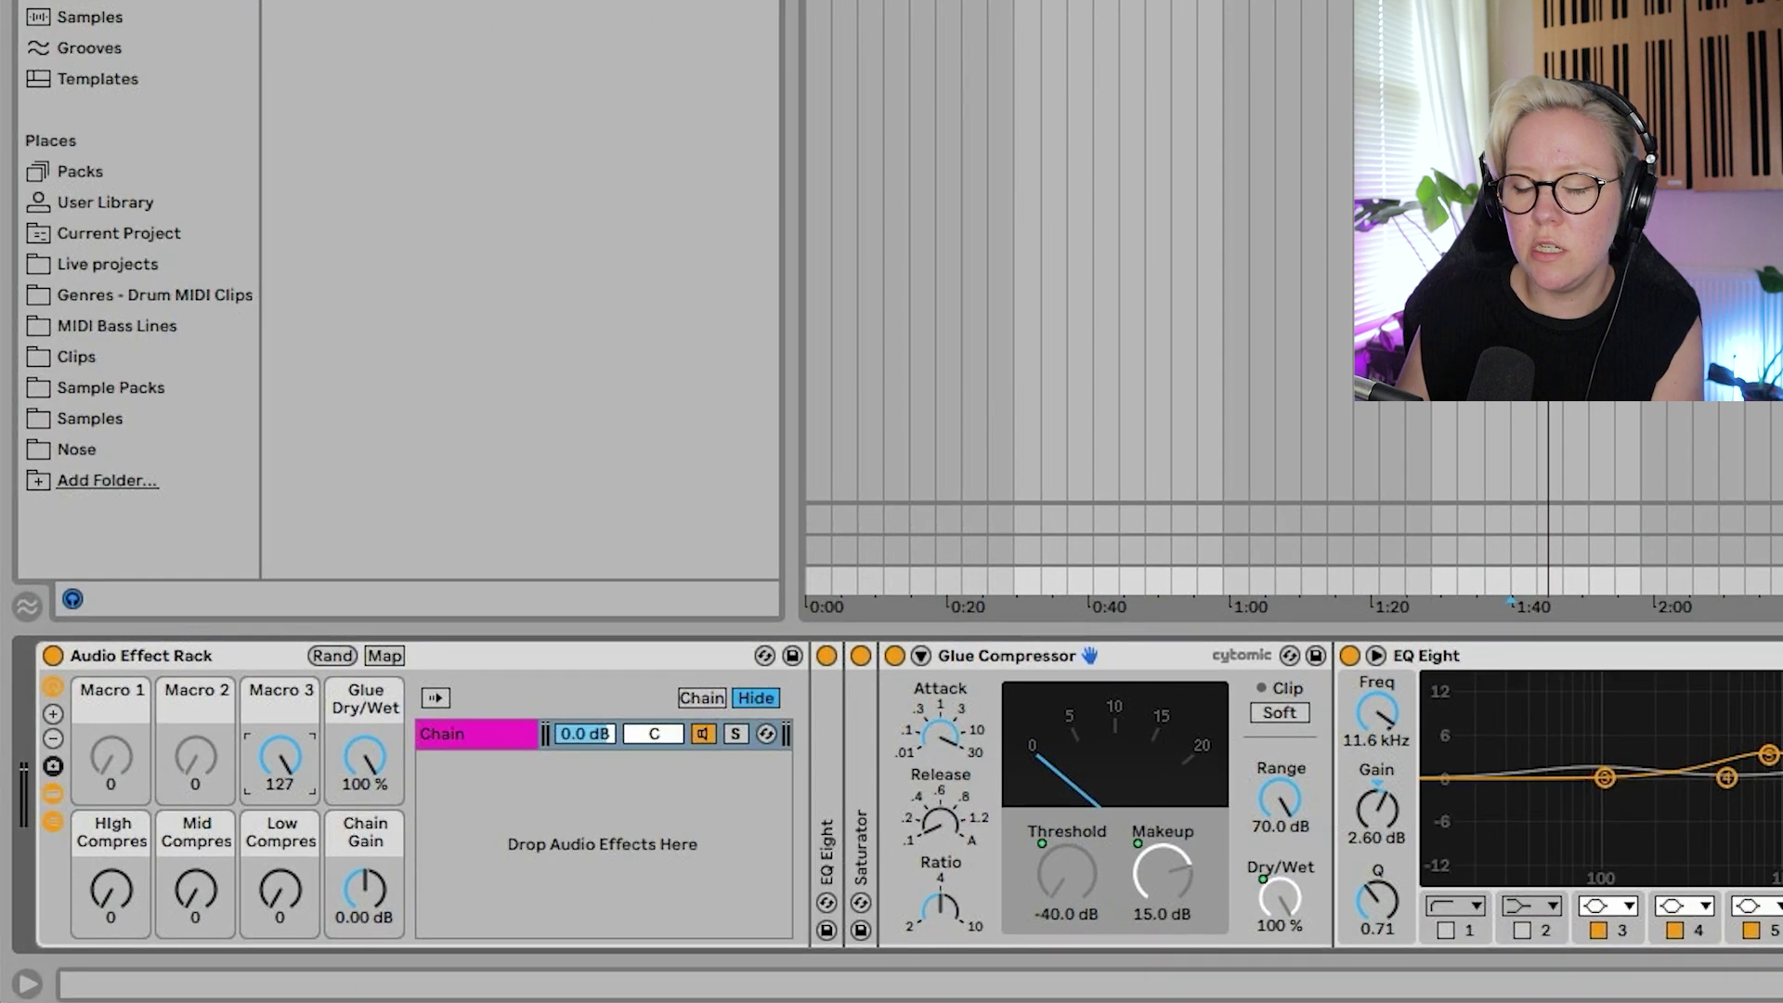
{"action": "mouse_move", "coordinate": [279, 757]}
{"action": "left_mouse_down"}
{"action": "mouse_move", "coordinate": [280, 874]}
{"action": "mouse_move", "coordinate": [279, 757]}
{"action": "left_mouse_up"}
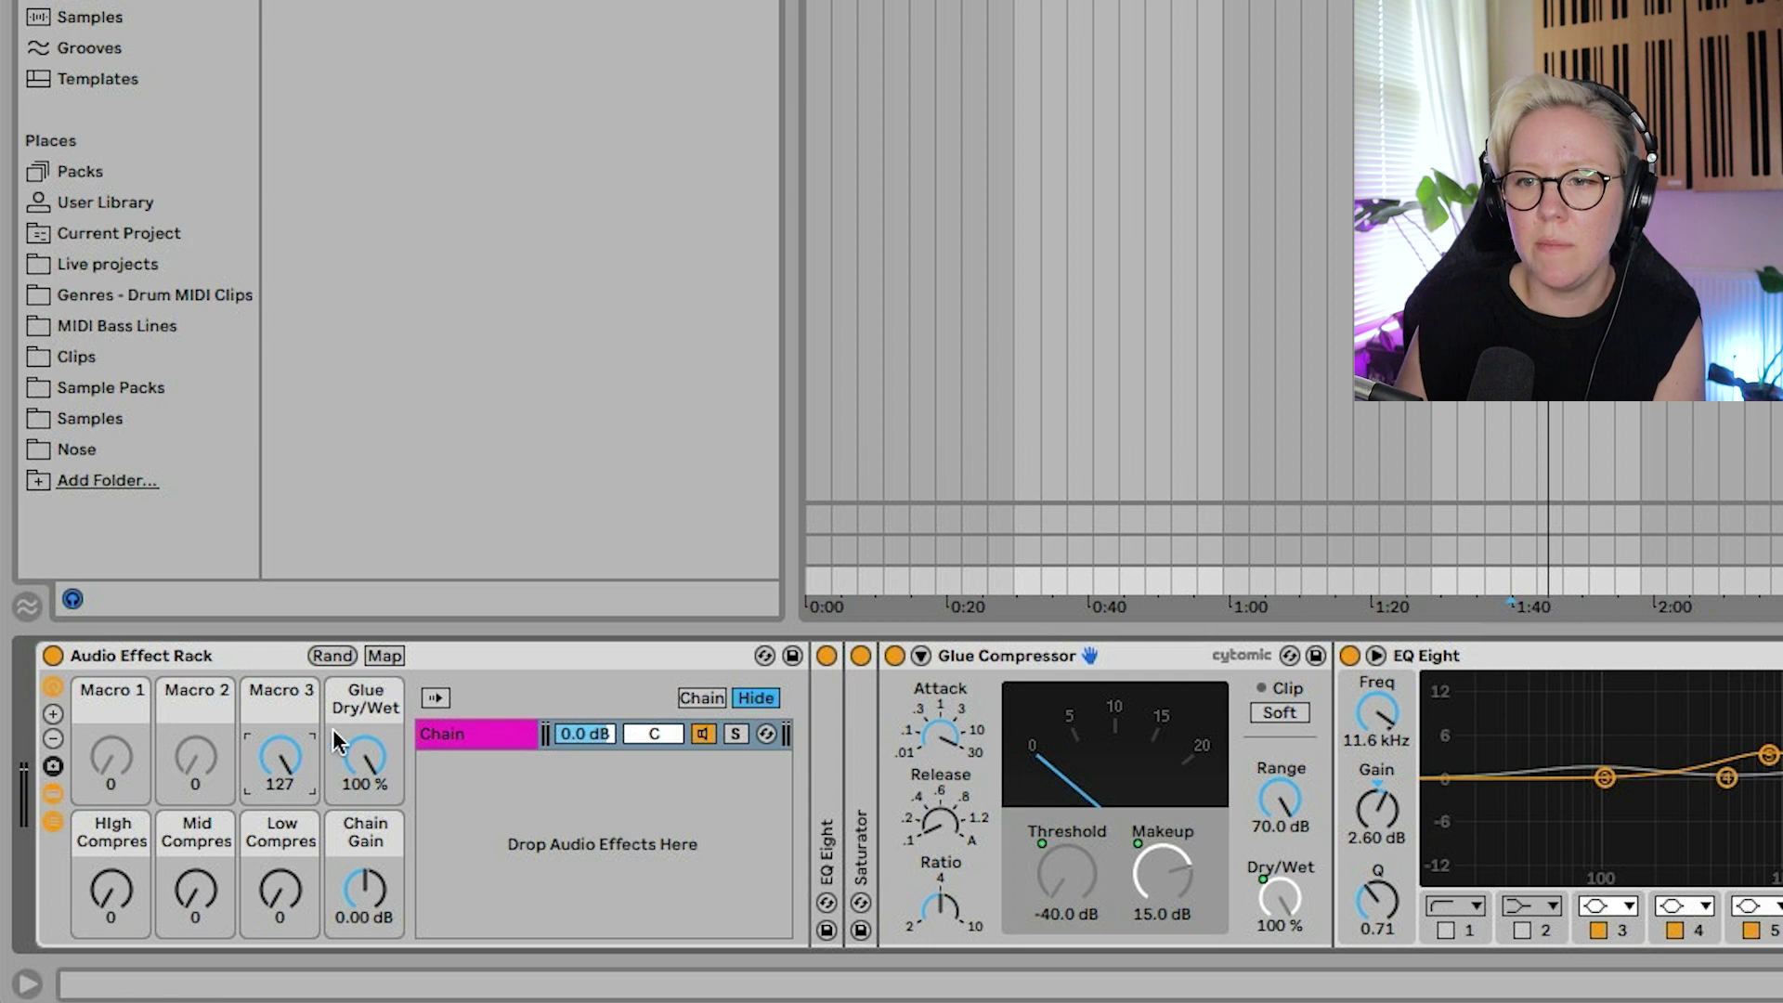
Play the song and back Macro 3 off to 101 for gentler compression
{"action": "left_click", "coordinate": [384, 655]}
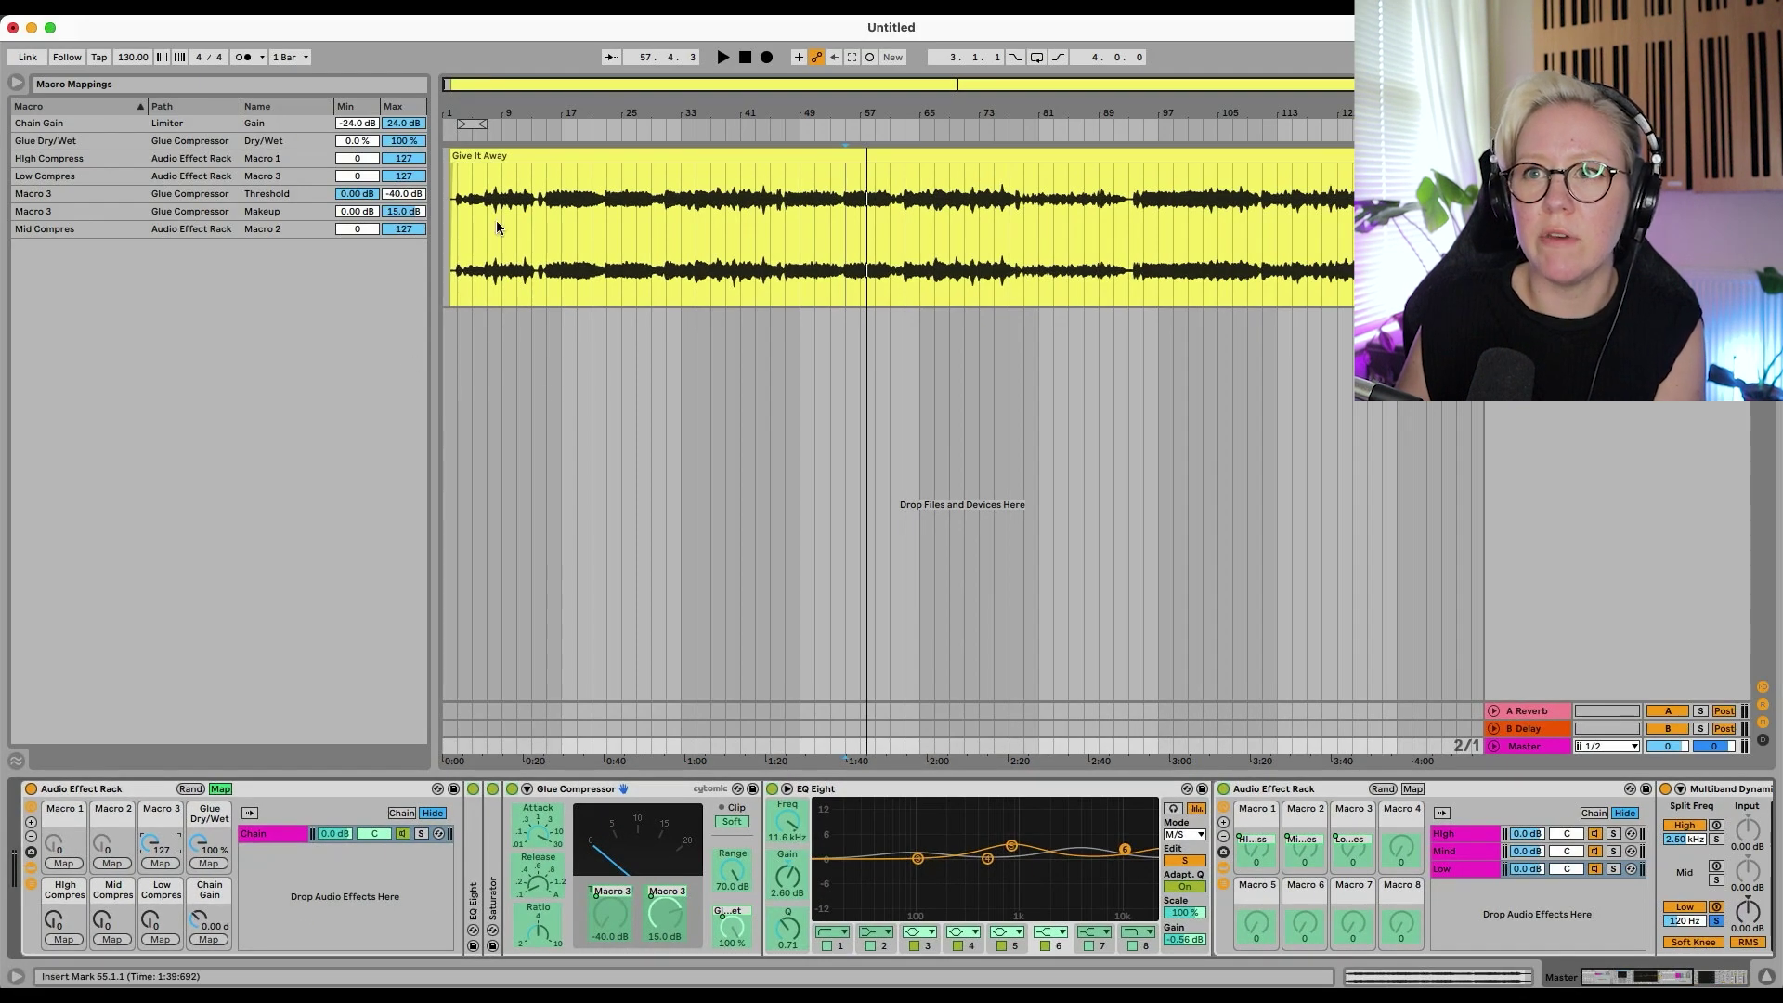
{"action": "key", "text": "super+m"}
{"action": "key", "text": "space"}
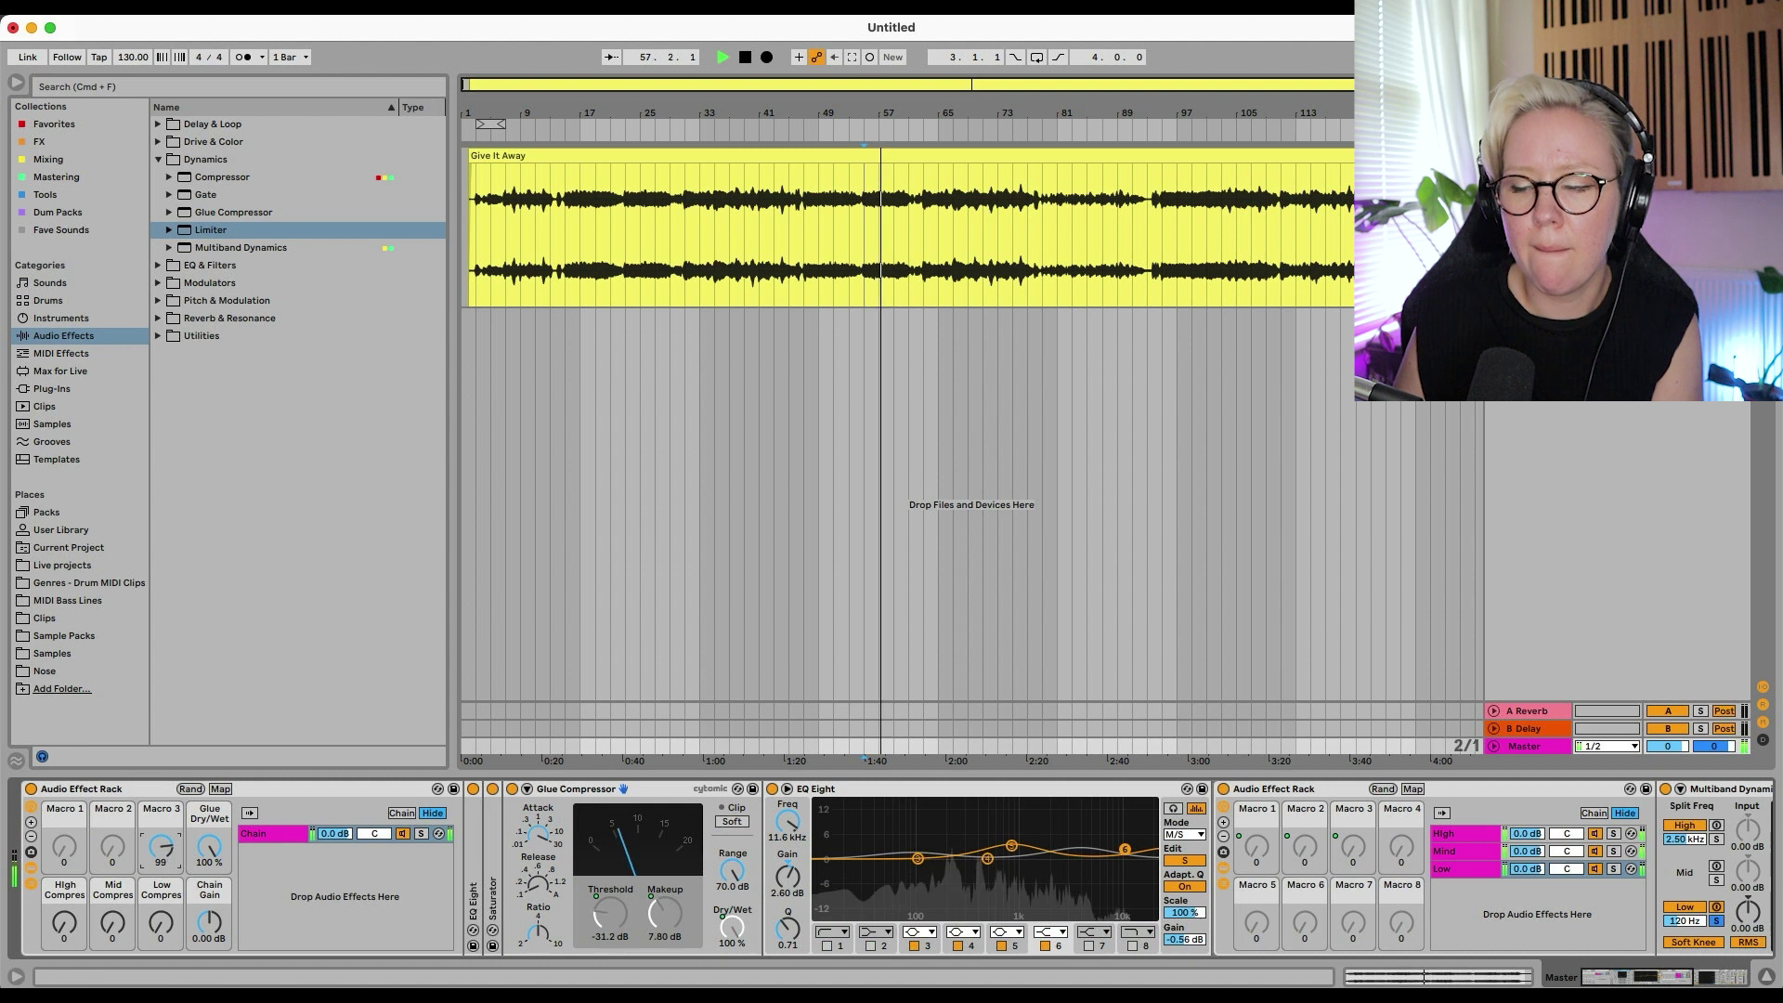
{"action": "left_click_drag", "start_coordinate": [160, 840], "coordinate": [160, 850]}
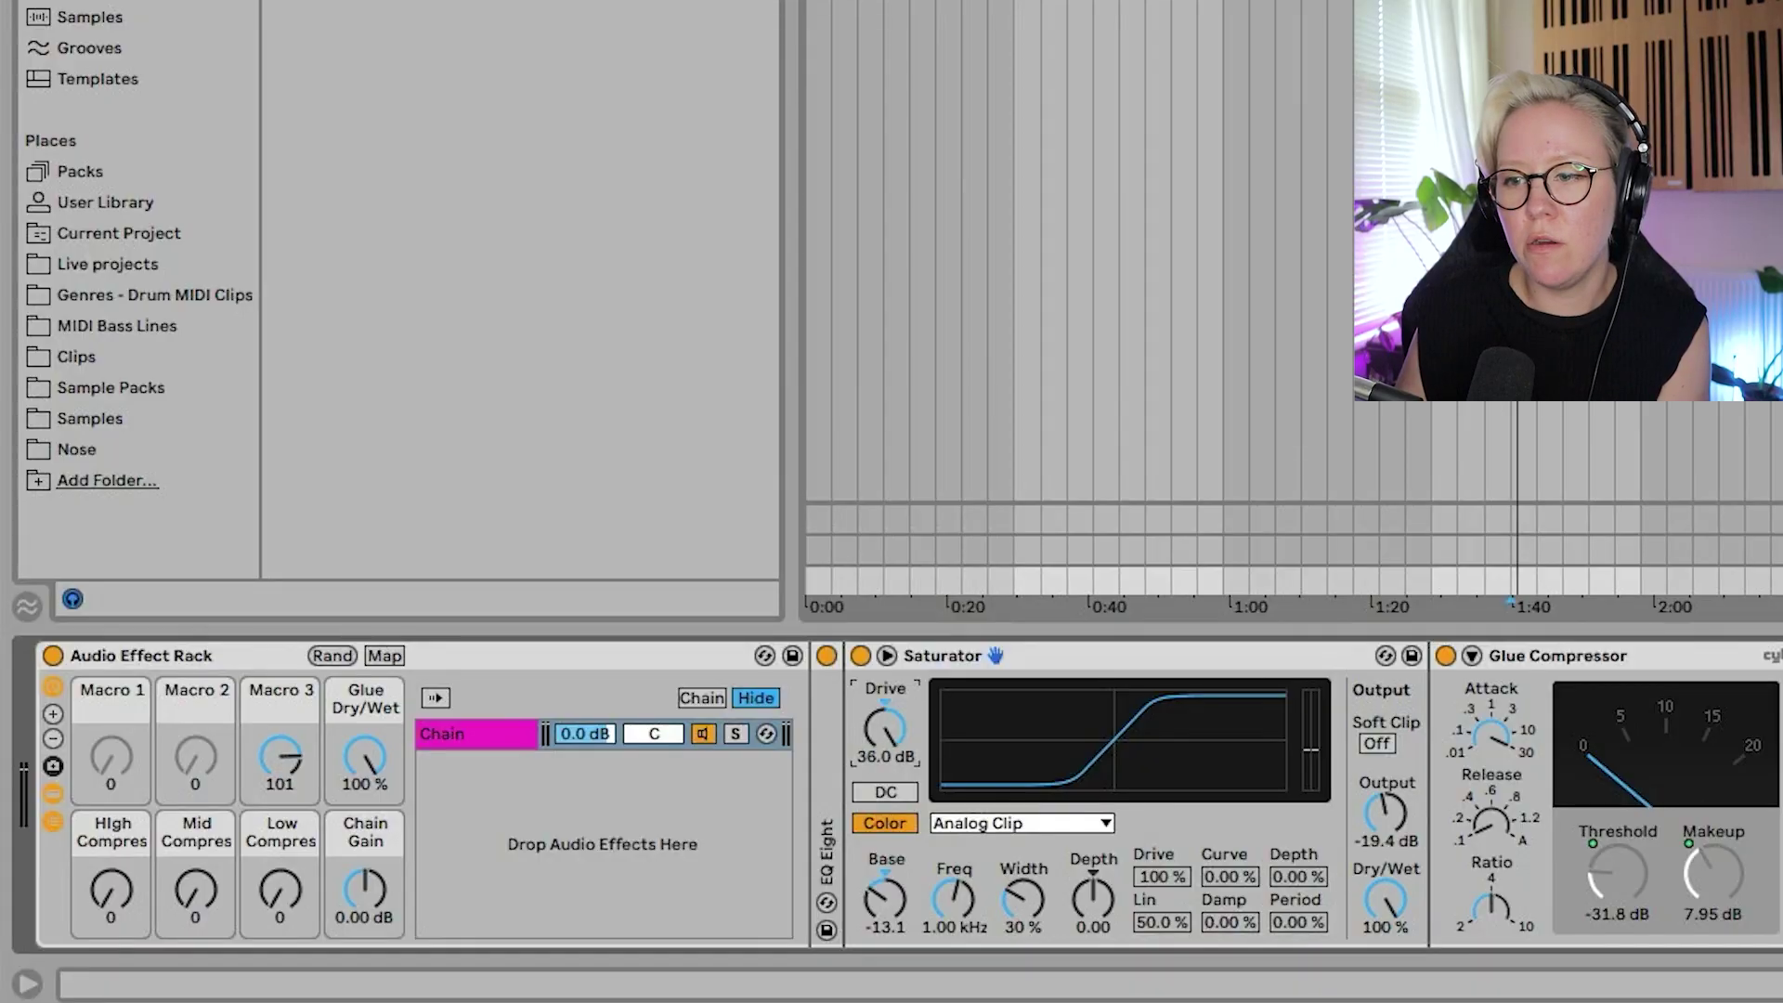
Map the Saturator Drive to Macro 2 and reset the Saturator output to 0 dB
{"action": "left_click", "coordinate": [379, 657]}
{"action": "left_click", "coordinate": [885, 729]}
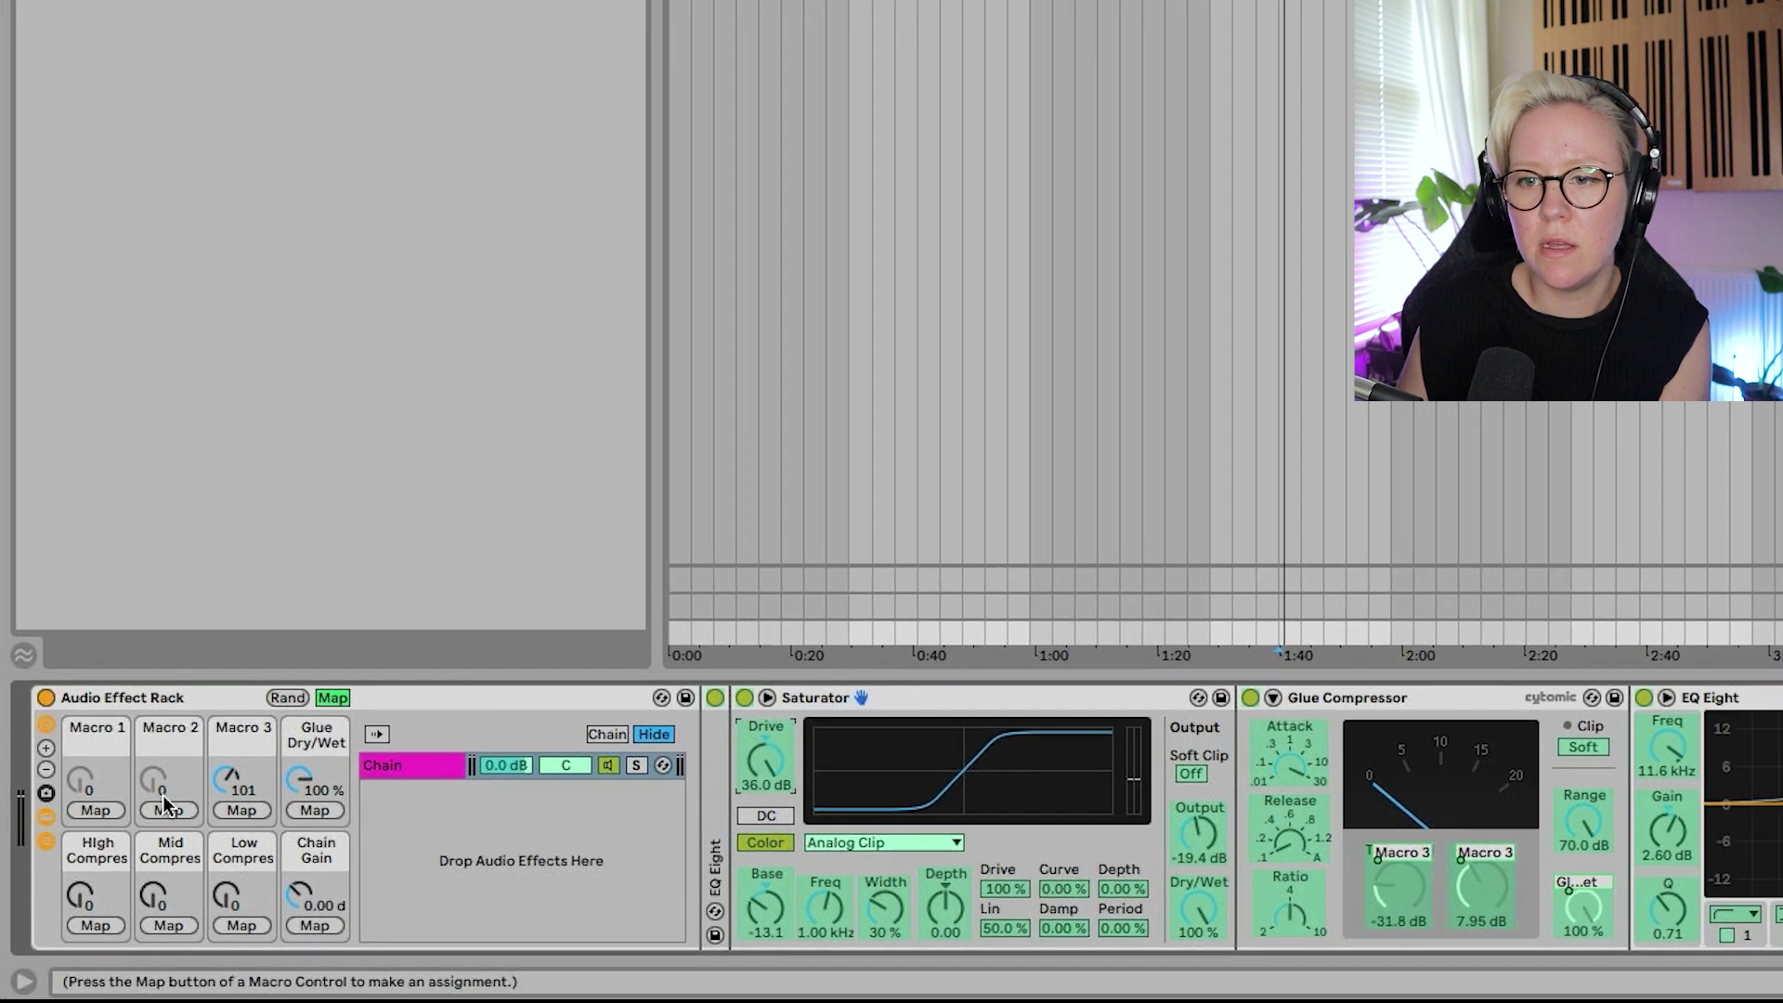
{"action": "left_click", "coordinate": [195, 785]}
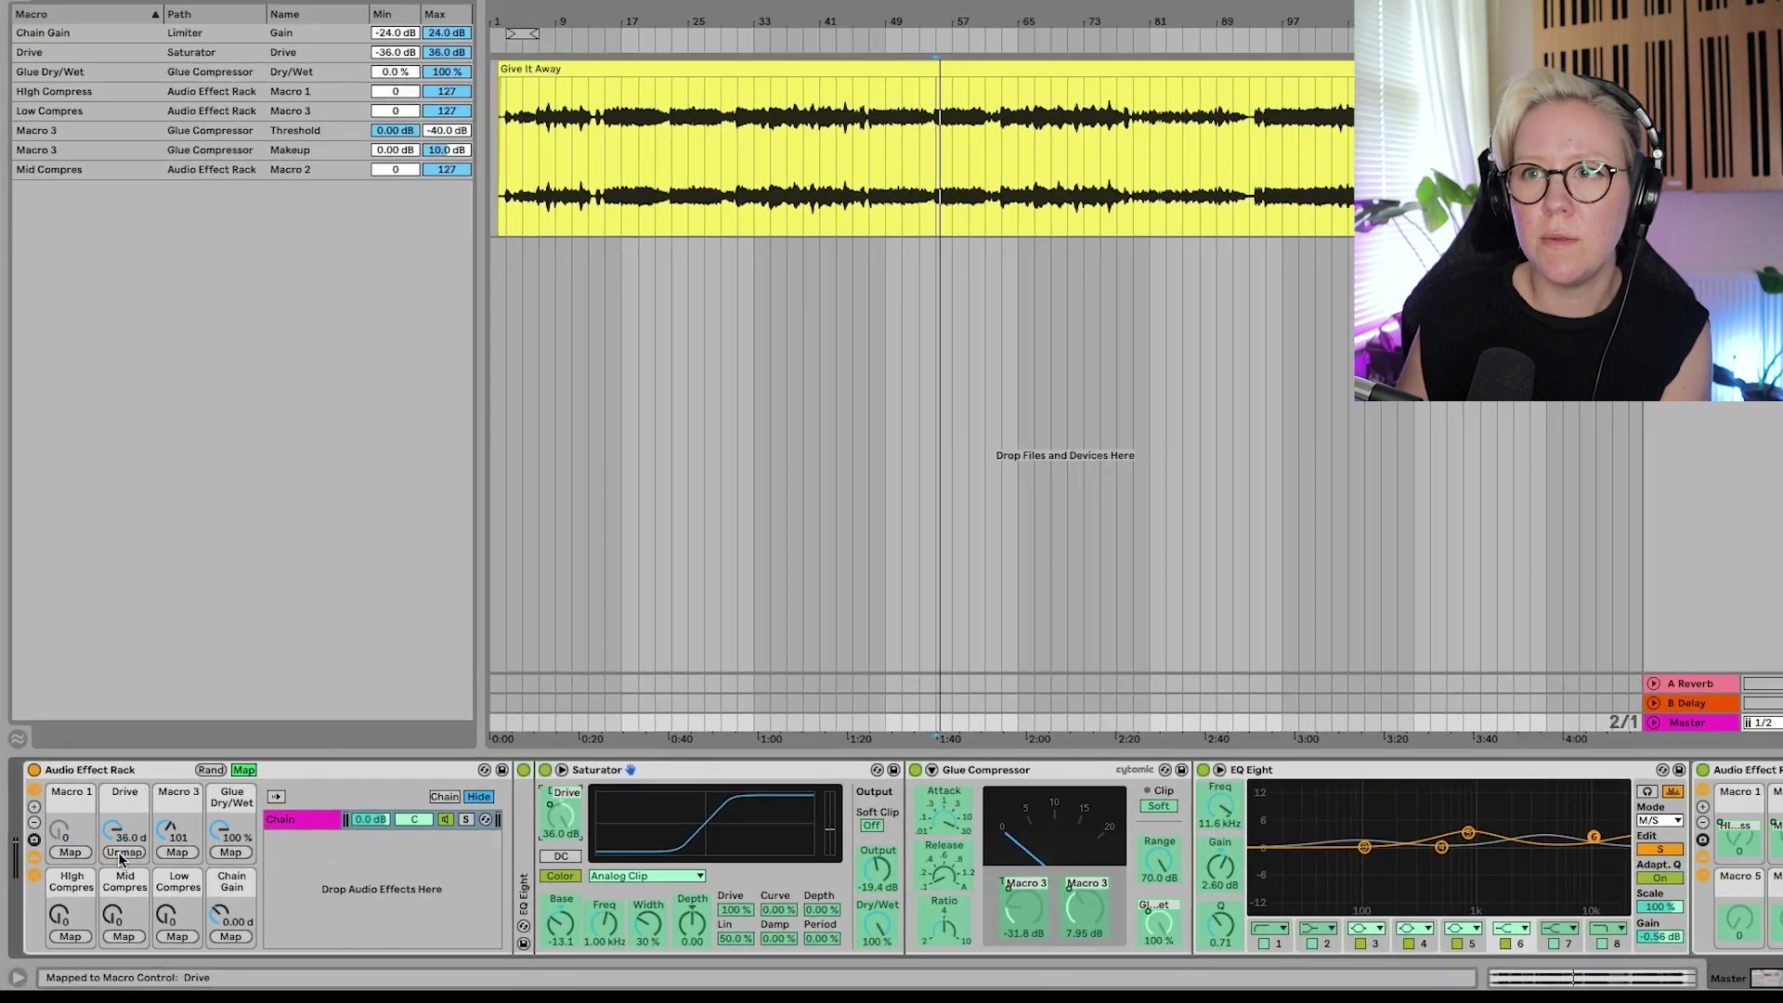
{"action": "left_click", "coordinate": [388, 54]}
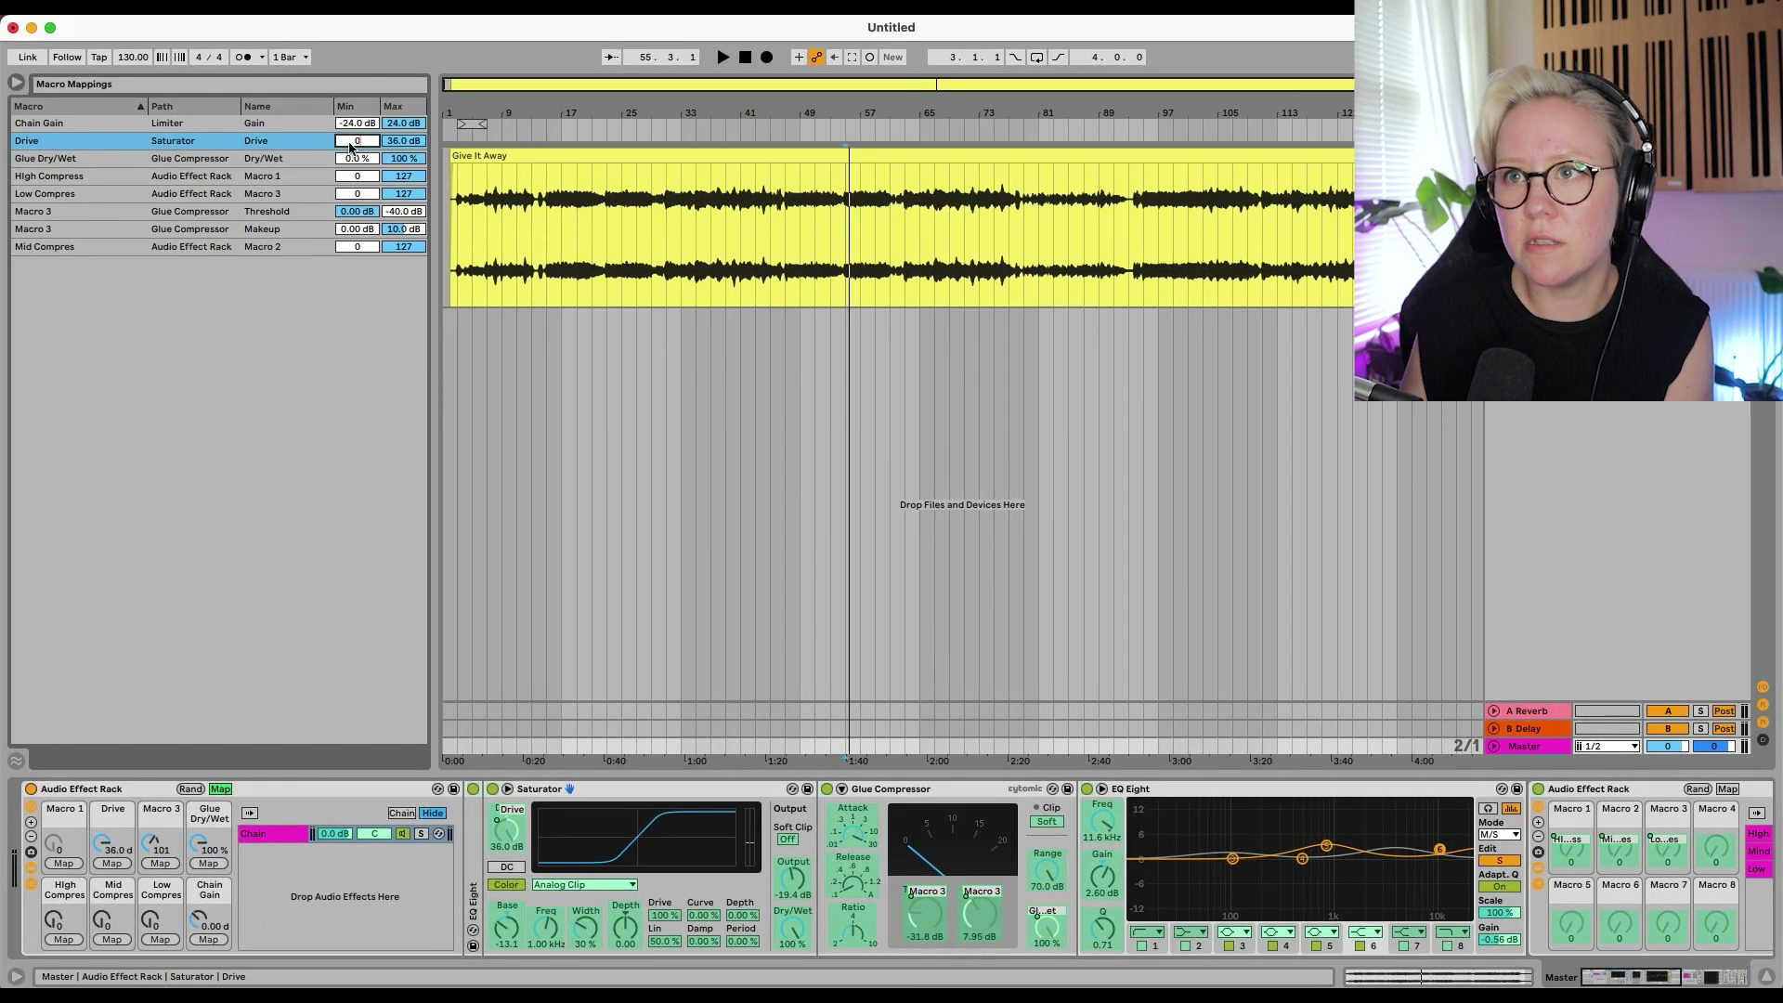
{"action": "left_click", "coordinate": [397, 142]}
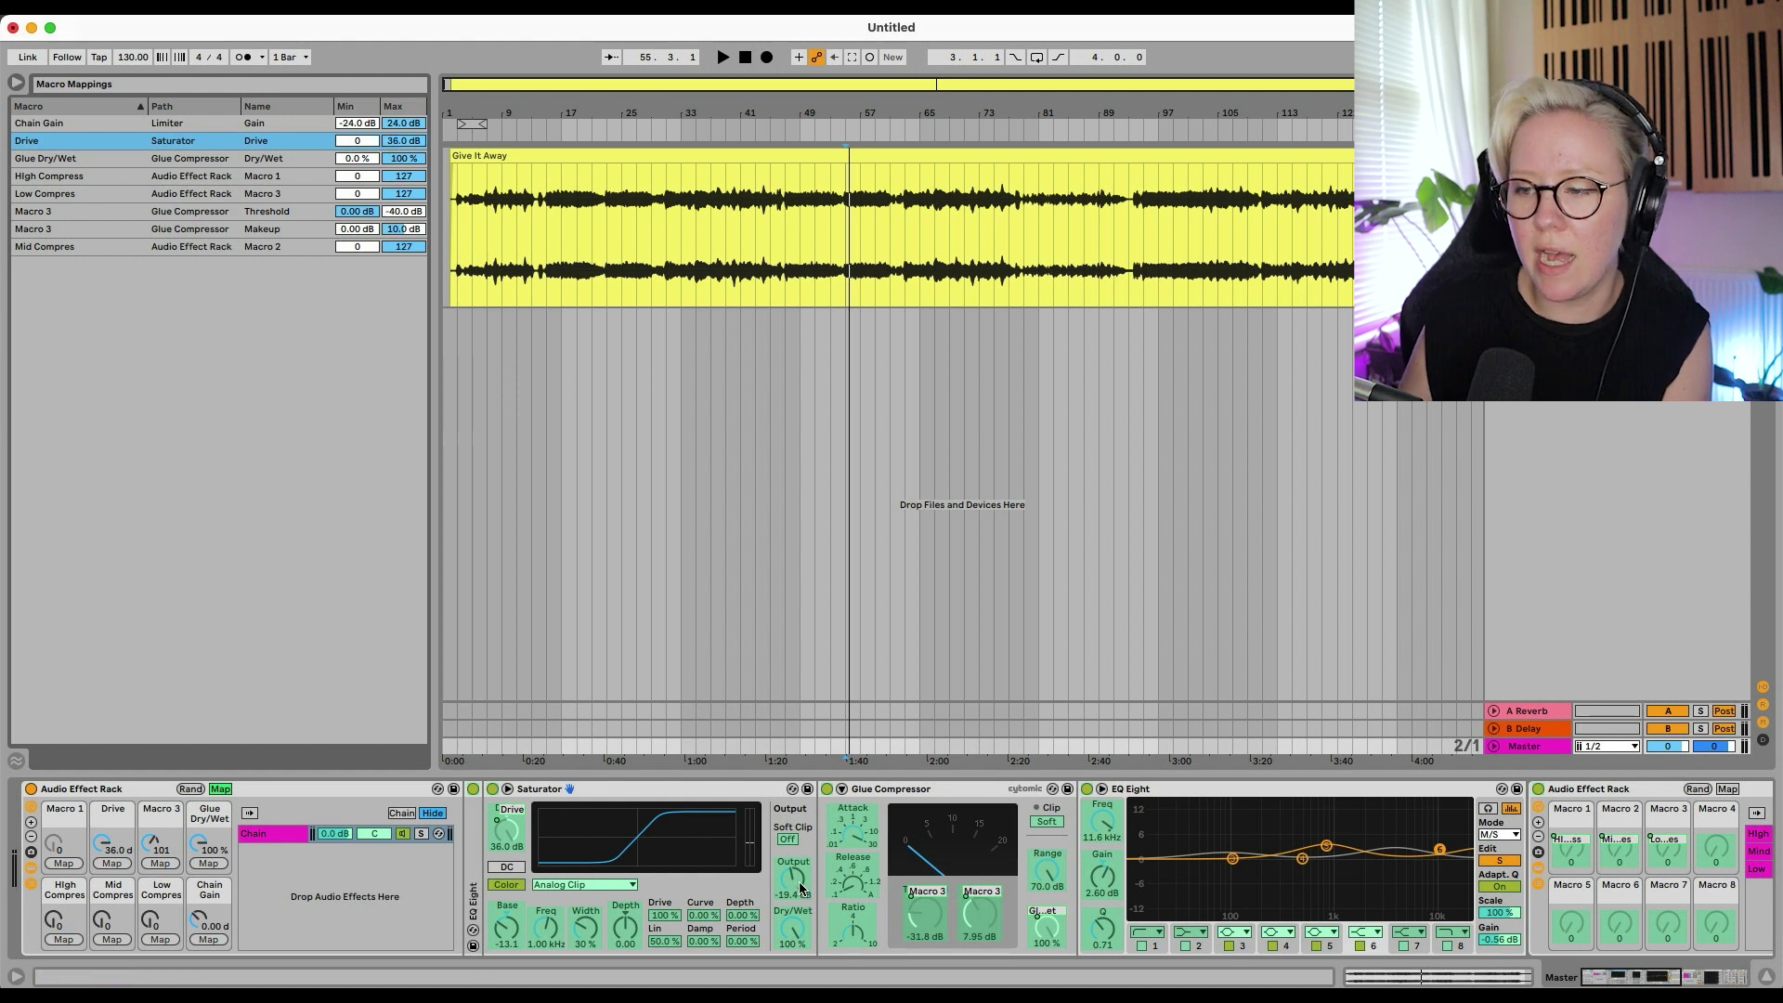
{"action": "left_click", "coordinate": [220, 788]}
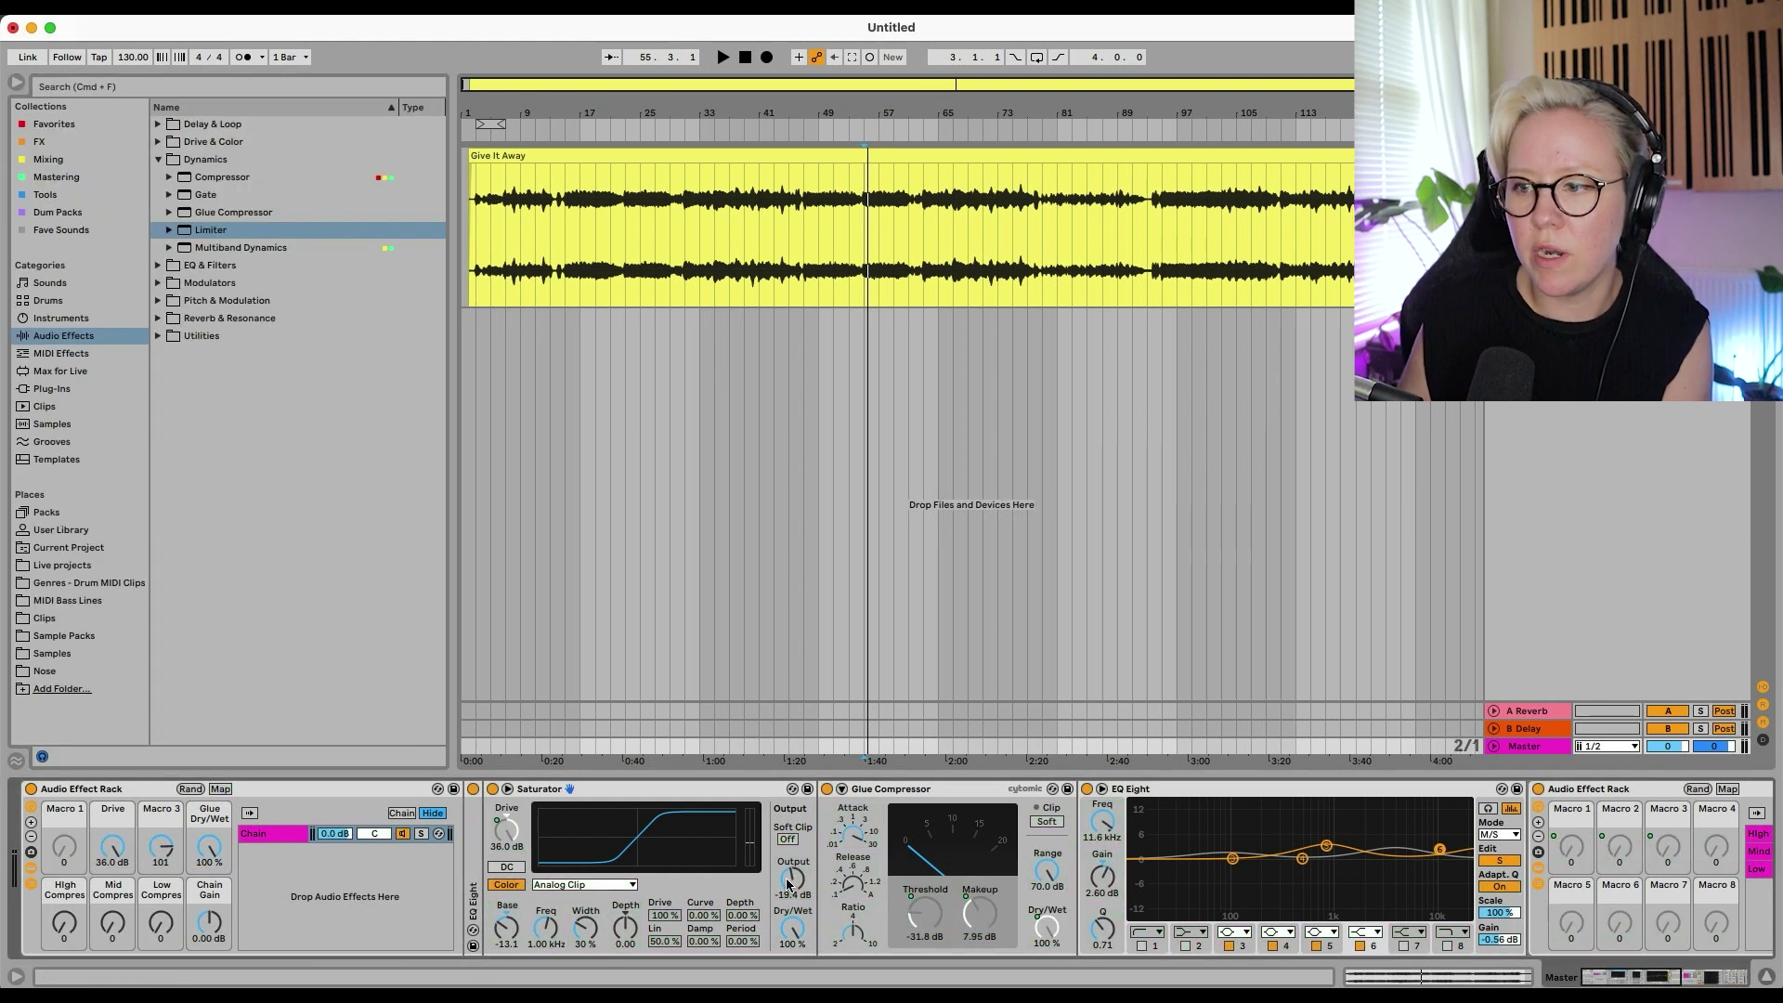
{"action": "key", "text": "Delete"}
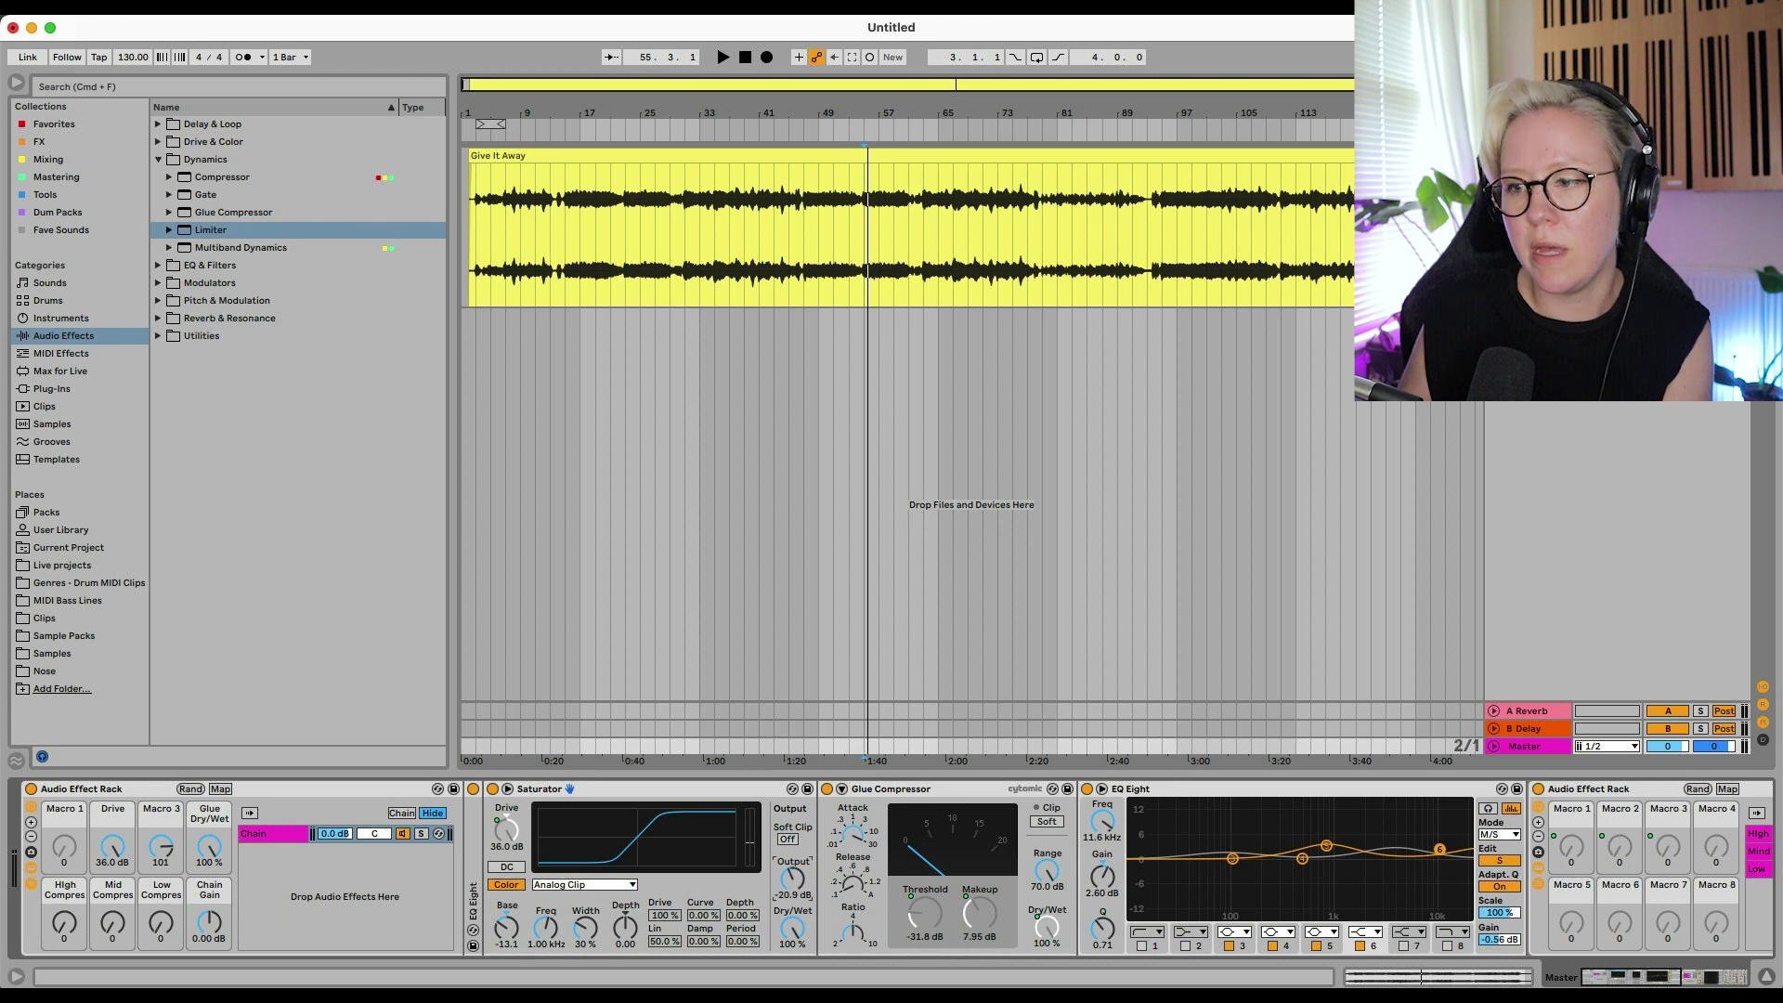
Map the Saturator Output to Macro 2 with a 0 dB minimum and -20 dB maximum
{"action": "left_click", "coordinate": [220, 789]}
{"action": "left_click", "coordinate": [123, 856]}
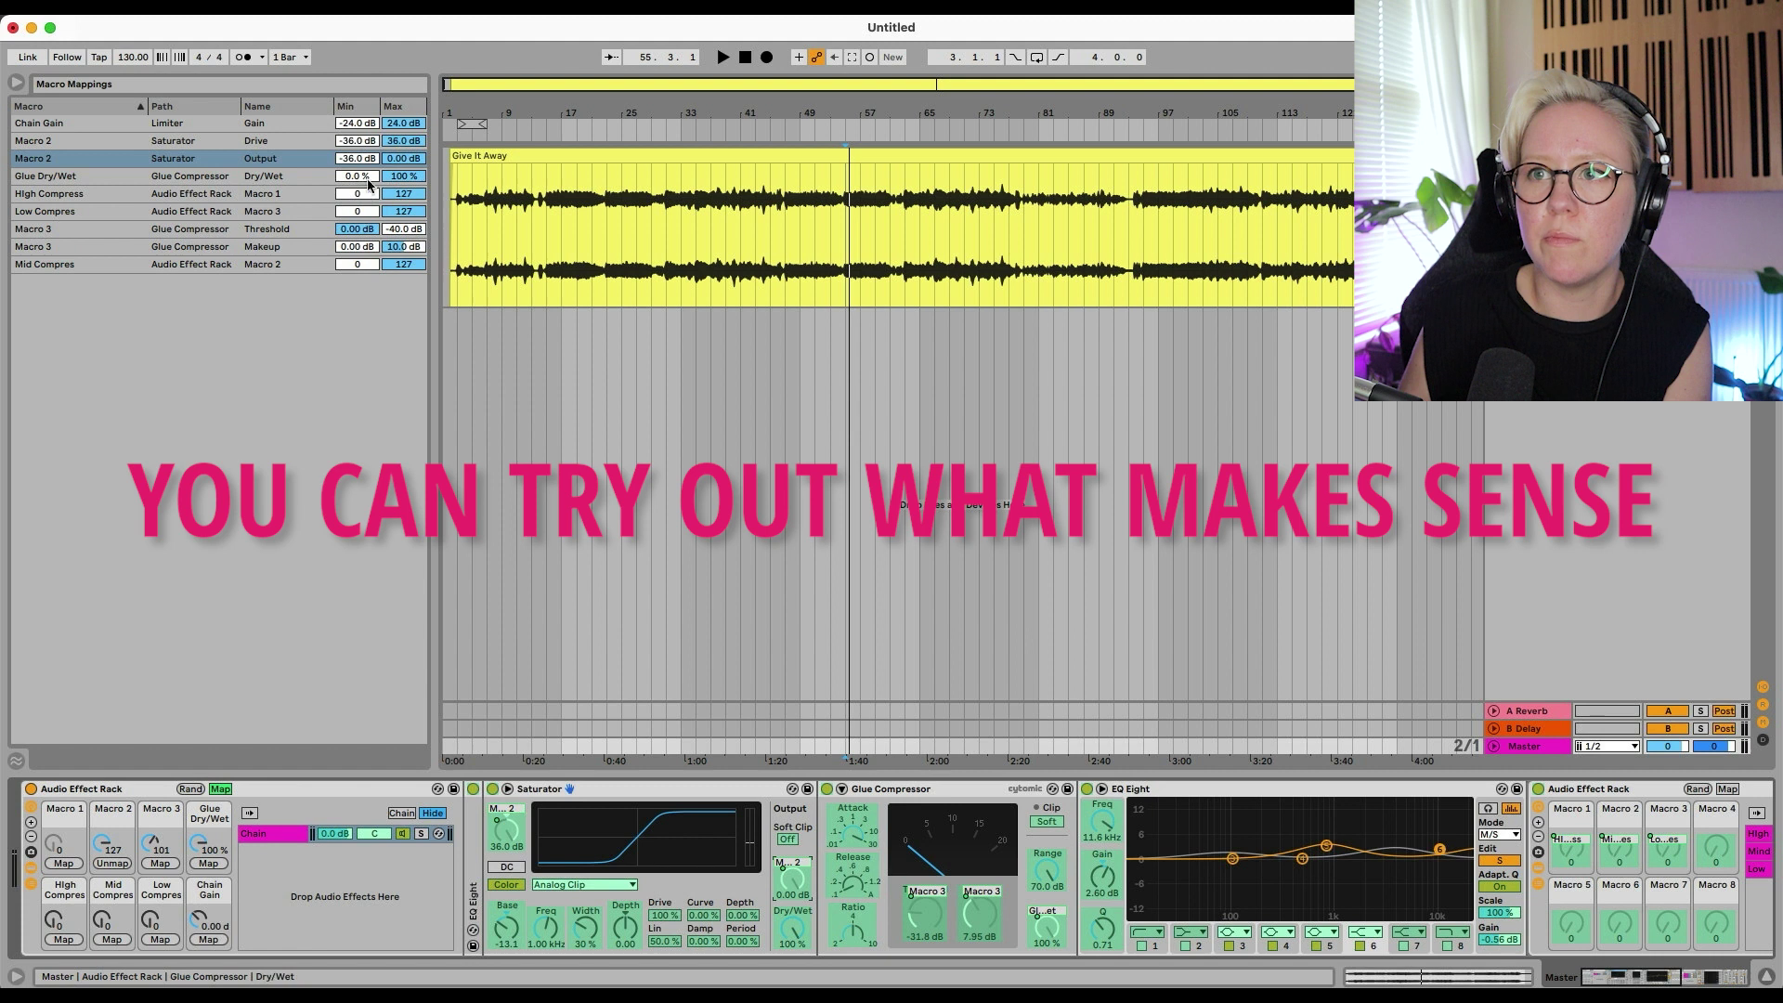
{"action": "key", "text": "Delete"}
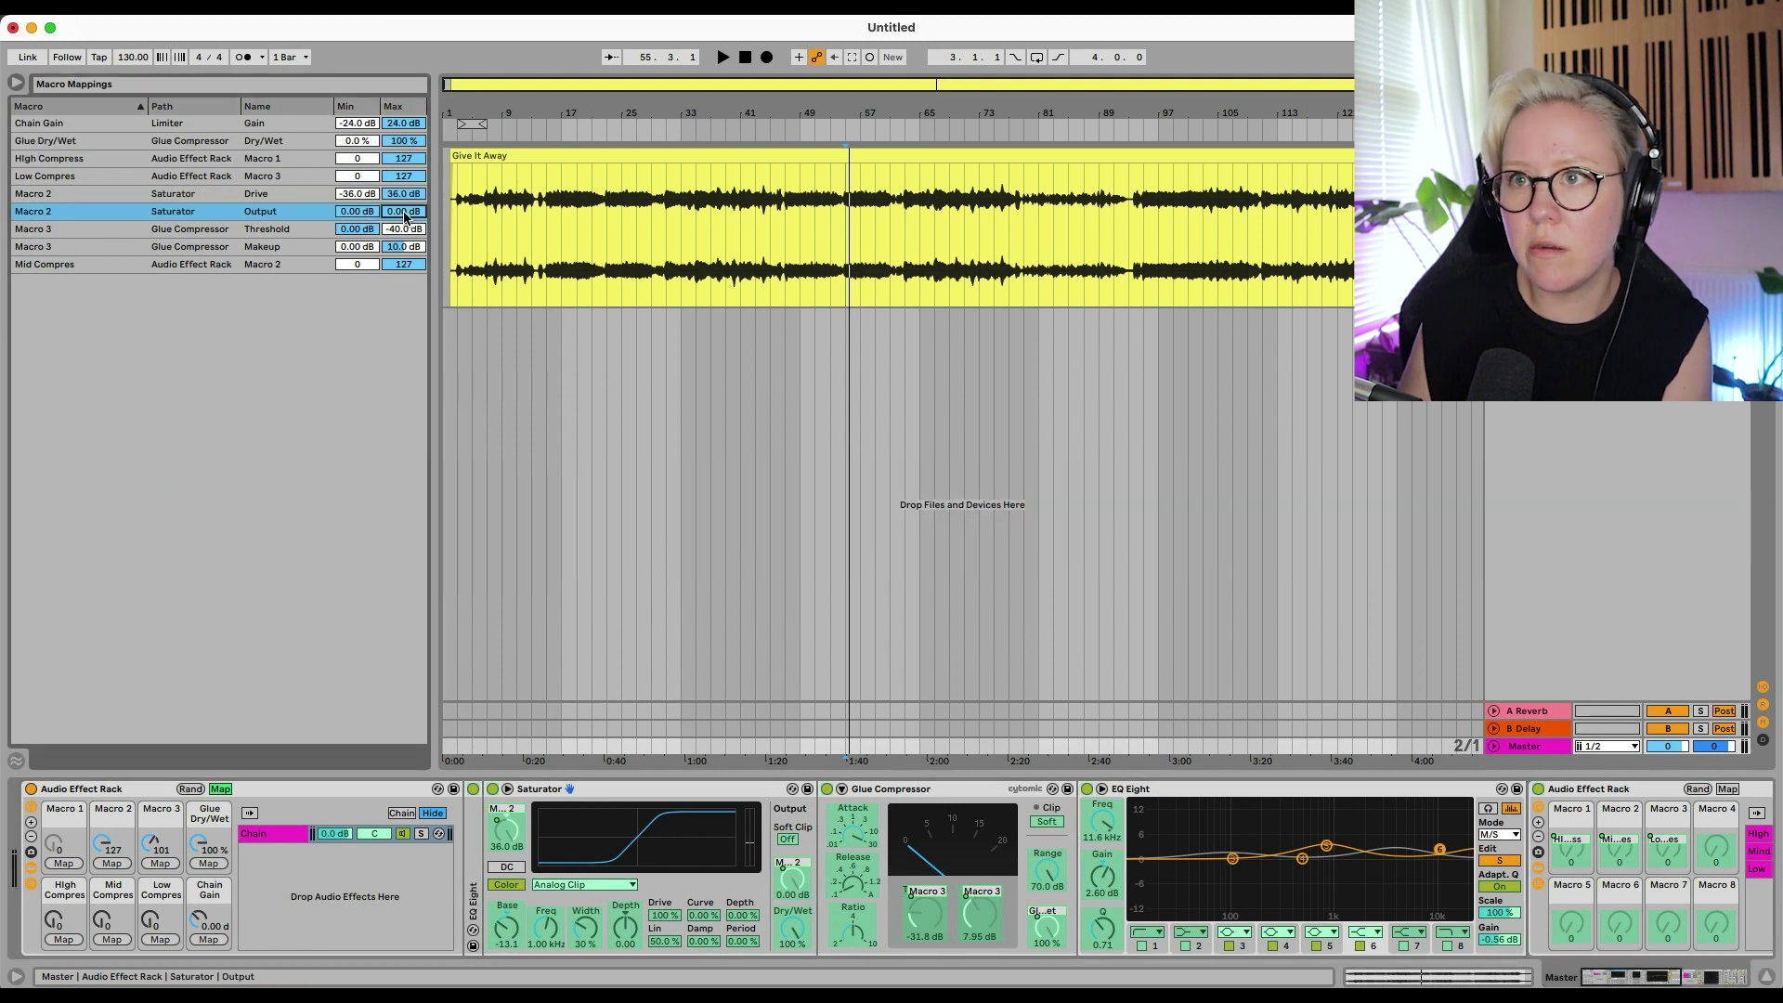
{"action": "left_click", "coordinate": [405, 212]}
{"action": "type", "text": "-20"}
{"action": "key", "text": "Return"}
{"action": "left_click", "coordinate": [220, 788]}
Set the Drive mapping's minimum to 0 dB and raise Macro 2 to hear the saturation
{"action": "left_click", "coordinate": [220, 788]}
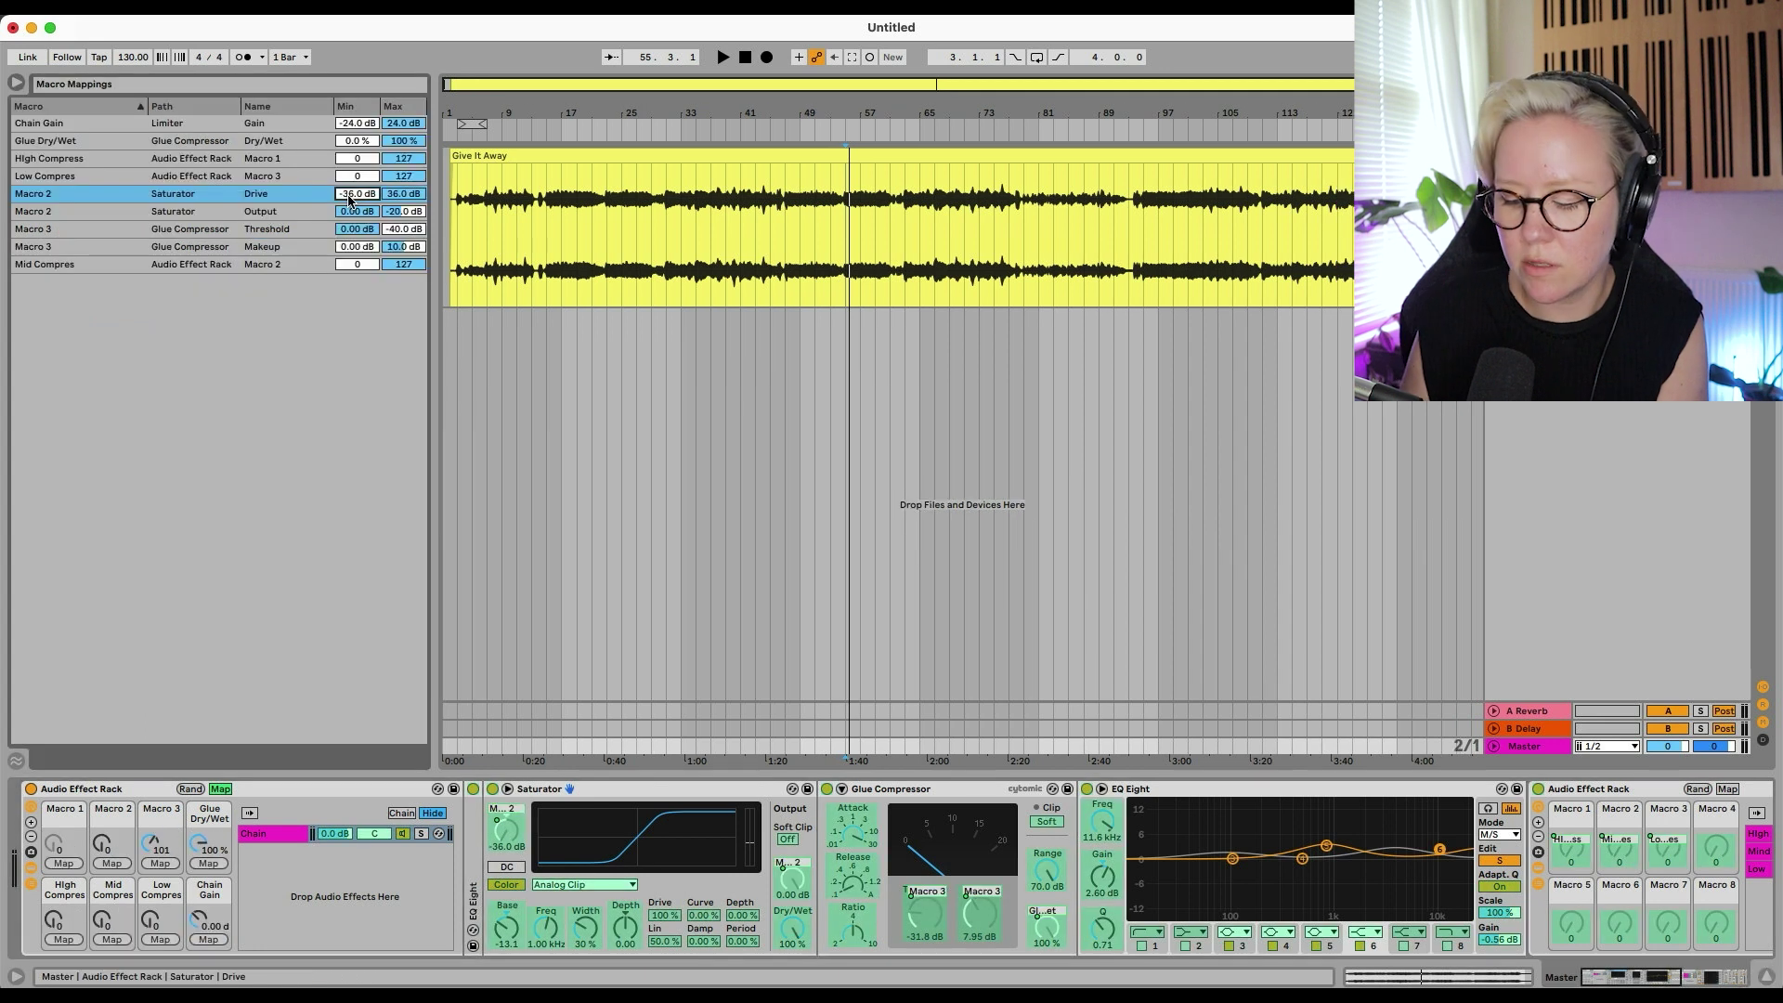
{"action": "key", "text": "Delete"}
{"action": "left_click", "coordinate": [220, 788]}
{"action": "left_click_drag", "start_coordinate": [103, 845], "coordinate": [102, 822]}
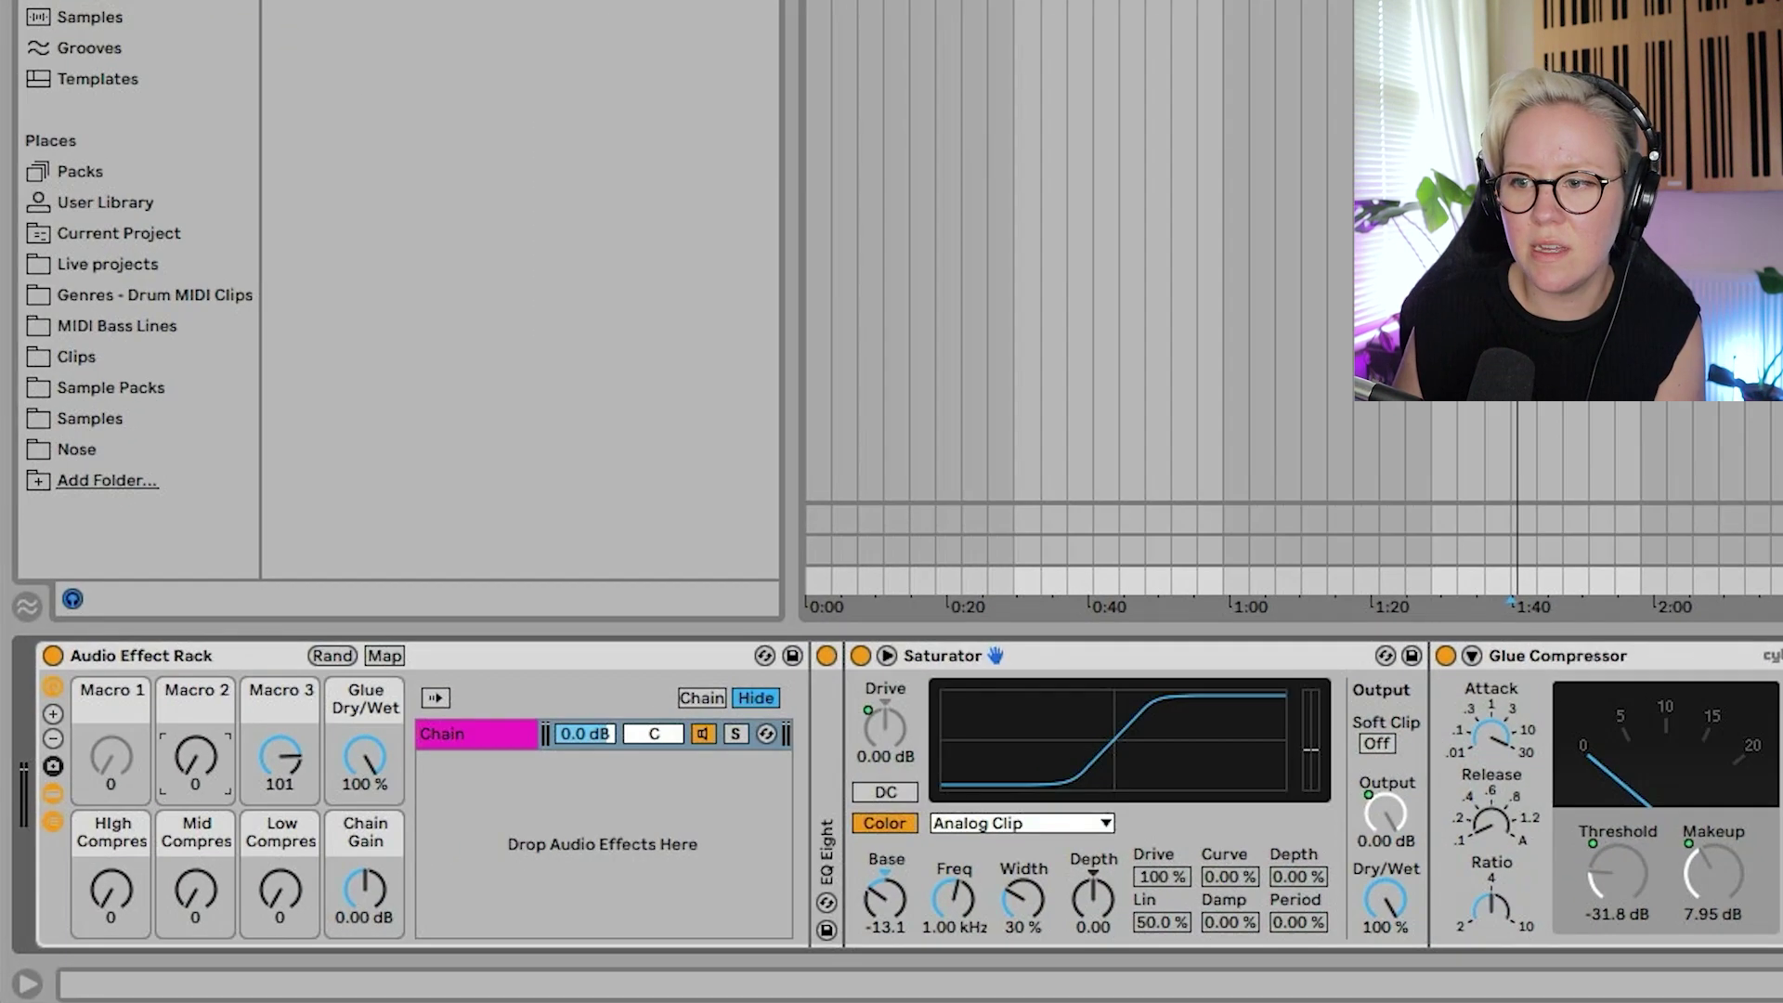
{"action": "left_click_drag", "start_coordinate": [195, 756], "coordinate": [195, 684]}
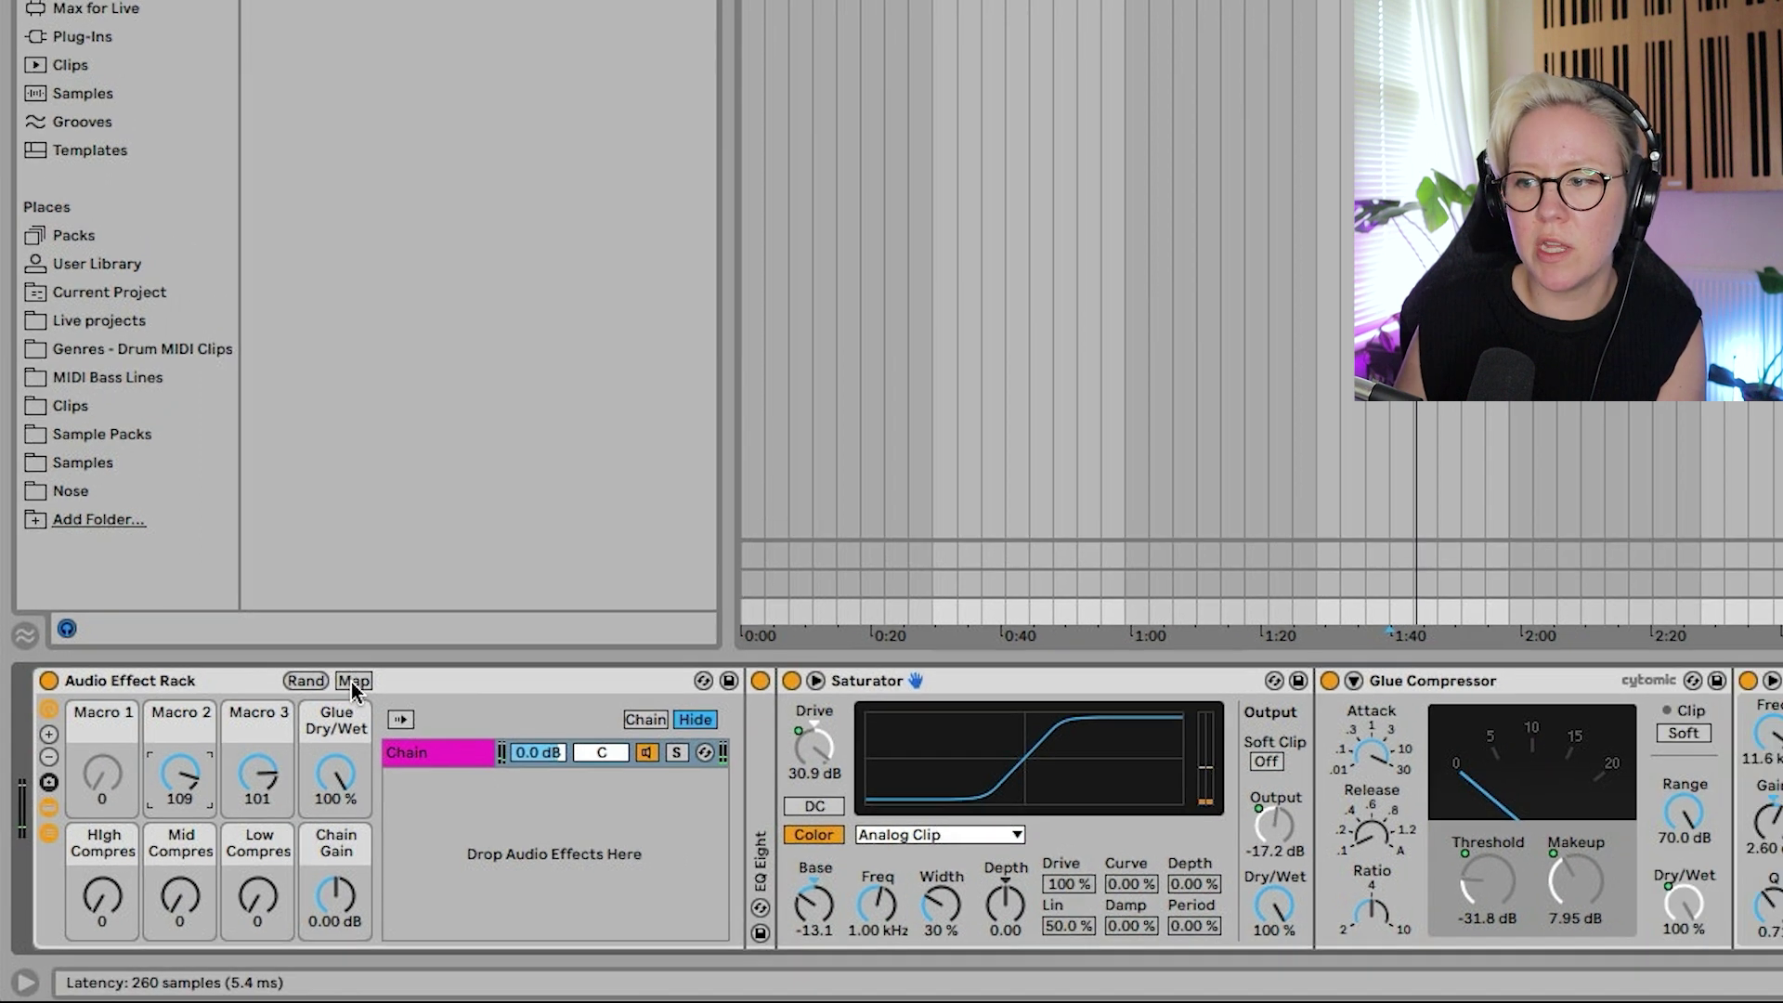
Change the Output mapping's maximum to -30 dB and raise Macro 2 to 113
{"action": "left_click", "coordinate": [353, 680]}
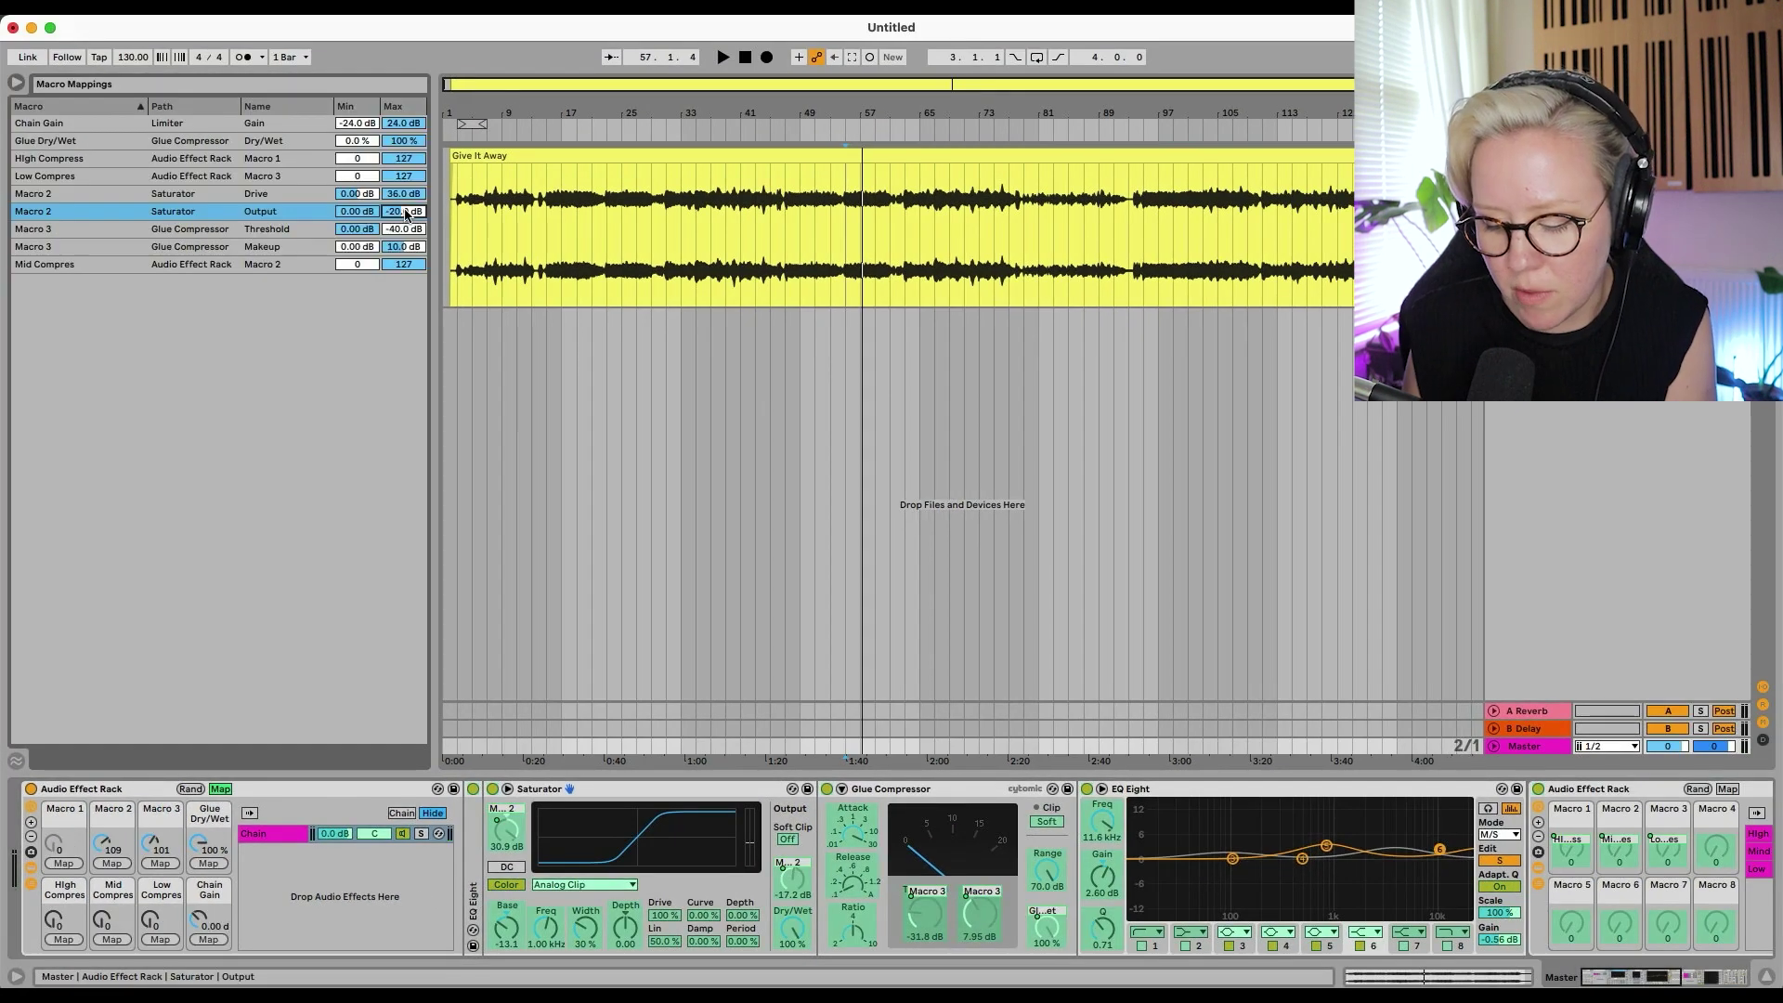
{"action": "type", "text": "-30"}
{"action": "key", "text": "Return"}
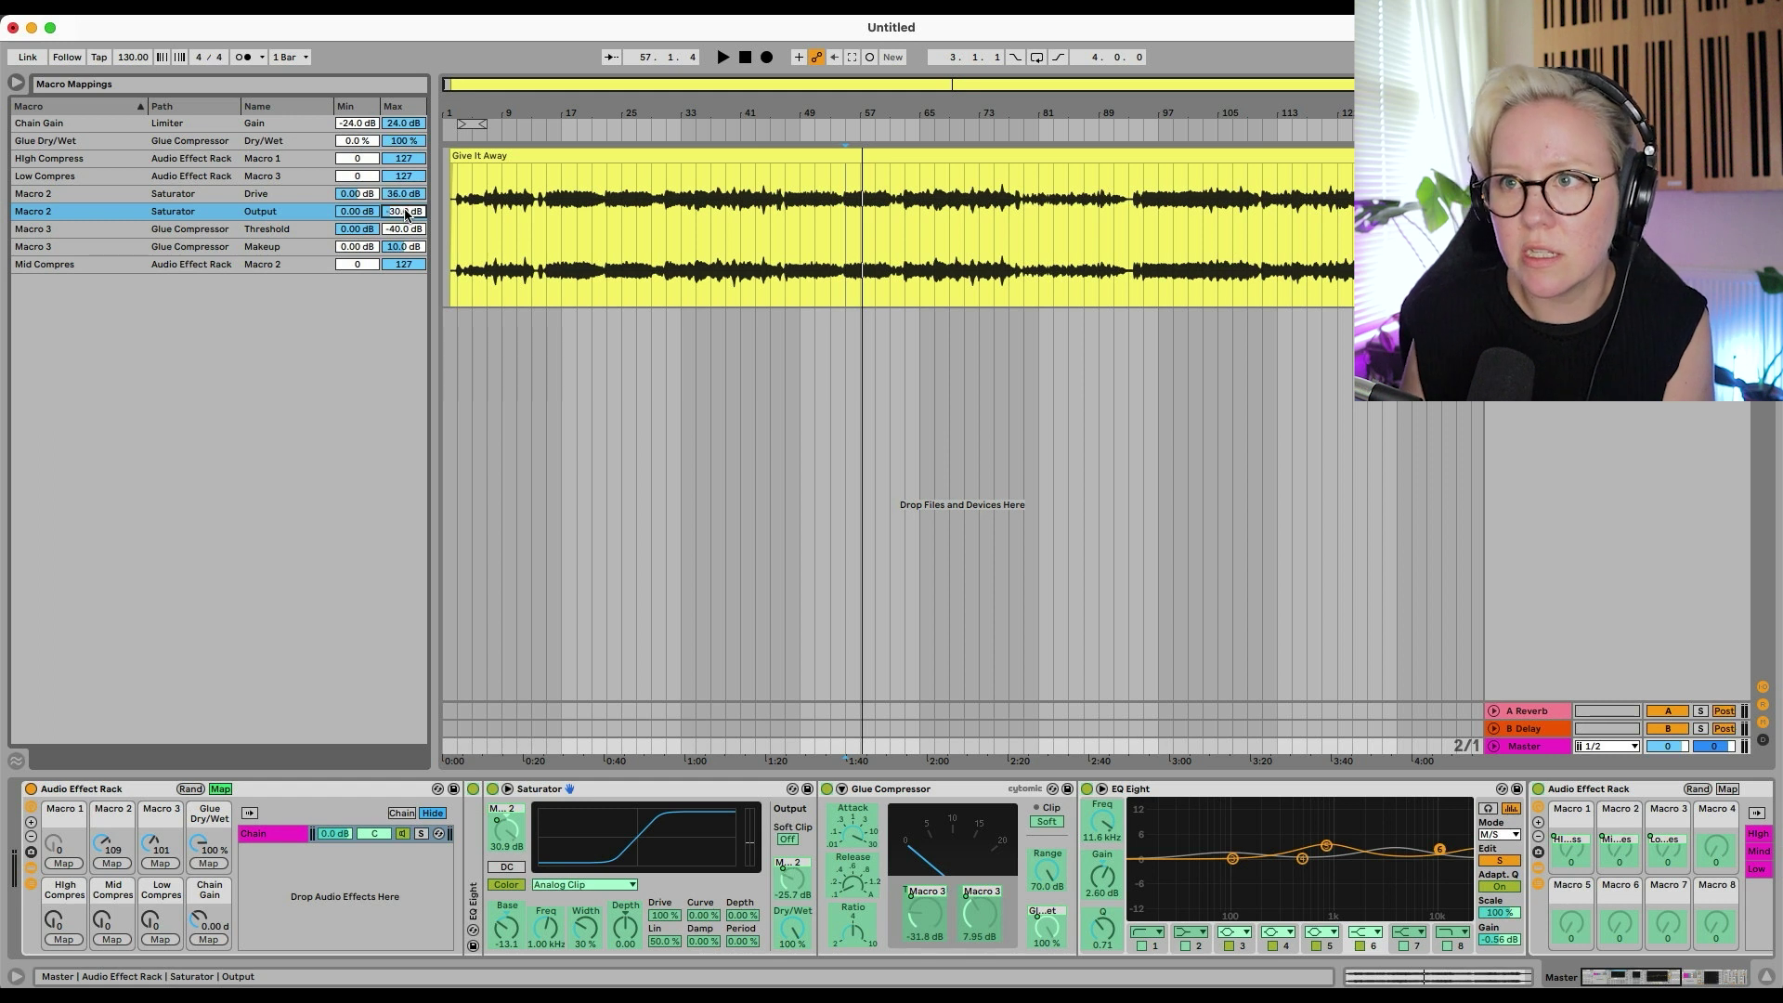
{"action": "left_click", "coordinate": [220, 789]}
{"action": "mouse_move", "coordinate": [115, 858]}
{"action": "left_mouse_down"}
{"action": "mouse_move", "coordinate": [116, 826]}
{"action": "mouse_move", "coordinate": [115, 873]}
{"action": "left_mouse_up"}
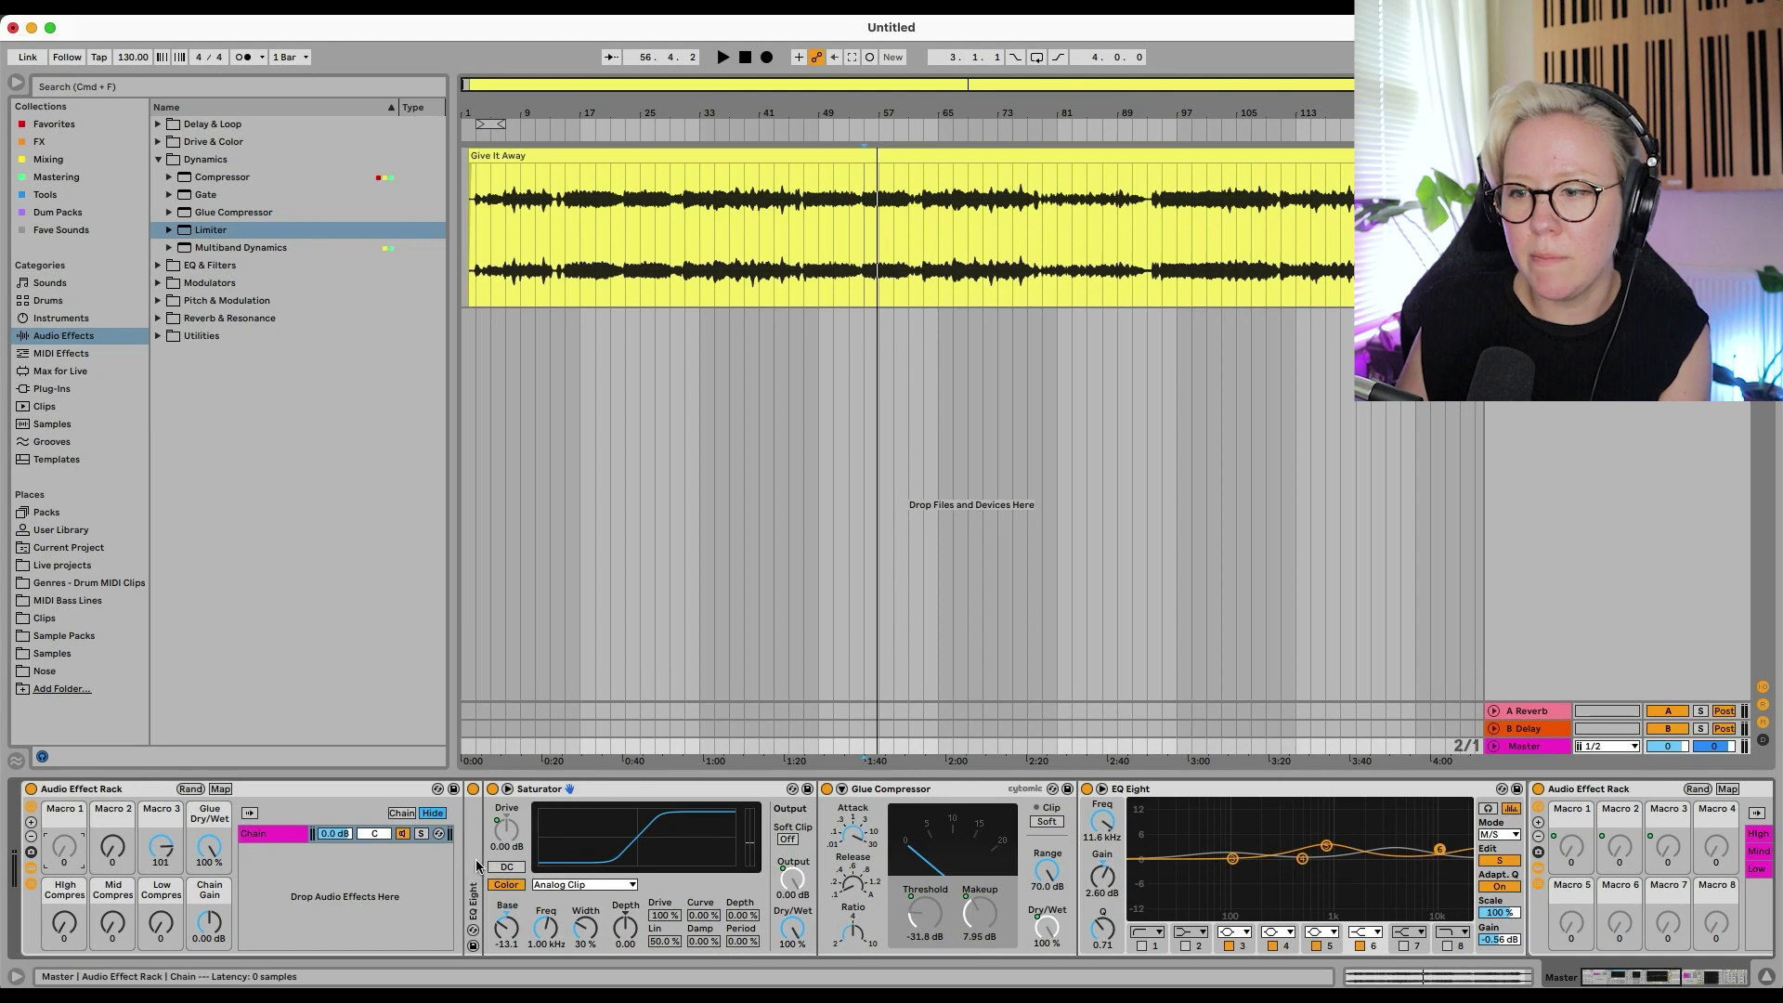
Unfold EQ Eight, boost band 4, and map its gain to Macro 1 with a 0 dB minimum
{"action": "double_click", "coordinate": [476, 865]}
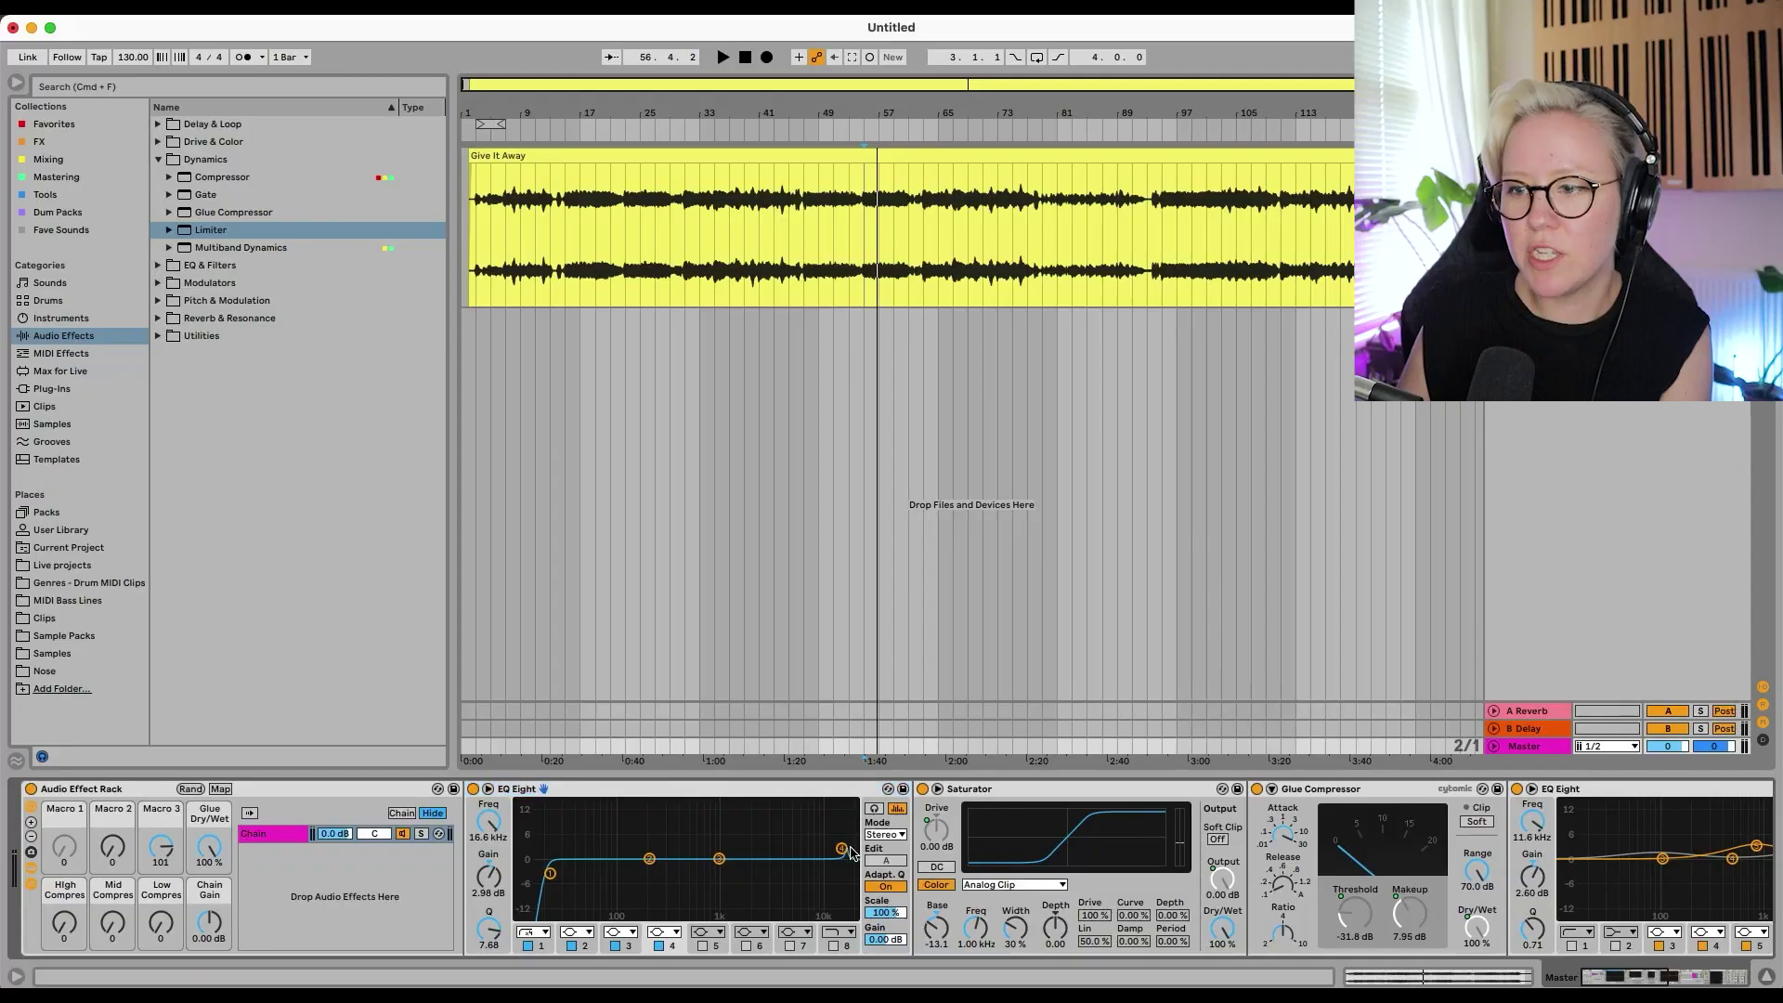
{"action": "mouse_move", "coordinate": [849, 848]}
{"action": "left_mouse_down"}
{"action": "mouse_move", "coordinate": [853, 830]}
{"action": "mouse_move", "coordinate": [847, 867]}
{"action": "left_mouse_up"}
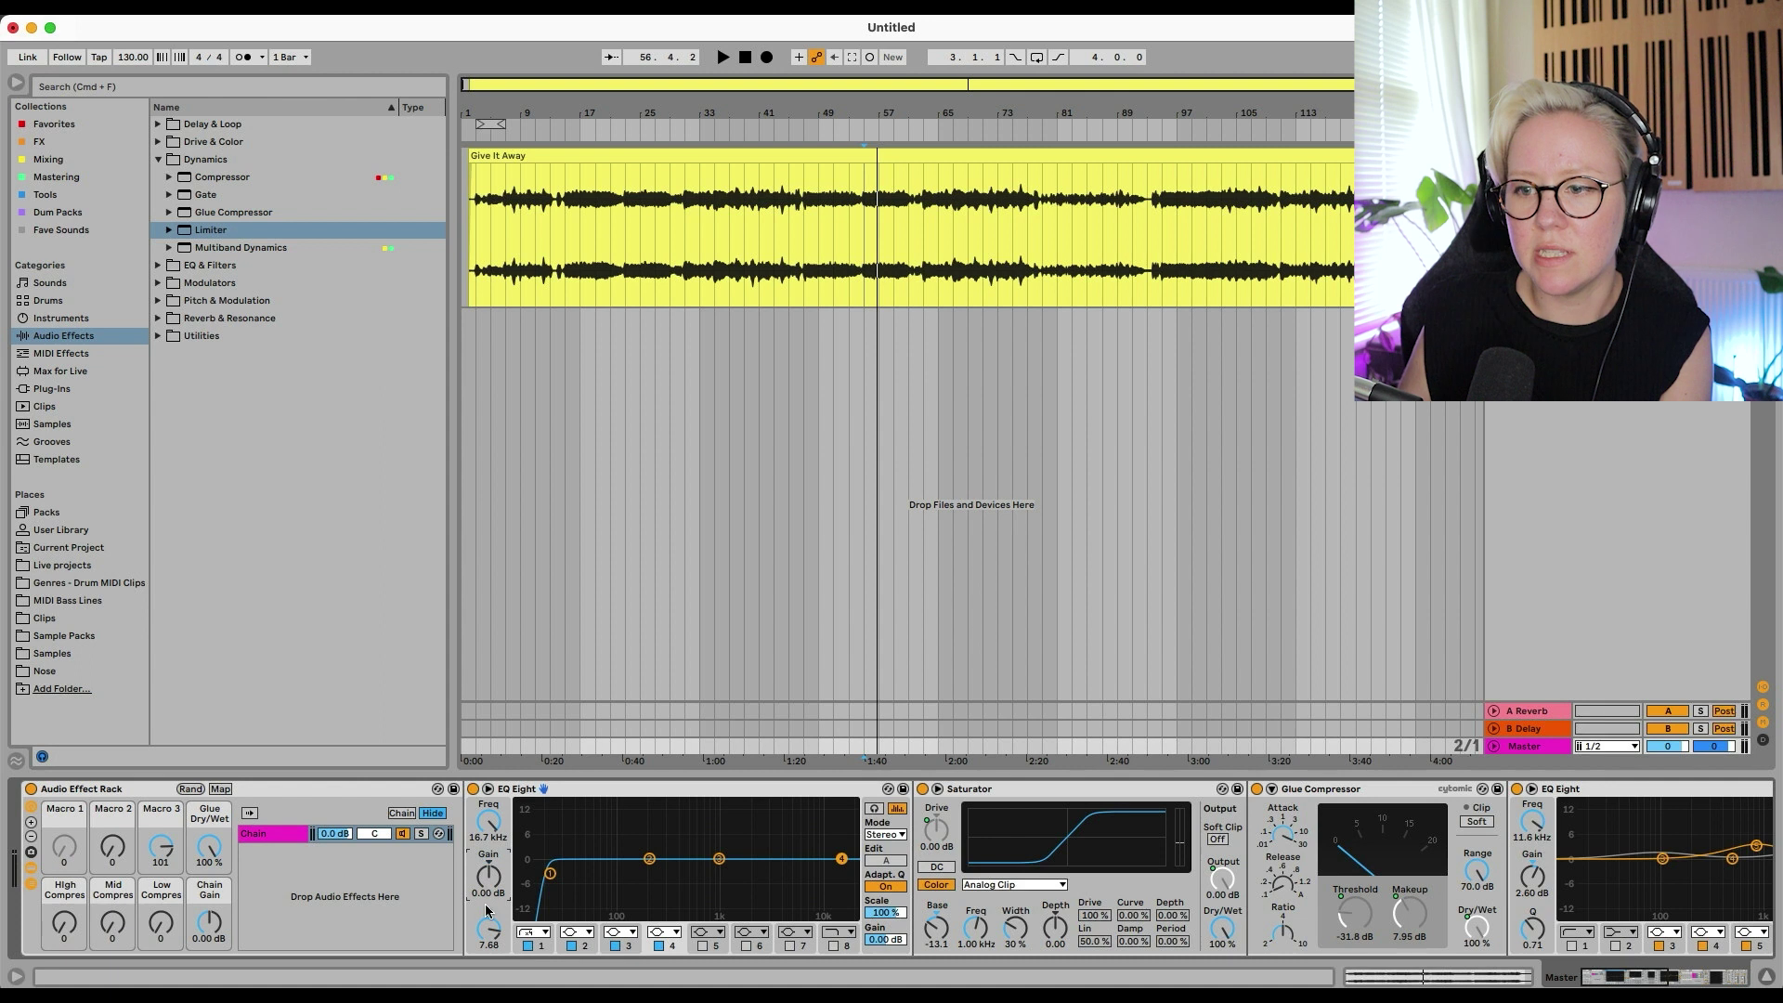
{"action": "left_click", "coordinate": [221, 790]}
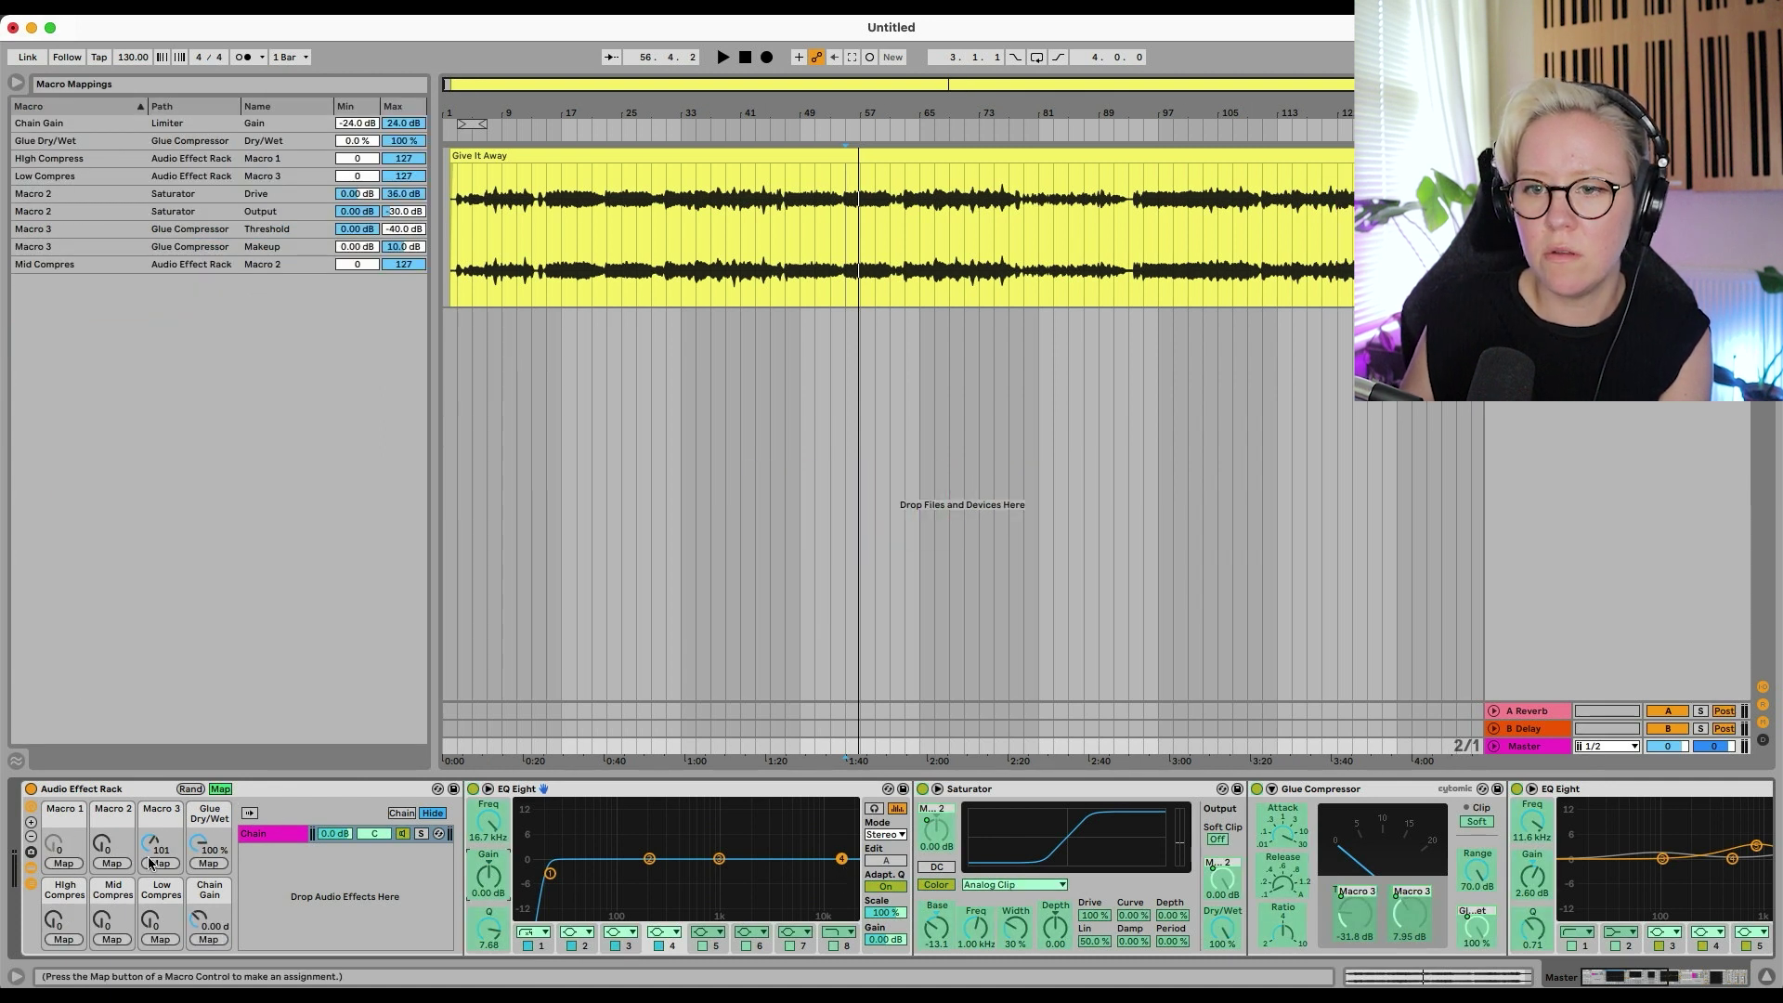
{"action": "left_click", "coordinate": [70, 864]}
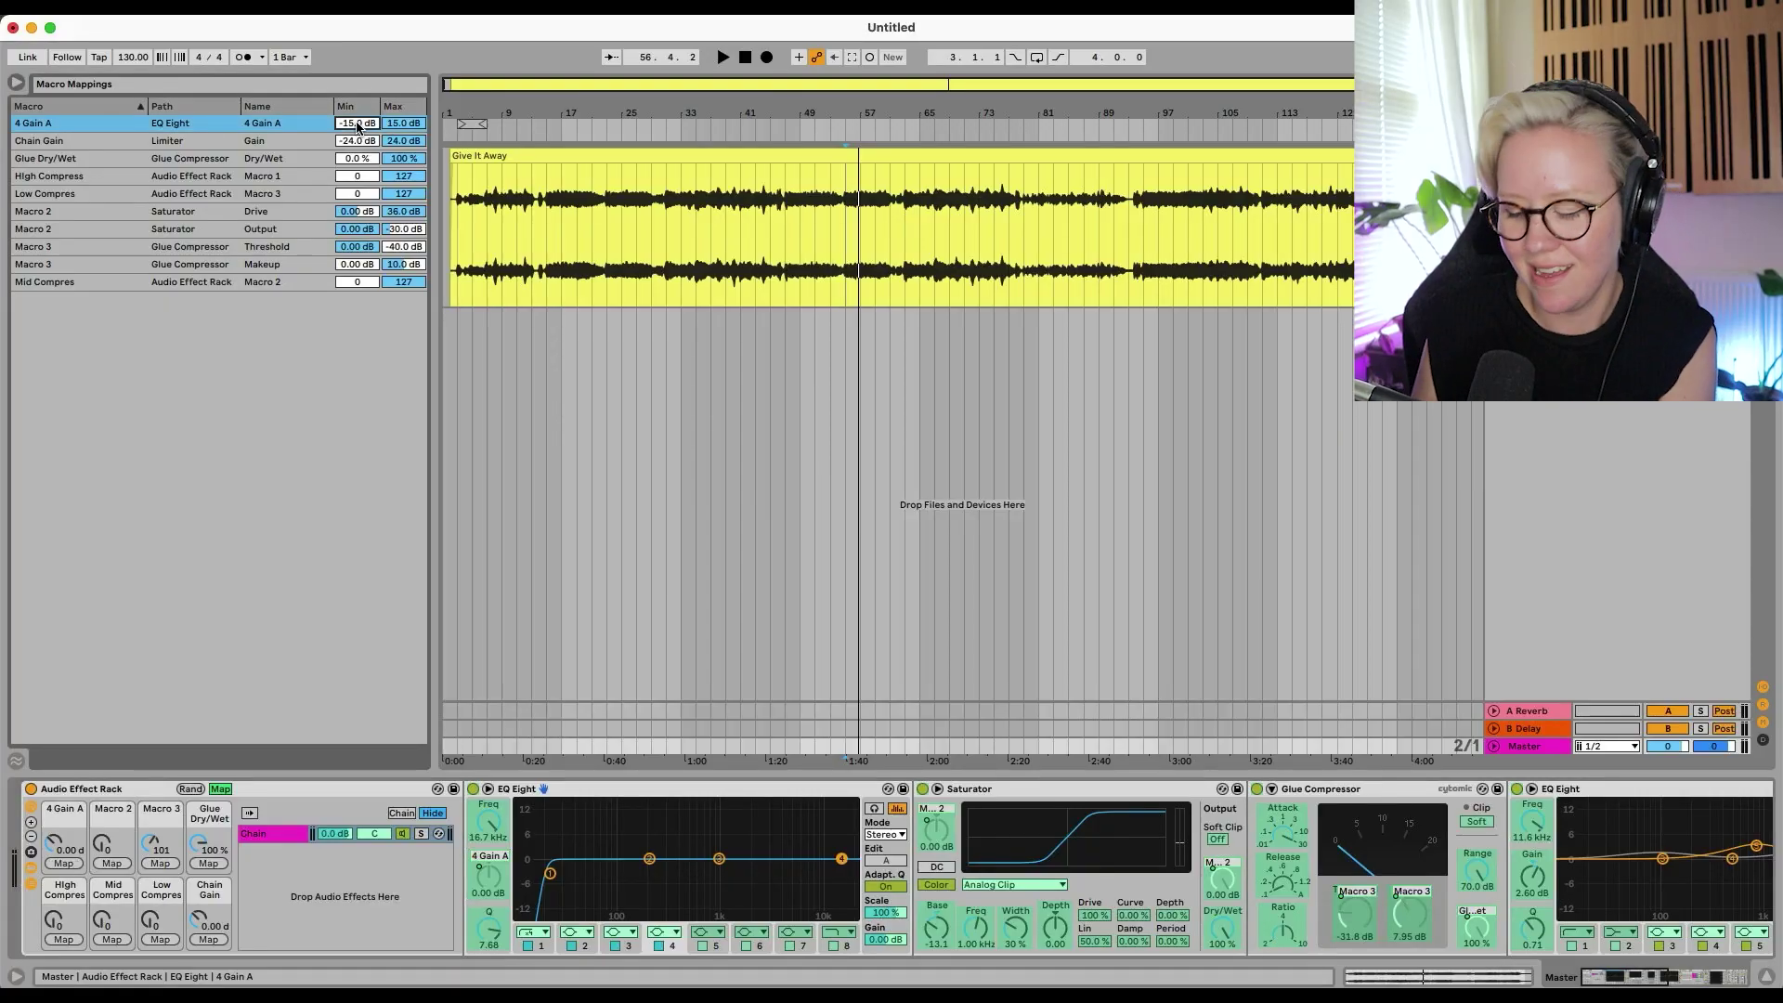
{"action": "type", "text": "0"}
{"action": "key", "text": "Return"}
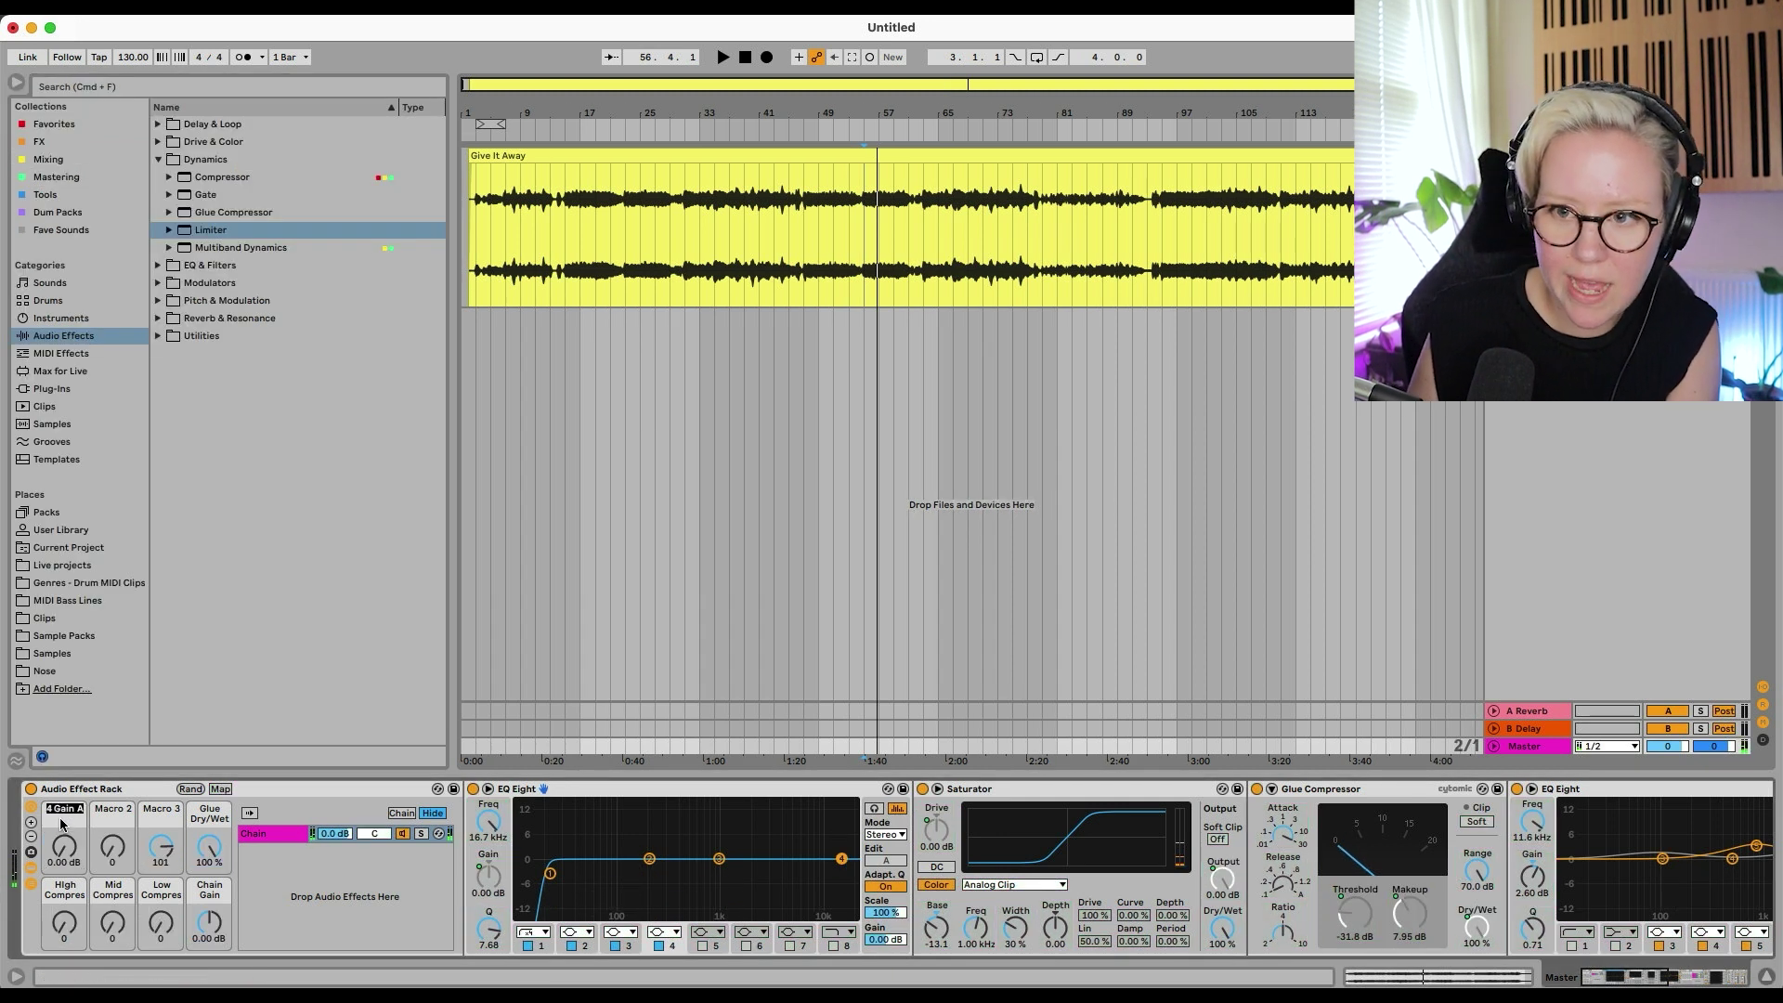
Lower band 4's Q to 3.76 and raise the Air macro to boost the highs
{"action": "left_click_drag", "start_coordinate": [489, 928], "coordinate": [490, 956]}
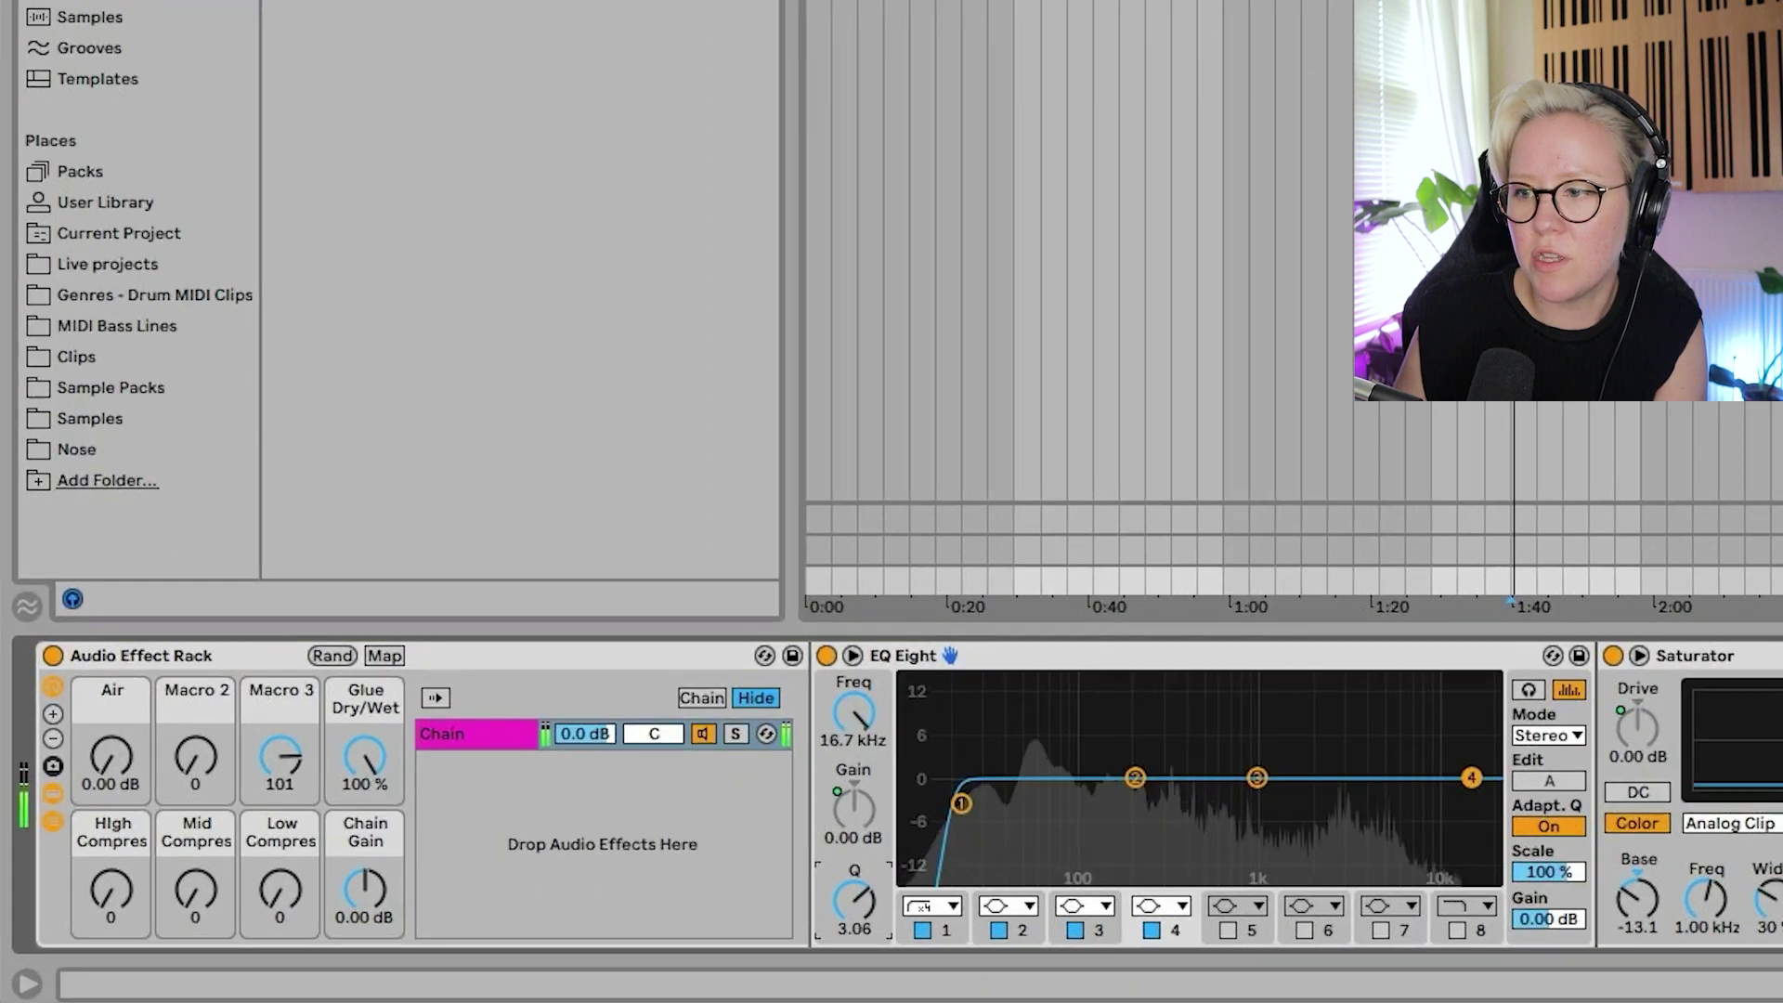
{"action": "left_click_drag", "start_coordinate": [111, 757], "coordinate": [111, 705]}
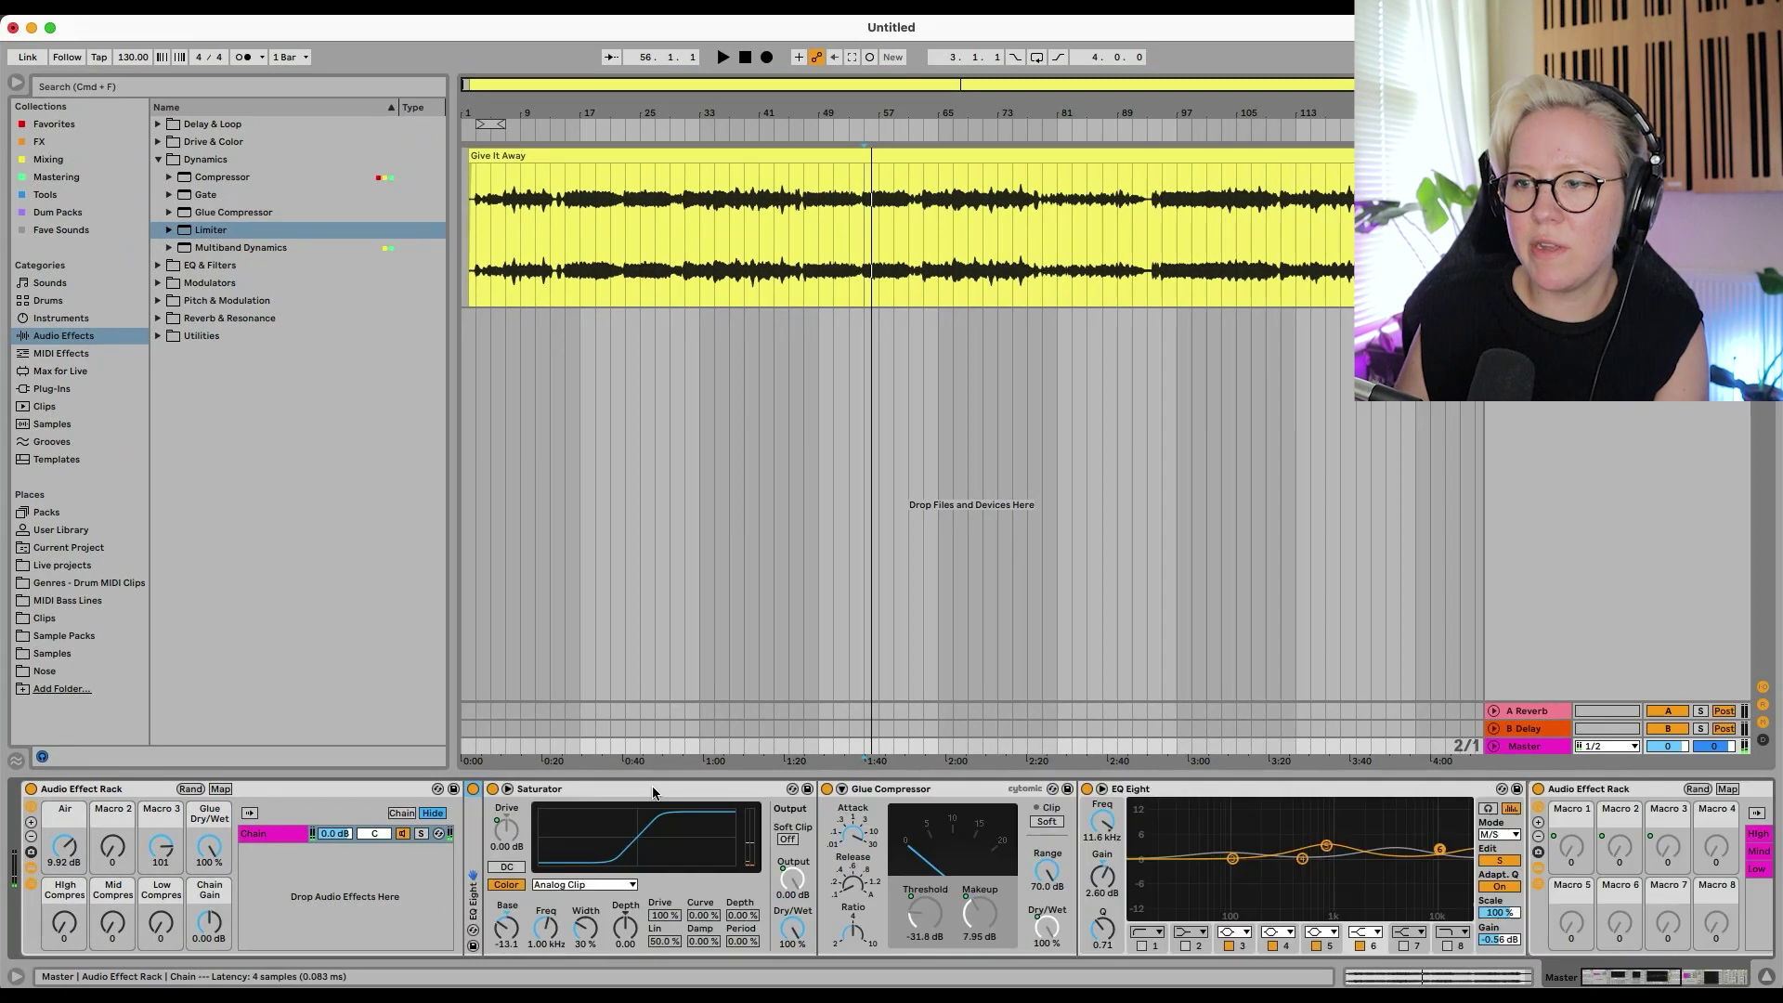
{"action": "double_click", "coordinate": [653, 788]}
Fold the Glue Compressor, EQ Eight, second Audio Effect Rack and Limiter to tidy the chain
{"action": "double_click", "coordinate": [651, 788]}
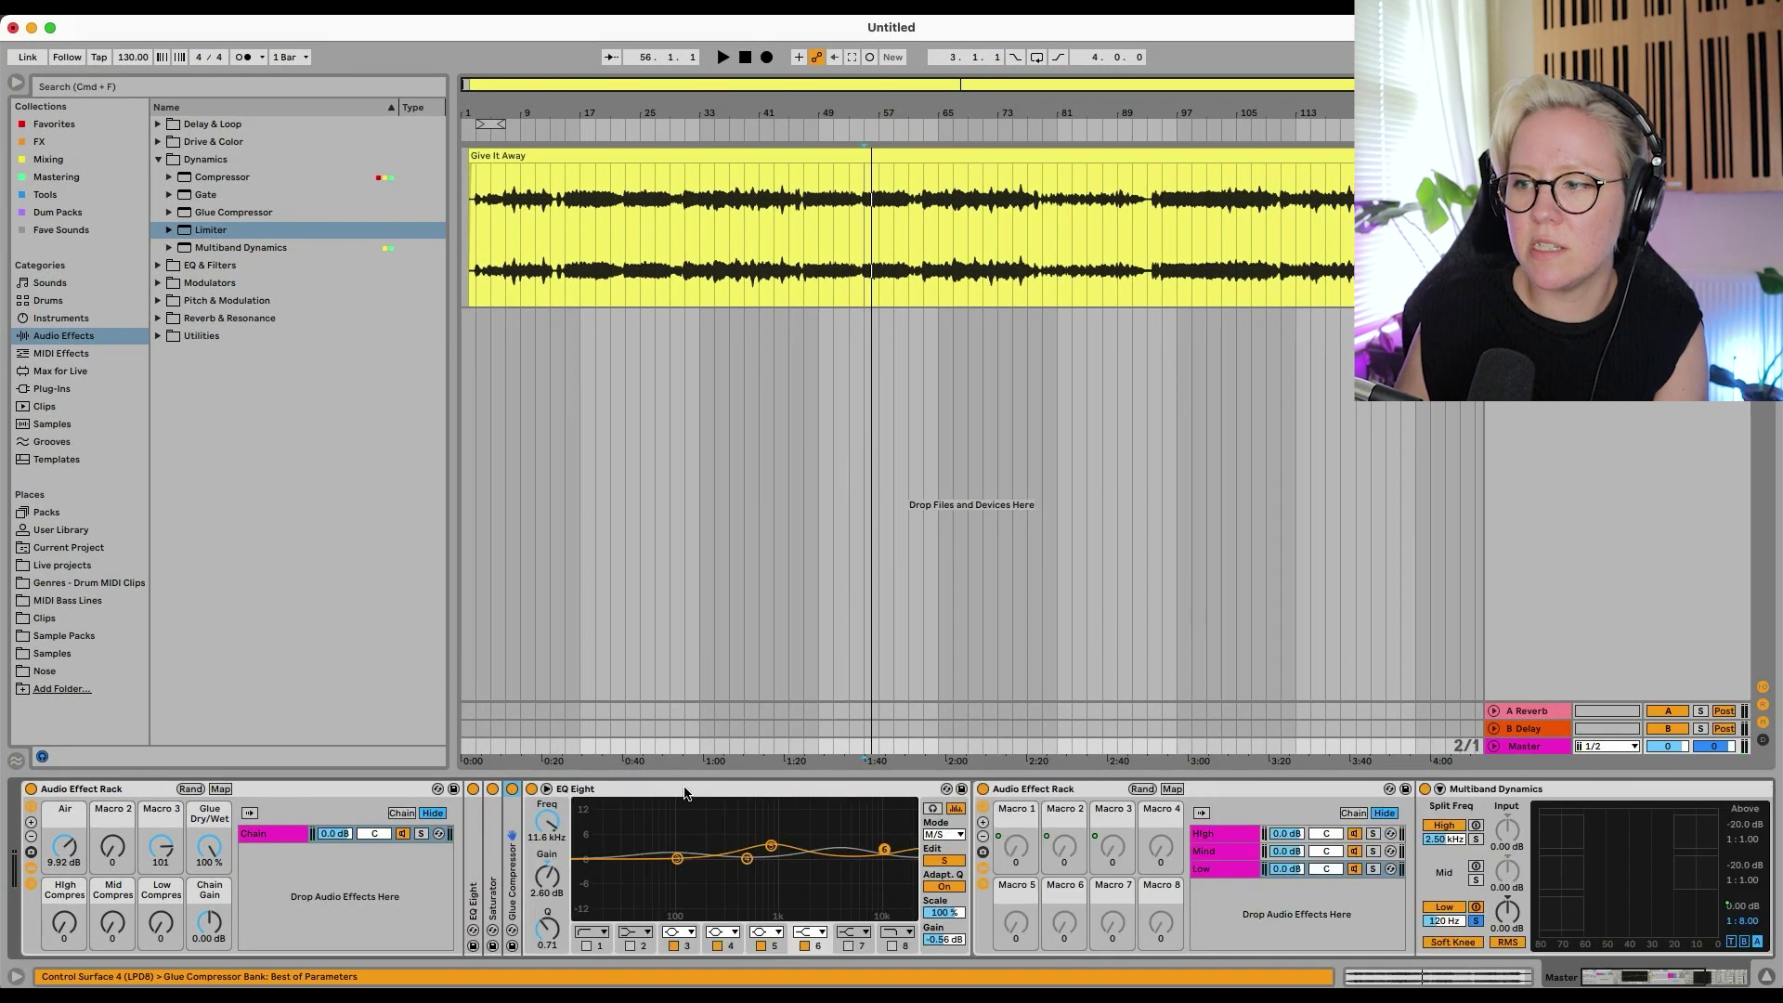
{"action": "double_click", "coordinate": [687, 789]}
{"action": "double_click", "coordinate": [841, 790]}
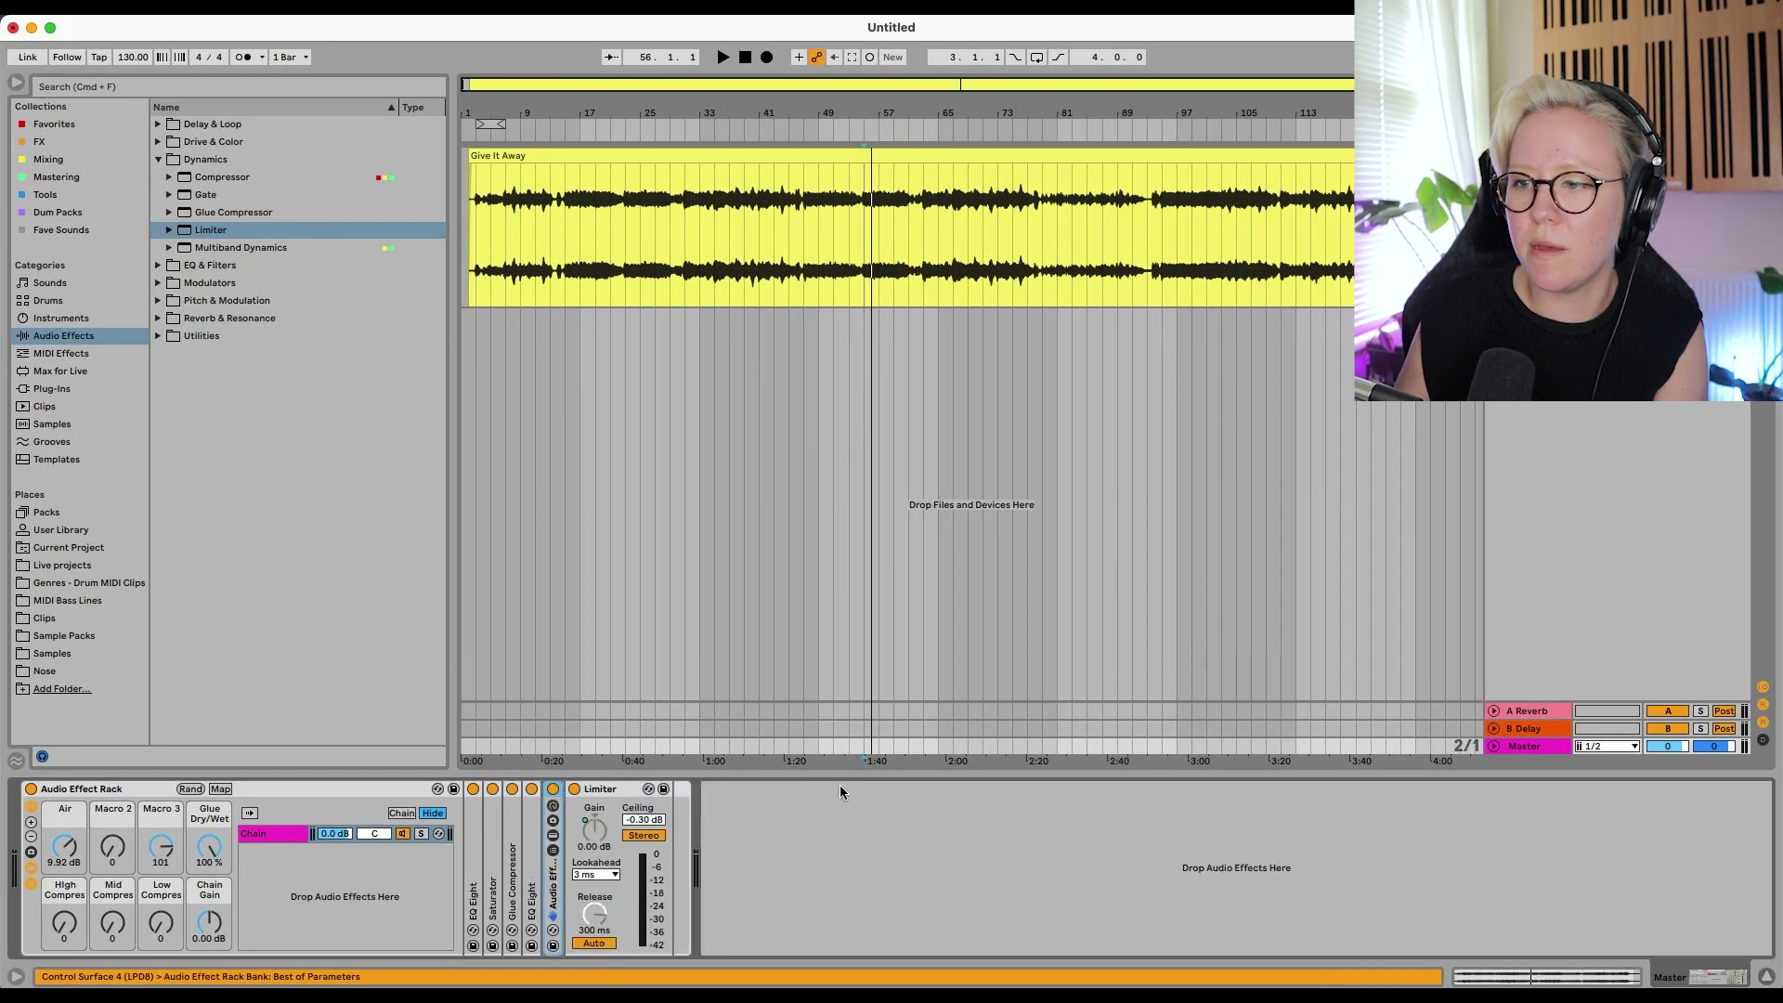
{"action": "double_click", "coordinate": [613, 789]}
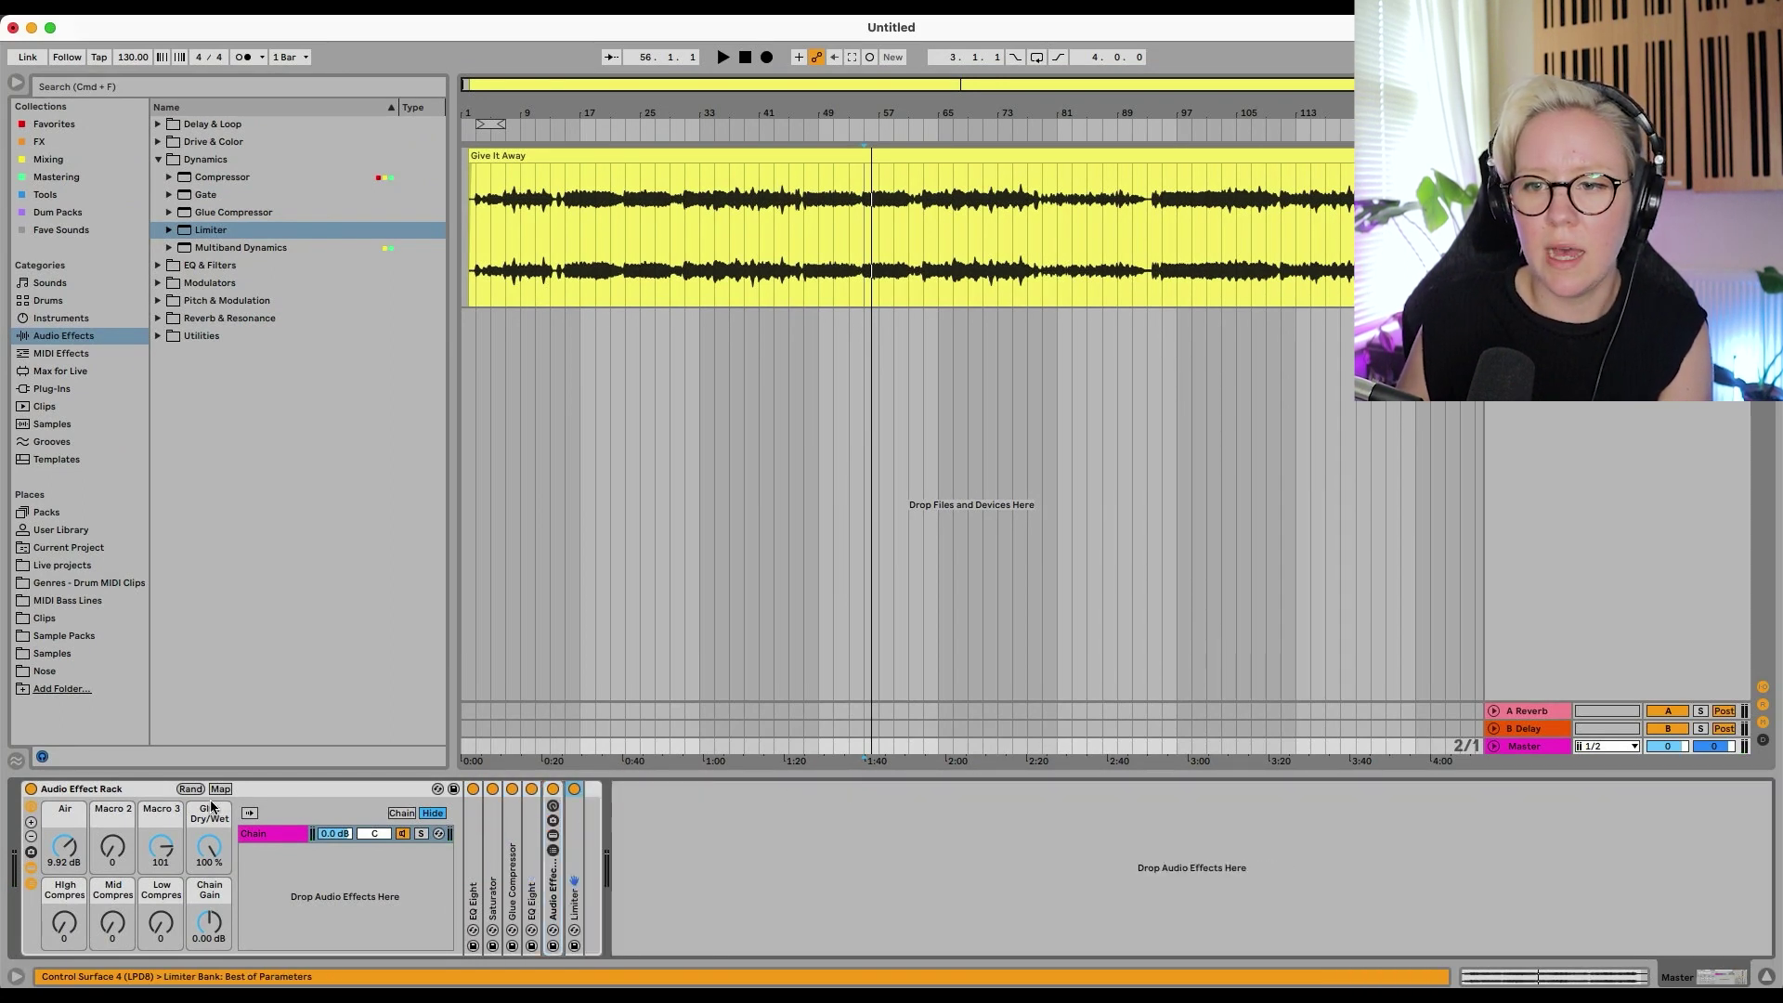
Give the Air, Macro 2 and Macro 3 labels pastel colours
{"action": "right_click", "coordinate": [70, 809]}
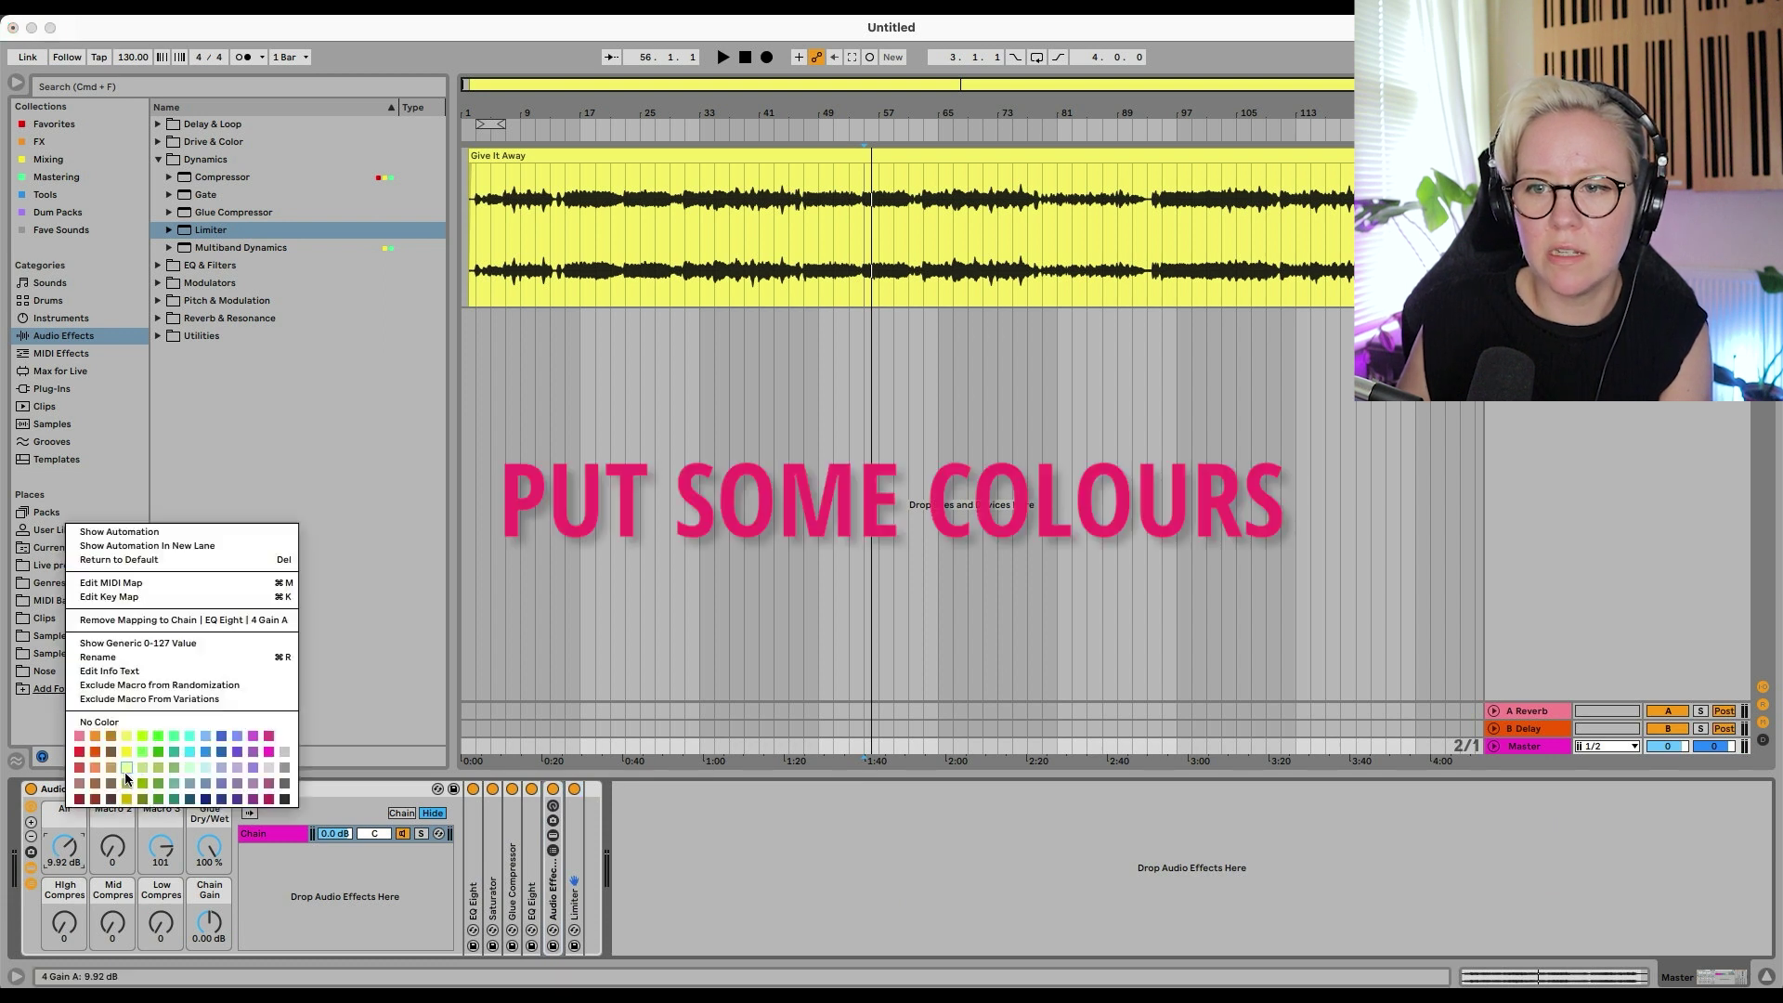
{"action": "left_click", "coordinate": [127, 768]}
{"action": "right_click", "coordinate": [103, 810]}
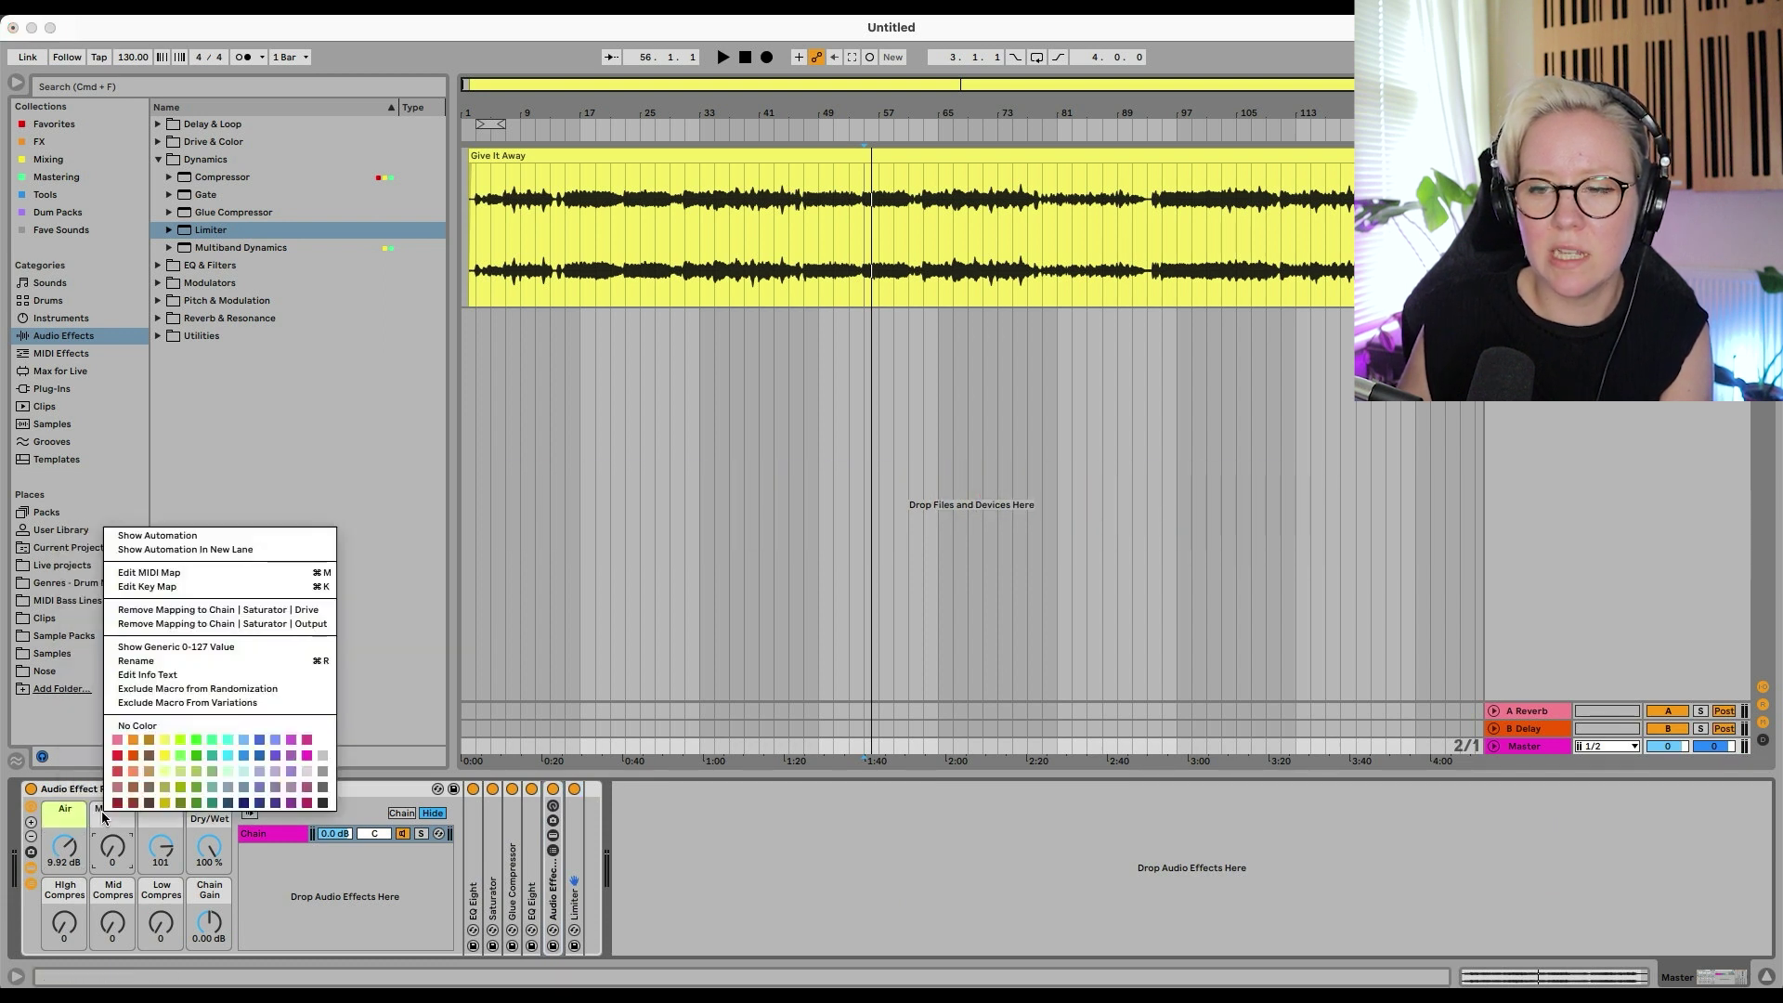
{"action": "left_click", "coordinate": [227, 773]}
{"action": "right_click", "coordinate": [155, 812]}
{"action": "left_click", "coordinate": [282, 768]}
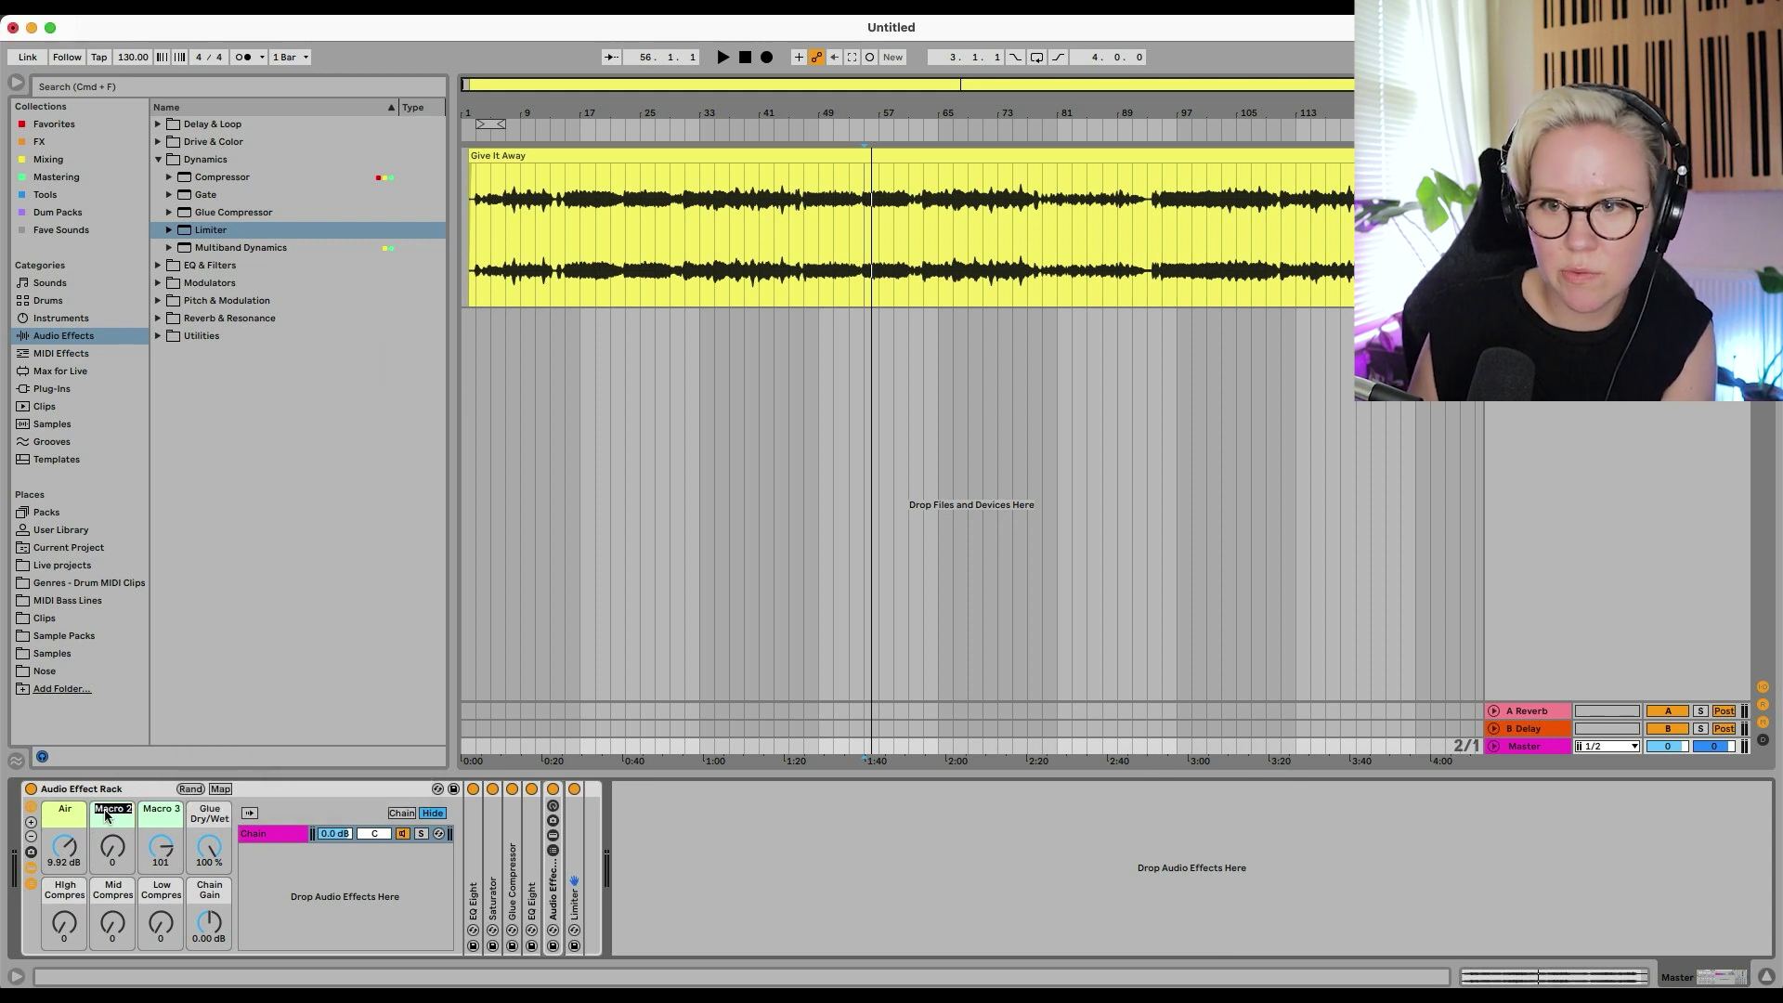
Name the macros Drive and Glue and give the Glue macro a pastel colour
{"action": "type", "text": "Drive"}
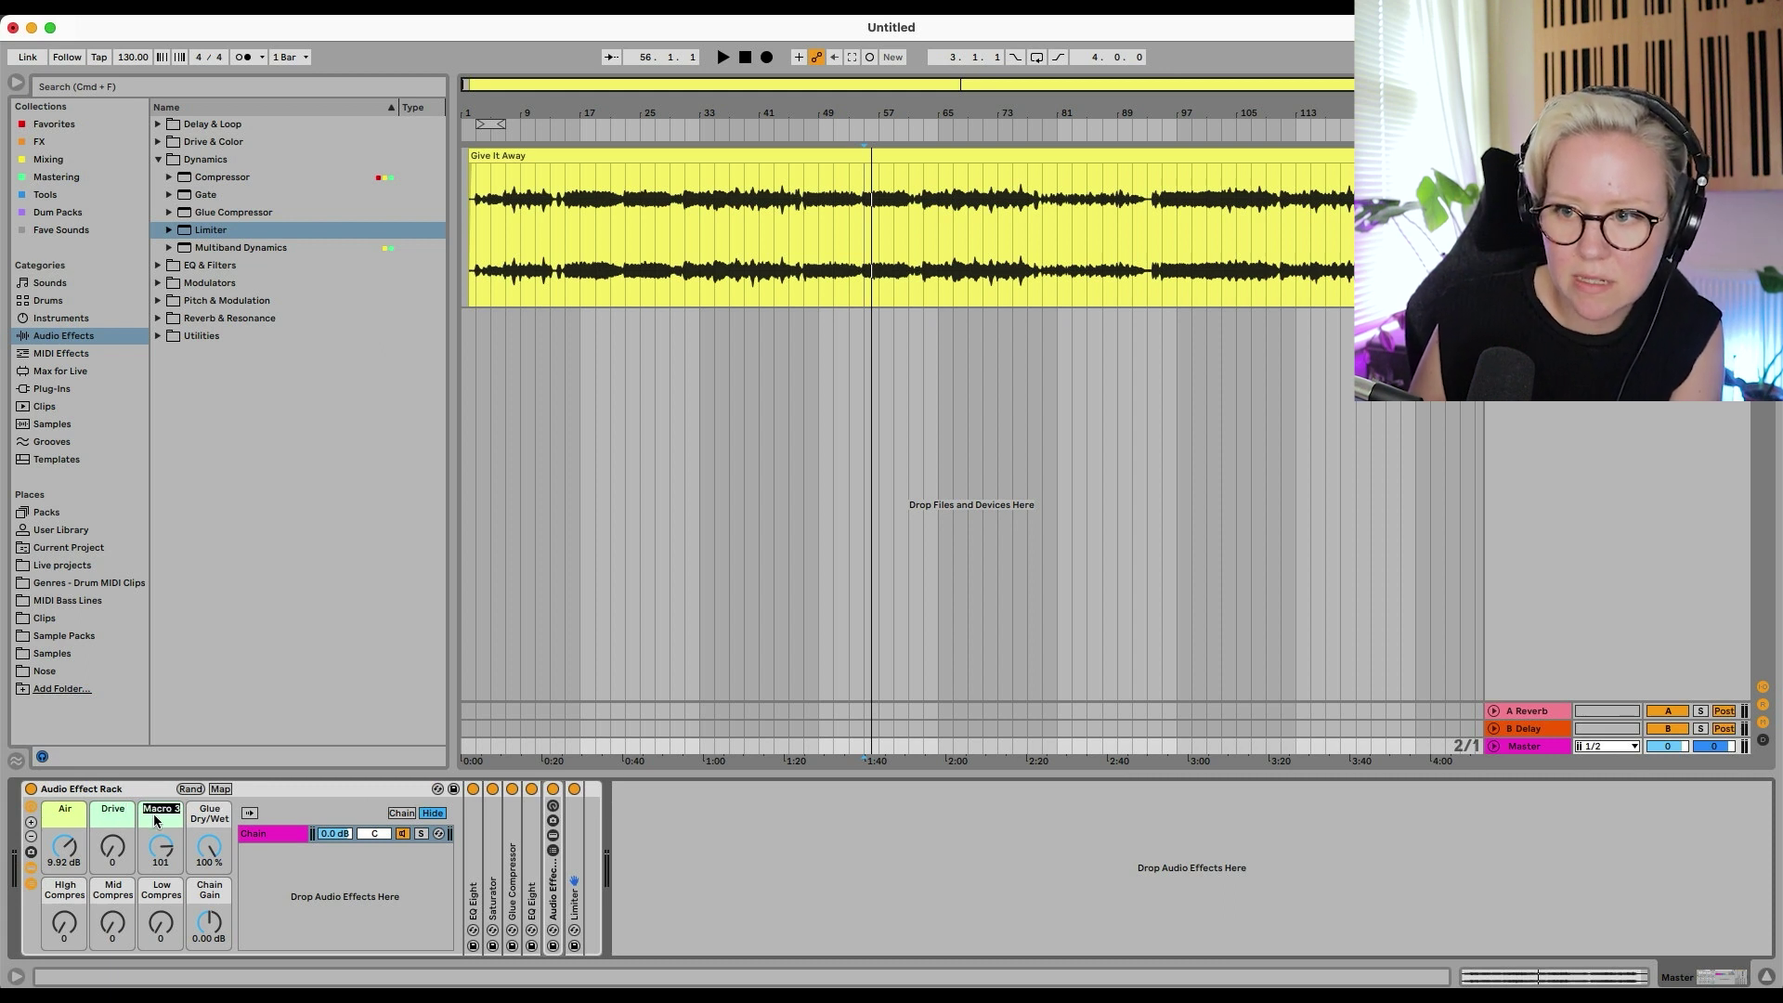
{"action": "type", "text": "Glue"}
{"action": "key", "text": "Return"}
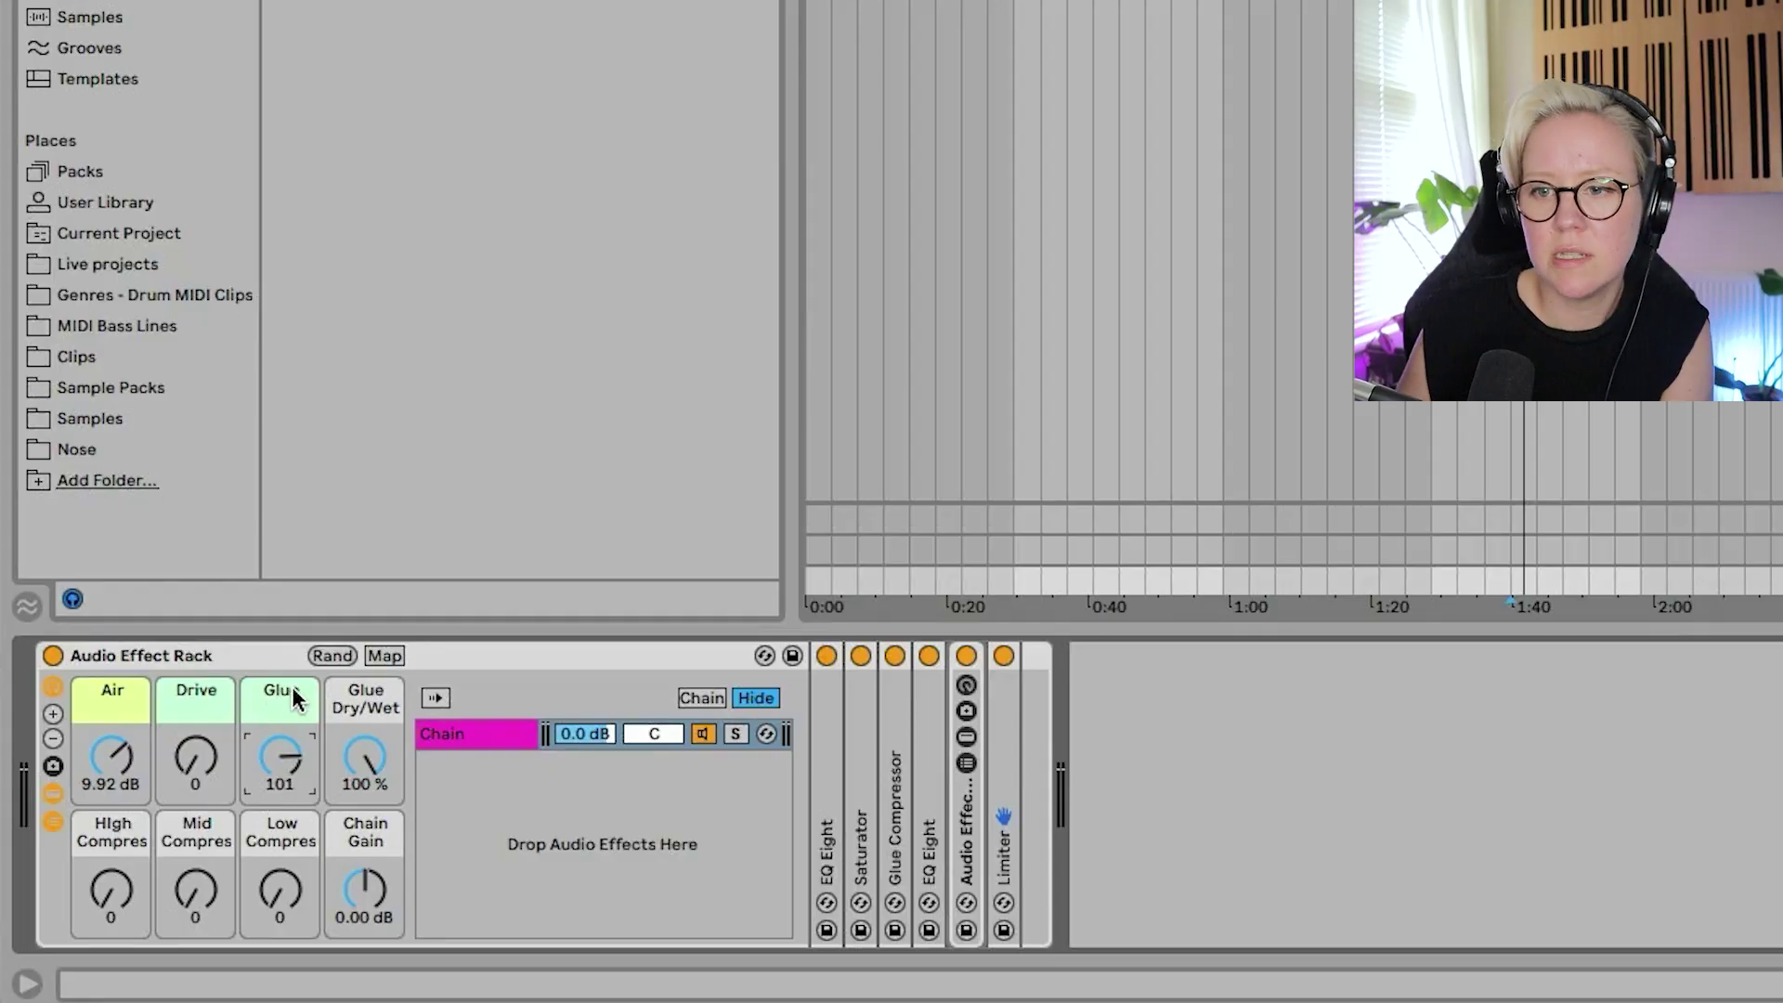
{"action": "right_click", "coordinate": [291, 694]}
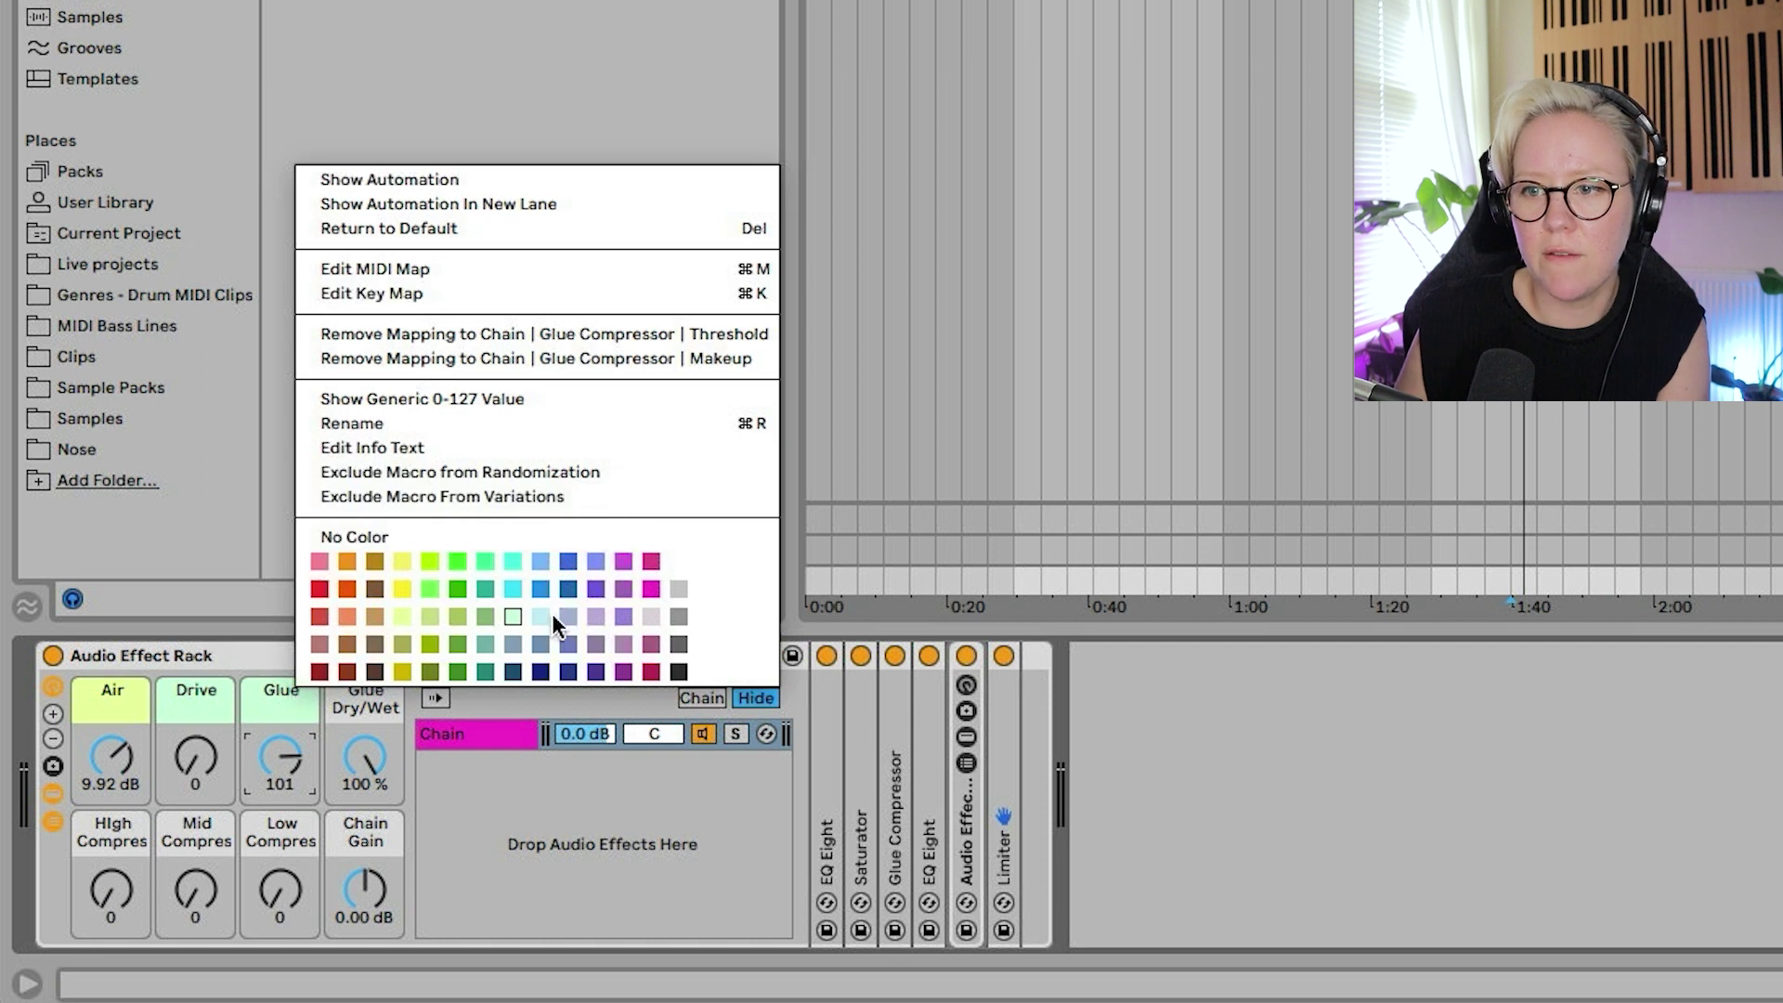
{"action": "left_click", "coordinate": [401, 617]}
Colour the Mid and Low Compres macros pink and collapse the rack to its macros
{"action": "left_click", "coordinate": [213, 821]}
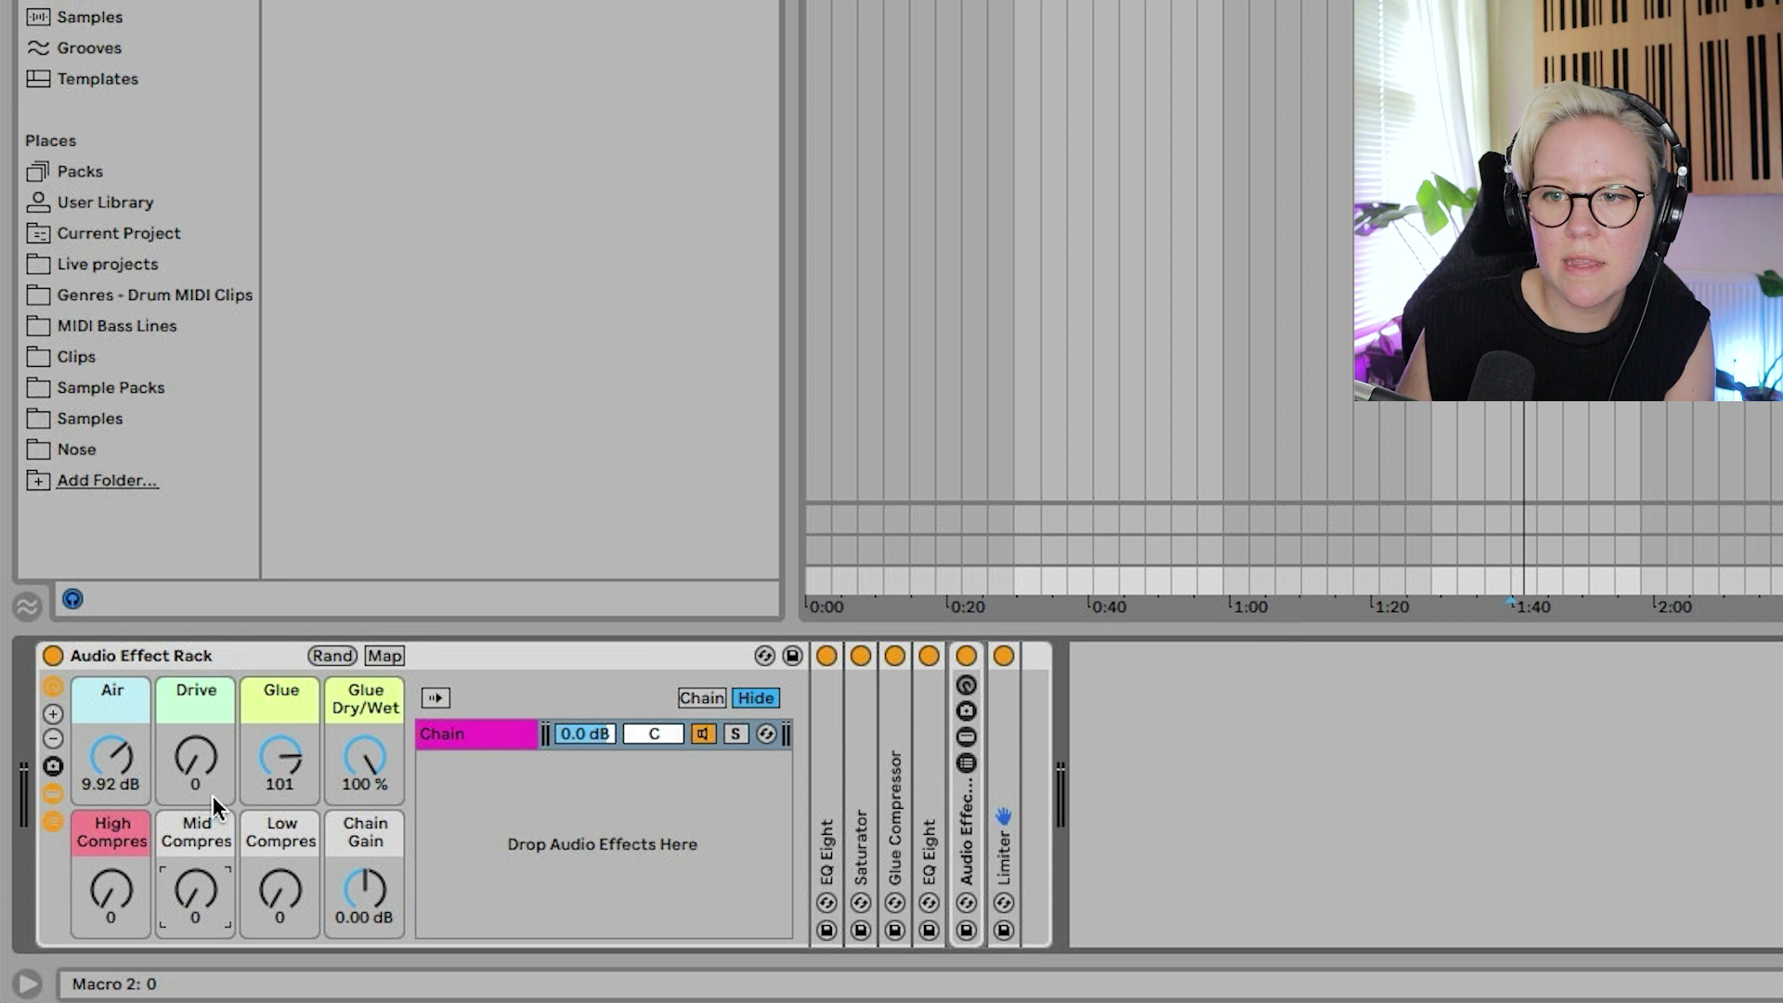
{"action": "right_click", "coordinate": [205, 815]}
{"action": "left_click", "coordinate": [237, 693]}
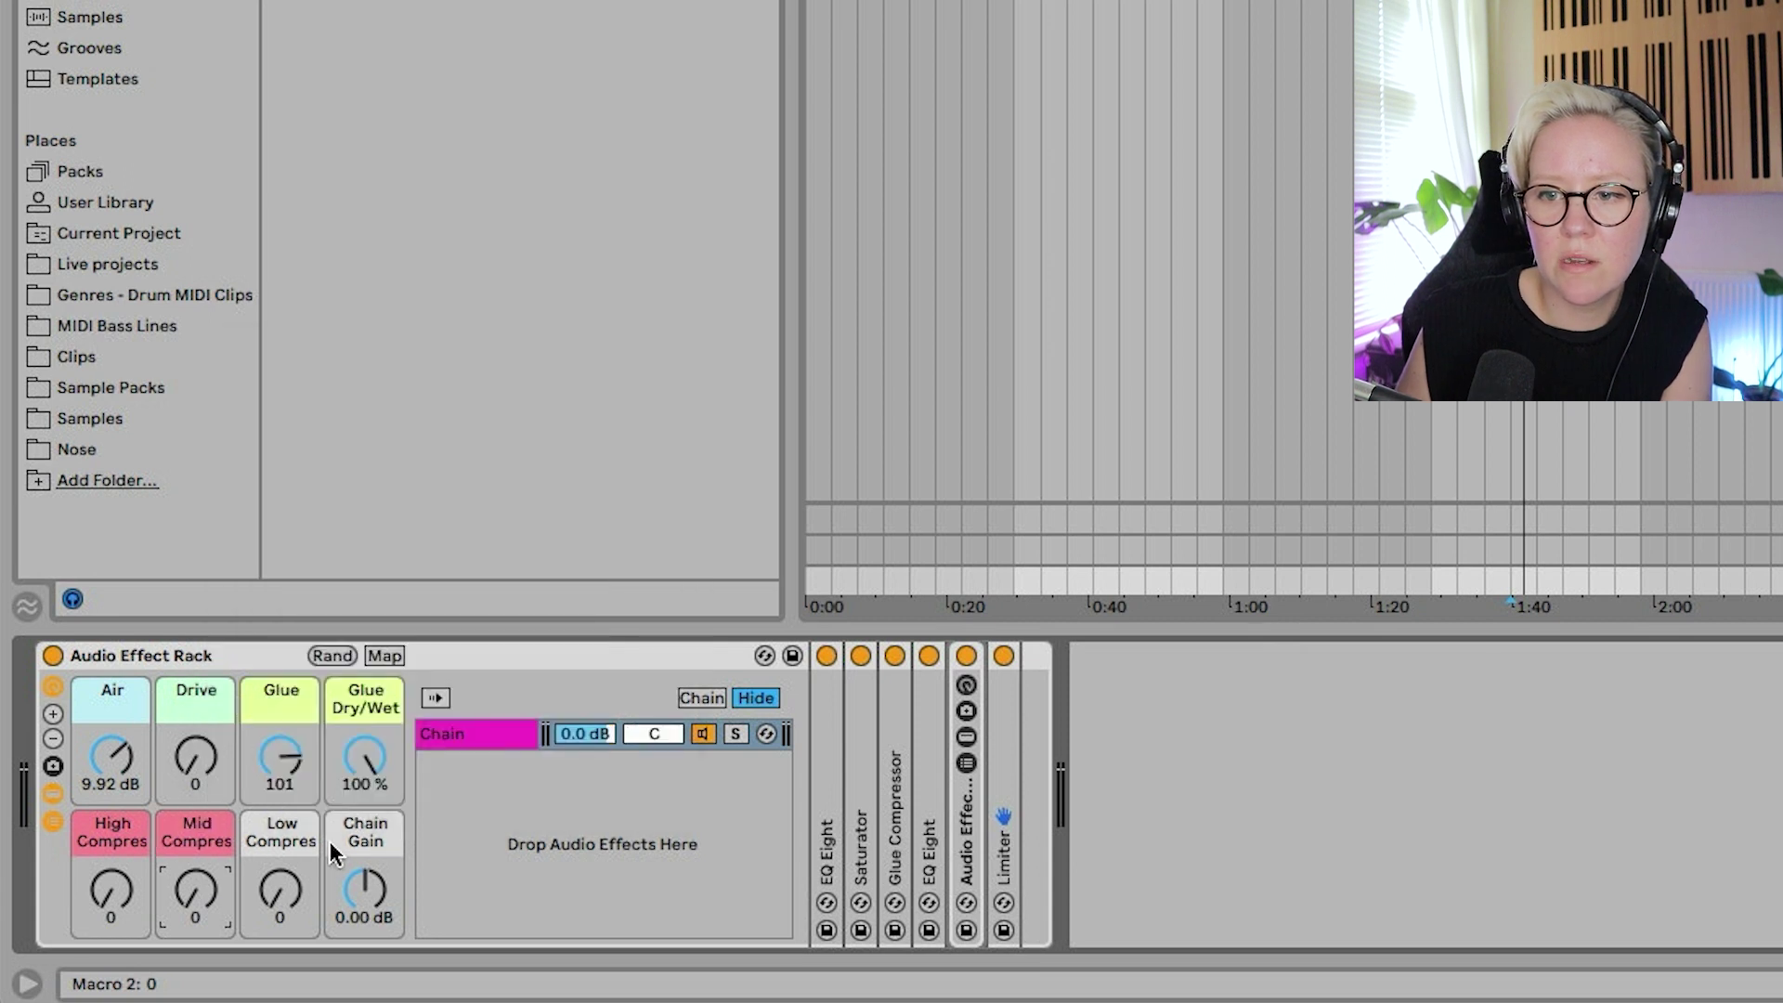
{"action": "right_click", "coordinate": [291, 832]}
{"action": "left_click", "coordinate": [324, 693]}
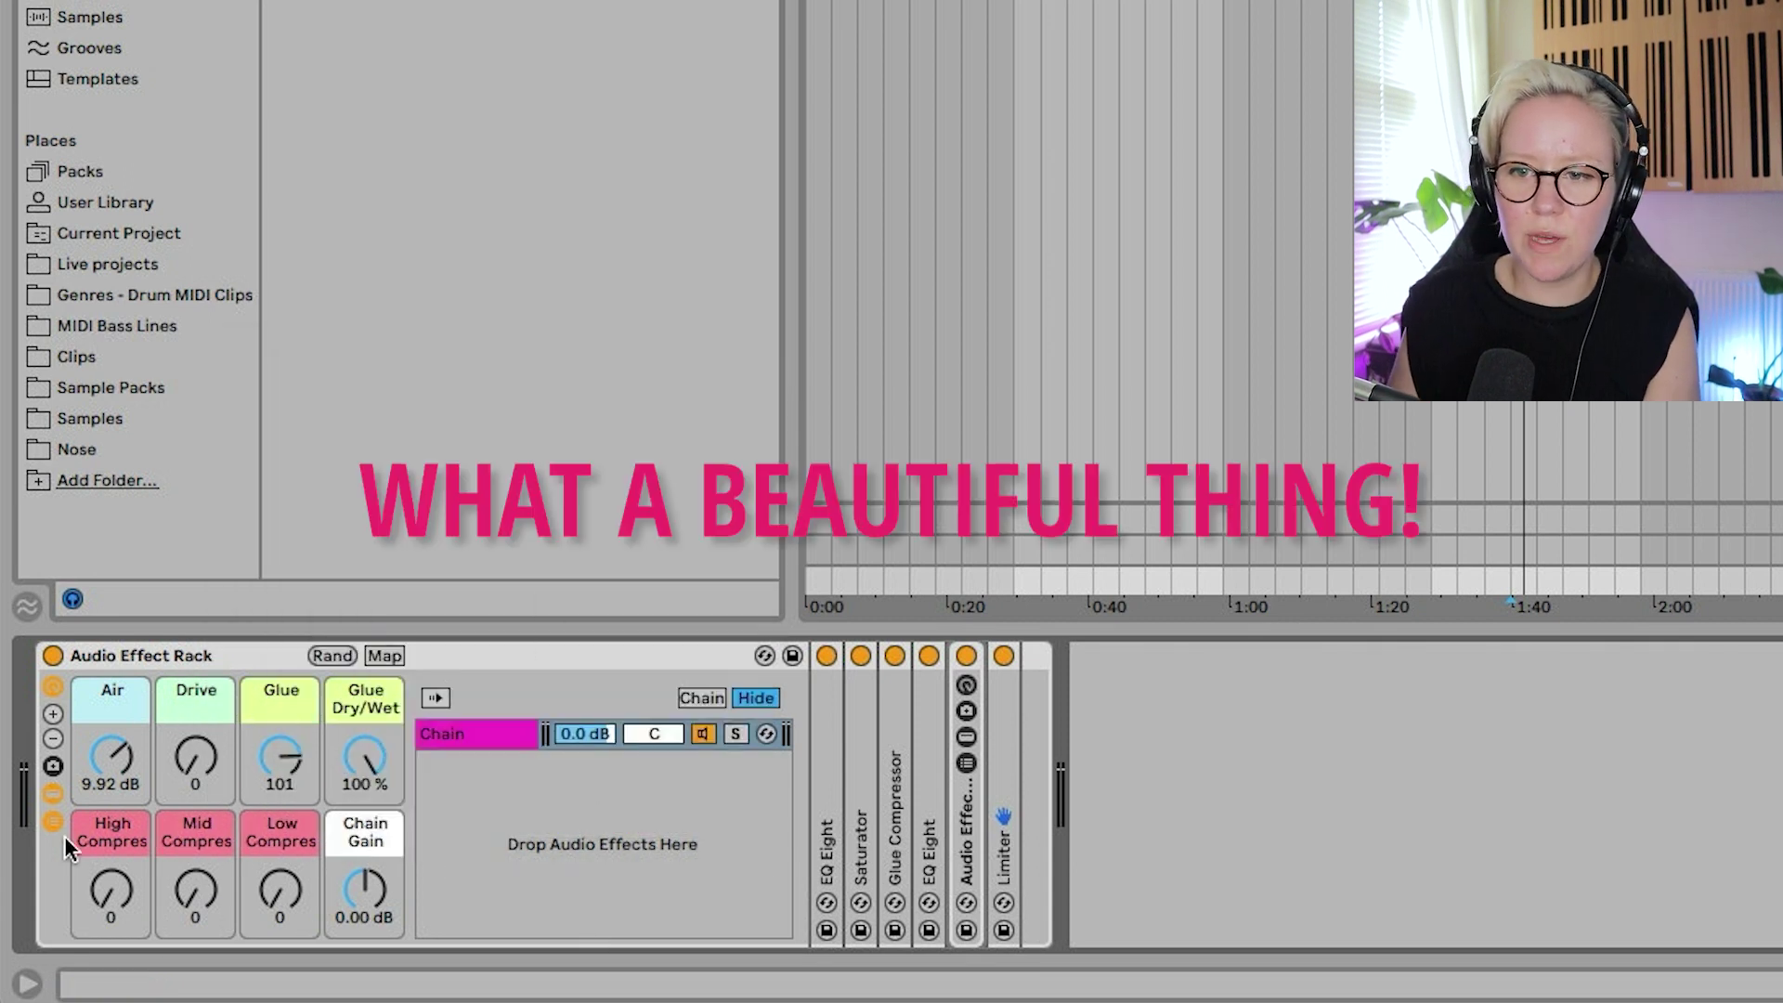
{"action": "left_click", "coordinate": [54, 793]}
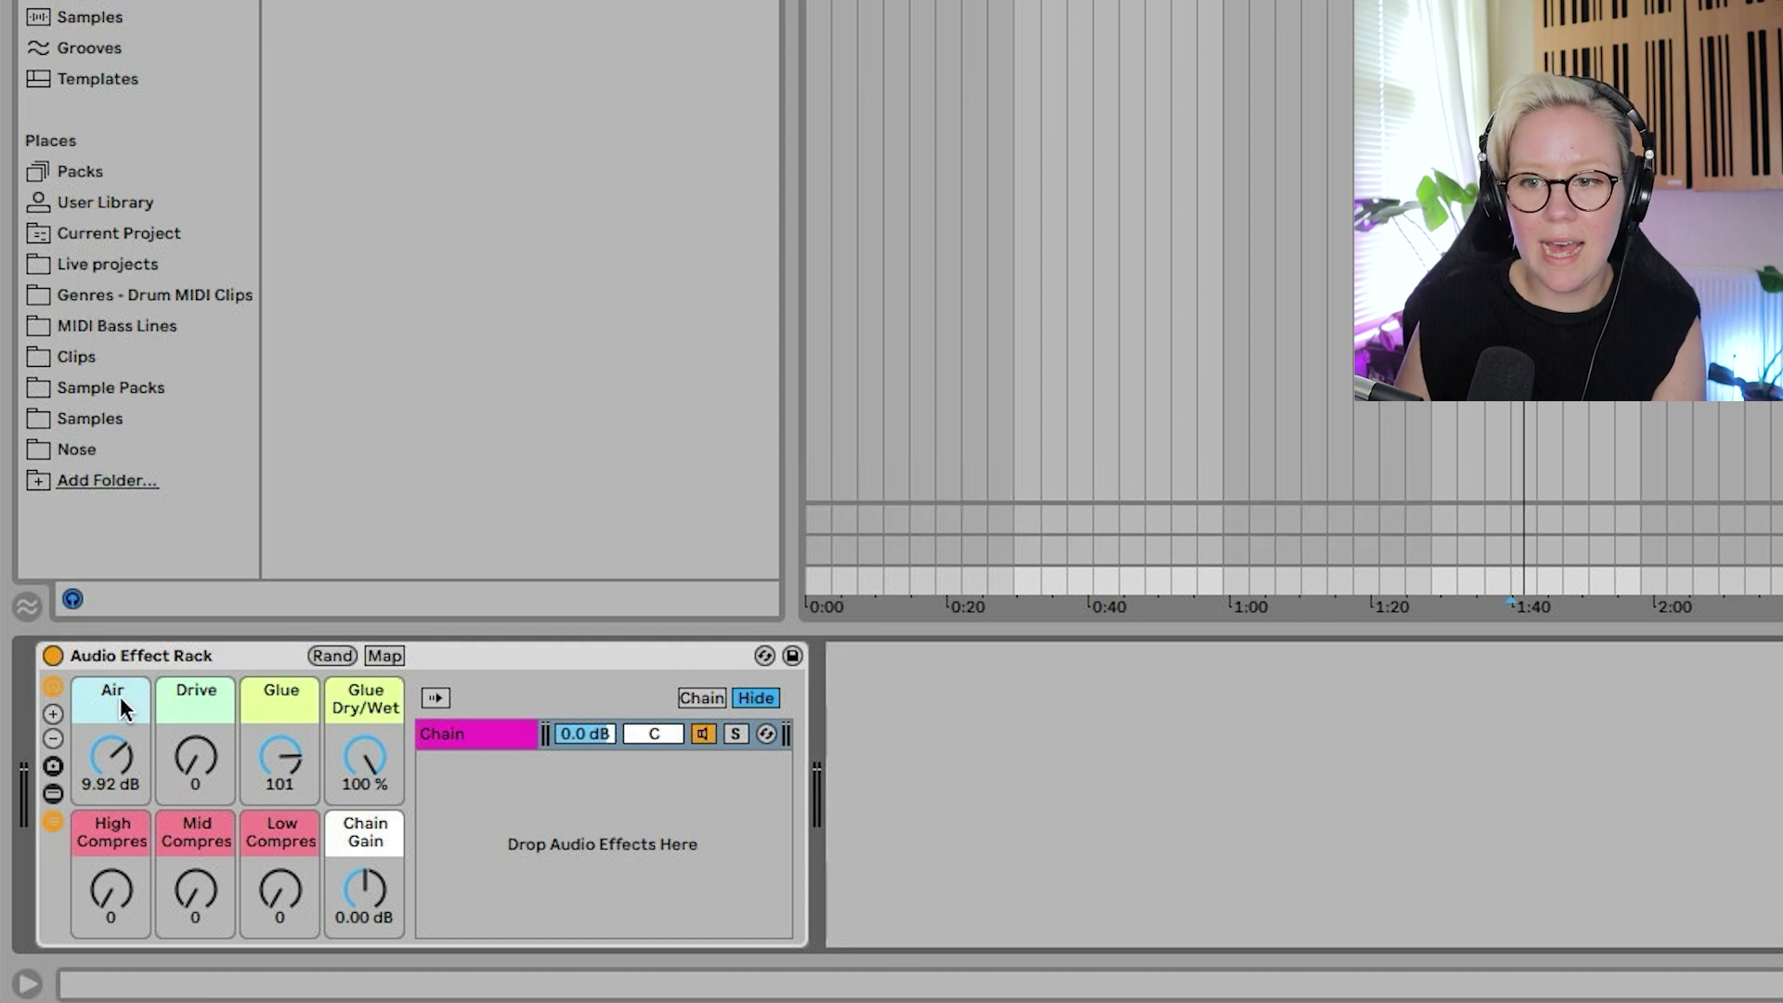
Show macro variations and set Air 7.80 dB, Drive 38, Dry/Wet 52%, Chain Gain -2.46 dB
{"action": "left_click", "coordinate": [52, 767]}
{"action": "mouse_move", "coordinate": [335, 776]}
{"action": "left_mouse_down"}
{"action": "mouse_move", "coordinate": [347, 792]}
{"action": "mouse_move", "coordinate": [346, 752]}
{"action": "left_mouse_up"}
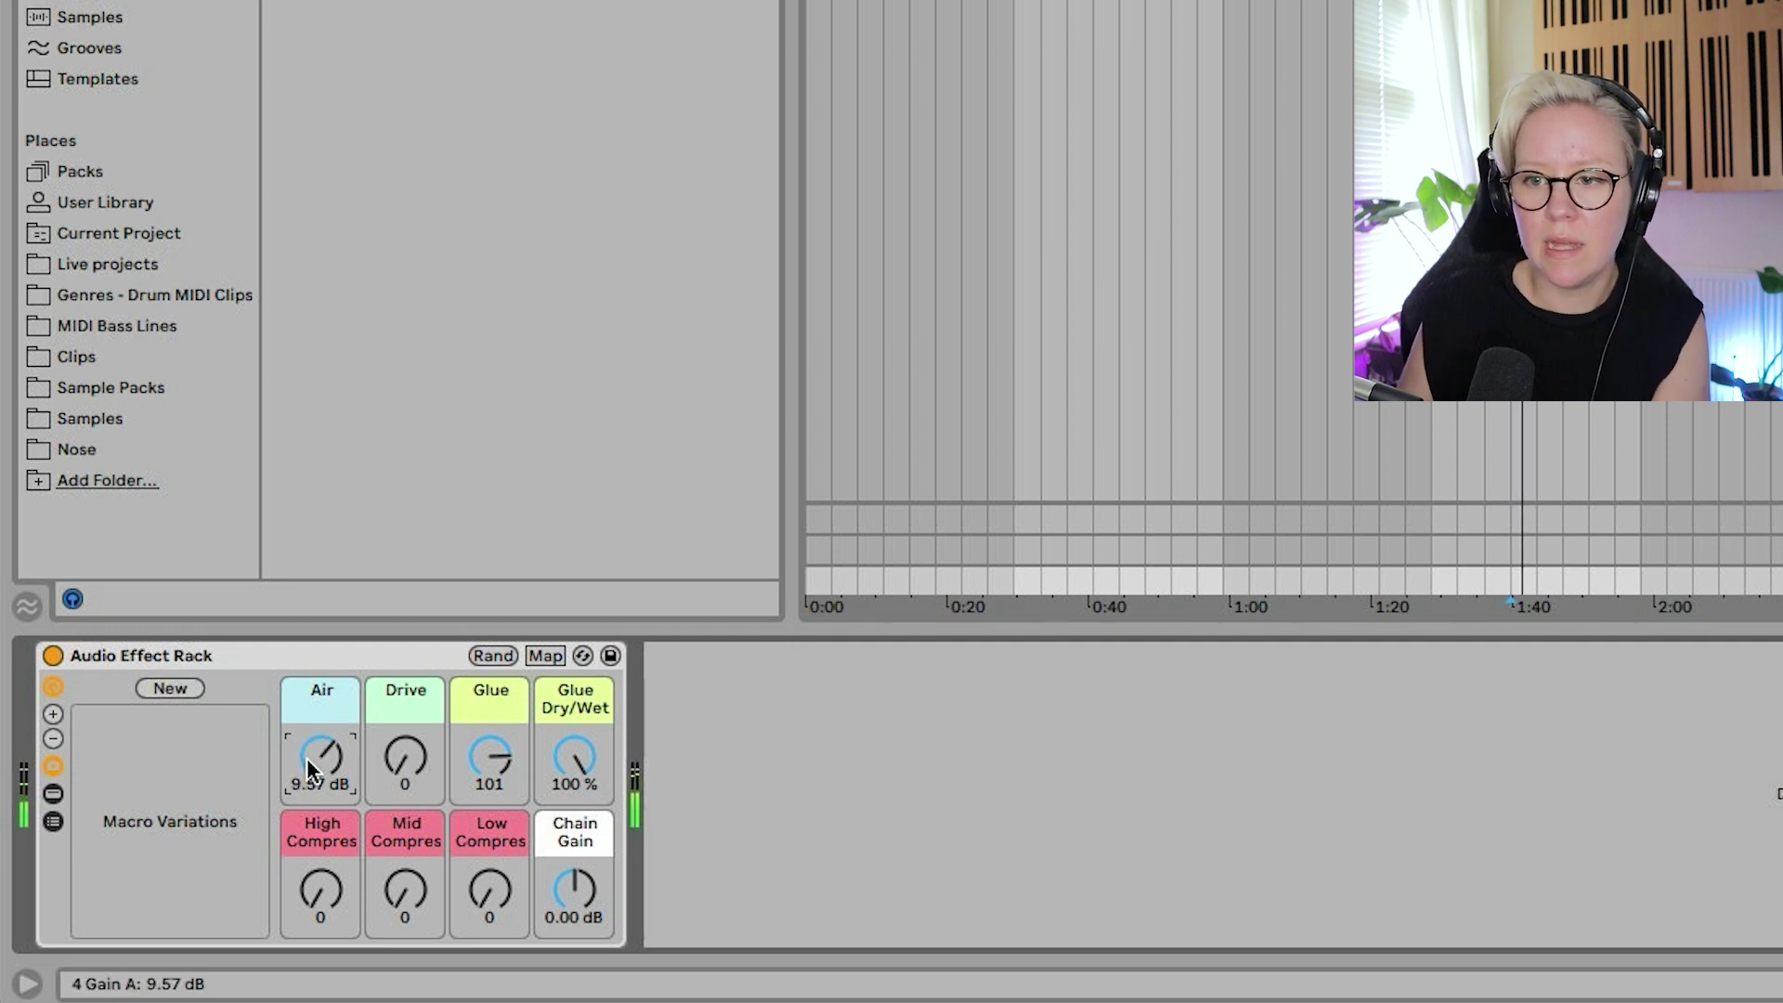
{"action": "left_click_drag", "start_coordinate": [405, 759], "coordinate": [489, 749]}
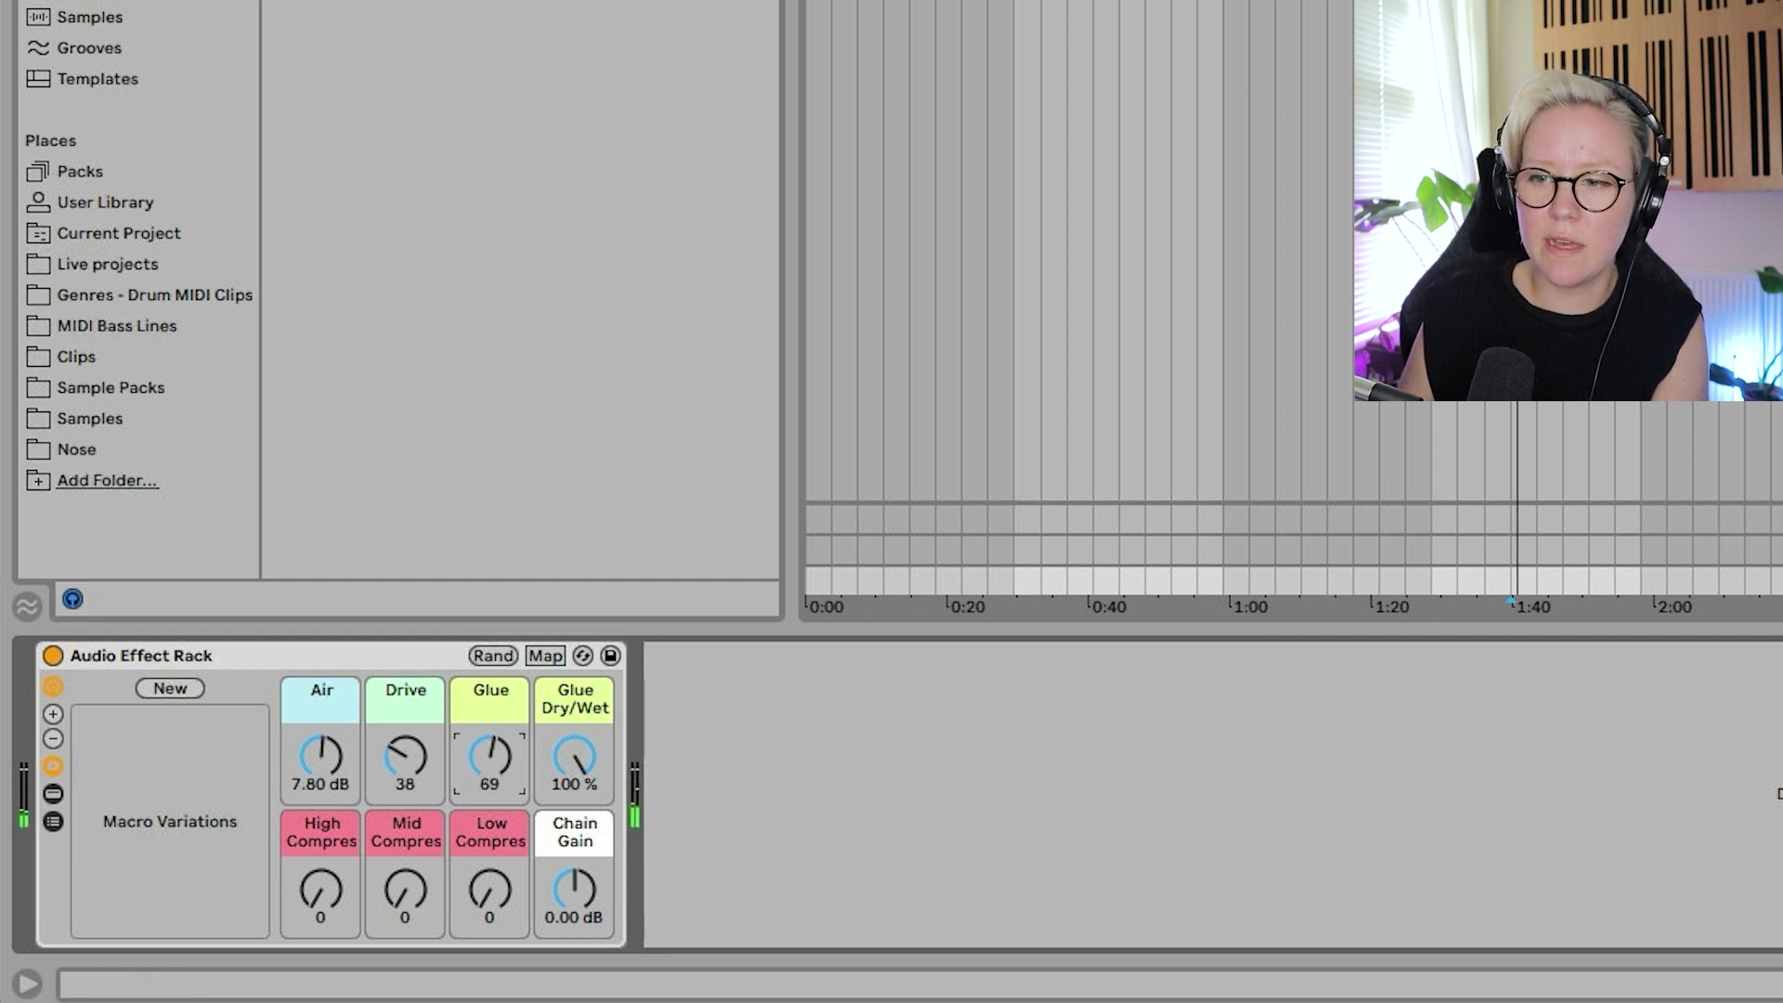
{"action": "left_click_drag", "start_coordinate": [568, 780], "coordinate": [568, 836]}
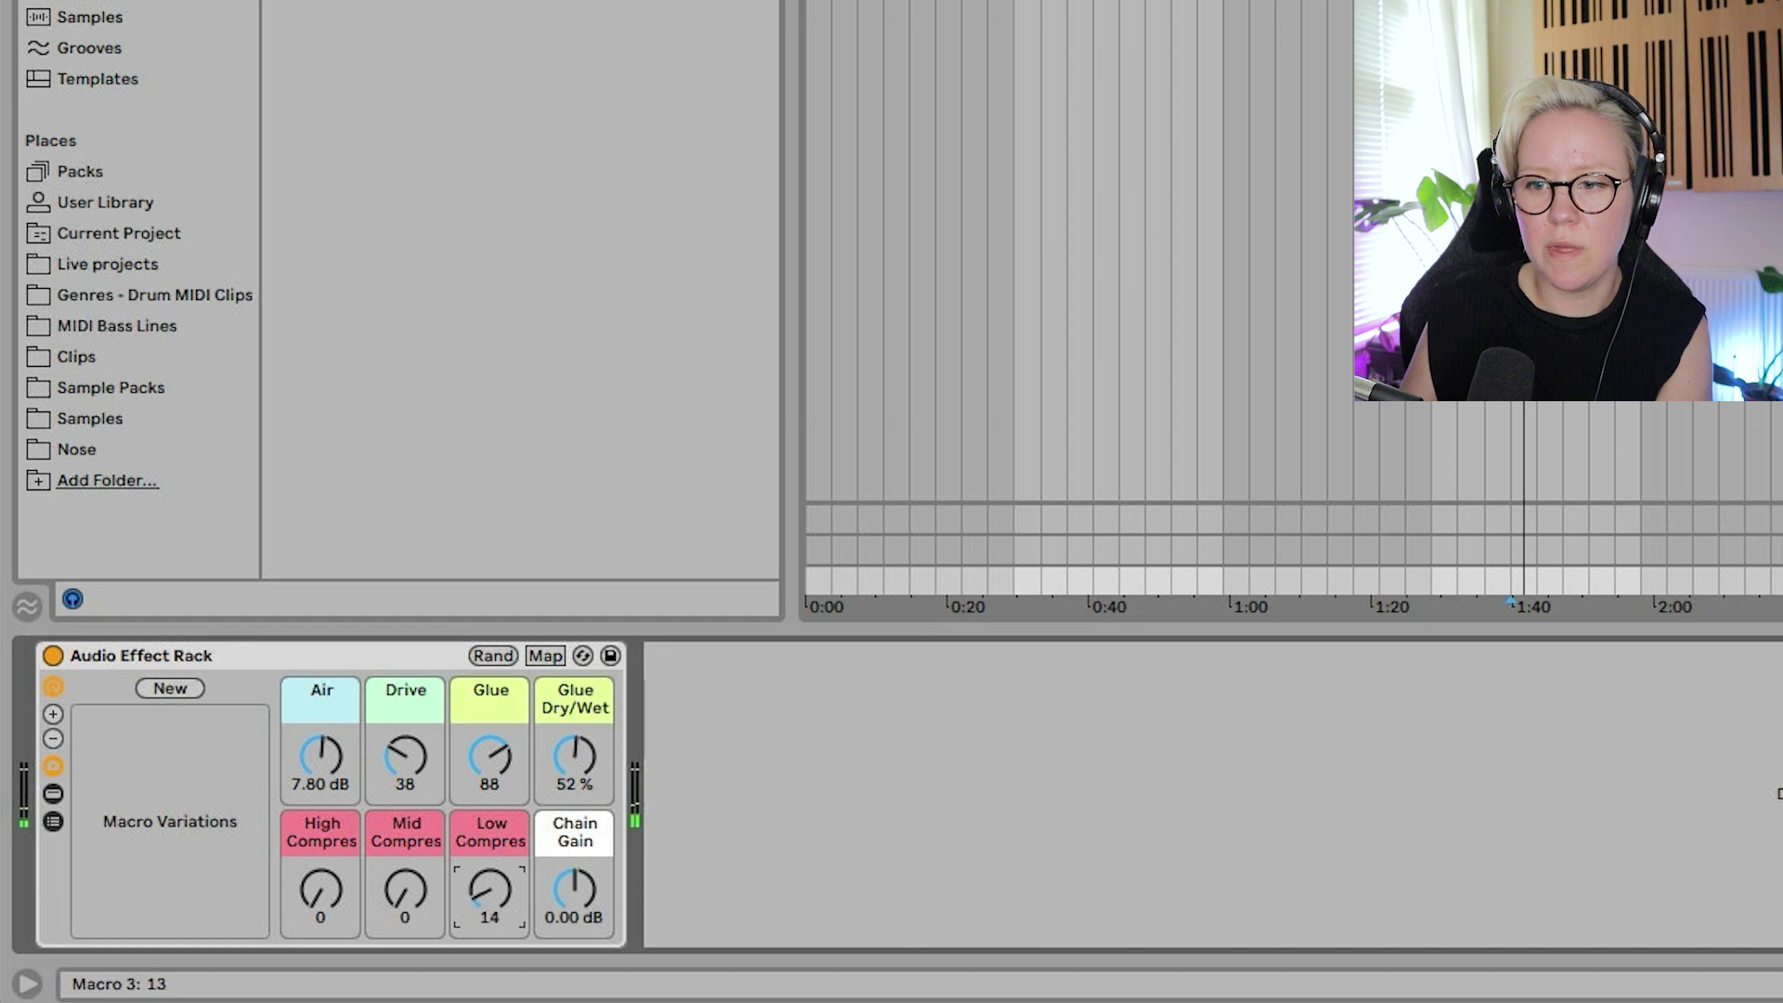
{"action": "left_click_drag", "start_coordinate": [405, 891], "coordinate": [320, 872]}
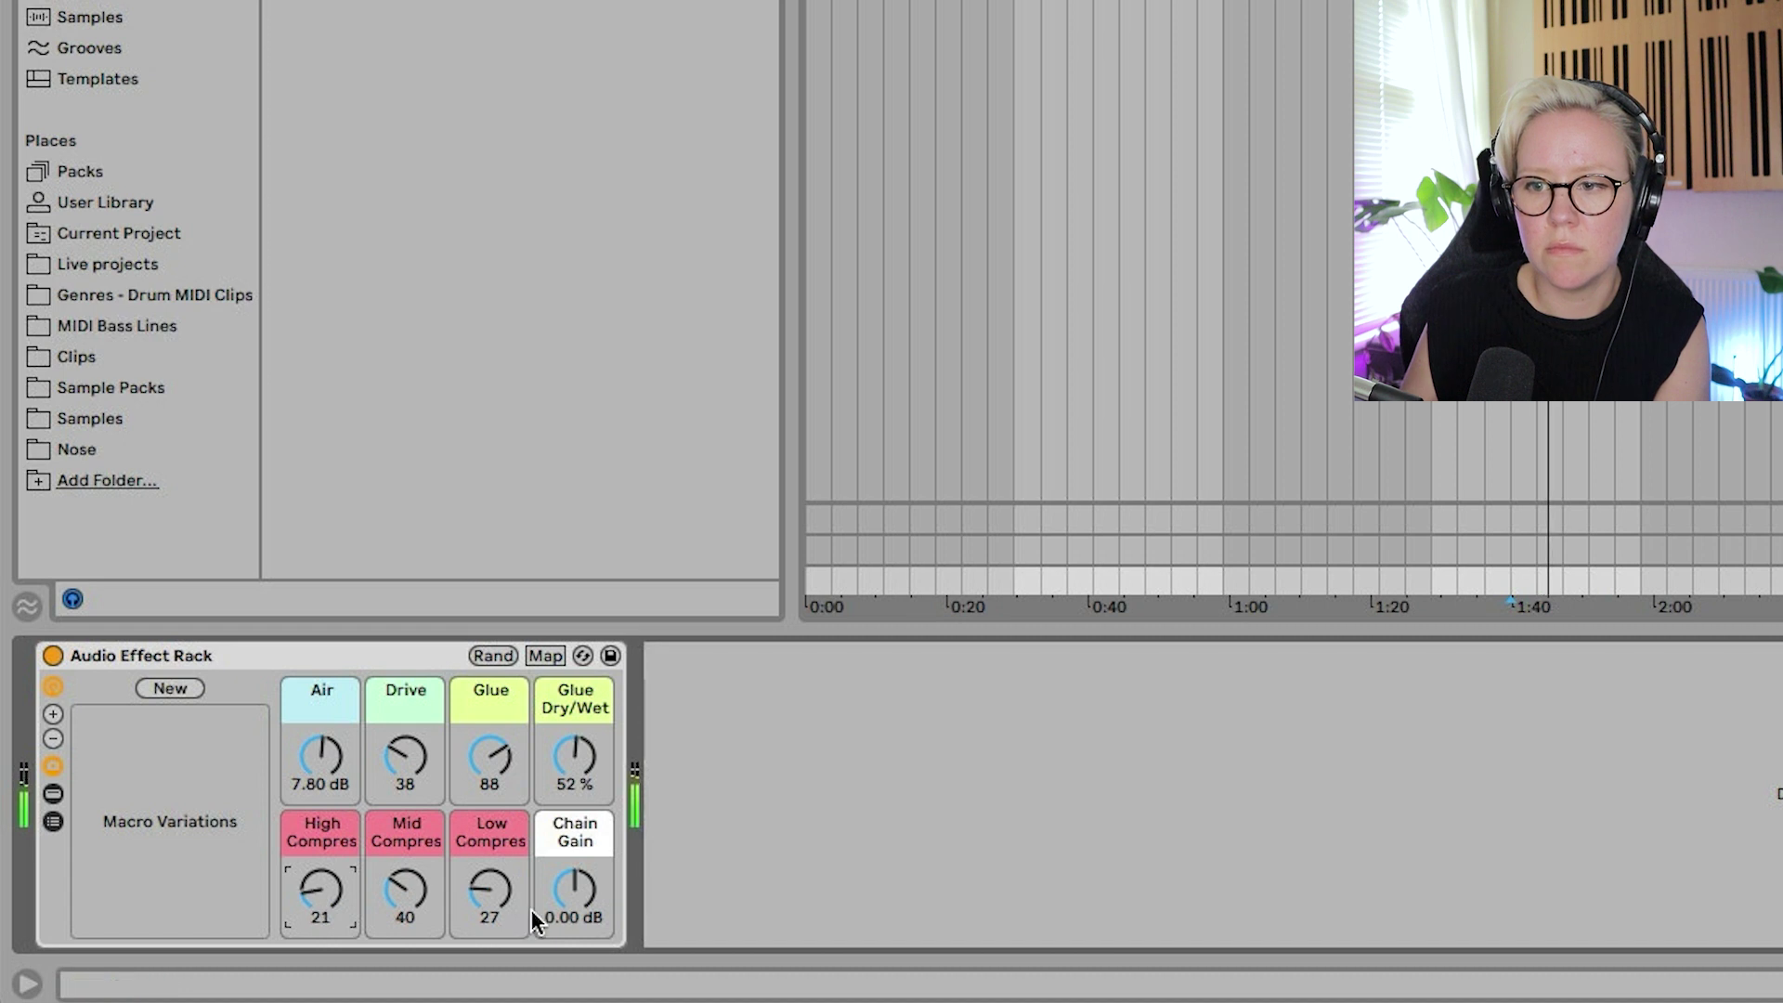
{"action": "left_click_drag", "start_coordinate": [576, 899], "coordinate": [577, 915]}
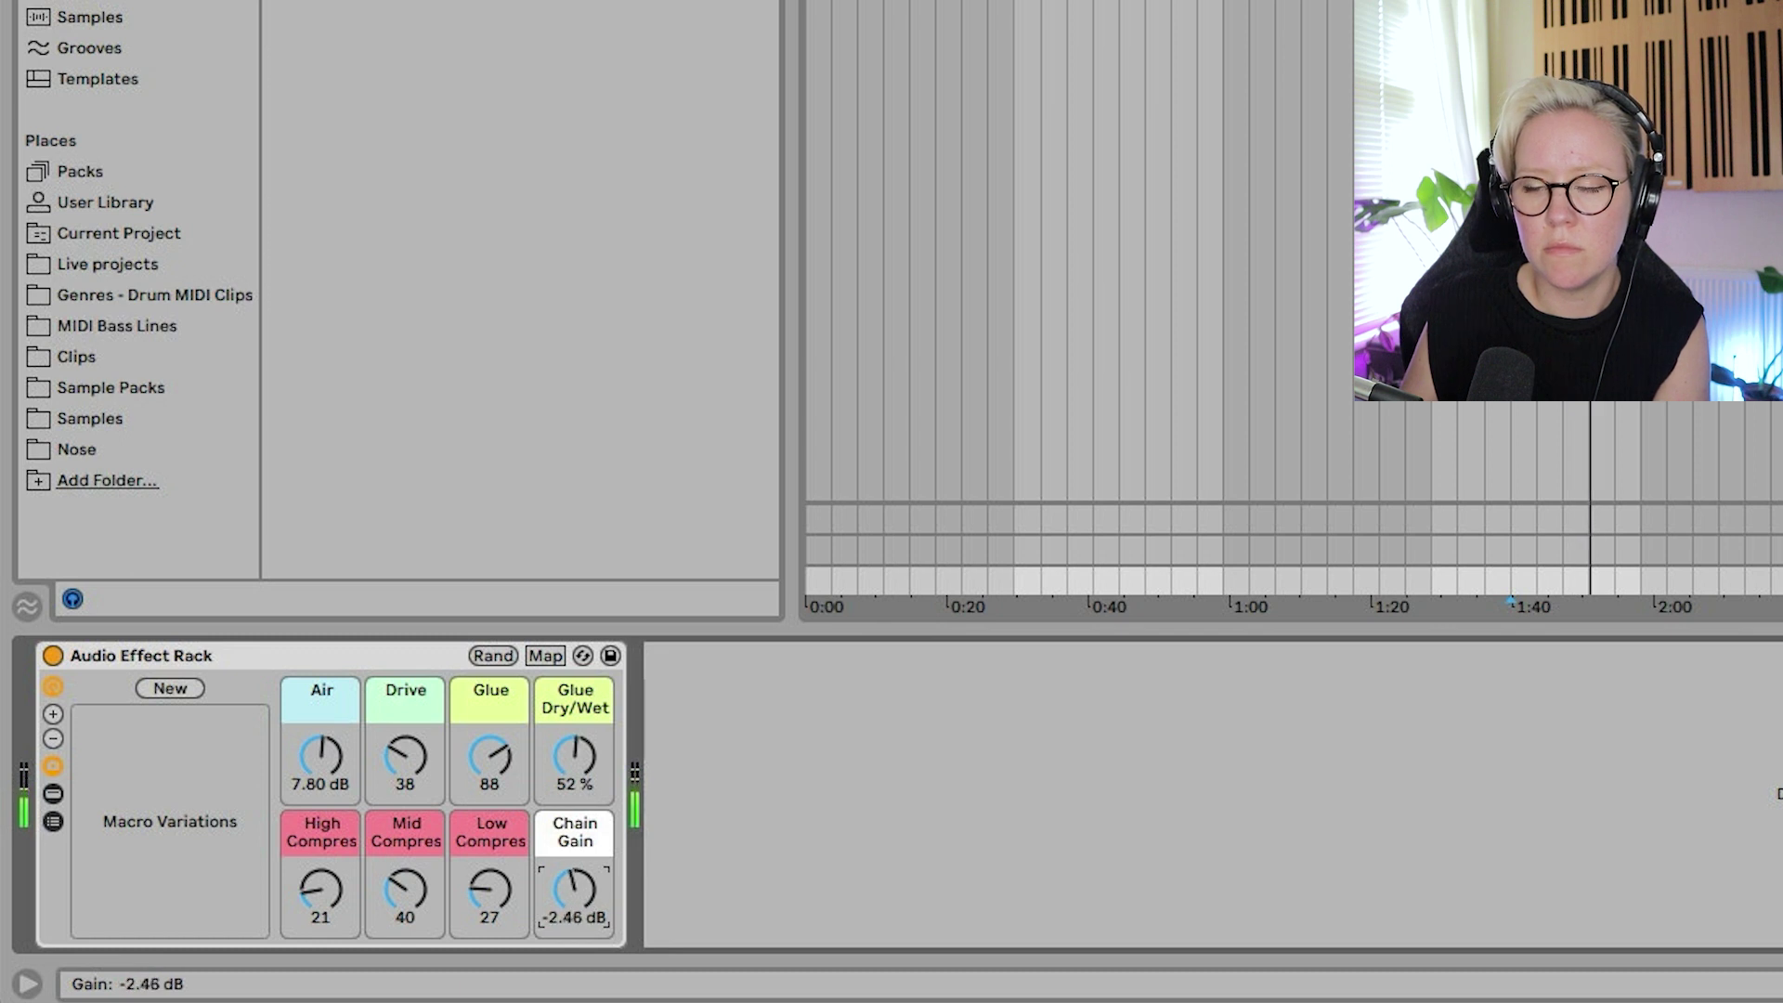
Store the current macros as a new 'Easy Master' variation and start playback
{"action": "left_click", "coordinate": [170, 688]}
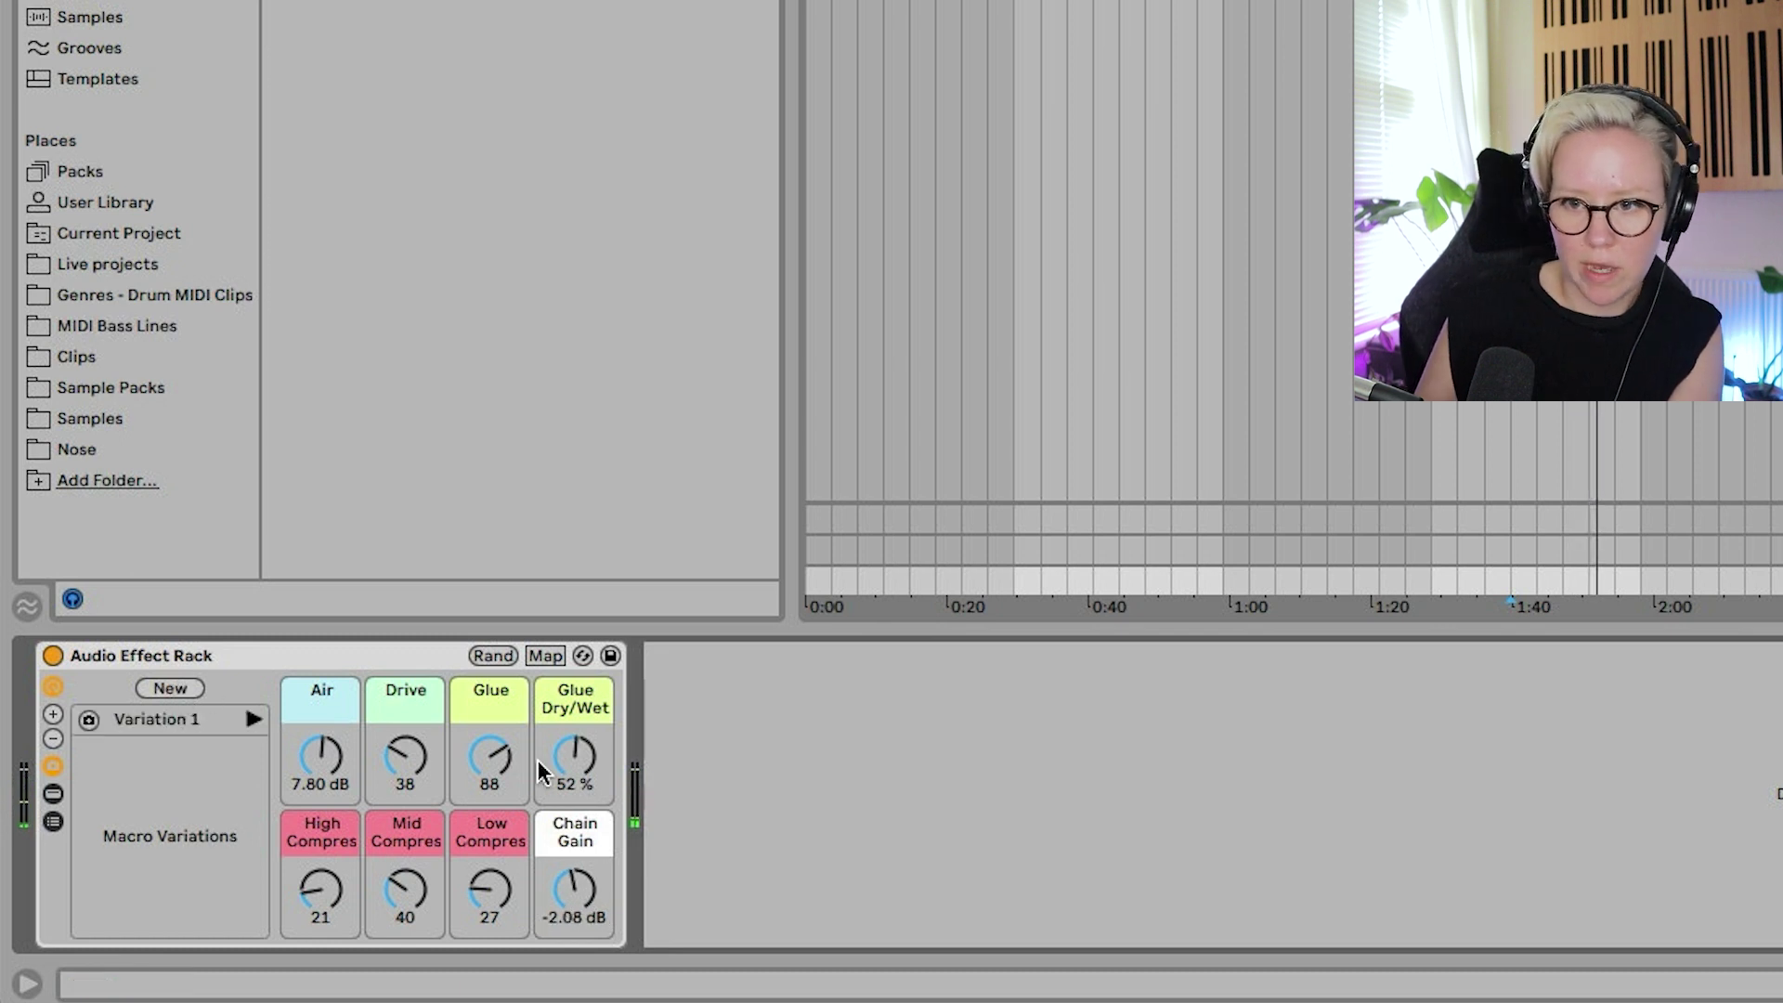
{"action": "type", "text": "Easy Master"}
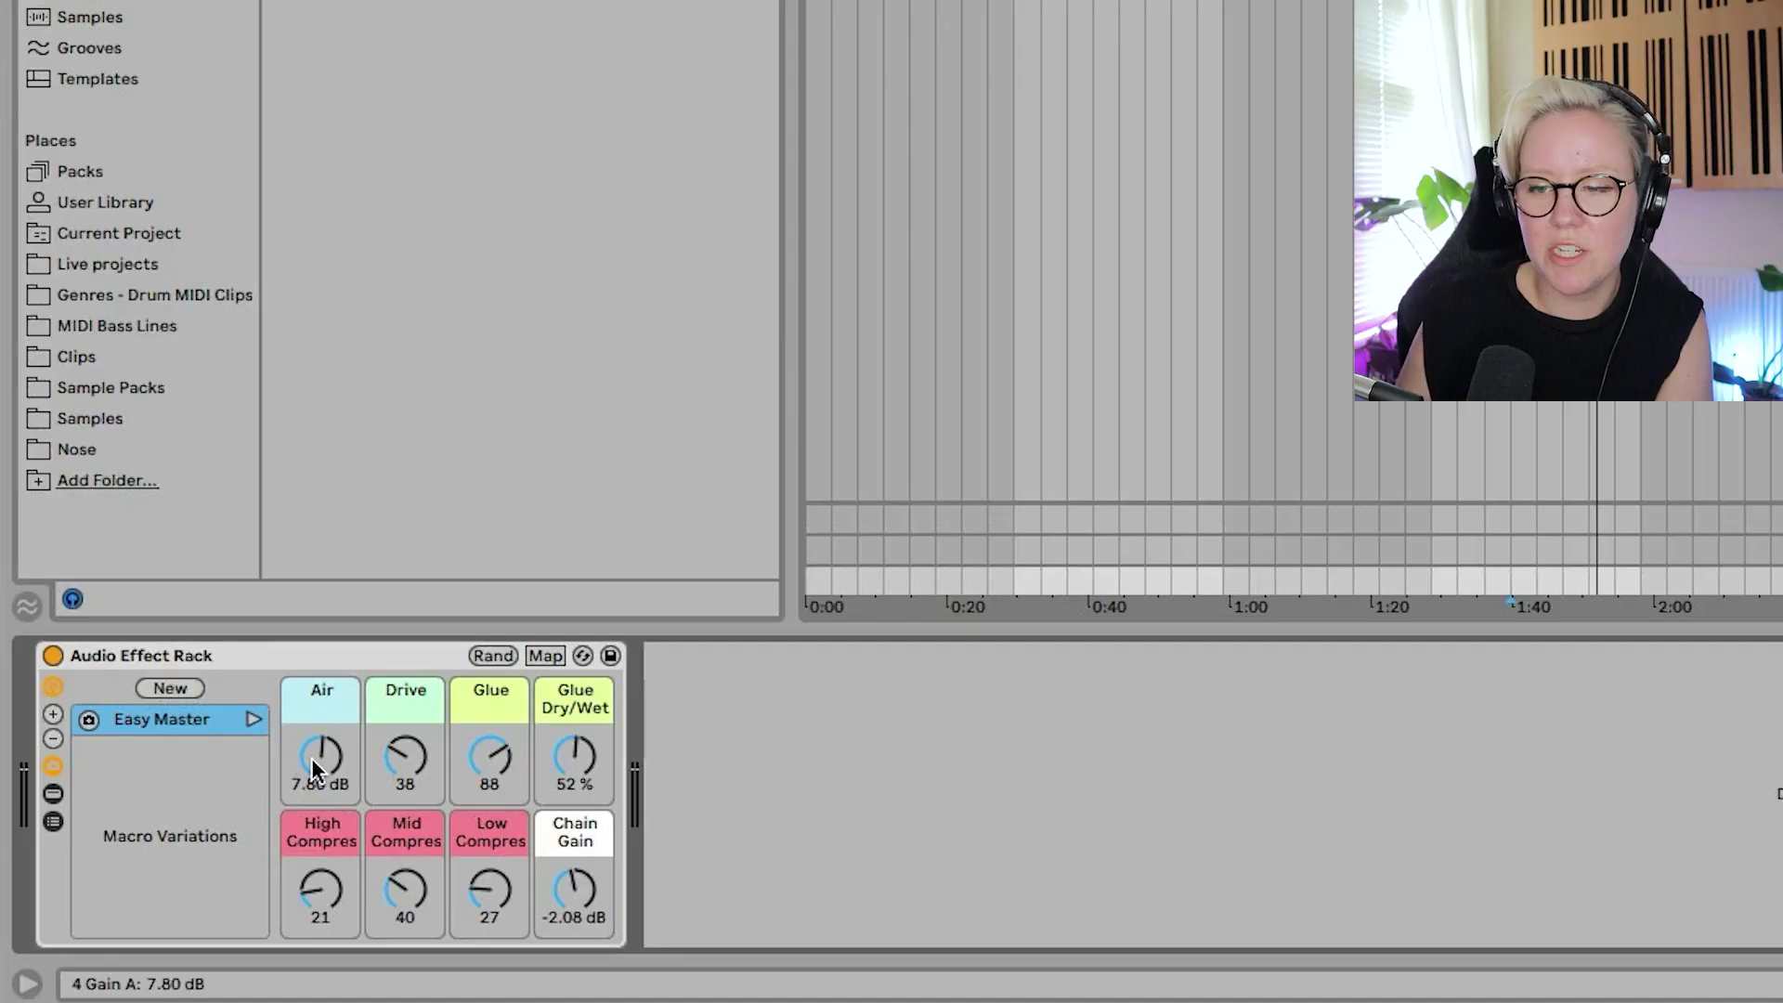
{"action": "left_click", "coordinate": [490, 770]}
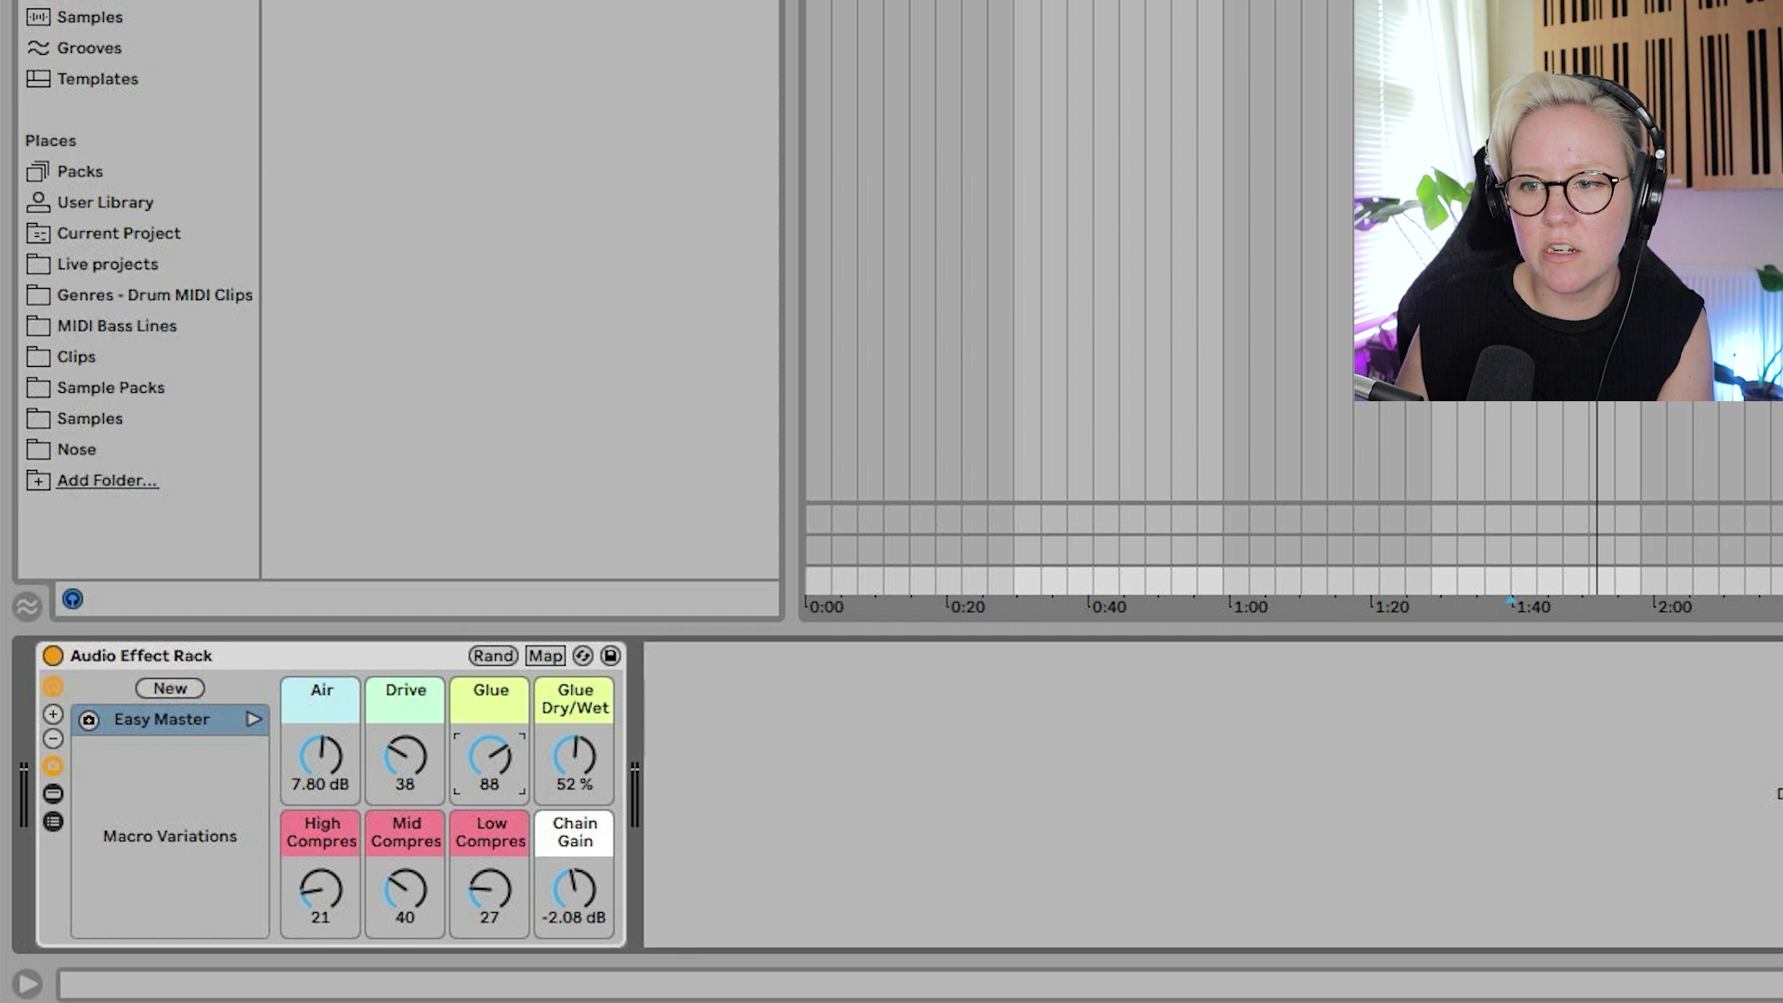
{"action": "key", "text": "space"}
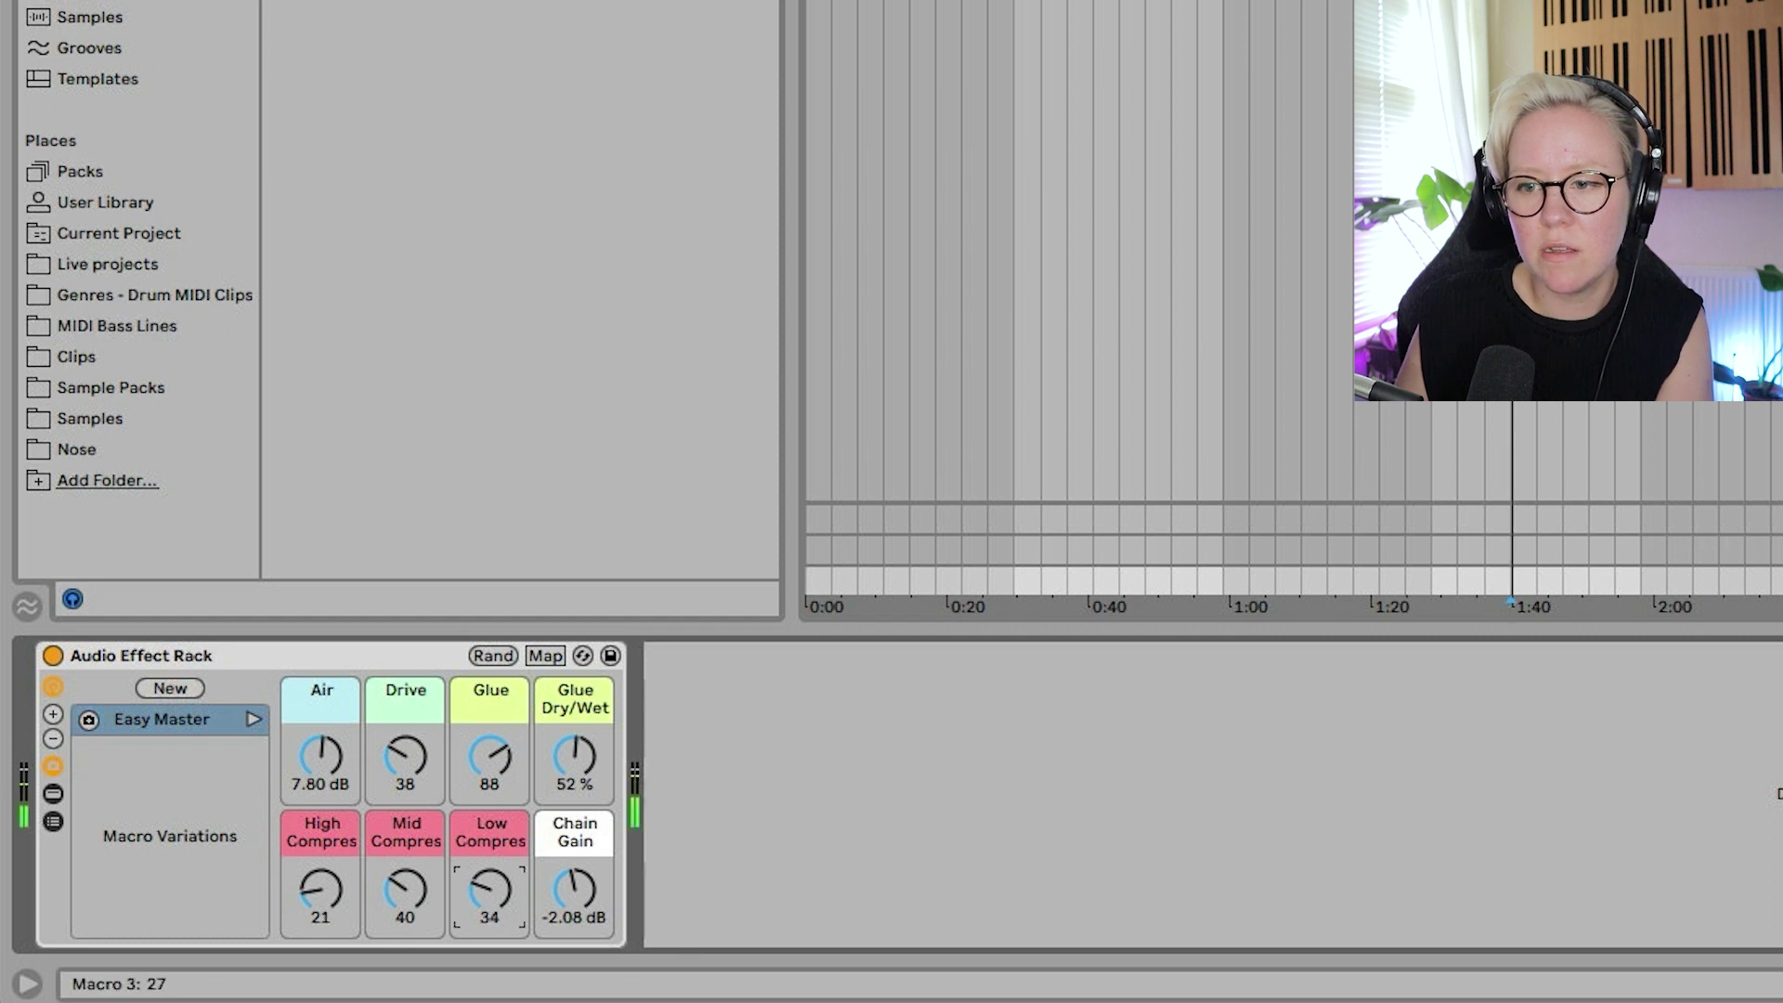
Raise Mid Compres to 60 and High Compres to 59, and nudge Glue to 103
{"action": "left_click_drag", "start_coordinate": [405, 888], "coordinate": [405, 876]}
{"action": "left_click", "coordinate": [321, 890]}
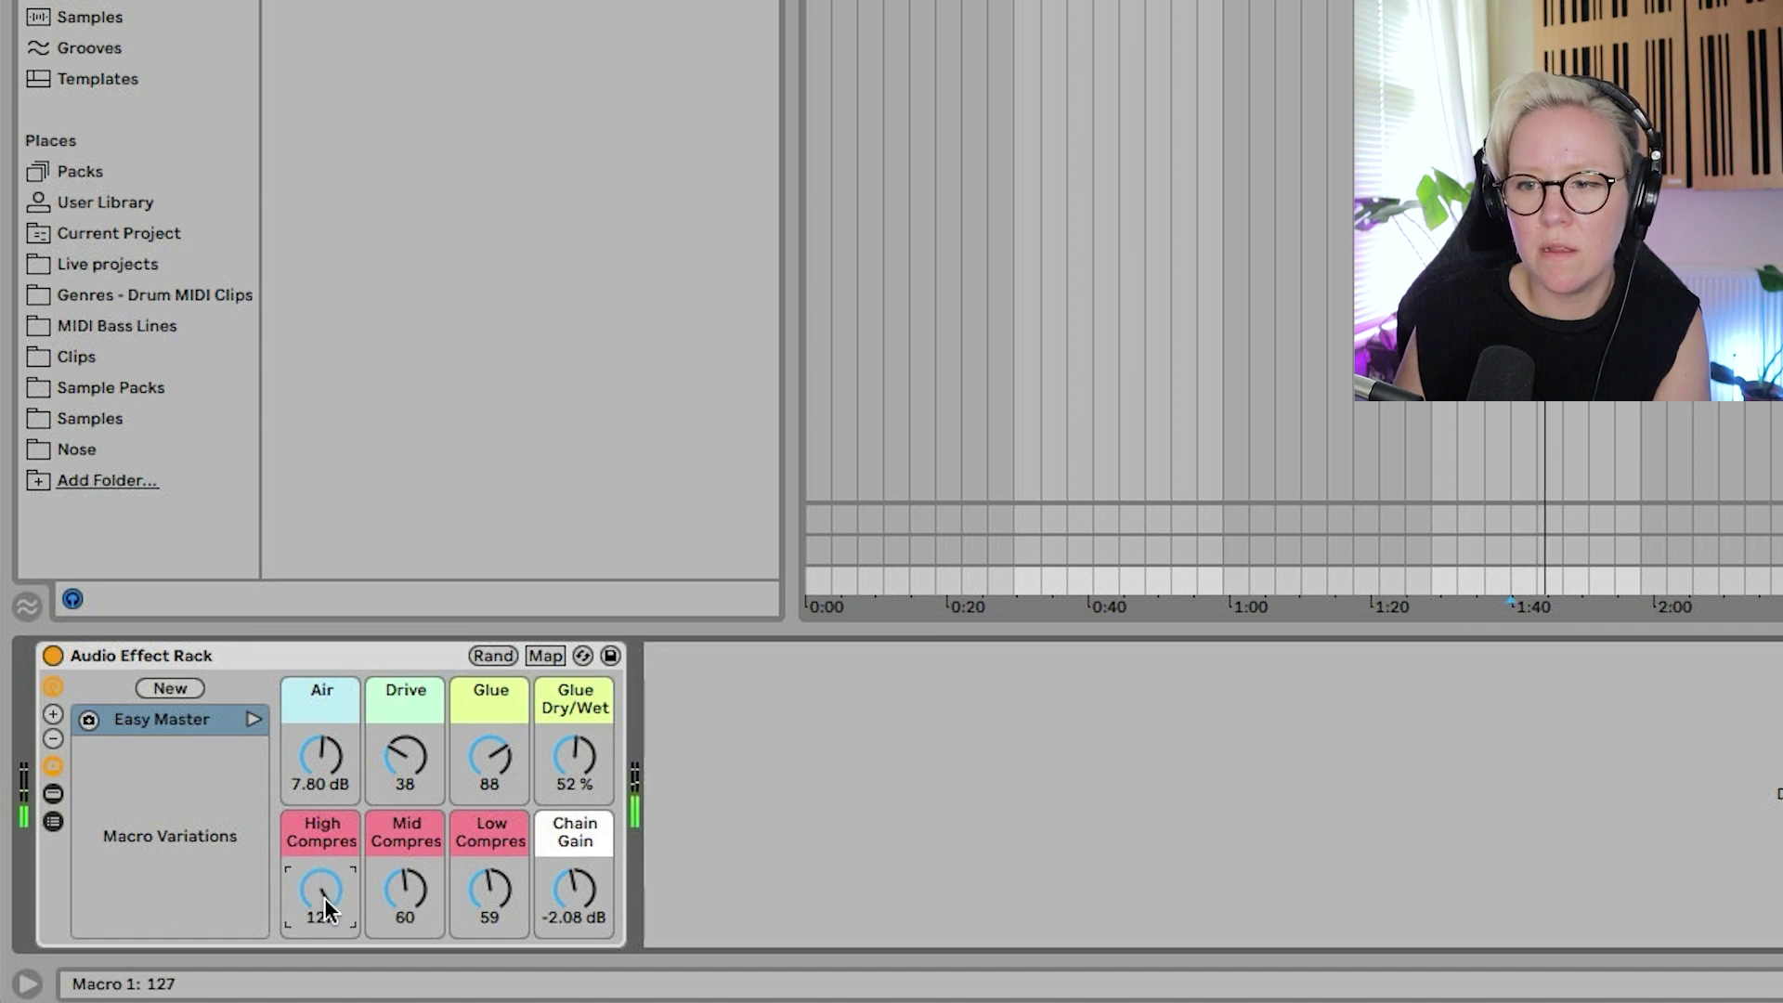
{"action": "left_click_drag", "start_coordinate": [320, 889], "coordinate": [320, 917]}
{"action": "left_click", "coordinate": [499, 769]}
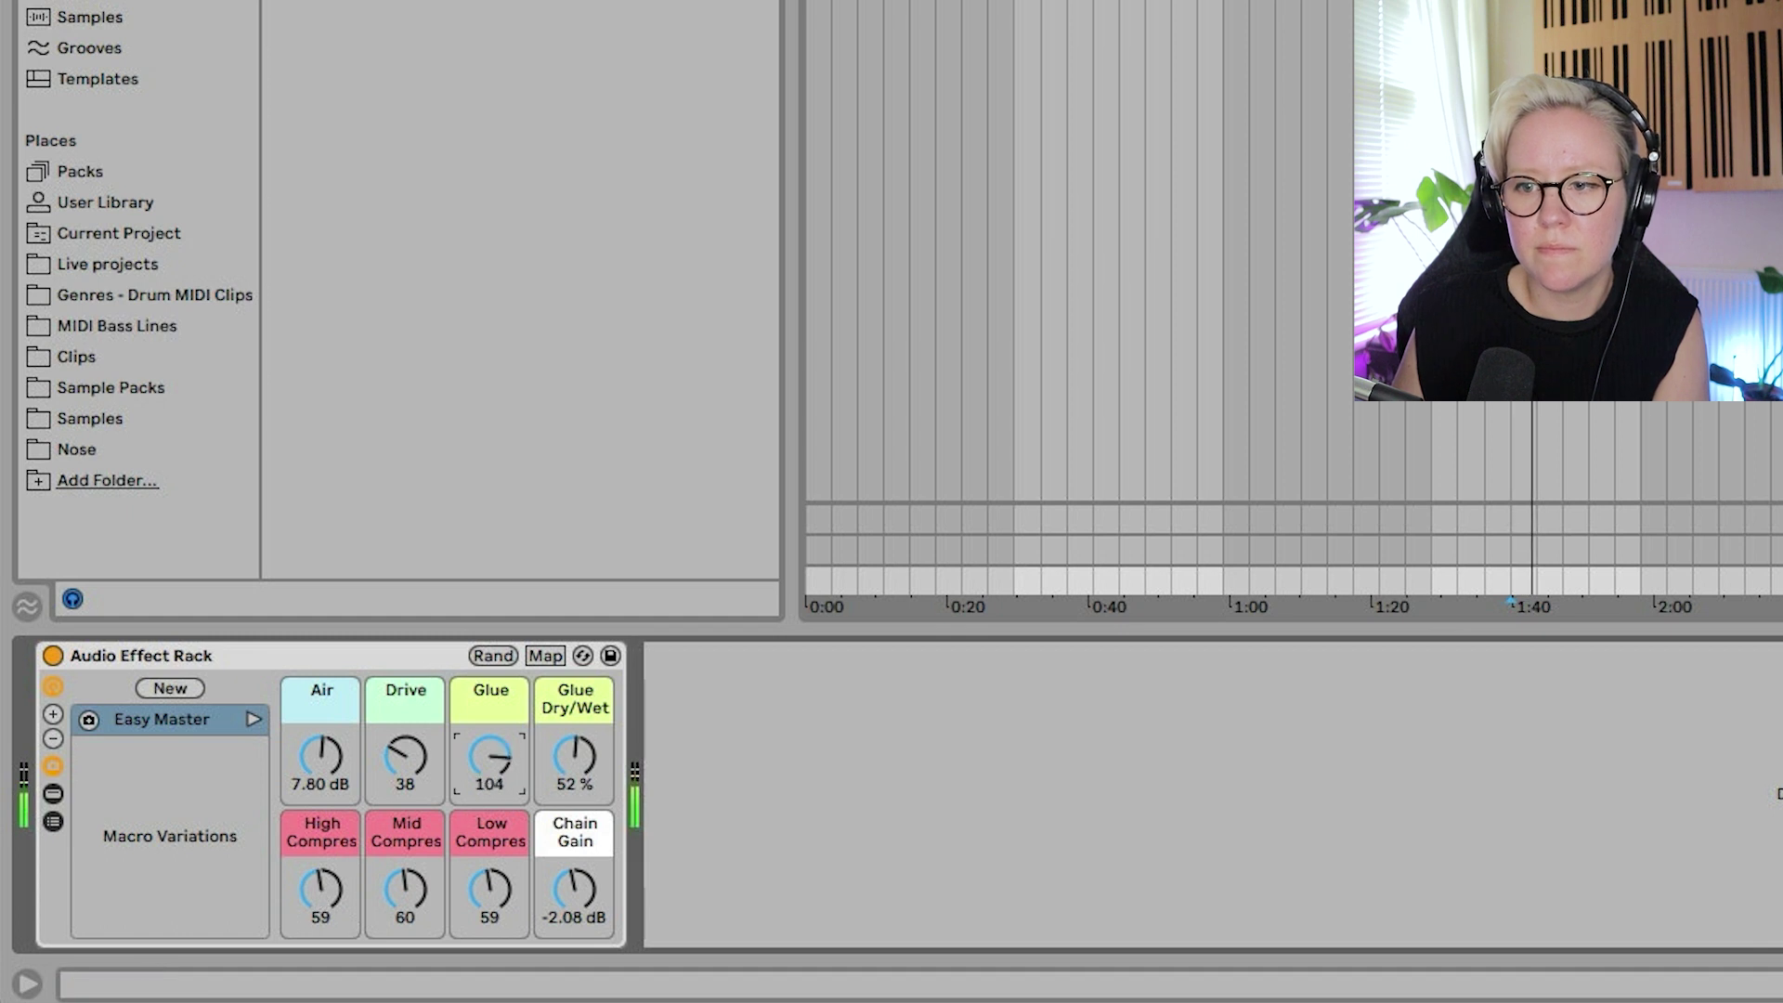
{"action": "left_click_drag", "start_coordinate": [500, 768], "coordinate": [405, 738]}
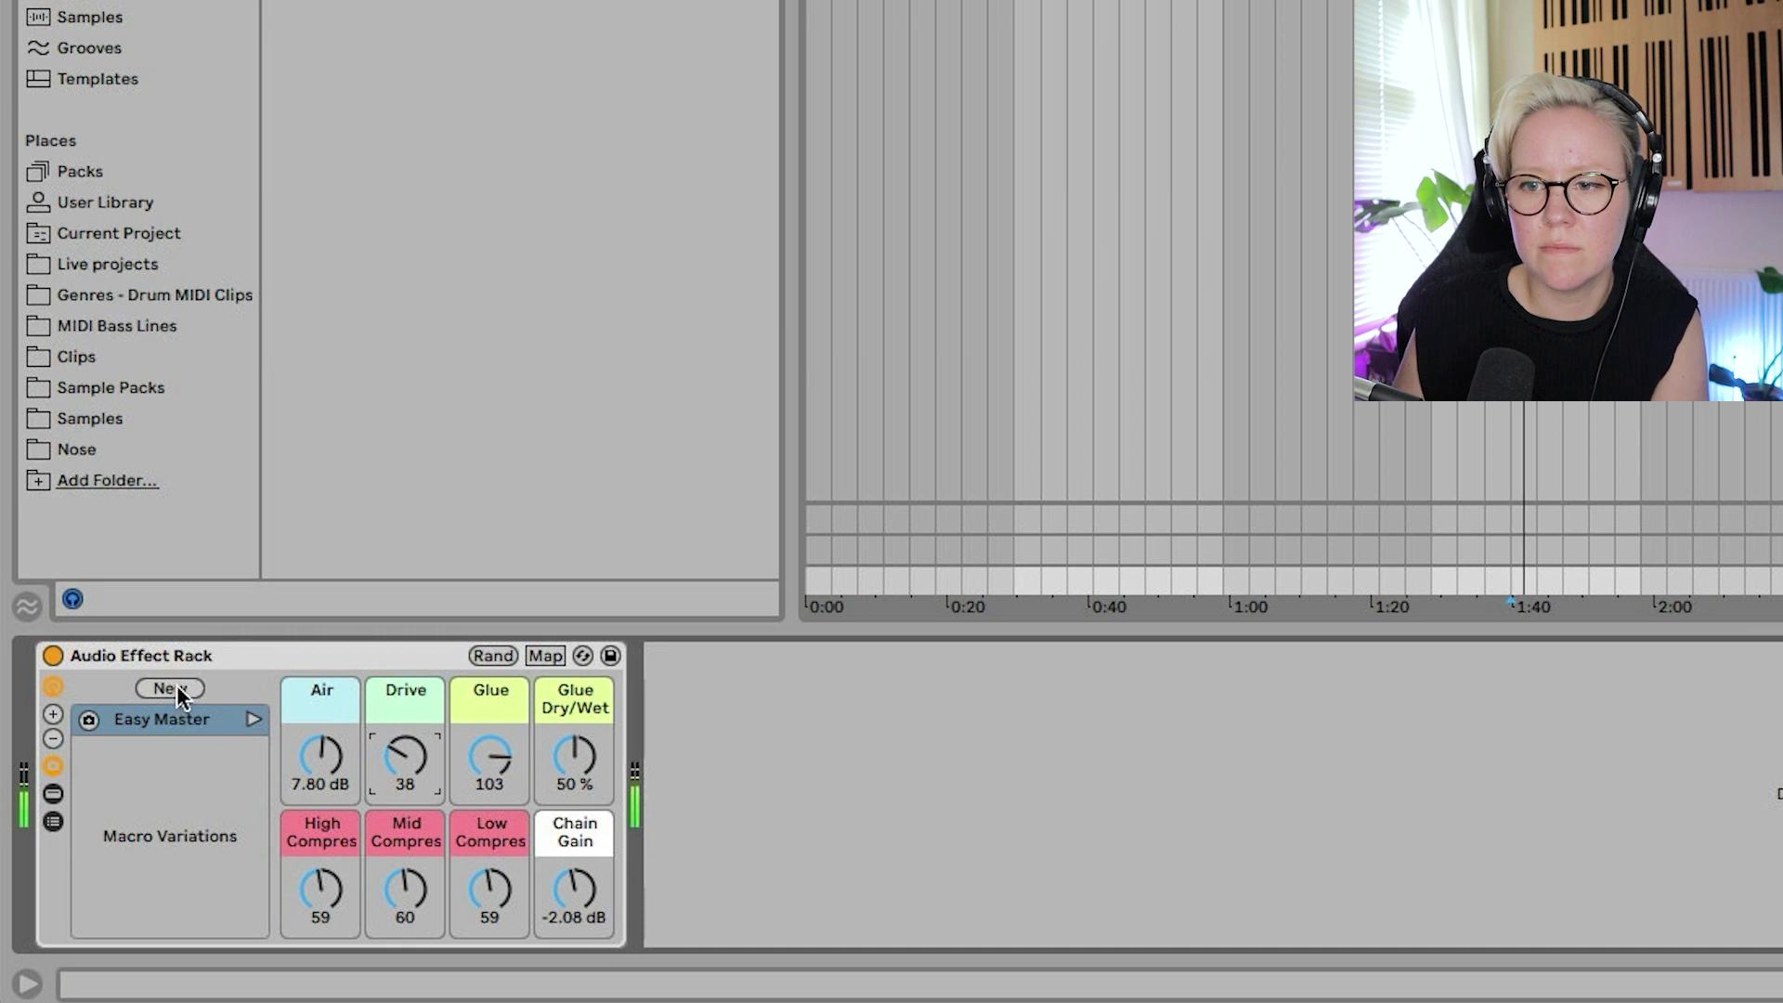
Reset Chain Gain to 0 dB and store the settings as the Hard Compression variation
{"action": "left_click", "coordinate": [575, 888]}
{"action": "left_click_drag", "start_coordinate": [575, 889], "coordinate": [575, 873]}
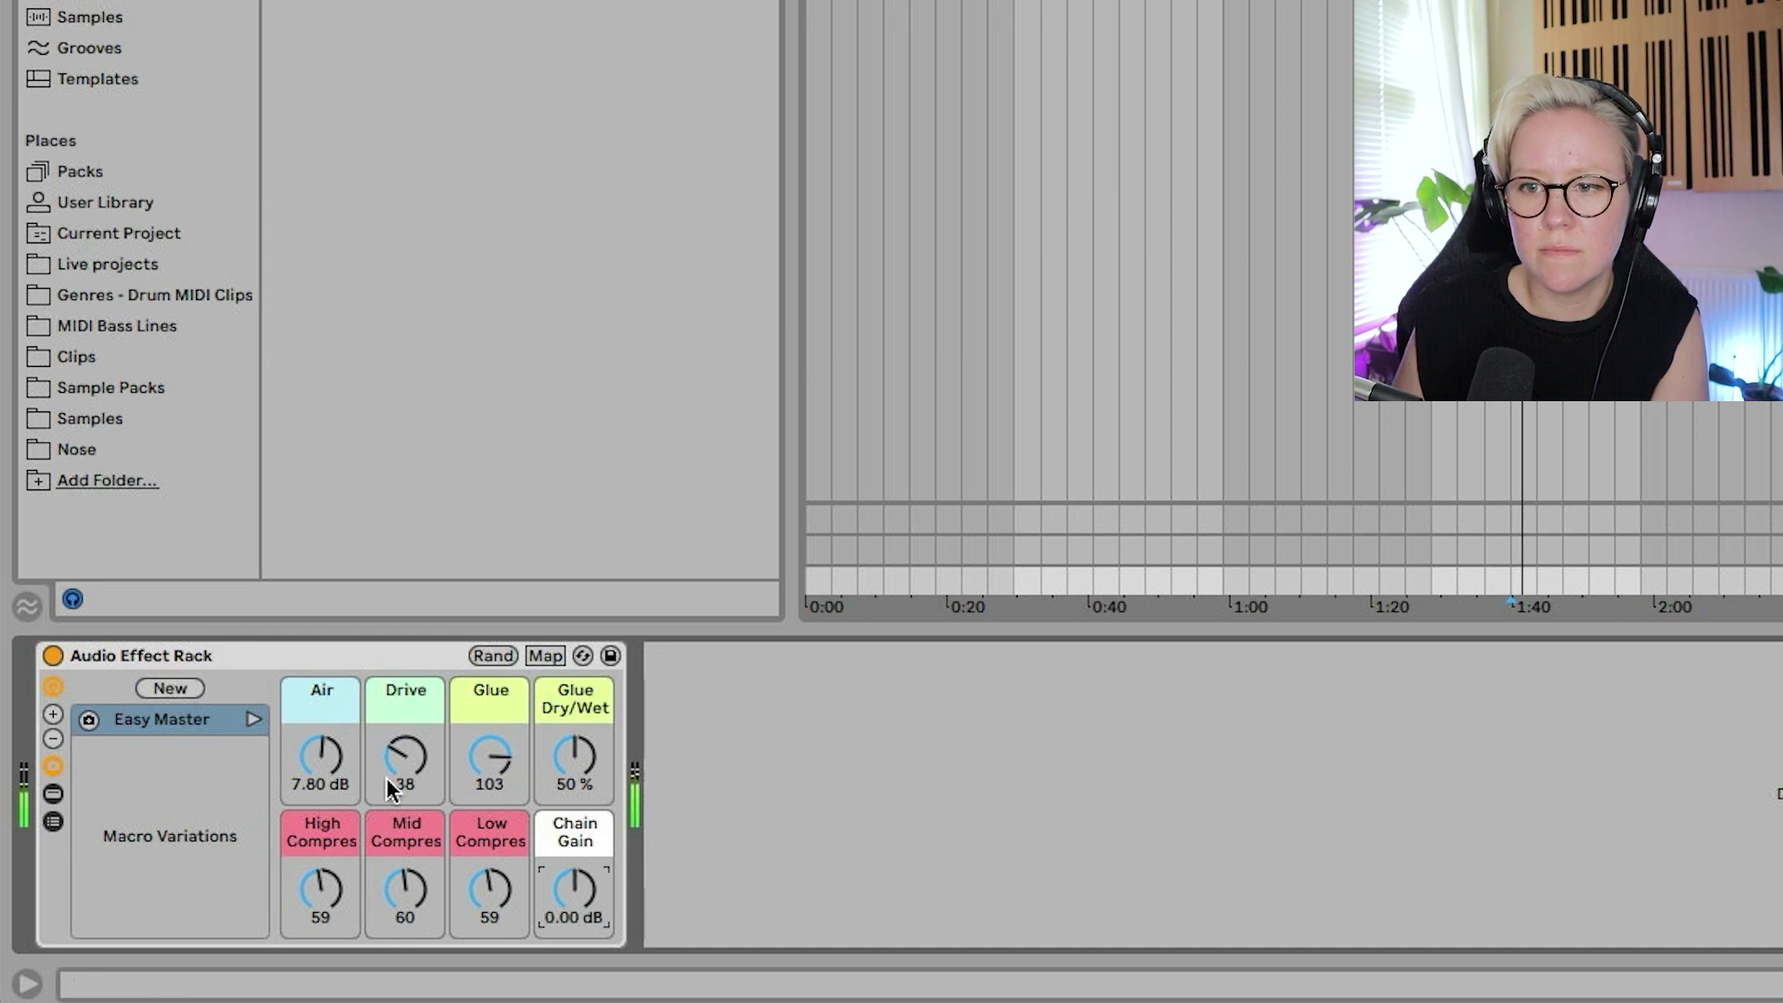
{"action": "left_click", "coordinate": [170, 688]}
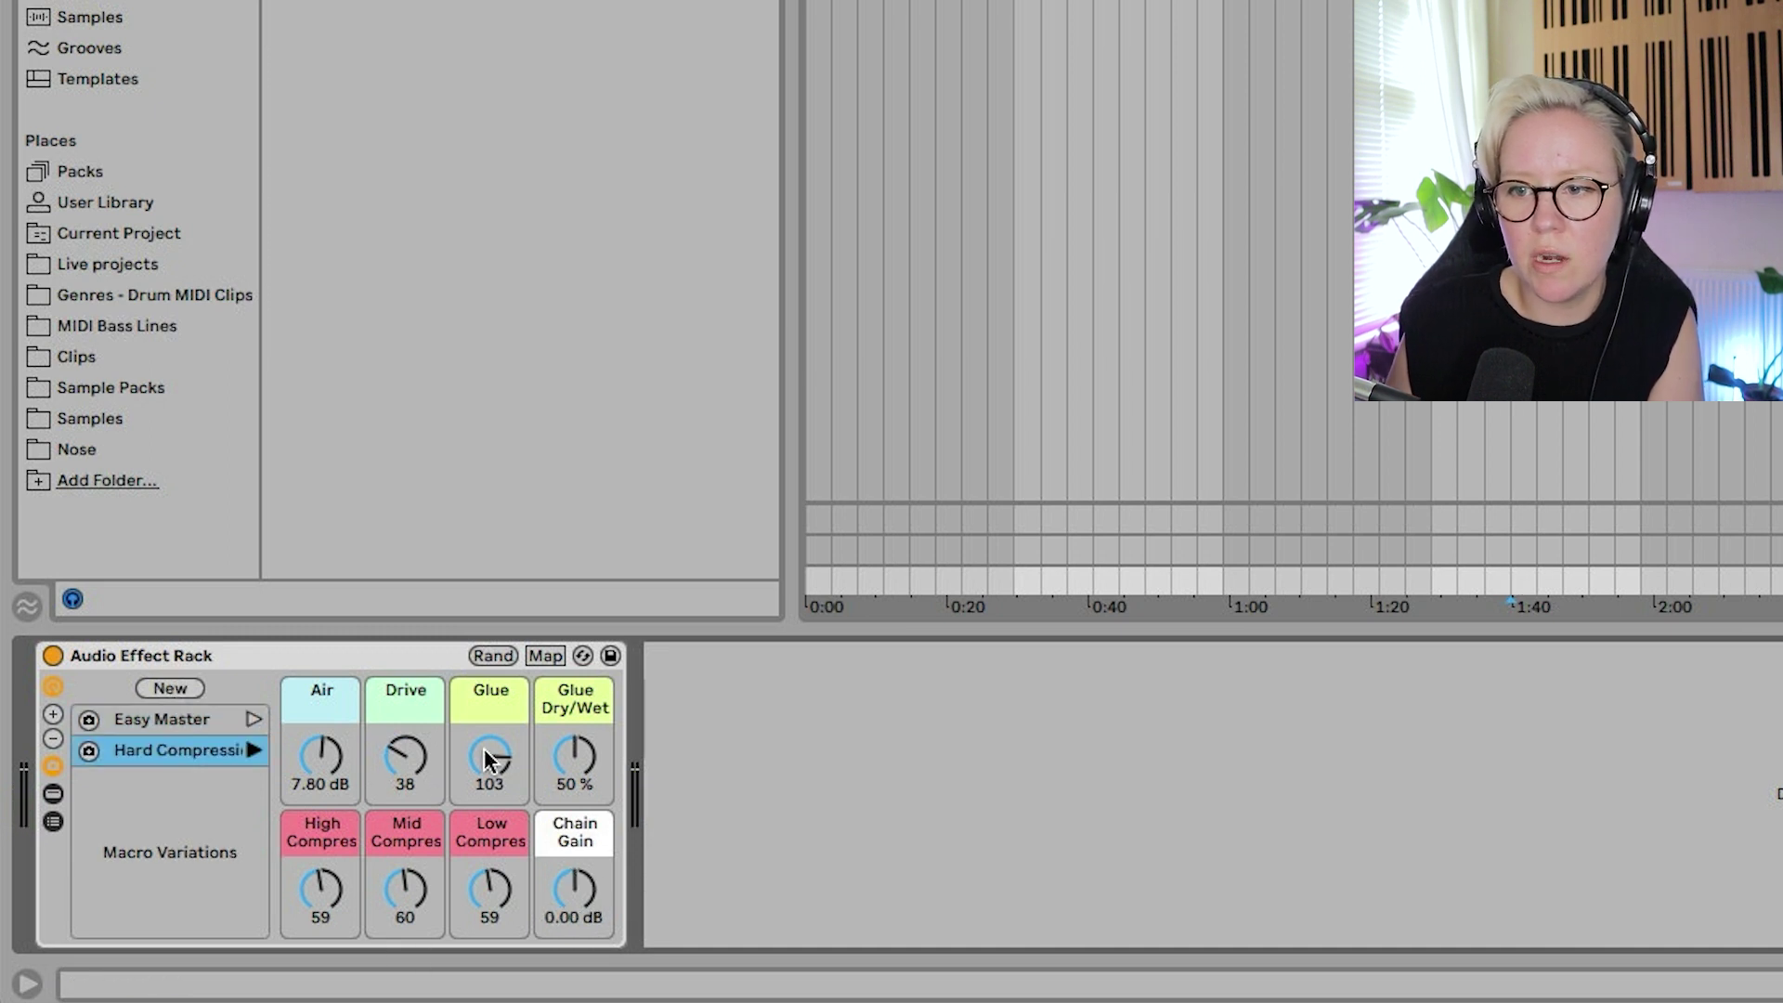
Turn the Glue macro down to zero and set Drive to 91
{"action": "left_click_drag", "start_coordinate": [490, 756], "coordinate": [489, 831]}
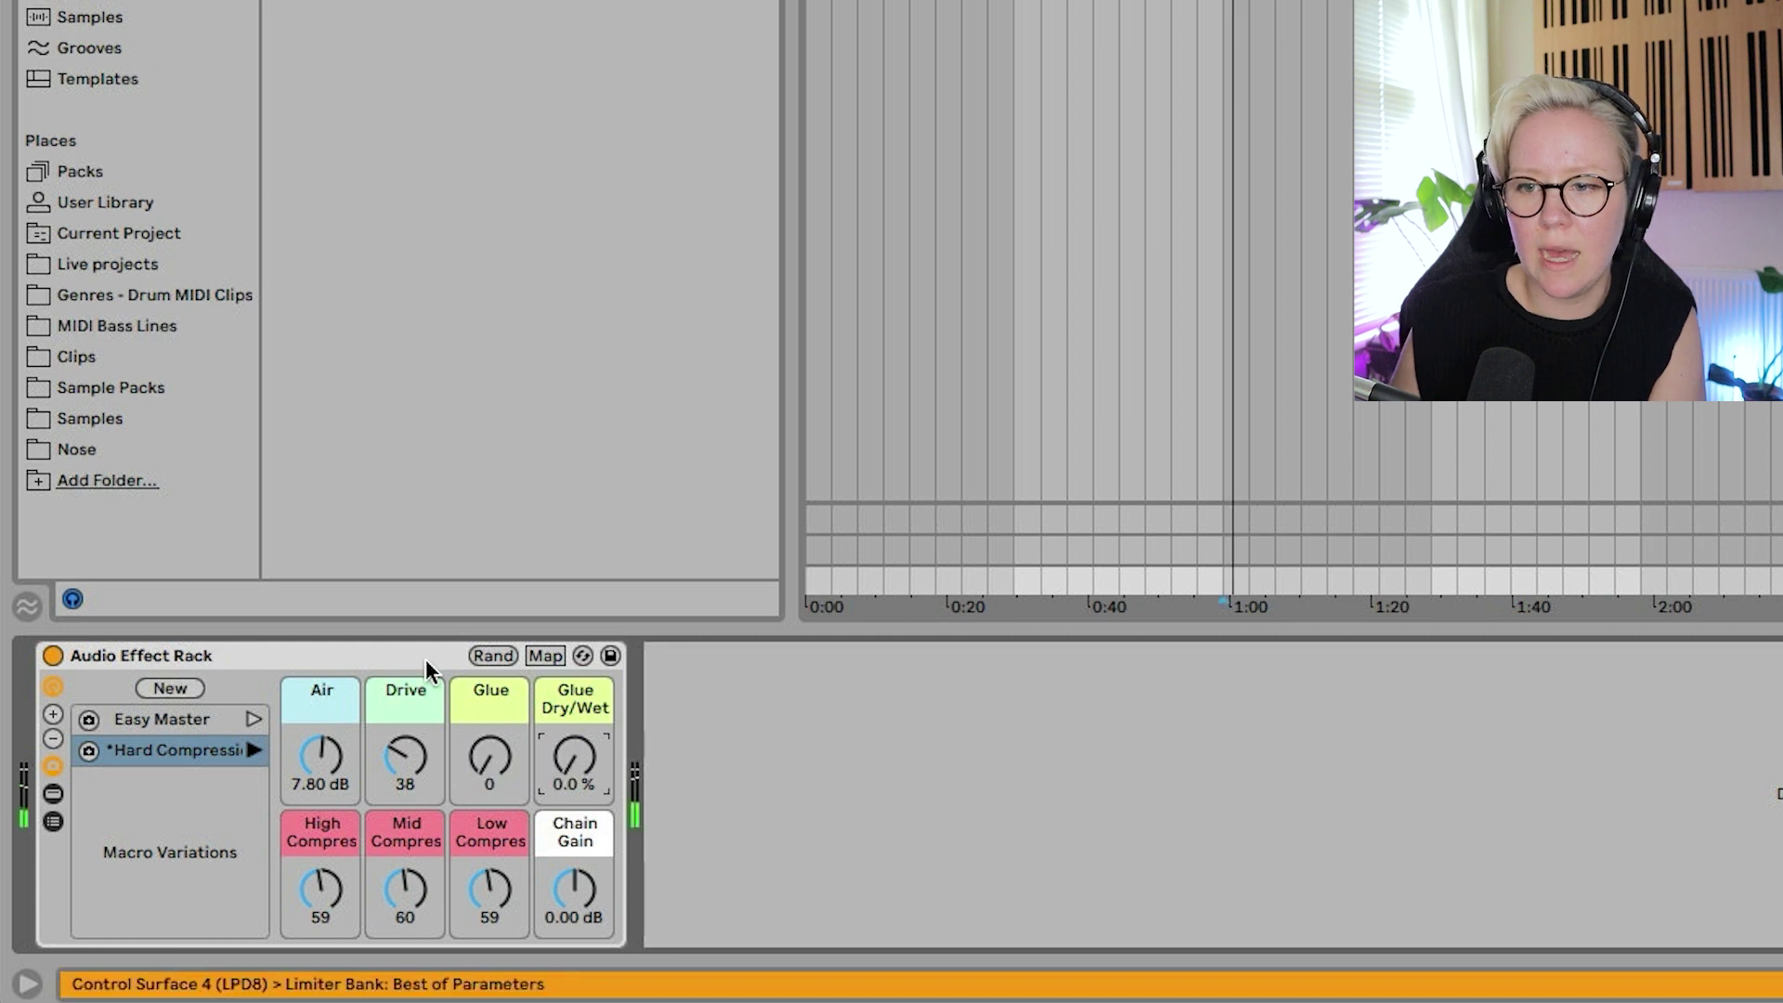
{"action": "left_click_drag", "start_coordinate": [404, 774], "coordinate": [404, 710]}
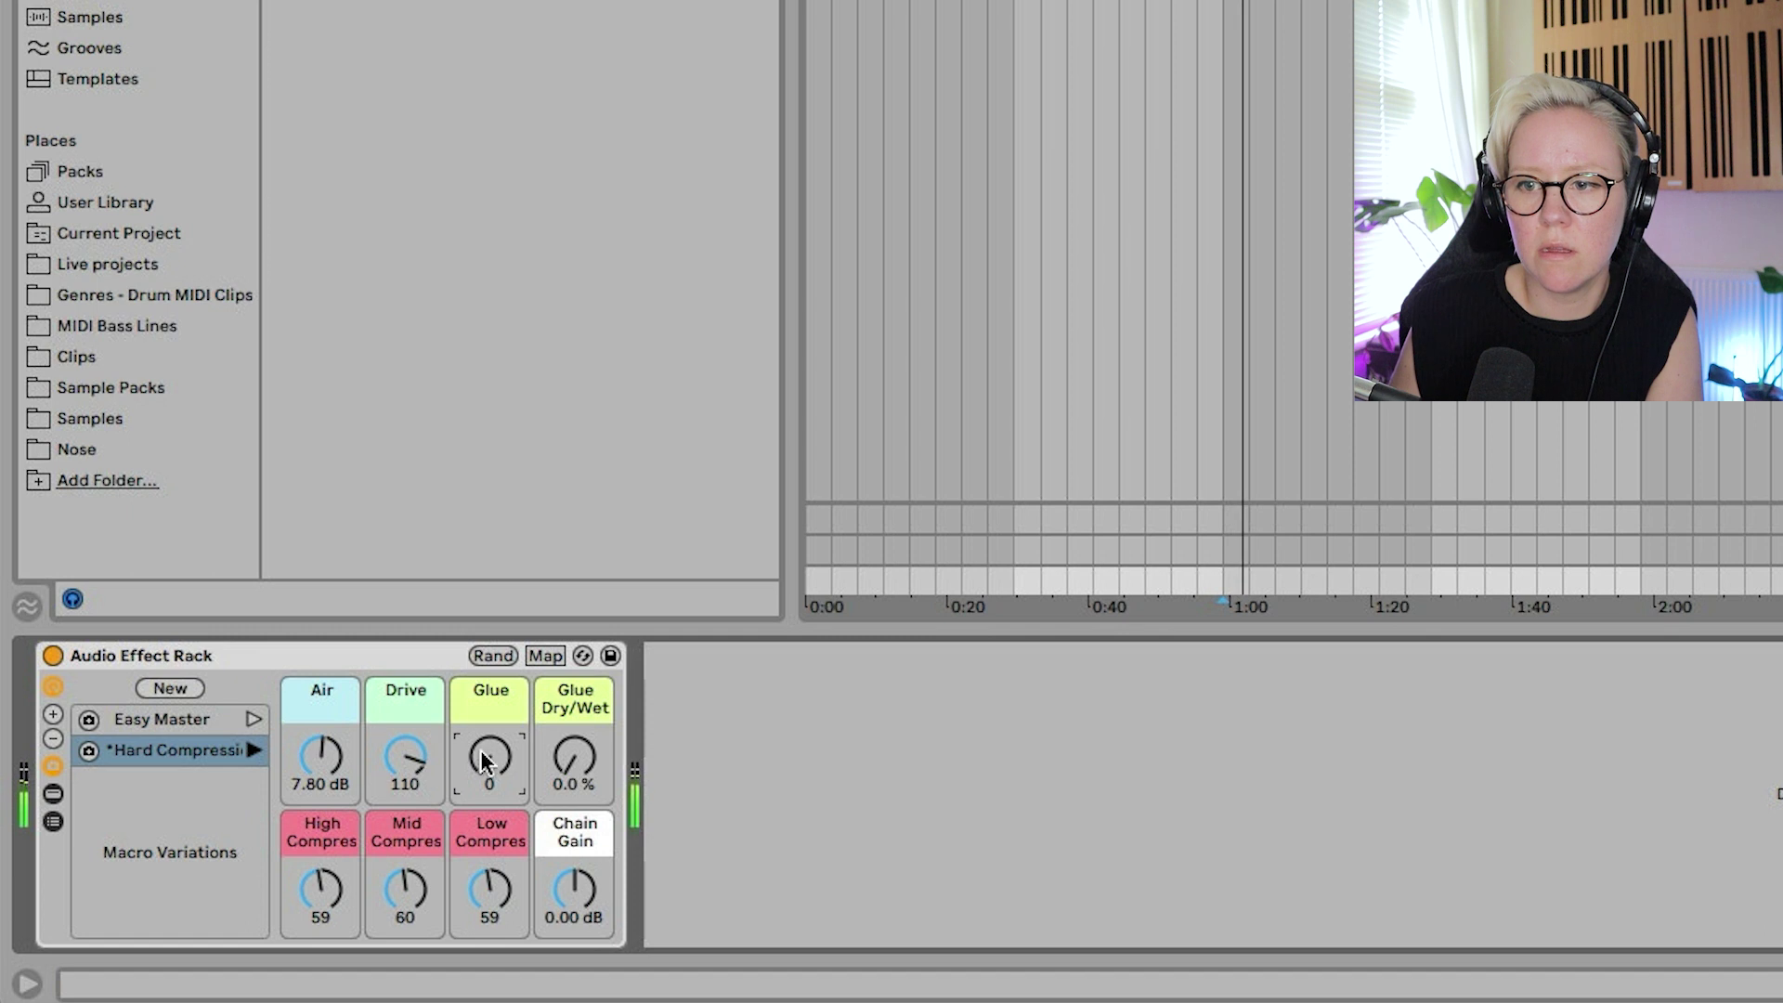
{"action": "left_click_drag", "start_coordinate": [417, 789], "coordinate": [417, 808]}
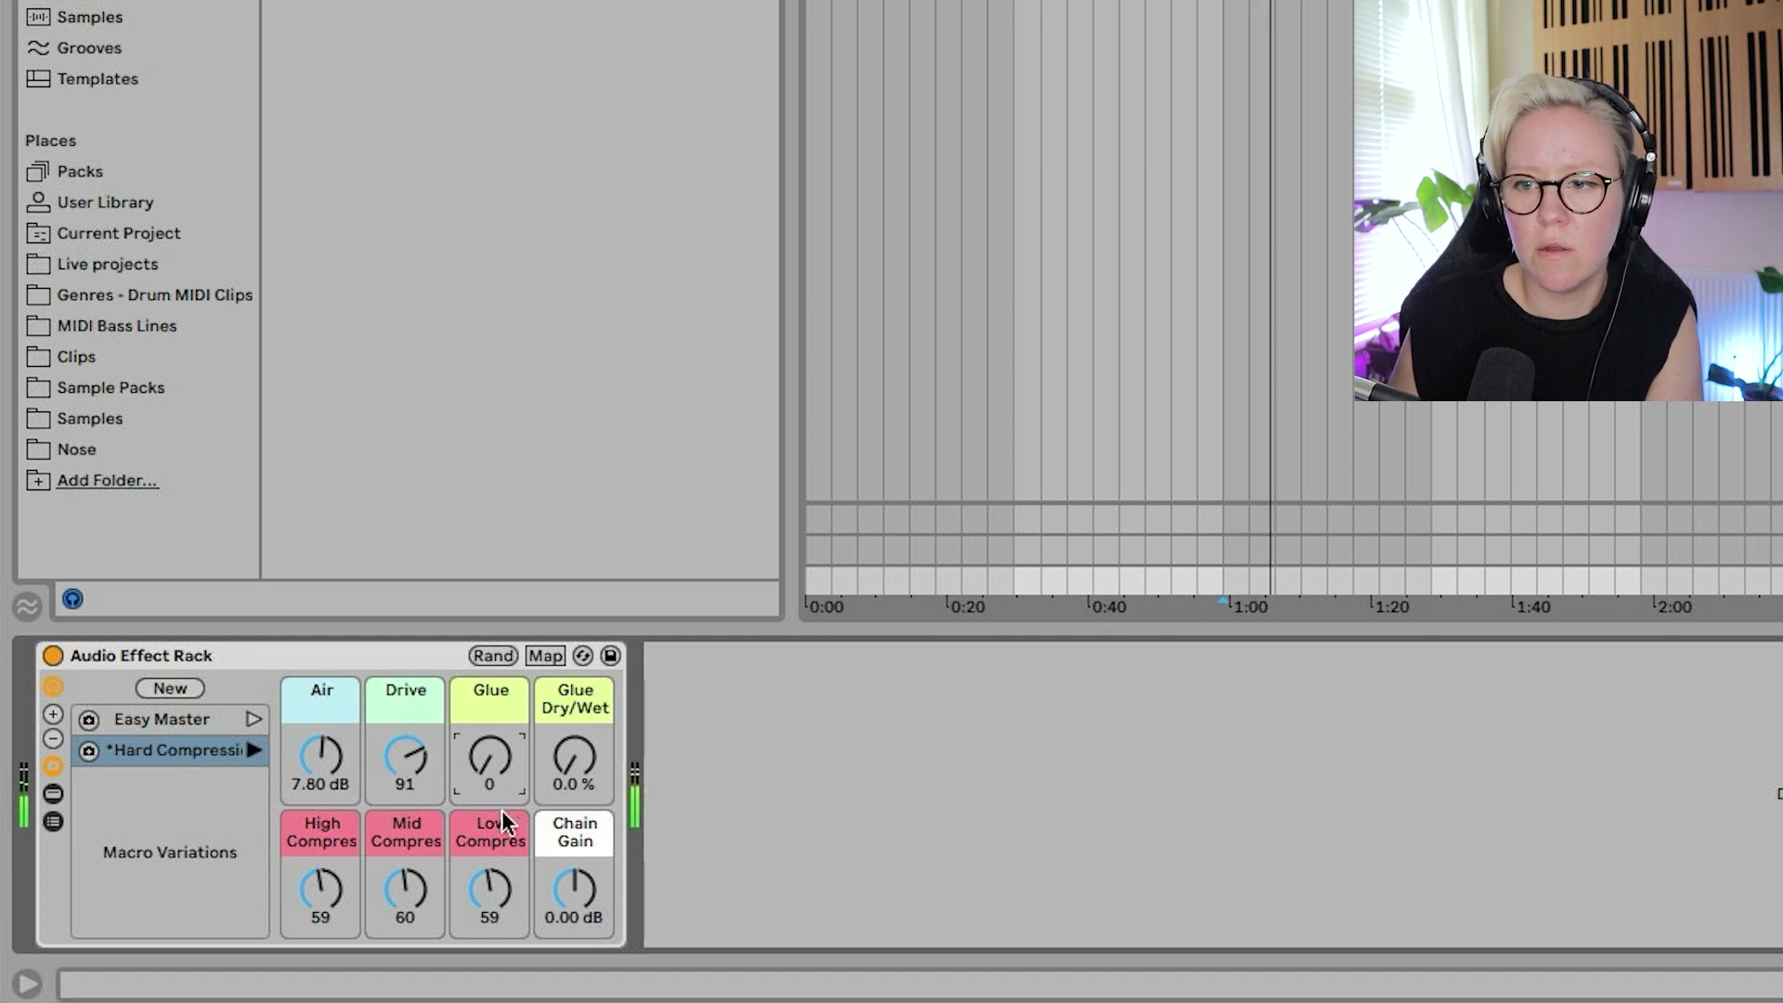
{"action": "left_click", "coordinate": [399, 928]}
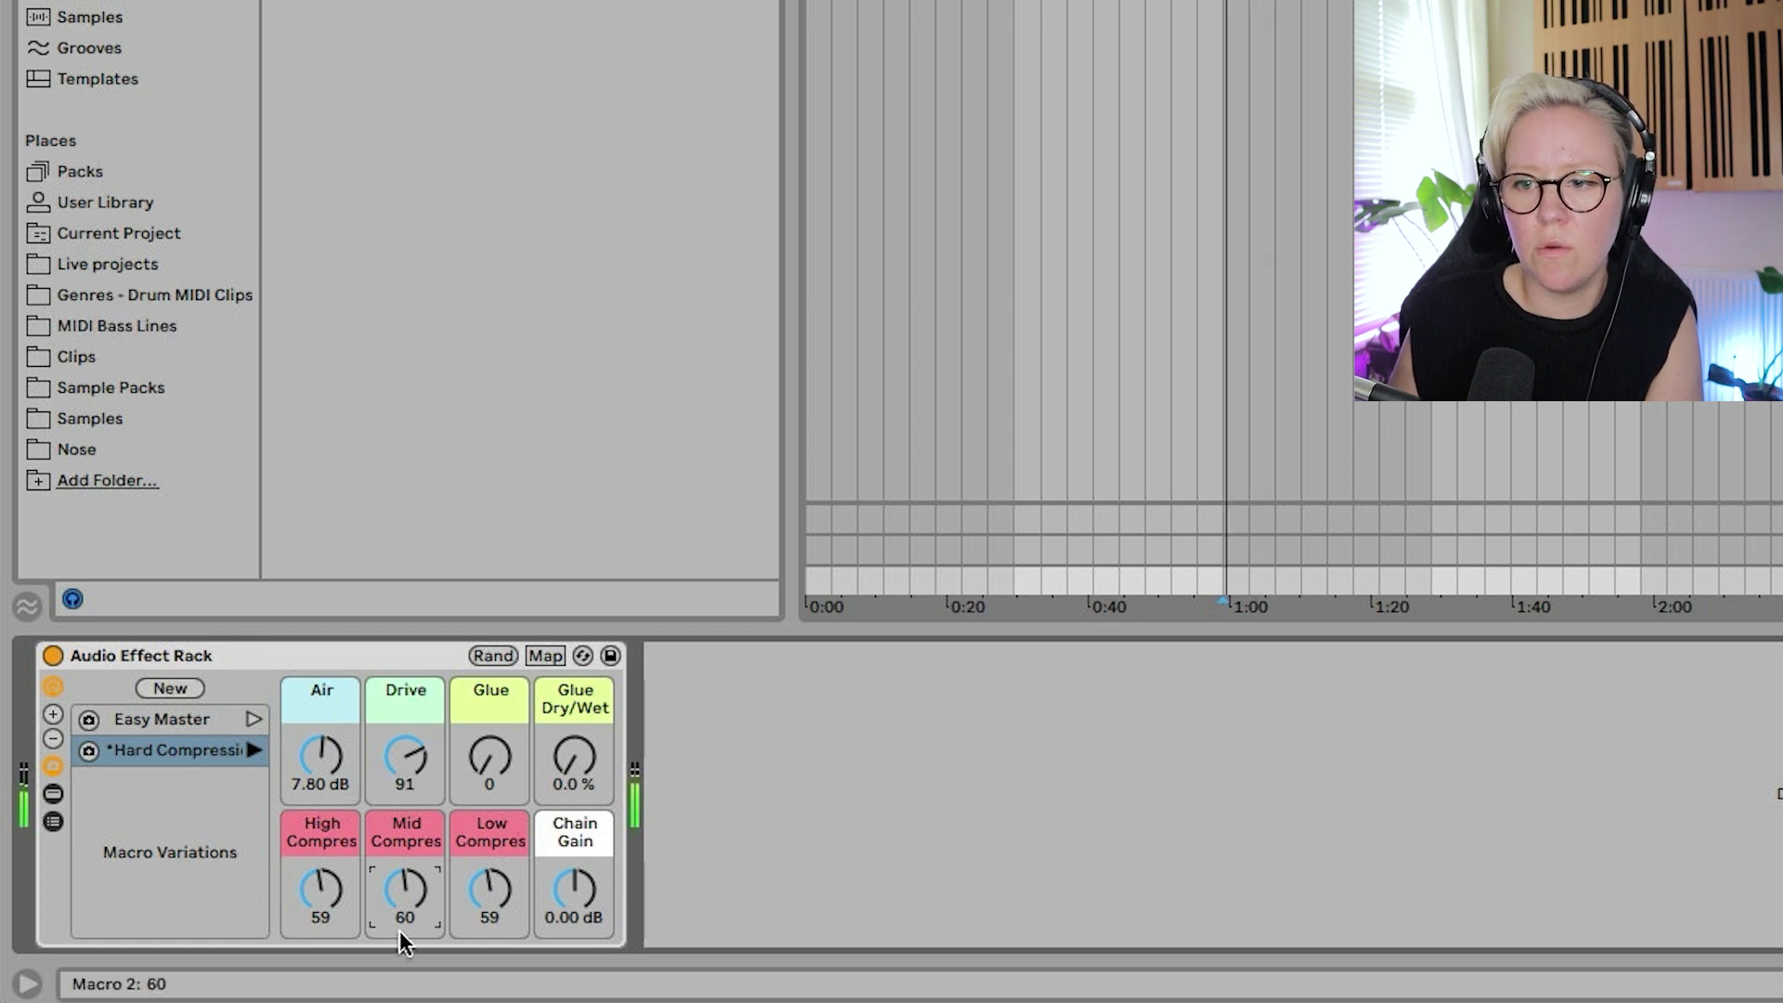
Add a new macro variation named 'Colour'
{"action": "left_click", "coordinate": [154, 689]}
{"action": "left_click", "coordinate": [159, 780]}
{"action": "key", "text": "ctrl+r"}
{"action": "type", "text": "Colour"}
{"action": "key", "text": "Return"}
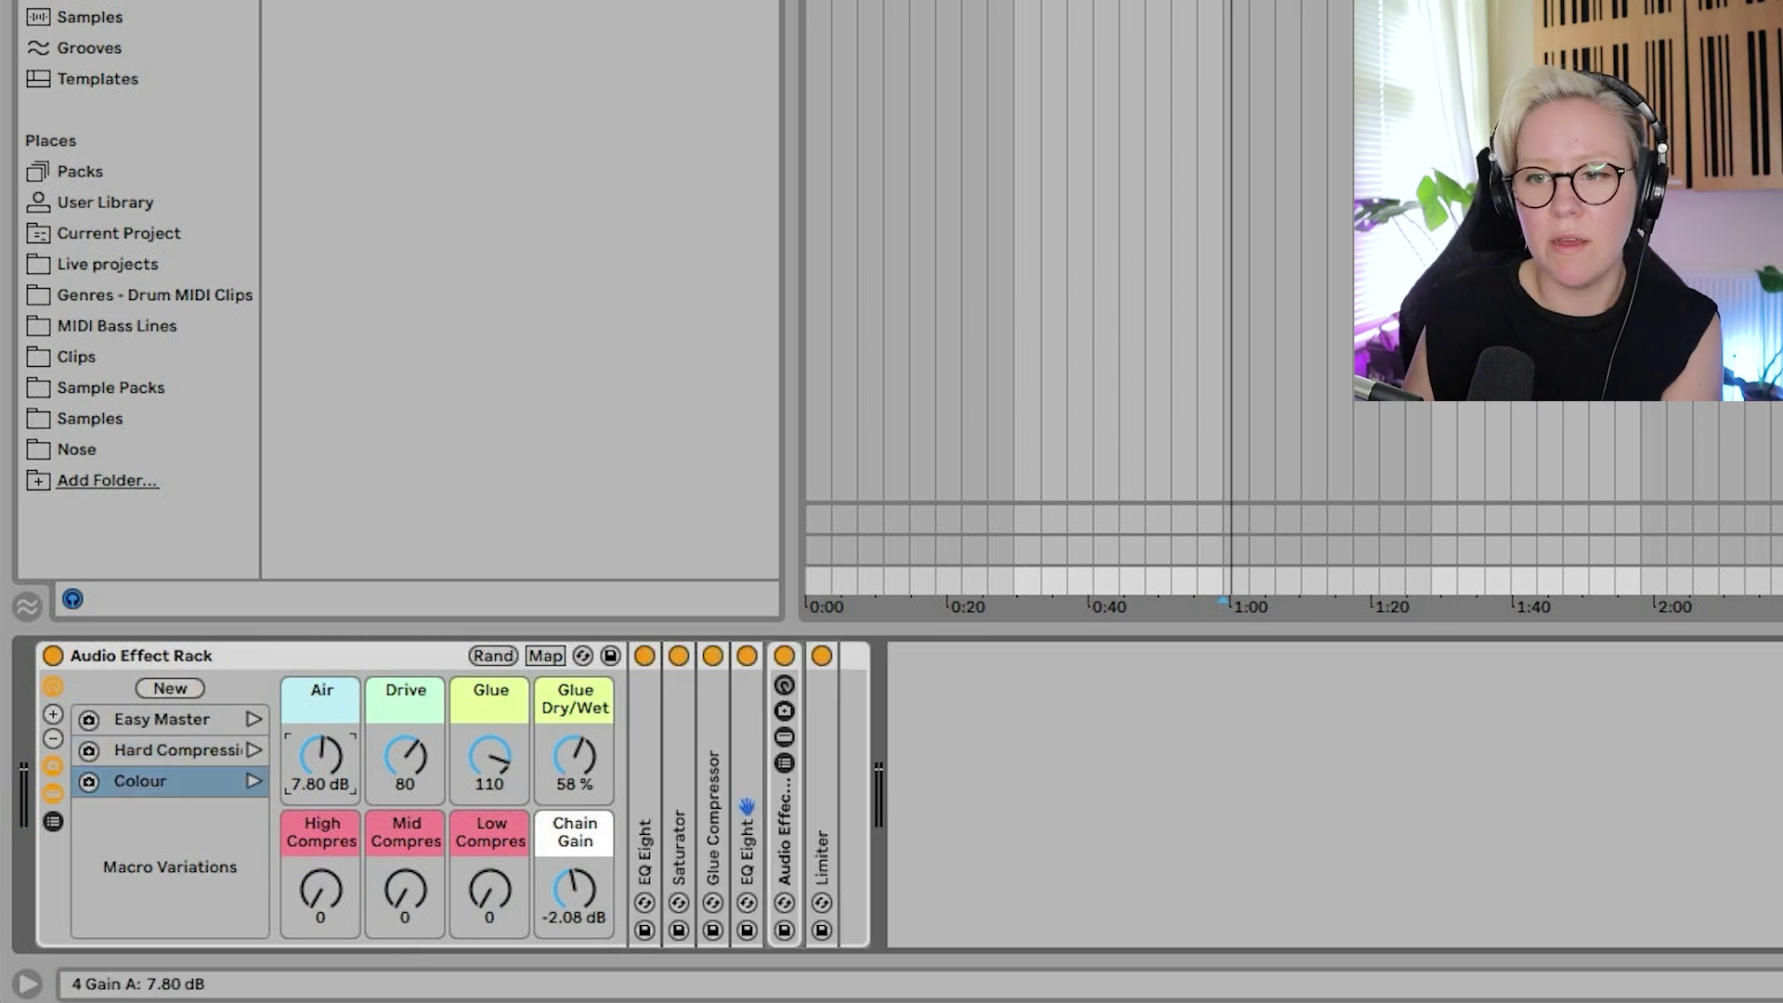
Boost Air to 12.4 dB, set Mid Compres to 24 and raise High Compres to 31
{"action": "left_click_drag", "start_coordinate": [320, 756], "coordinate": [357, 750]}
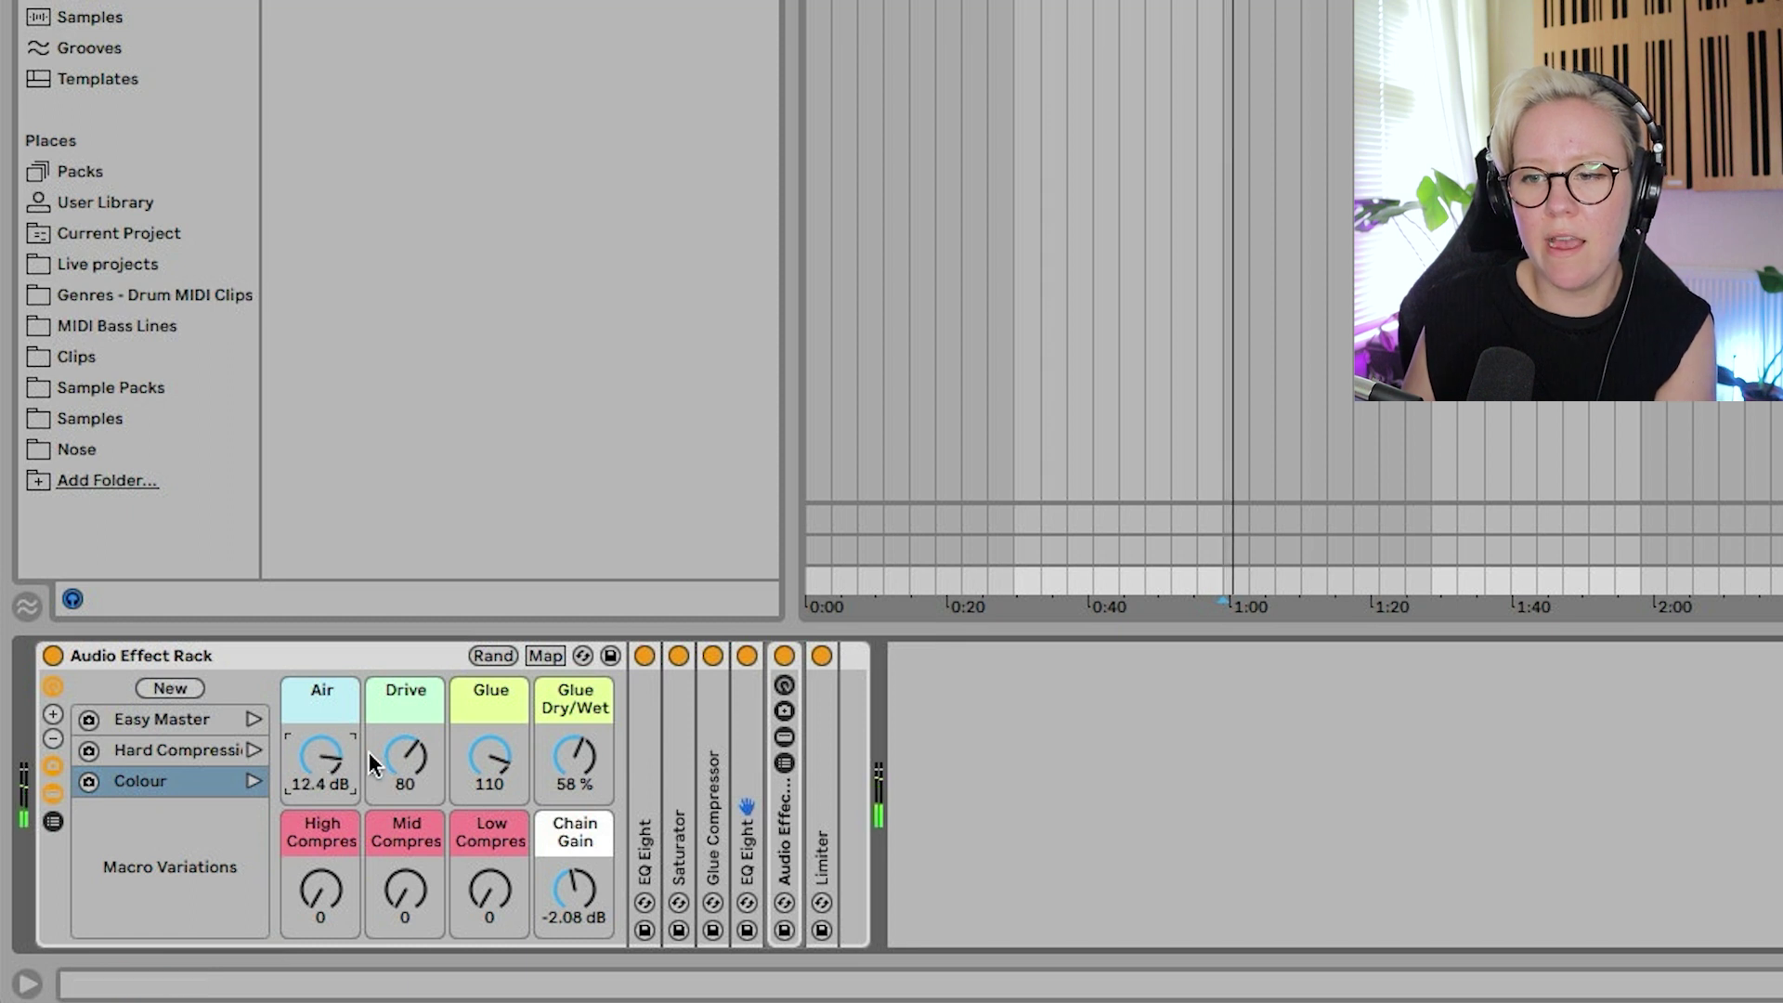
{"action": "left_click", "coordinate": [320, 890]}
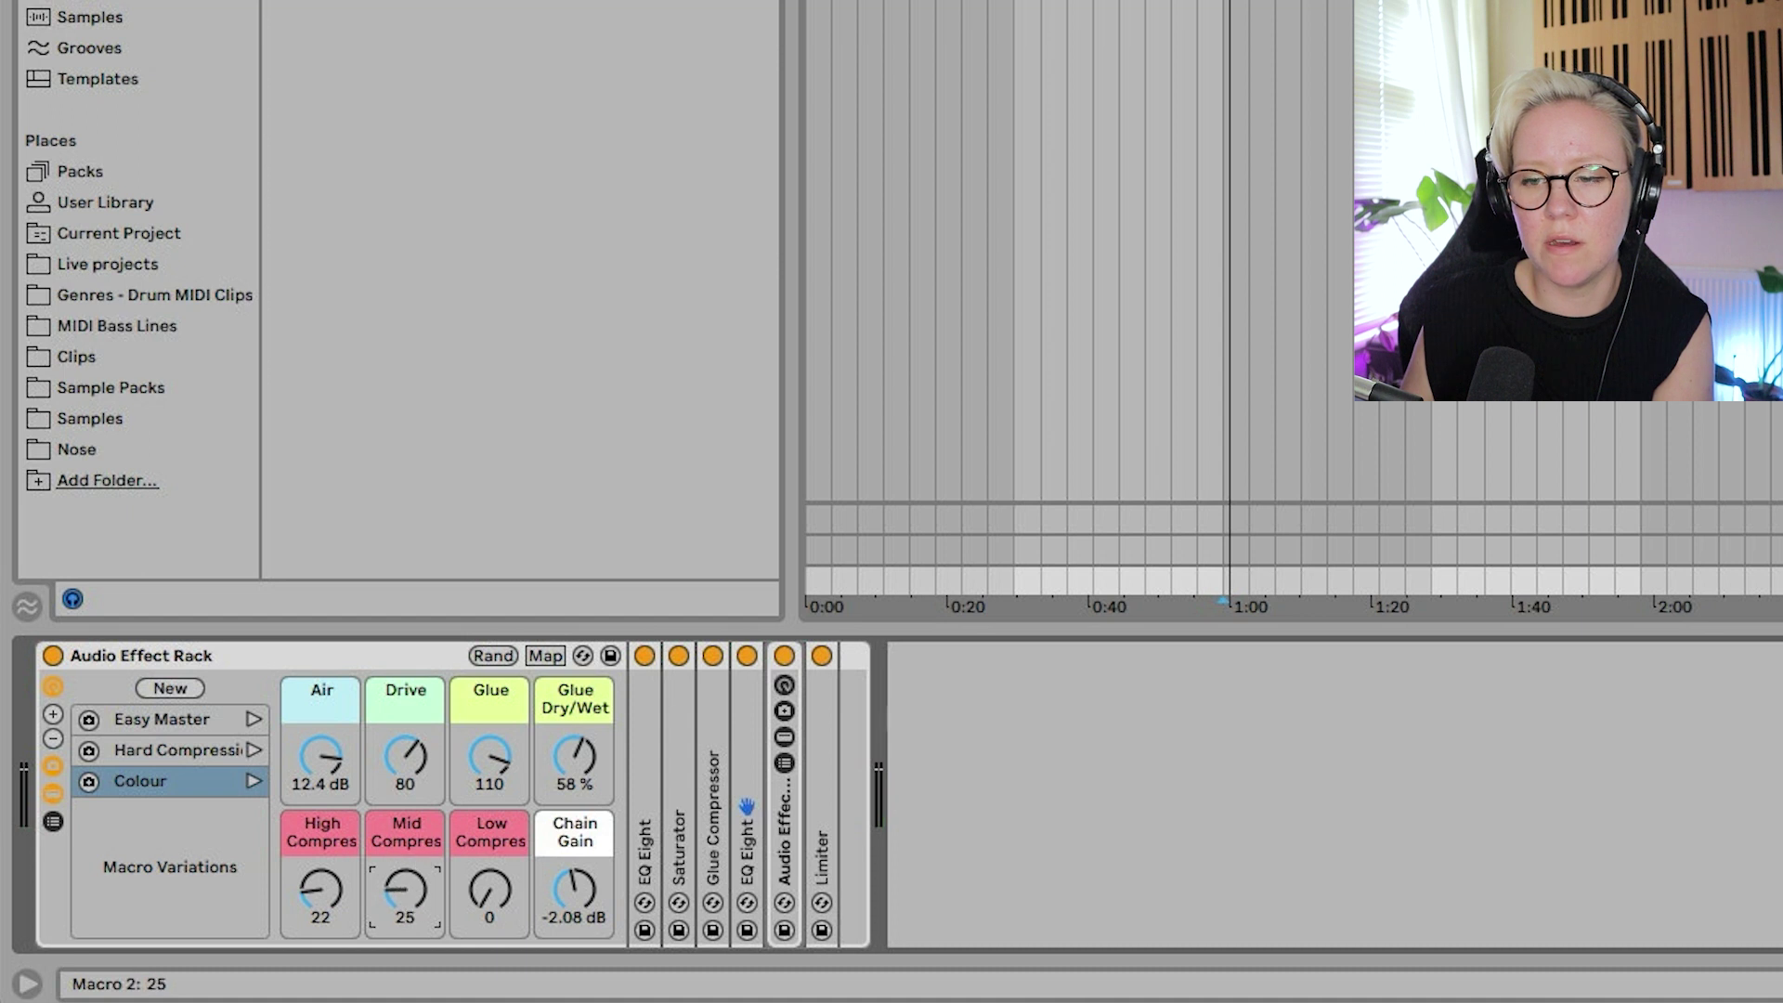
{"action": "left_click_drag", "start_coordinate": [405, 889], "coordinate": [447, 883]}
{"action": "mouse_move", "coordinate": [306, 899]}
{"action": "left_mouse_down"}
{"action": "mouse_move", "coordinate": [306, 868]}
{"action": "mouse_move", "coordinate": [307, 899]}
{"action": "left_mouse_up"}
Save these settings as another variation named 'Bright'
{"action": "left_click", "coordinate": [154, 688]}
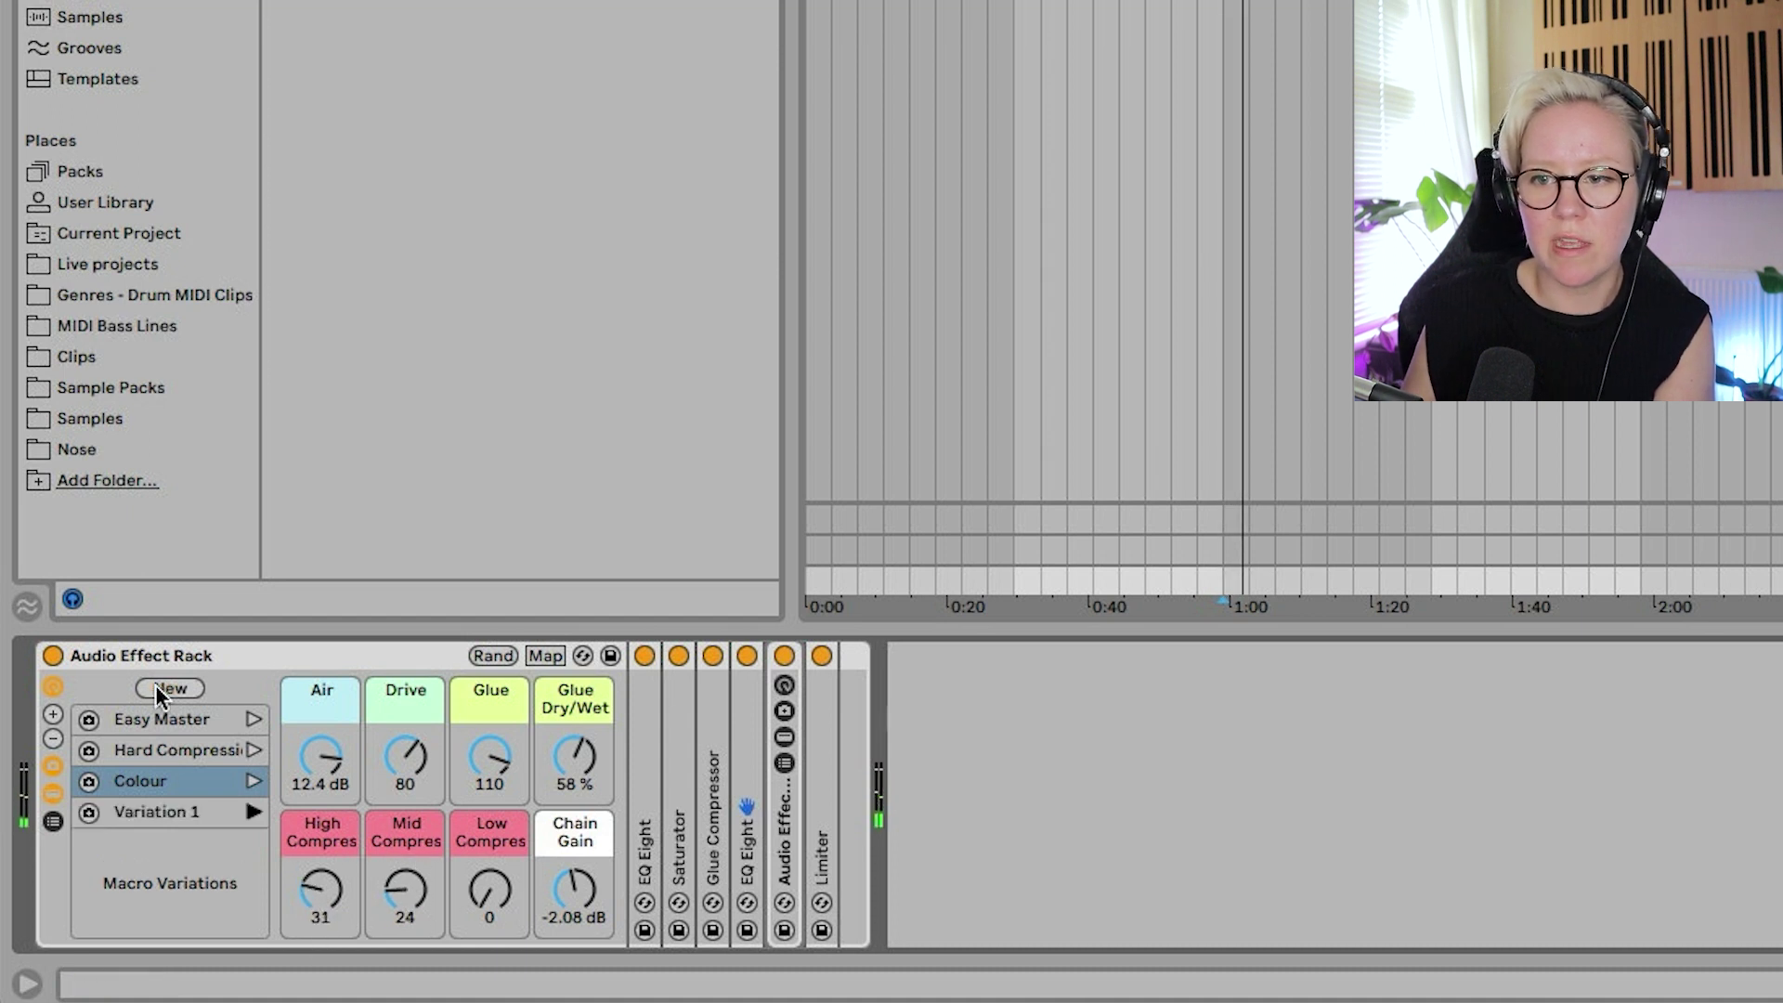
{"action": "double_click", "coordinate": [136, 812]}
{"action": "type", "text": "Bright"}
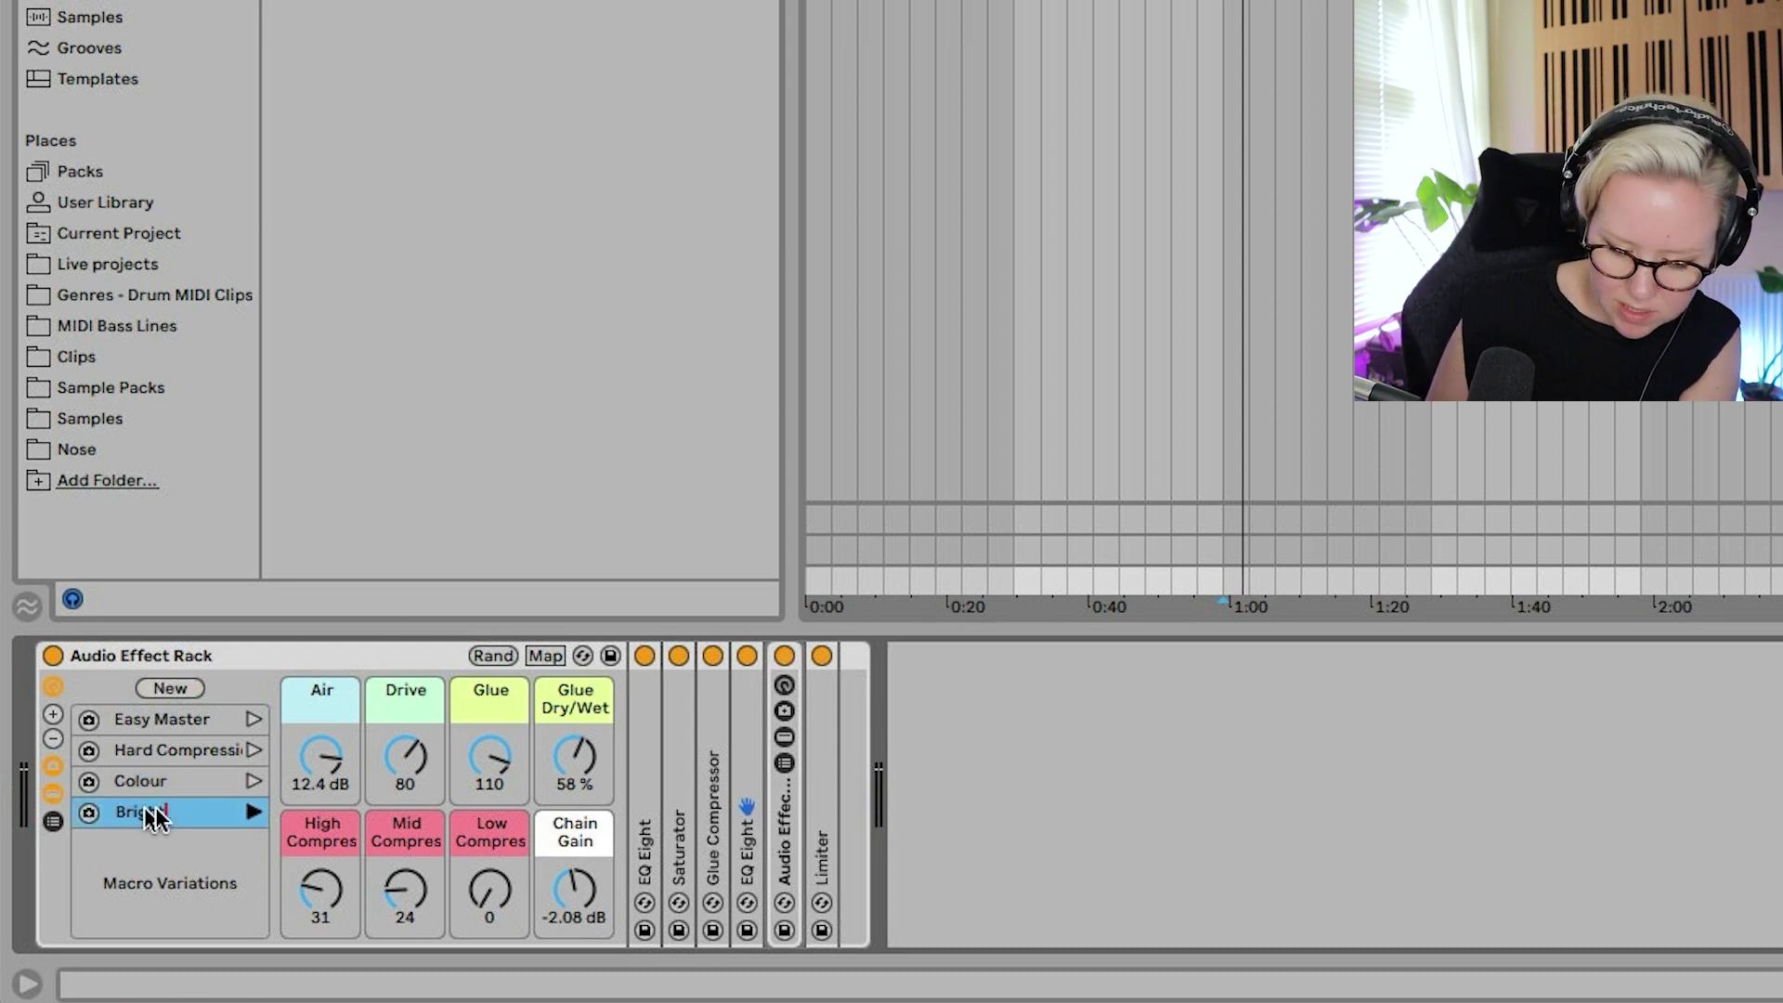